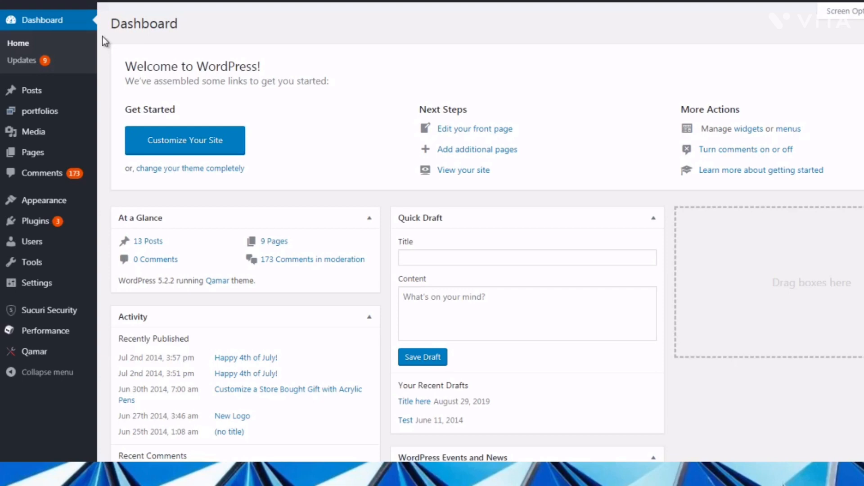
Start a new blog post in the block editor.
{"action": "mouse_move", "coordinate": [50, 88]}
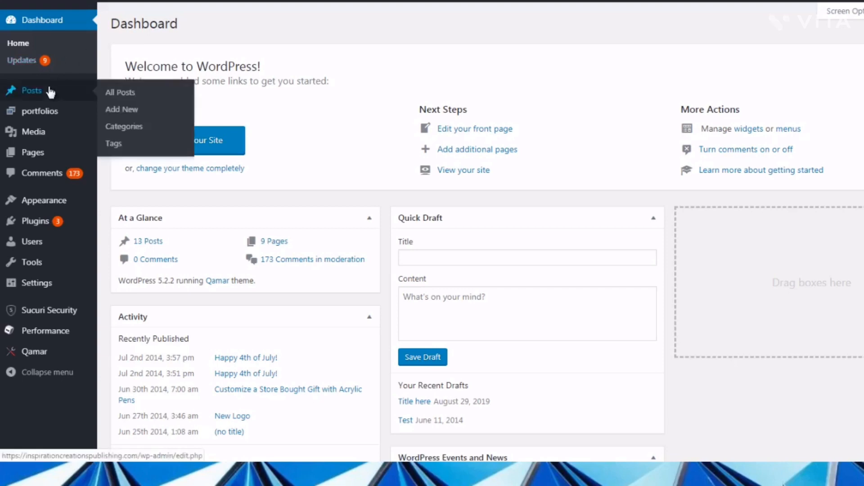
{"action": "left_click", "coordinate": [128, 114]}
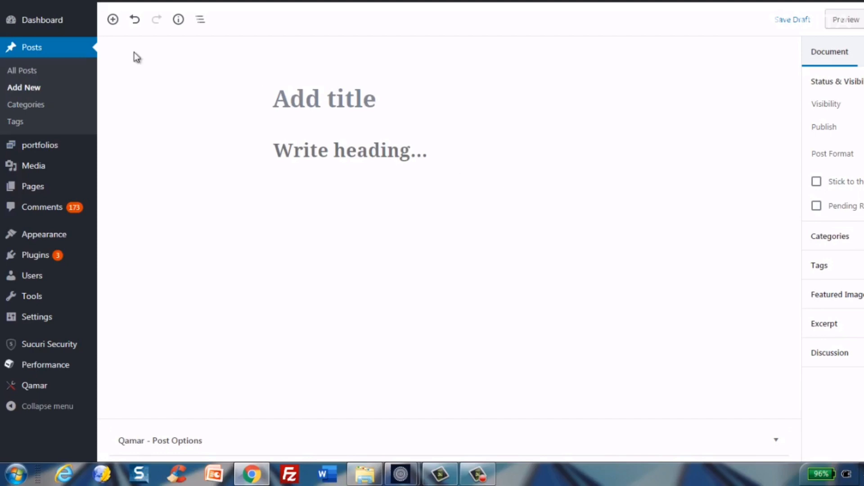
Look over the available blocks, the document outline and the block navigation of the empty post.
{"action": "left_click", "coordinate": [113, 19]}
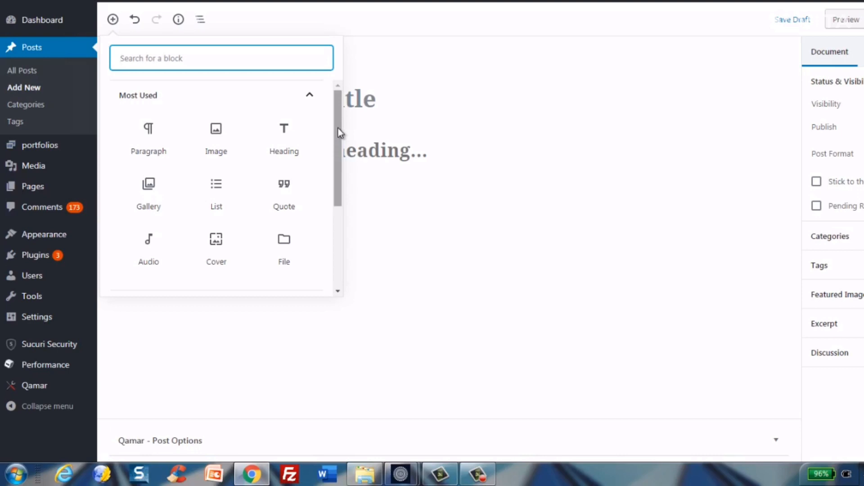
{"action": "left_click_drag", "start_coordinate": [339, 128], "coordinate": [339, 215]}
{"action": "left_click", "coordinate": [158, 320]}
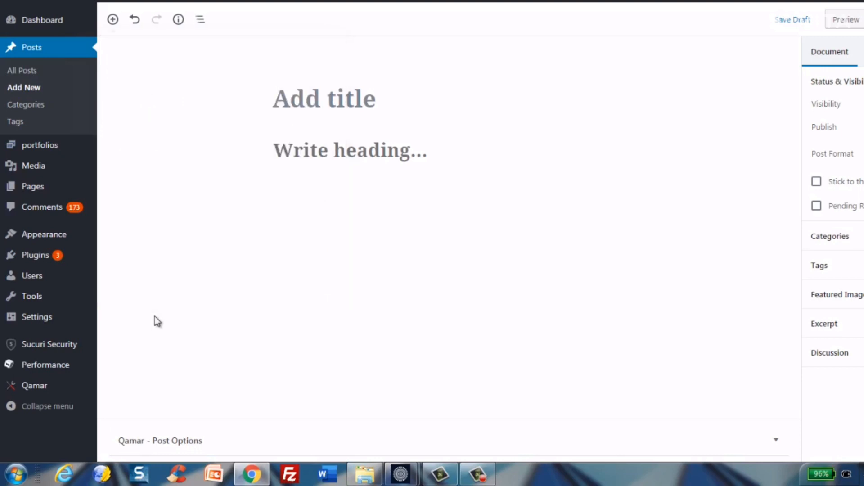
{"action": "left_click", "coordinate": [179, 20]}
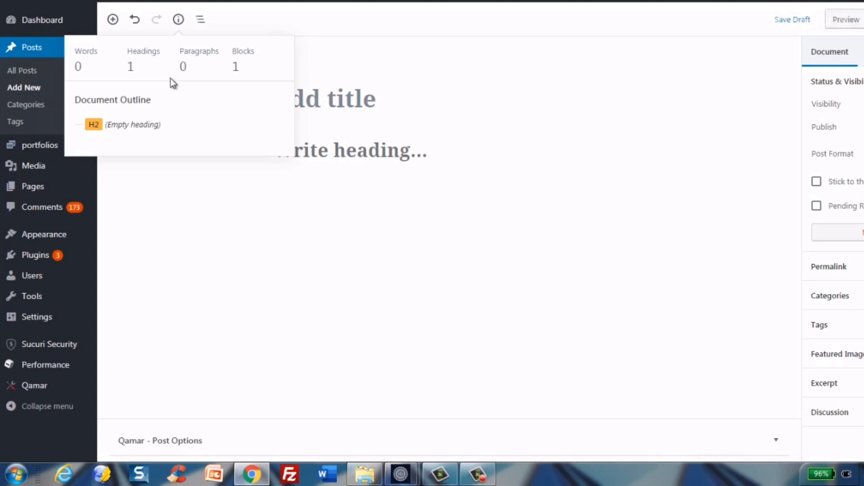
{"action": "left_click", "coordinate": [178, 201]}
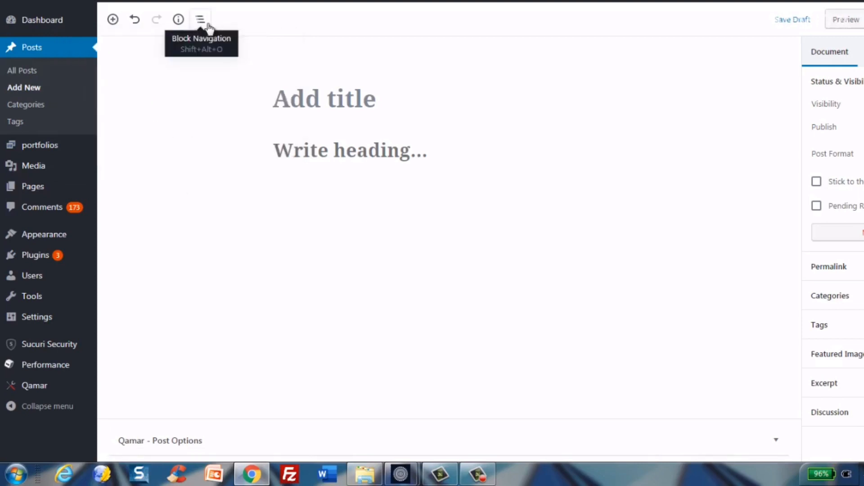
{"action": "left_click", "coordinate": [208, 25]}
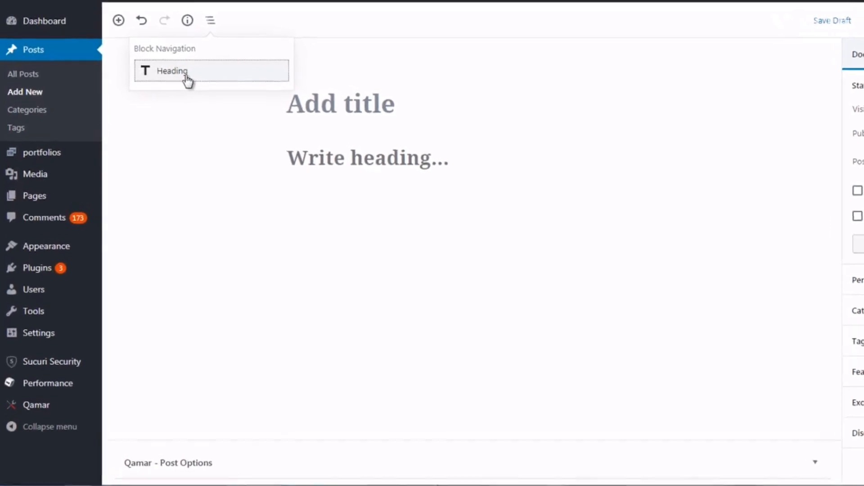
Enter "title here" as the post title and "heading here" in the heading block below it.
{"action": "left_click", "coordinate": [349, 108]}
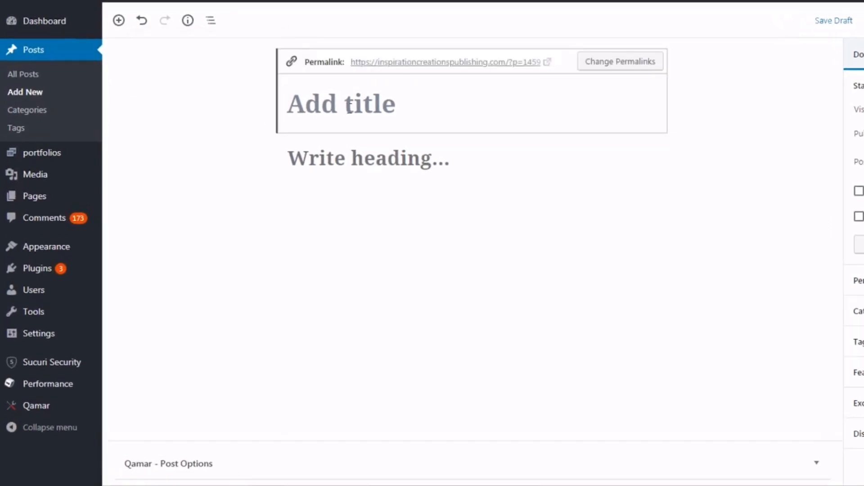
{"action": "type", "text": "ti"}
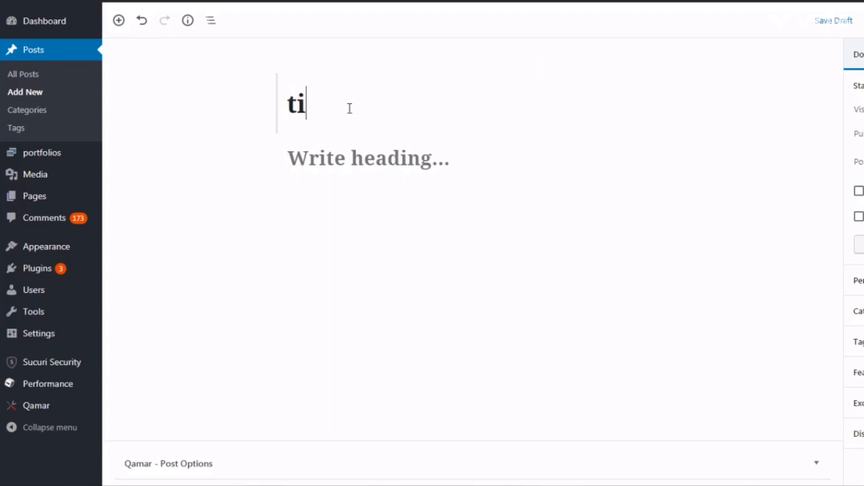
{"action": "type", "text": "tle here"}
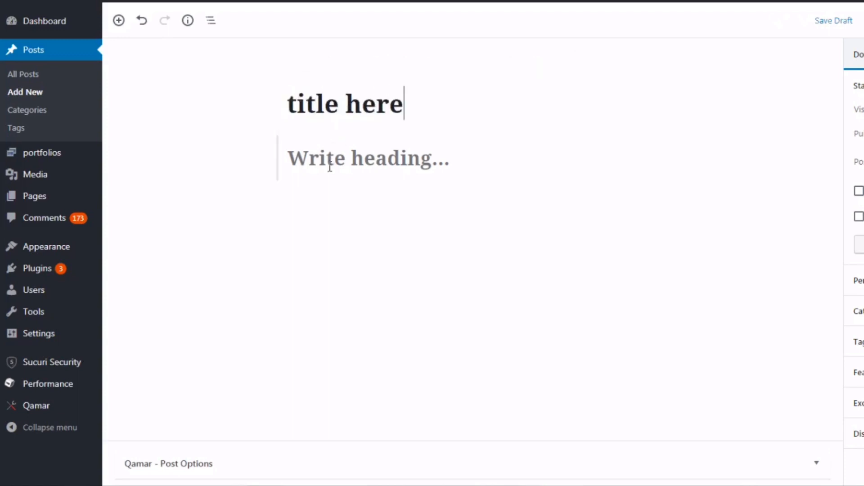
{"action": "left_click", "coordinate": [330, 166]}
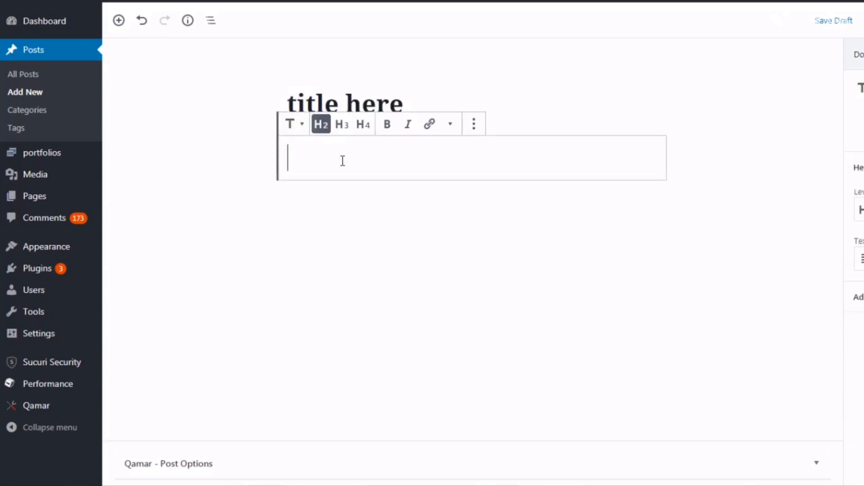
{"action": "type", "text": "heading here"}
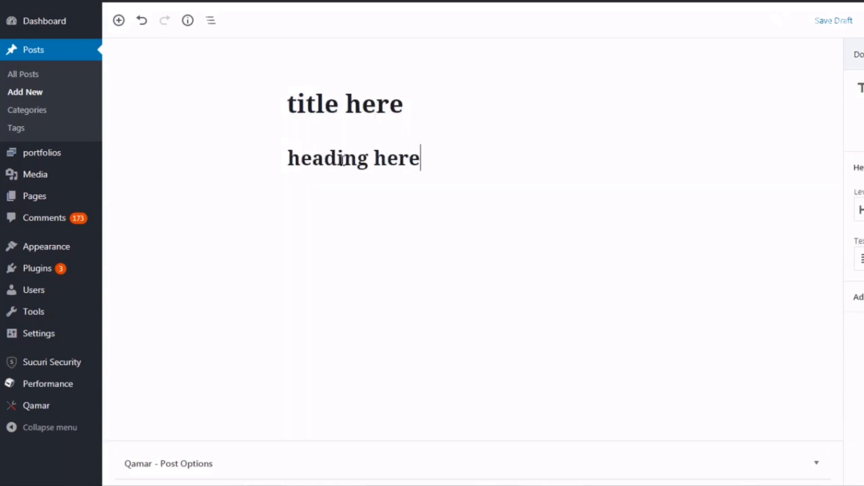
Replace the whole post title with "this is a great day".
{"action": "left_click", "coordinate": [300, 109]}
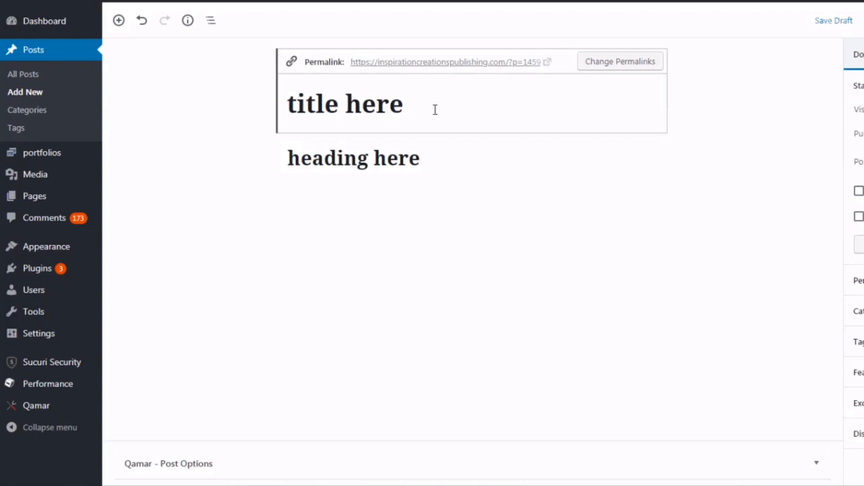
{"action": "key", "text": "End"}
{"action": "key", "text": "shift+Left"}
{"action": "key", "text": "shift+Left"}
{"action": "key", "text": "shift+Left"}
{"action": "key", "text": "shift+Left"}
{"action": "key", "text": "shift+Left"}
{"action": "key", "text": "shift+Left"}
{"action": "key", "text": "shift+Left"}
{"action": "key", "text": "shift+Left"}
{"action": "key", "text": "shift+Left"}
{"action": "key", "text": "shift+Left"}
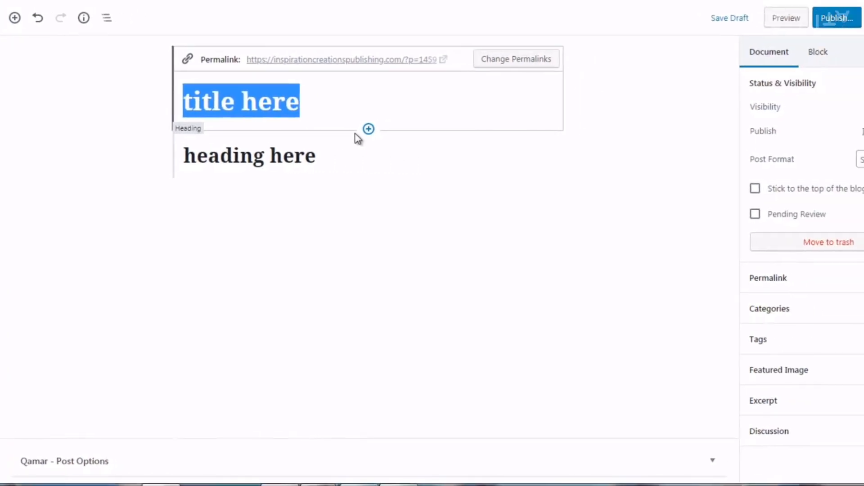
{"action": "type", "text": "t"}
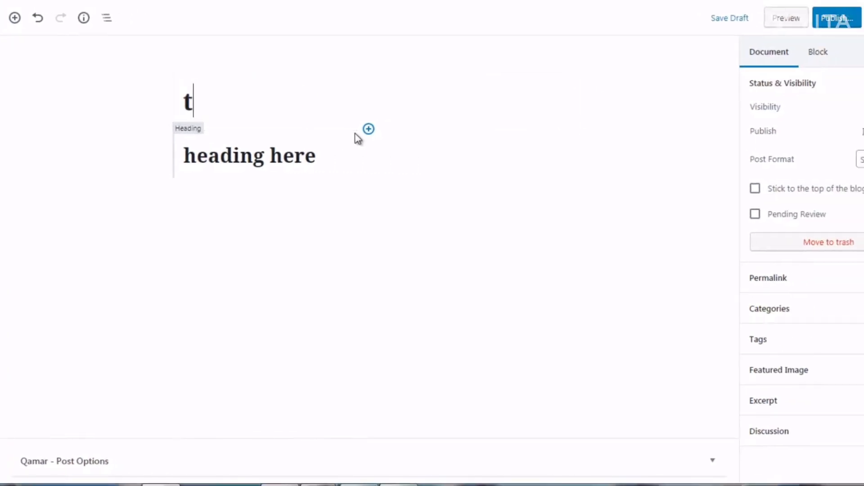
{"action": "type", "text": "his is a great day"}
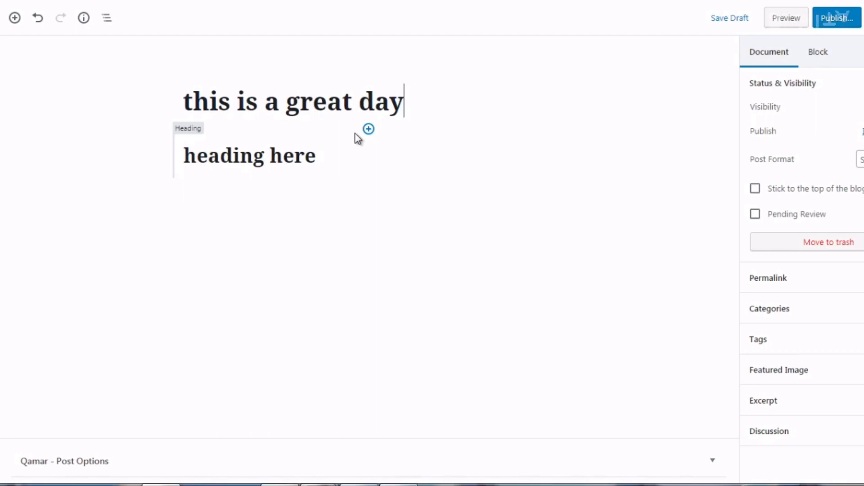
Examine the block settings of the heading, including its level and text alignment options.
{"action": "left_click", "coordinate": [270, 164]}
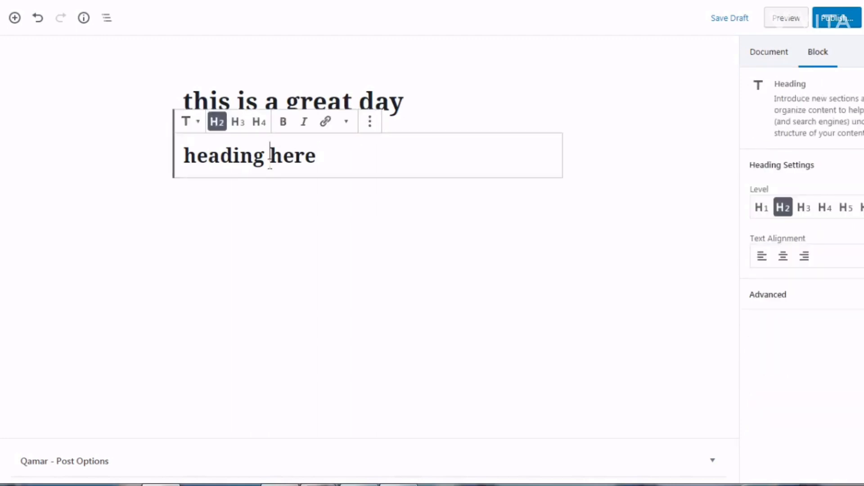
{"action": "left_click", "coordinate": [110, 226]}
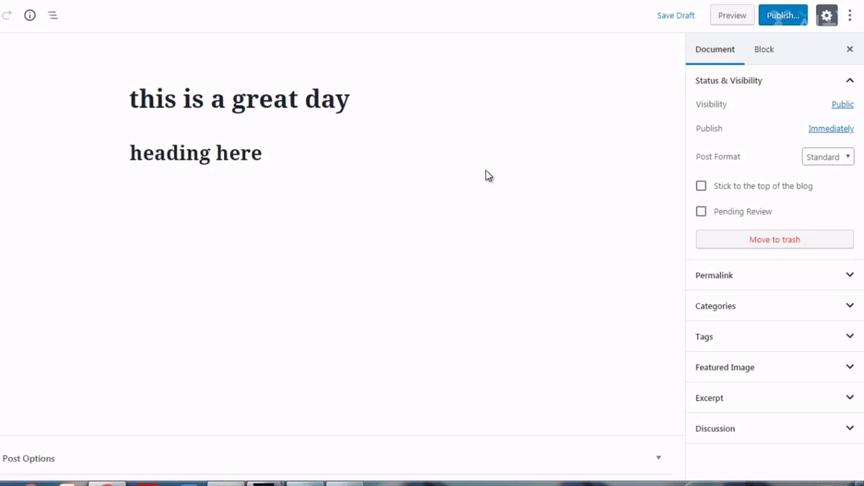
{"action": "left_click", "coordinate": [762, 58]}
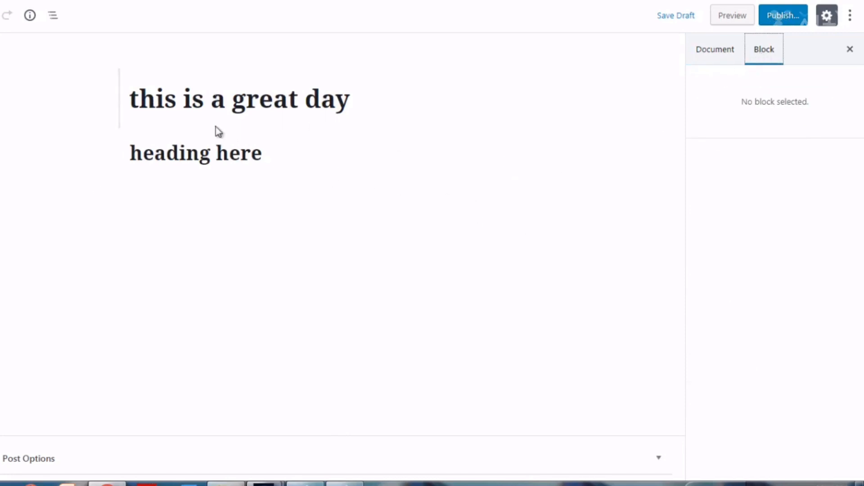
{"action": "left_click", "coordinate": [200, 152]}
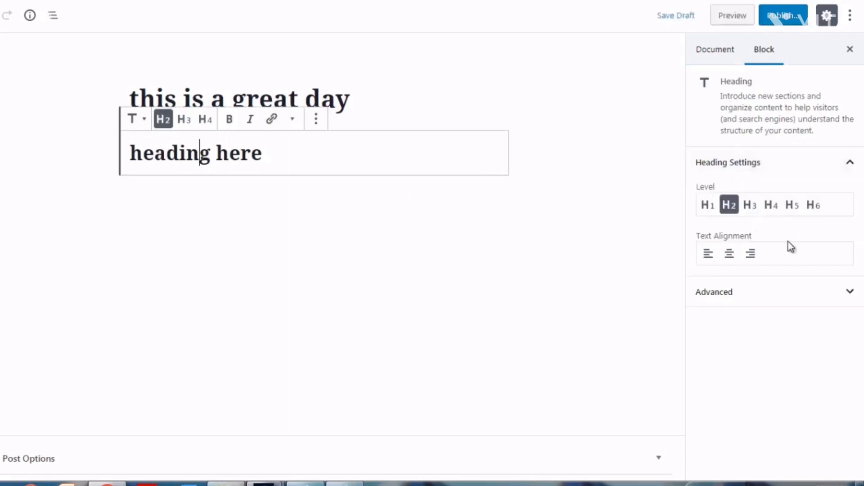
{"action": "left_click", "coordinate": [558, 216]}
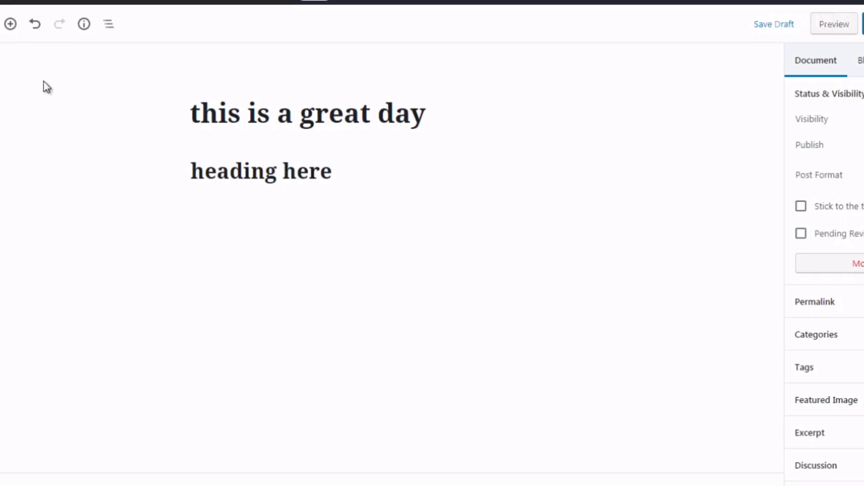
Browse the most used and common blocks that can be added to the post.
{"action": "left_click", "coordinate": [10, 30]}
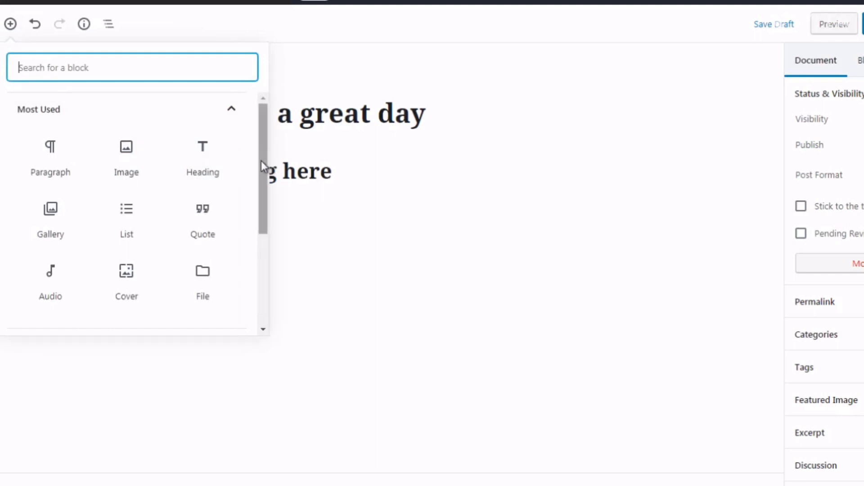
{"action": "left_click_drag", "start_coordinate": [261, 160], "coordinate": [265, 182]}
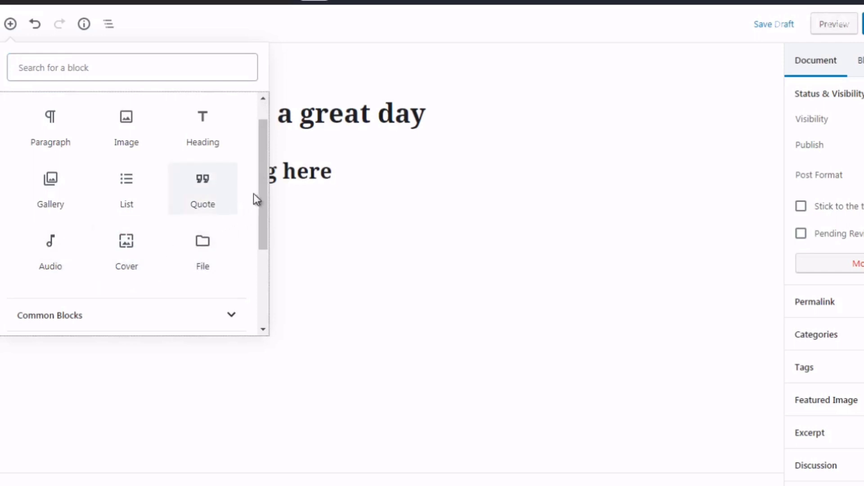
{"action": "left_click_drag", "start_coordinate": [261, 190], "coordinate": [261, 167]}
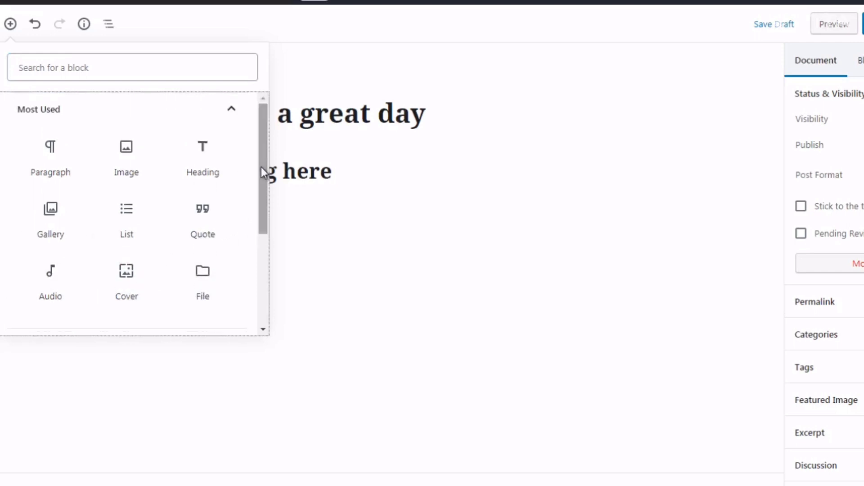
{"action": "left_click_drag", "start_coordinate": [261, 166], "coordinate": [270, 274]}
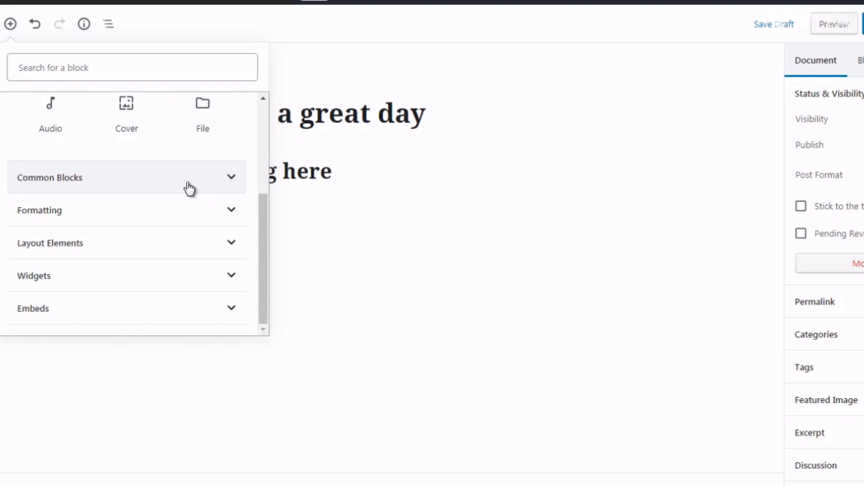
{"action": "left_click", "coordinate": [189, 188]}
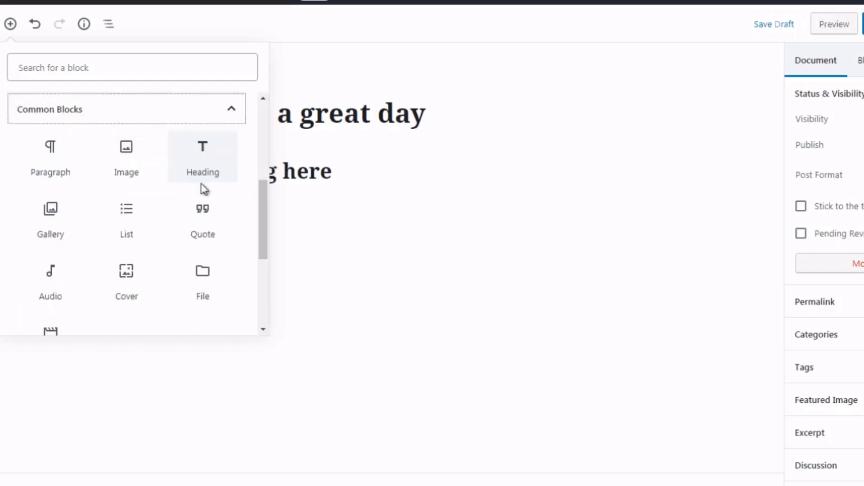
{"action": "left_click_drag", "start_coordinate": [262, 218], "coordinate": [263, 224]}
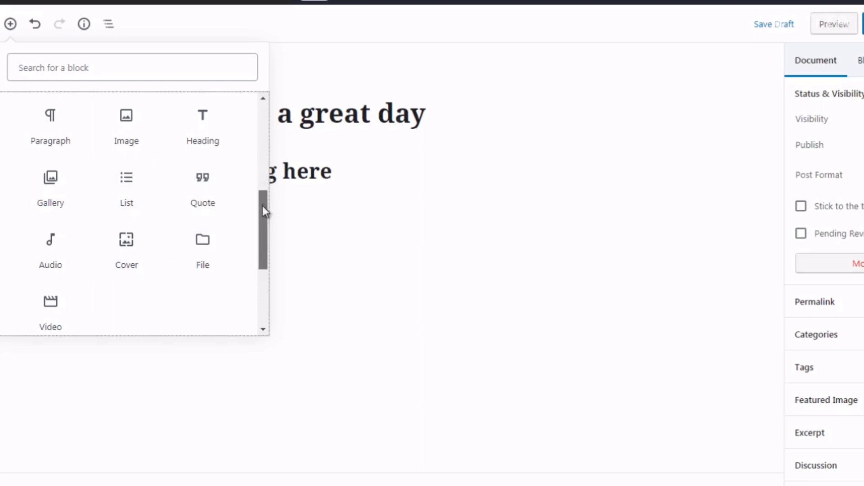
{"action": "mouse_move", "coordinate": [262, 206]}
{"action": "left_mouse_down"}
{"action": "mouse_move", "coordinate": [261, 198]}
{"action": "mouse_move", "coordinate": [259, 223]}
{"action": "left_mouse_up"}
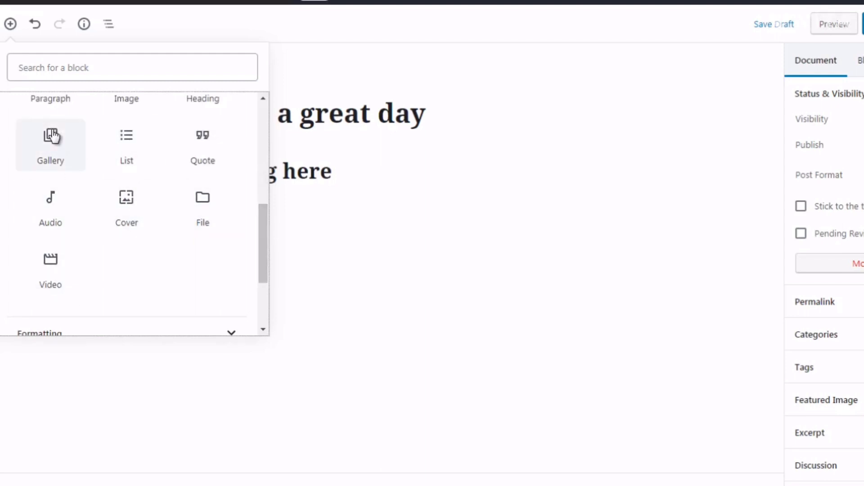
{"action": "left_click_drag", "start_coordinate": [263, 231], "coordinate": [264, 279]}
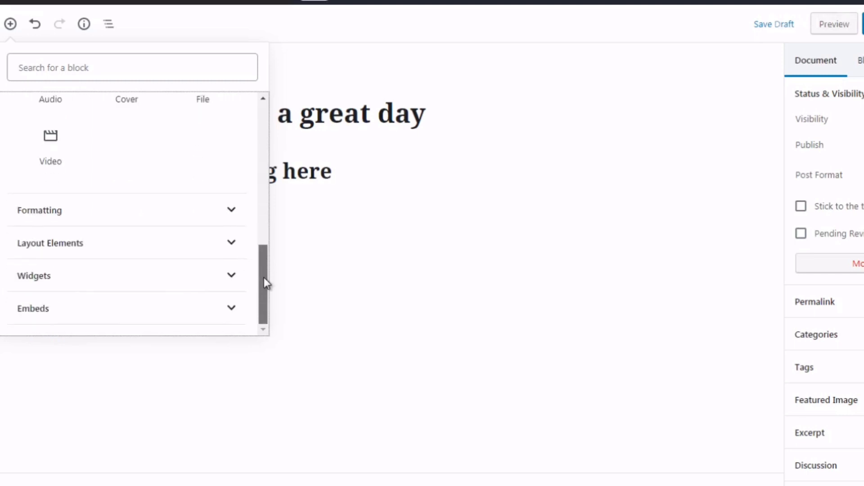
Browse the available blocks in the Formatting, Layout Elements and Widgets categories.
{"action": "left_click", "coordinate": [211, 220]}
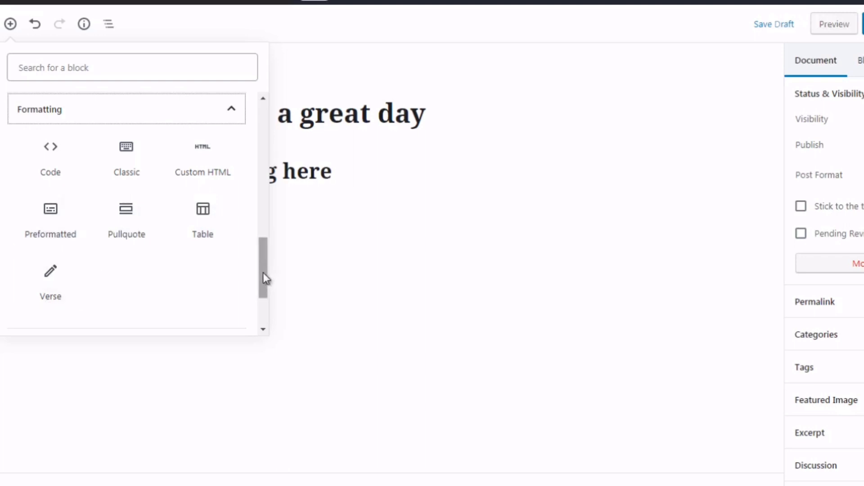
{"action": "left_click_drag", "start_coordinate": [264, 272], "coordinate": [264, 315]}
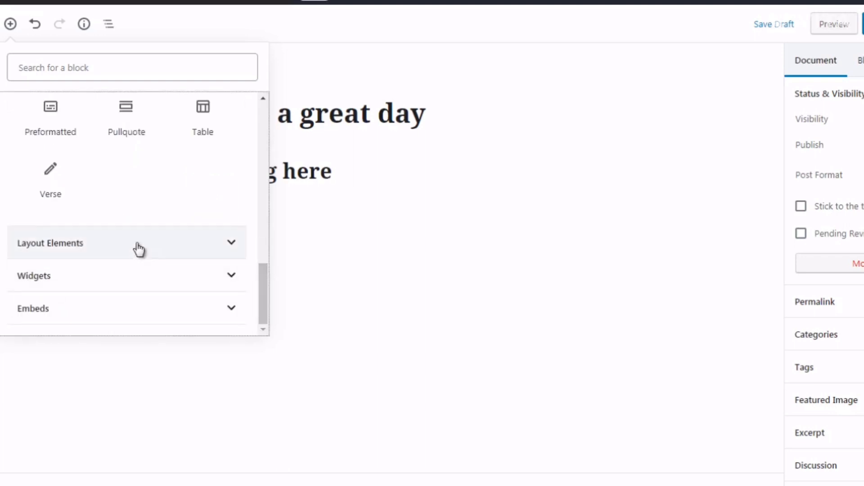
{"action": "left_click", "coordinate": [139, 249]}
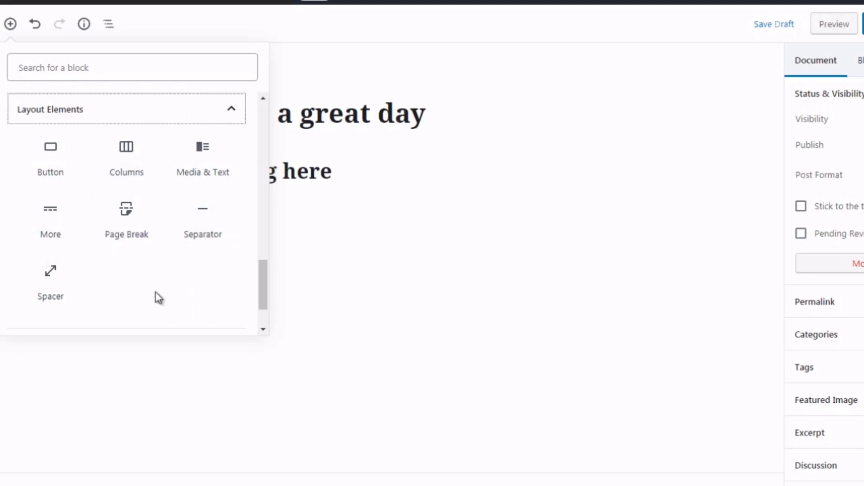
{"action": "scroll", "coordinate": [264, 315], "scroll_direction": "down", "scroll_amount": 1}
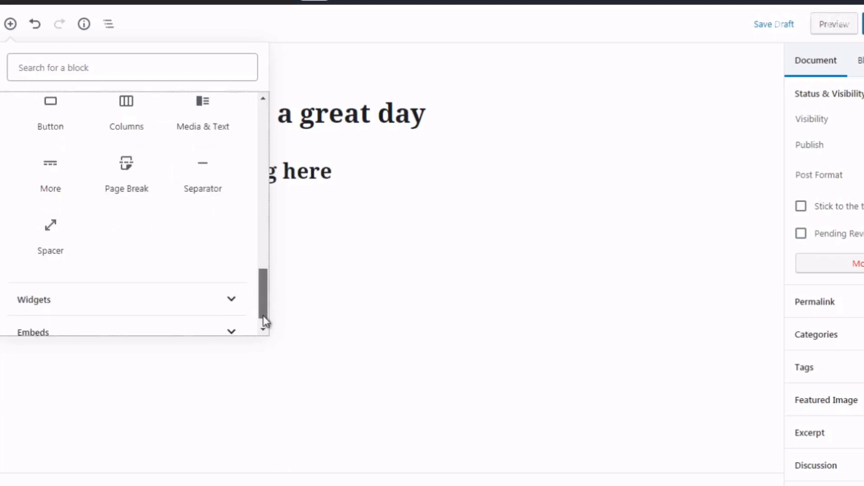
{"action": "left_click", "coordinate": [181, 285]}
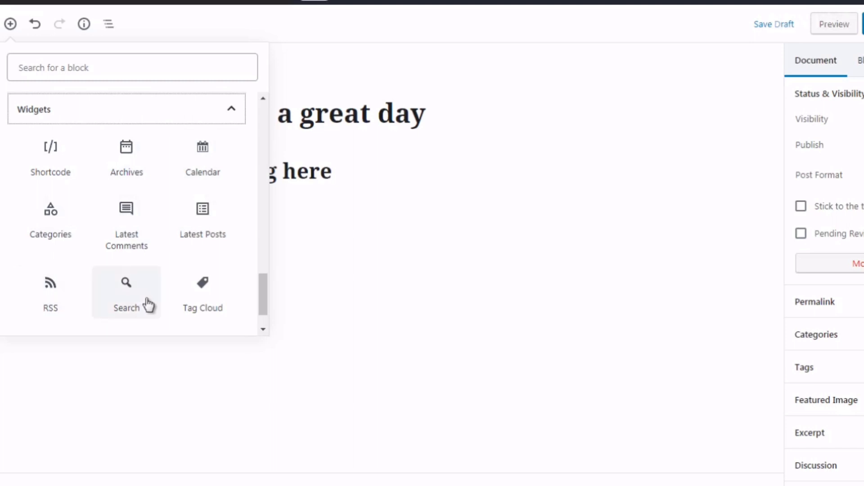
{"action": "scroll", "coordinate": [264, 311], "scroll_direction": "down", "scroll_amount": 1}
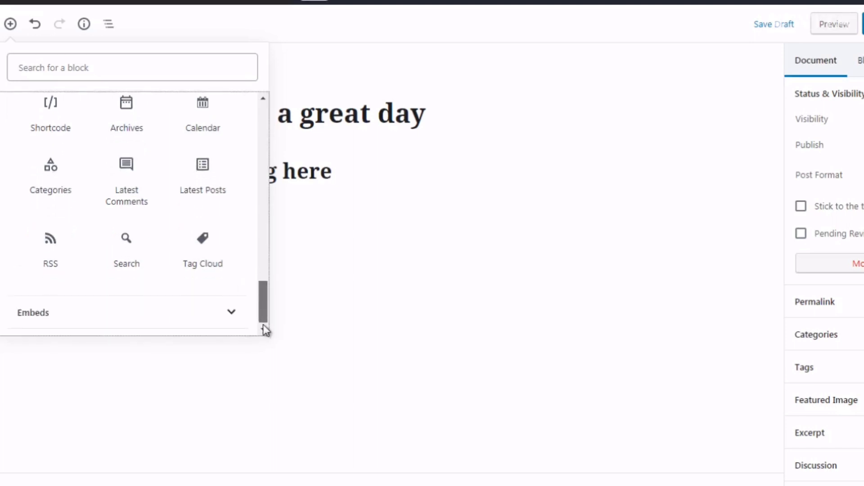
Browse all the embeddable services in the Embeds category and close the block list.
{"action": "left_click", "coordinate": [219, 311]}
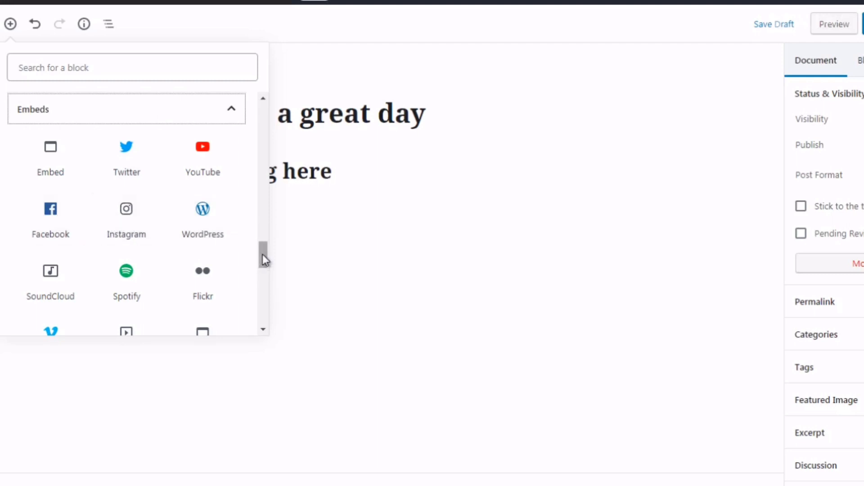
{"action": "left_click_drag", "start_coordinate": [262, 255], "coordinate": [258, 271]}
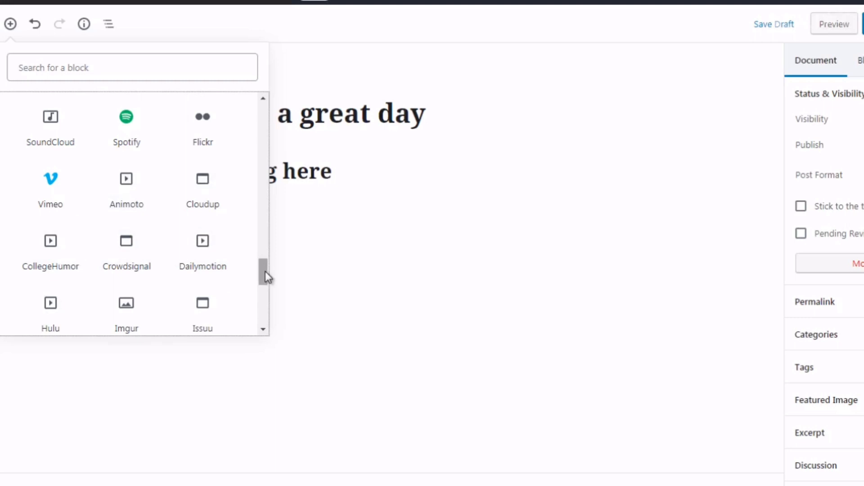
{"action": "left_click_drag", "start_coordinate": [265, 271], "coordinate": [263, 306]}
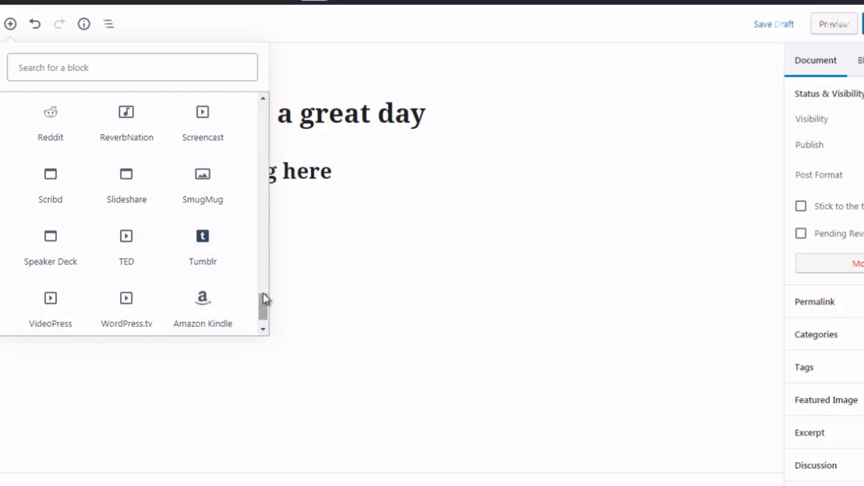
{"action": "left_click_drag", "start_coordinate": [264, 309], "coordinate": [278, 105]}
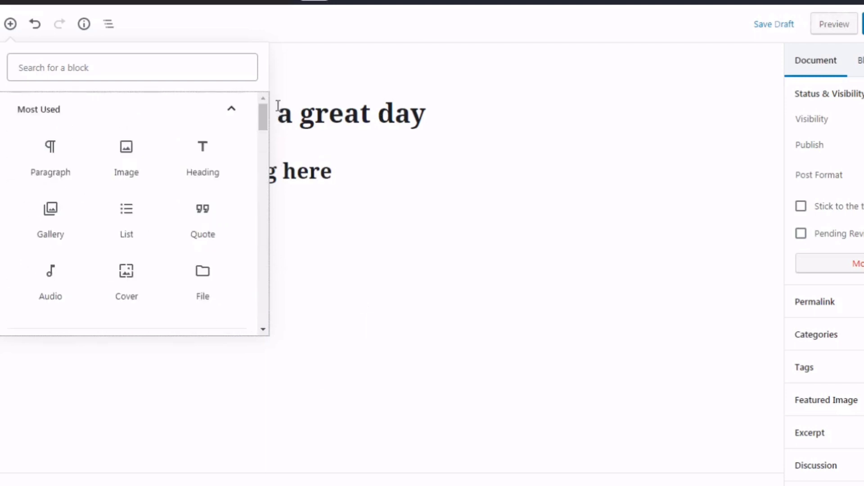
{"action": "left_click", "coordinate": [333, 73]}
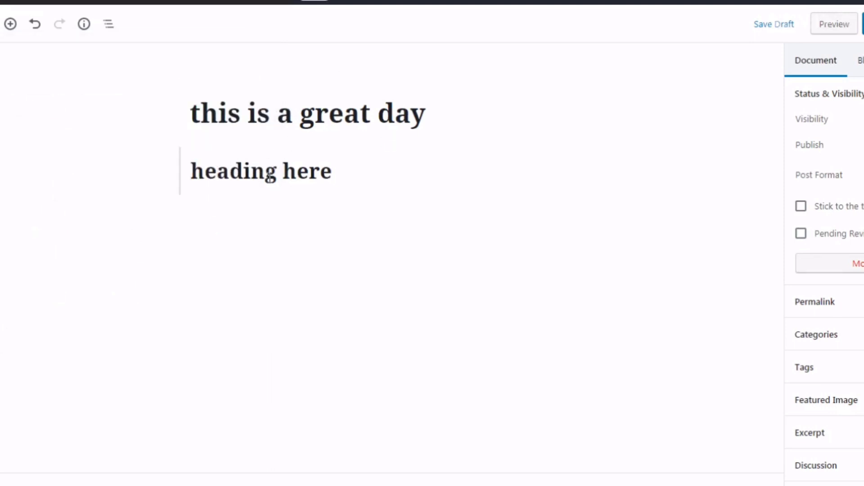
Examine the settings of the empty paragraph and the formatting options of the heading block.
{"action": "left_click", "coordinate": [269, 174]}
{"action": "left_click", "coordinate": [354, 272]}
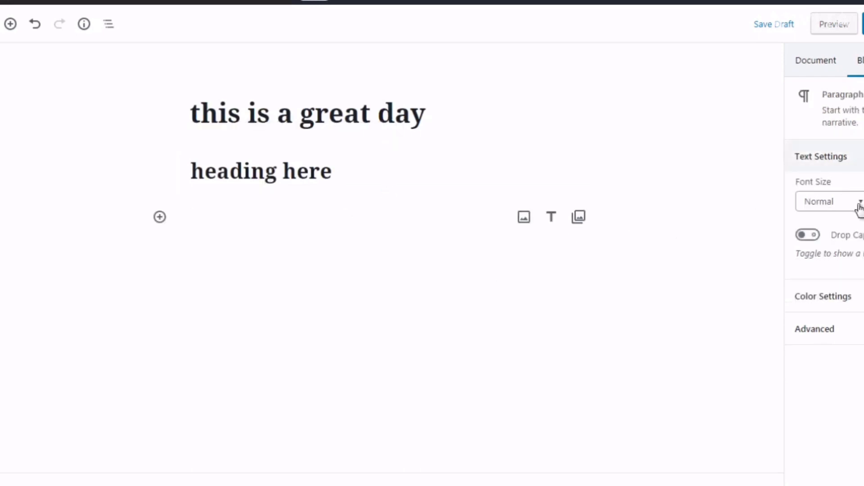
{"action": "left_click", "coordinate": [319, 175]}
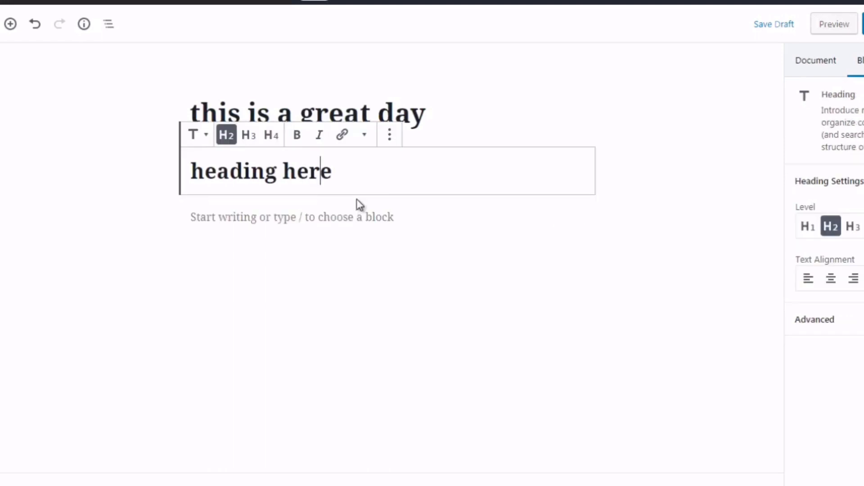
{"action": "mouse_move", "coordinate": [366, 204]}
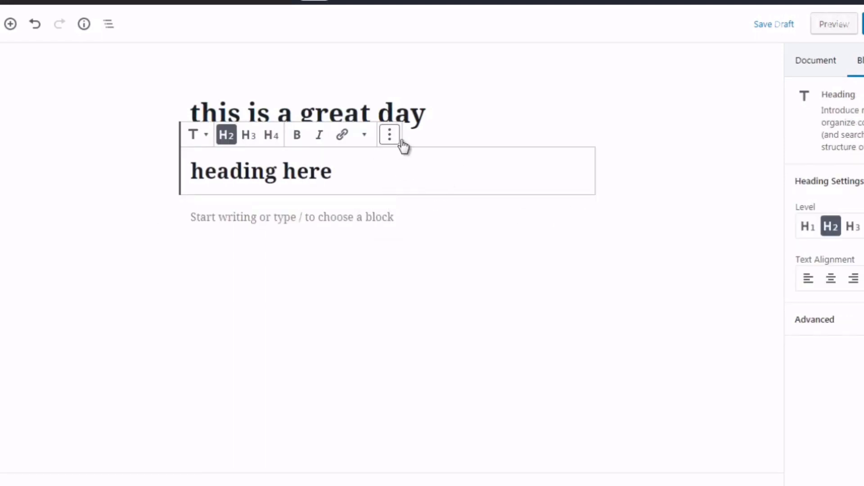
{"action": "left_click", "coordinate": [145, 185]}
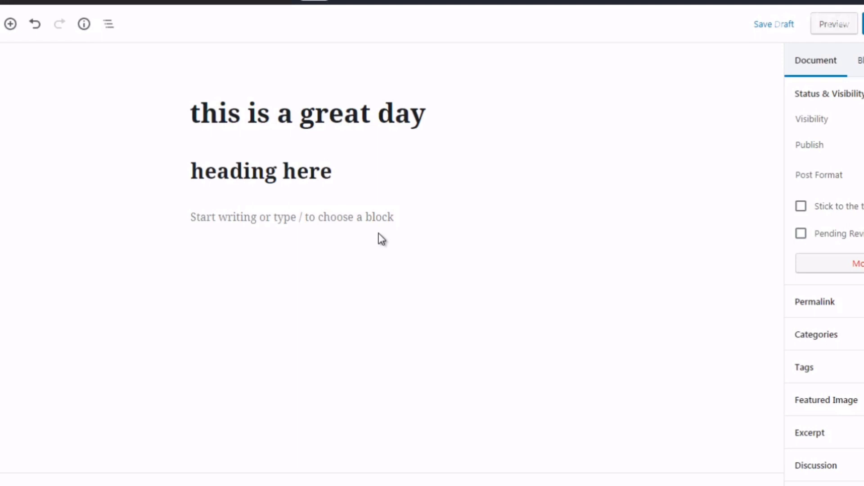
Switch the editor view to Fullscreen Mode.
{"action": "mouse_move", "coordinate": [334, 218]}
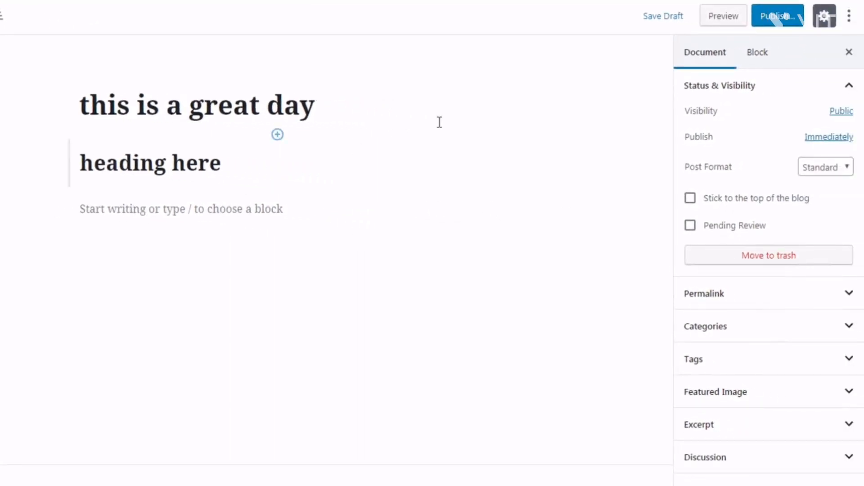
{"action": "left_click", "coordinate": [847, 22]}
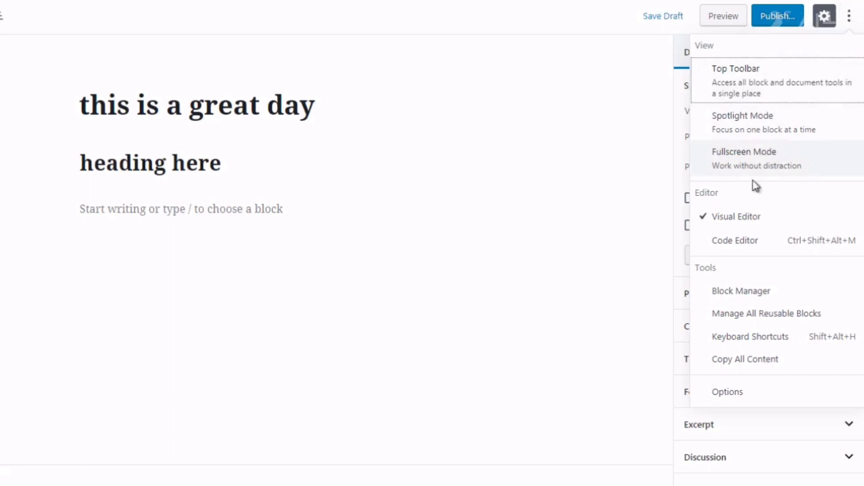
{"action": "left_click", "coordinate": [729, 162]}
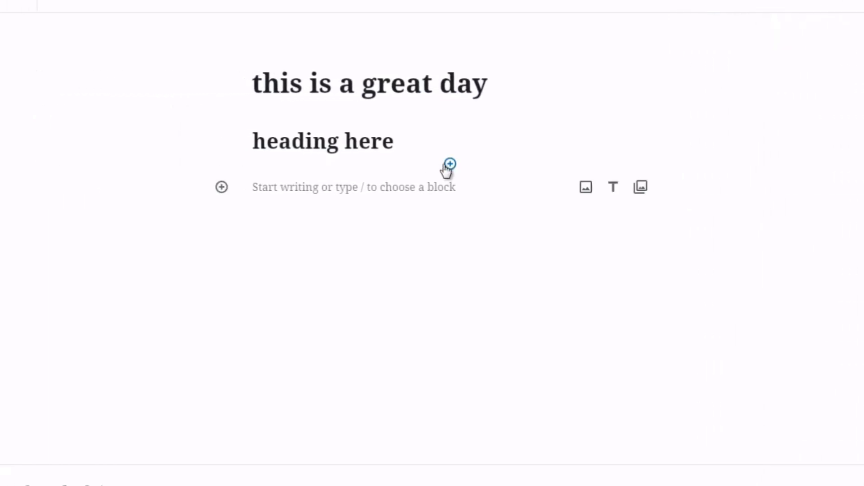
Insert a List block below the heading and enter the bullet items 1, 2, 3, 4 and 5.
{"action": "left_click", "coordinate": [450, 165]}
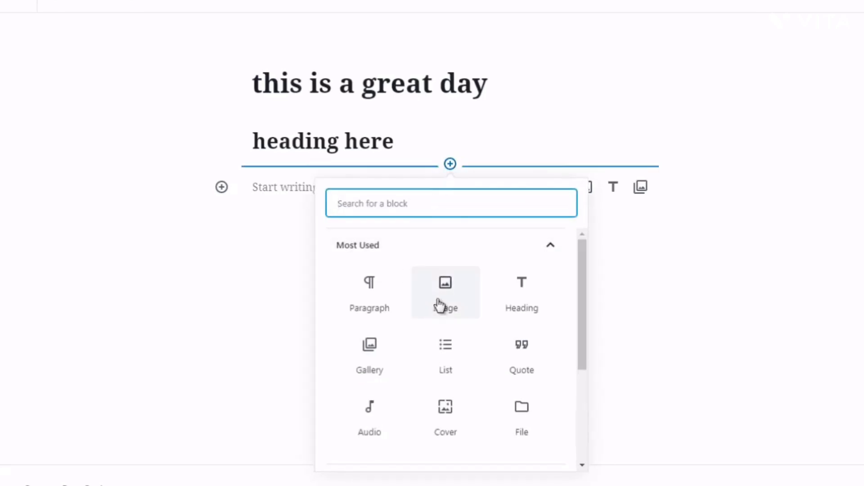
{"action": "left_click", "coordinate": [440, 368]}
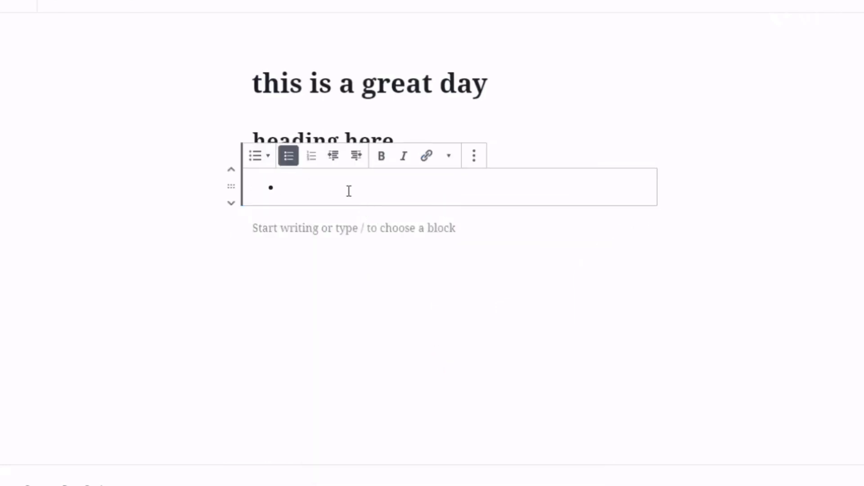
{"action": "type", "text": "1"}
{"action": "key", "text": "Return"}
{"action": "type", "text": "2"}
{"action": "key", "text": "Return"}
{"action": "type", "text": "3"}
{"action": "key", "text": "Return"}
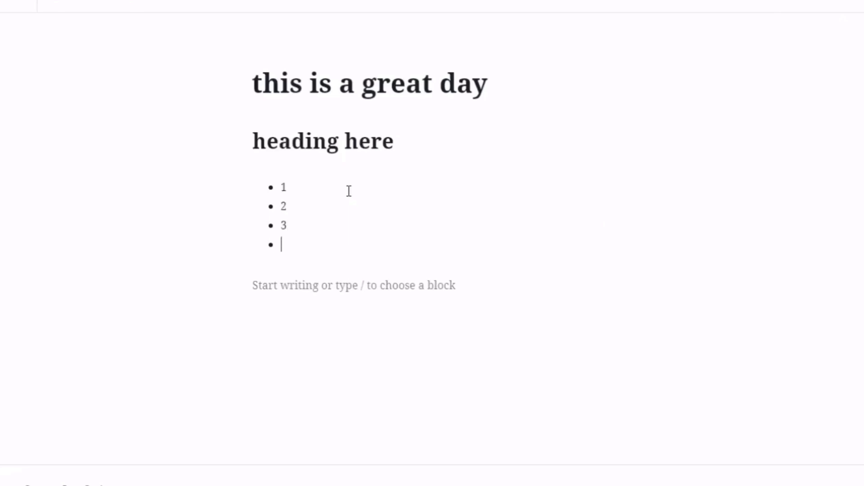
{"action": "type", "text": "4"}
{"action": "key", "text": "Return"}
{"action": "type", "text": "5"}
{"action": "key", "text": "Return"}
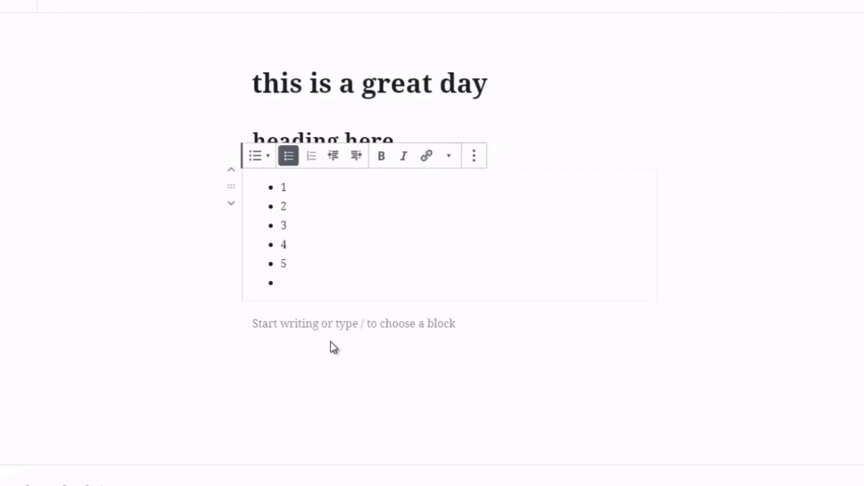
Add a Quote block below the list with the text "This is a quote".
{"action": "left_click", "coordinate": [359, 325]}
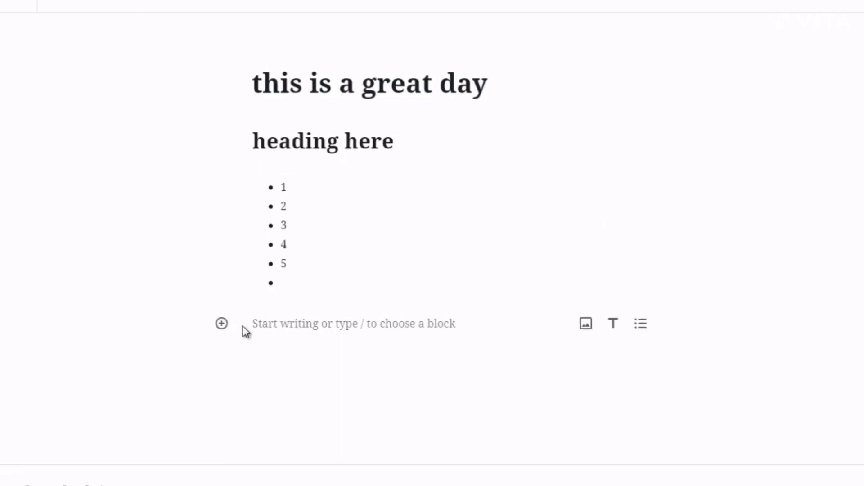
{"action": "left_click", "coordinate": [221, 324]}
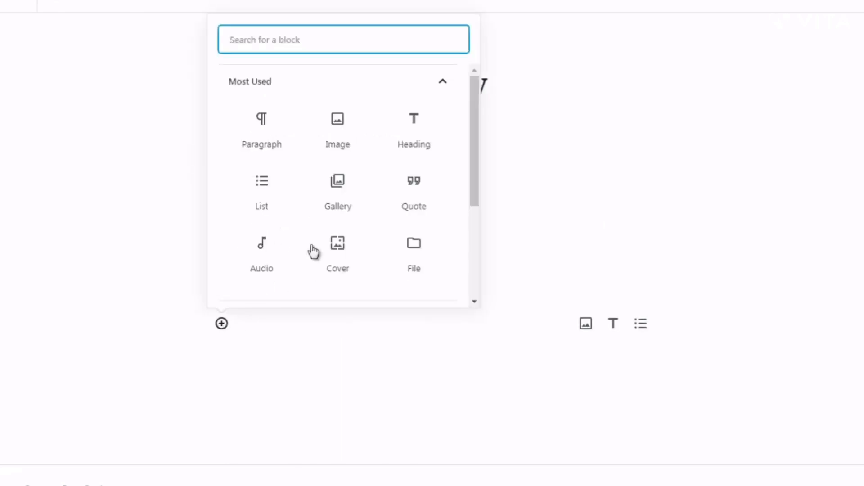
{"action": "left_click", "coordinate": [418, 193]}
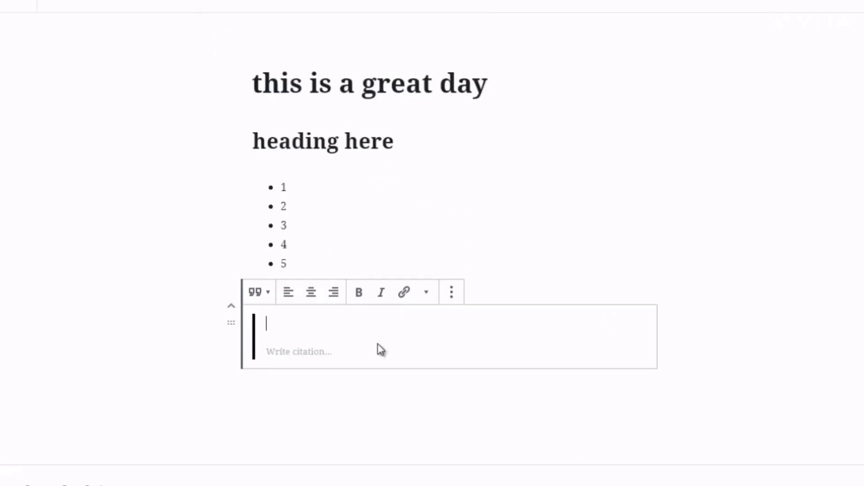
{"action": "type", "text": "This is a quote"}
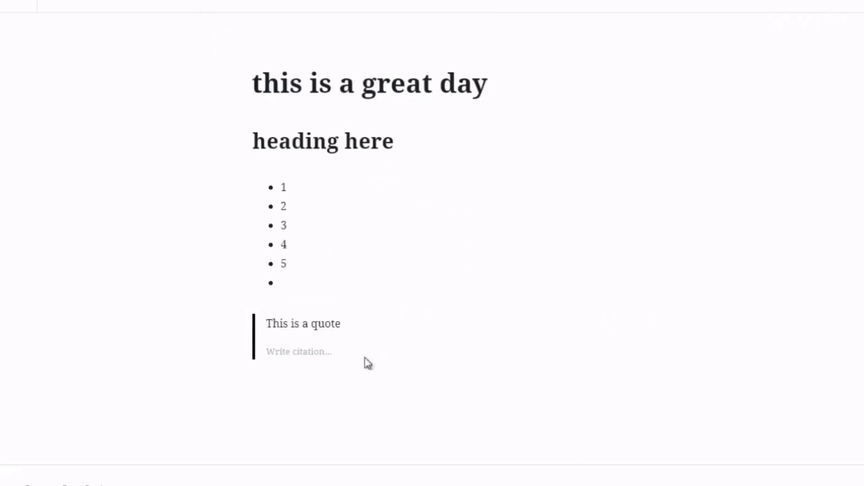
{"action": "left_click", "coordinate": [323, 412]}
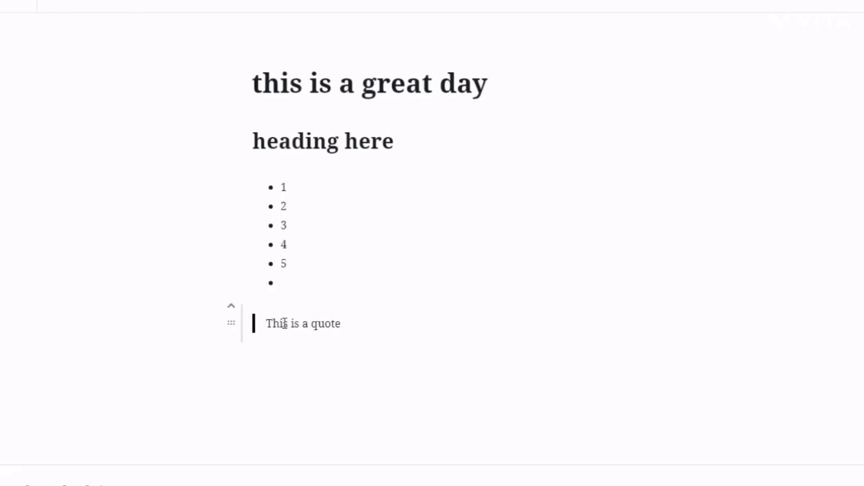
Move the list one position down past the quote, and move the quote back beneath the list.
{"action": "mouse_move", "coordinate": [275, 257]}
{"action": "mouse_move", "coordinate": [230, 191]}
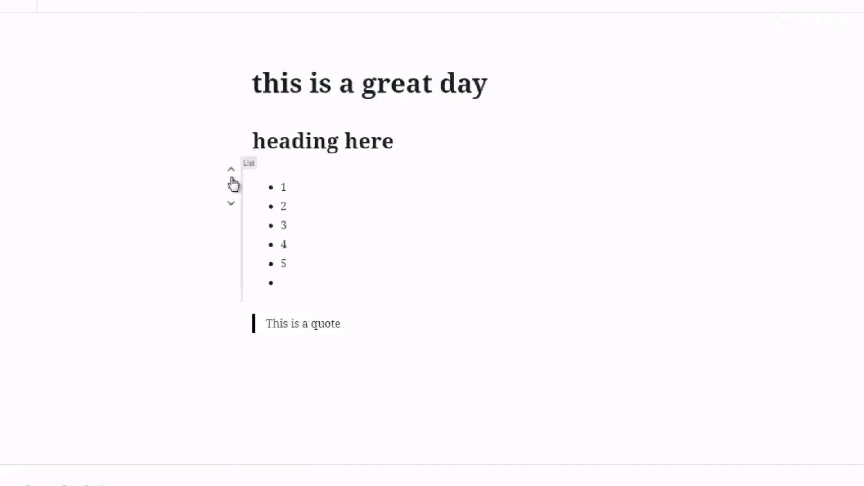
{"action": "left_click", "coordinate": [232, 207]}
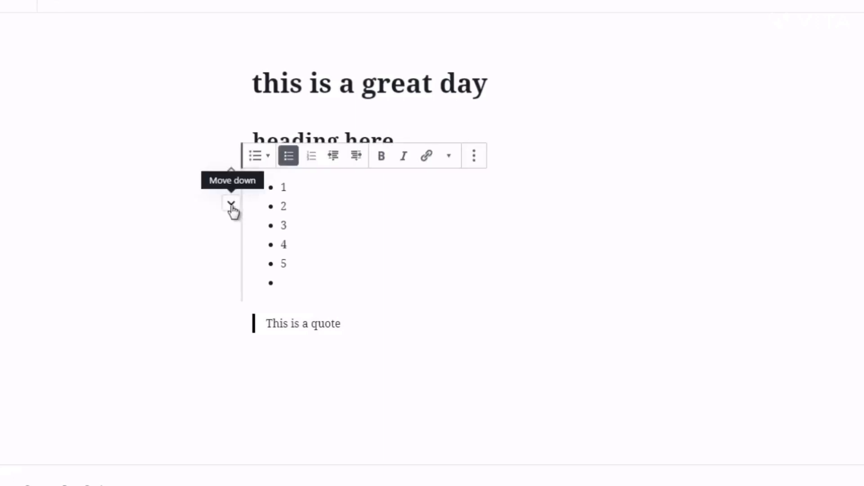
{"action": "left_click", "coordinate": [205, 247]}
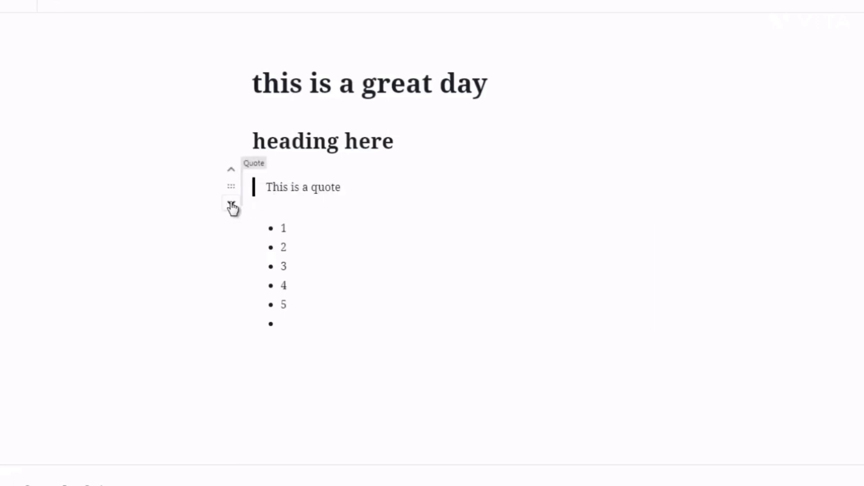
{"action": "left_click", "coordinate": [232, 206]}
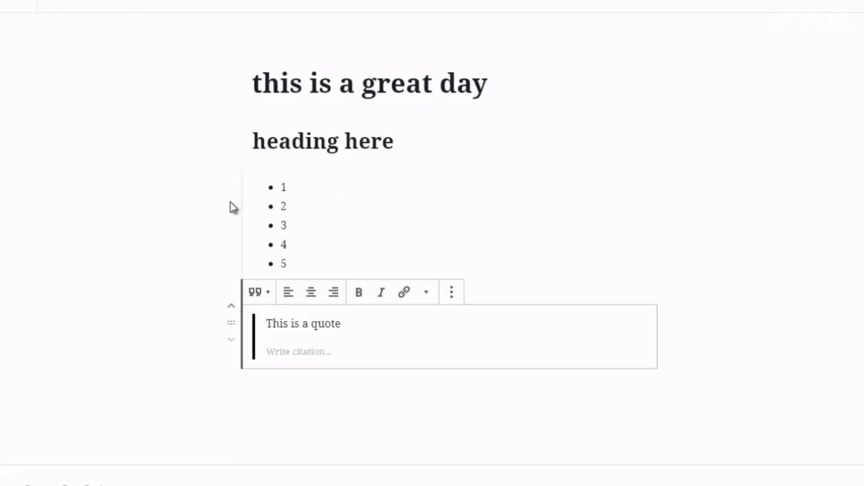
{"action": "left_click", "coordinate": [211, 242]}
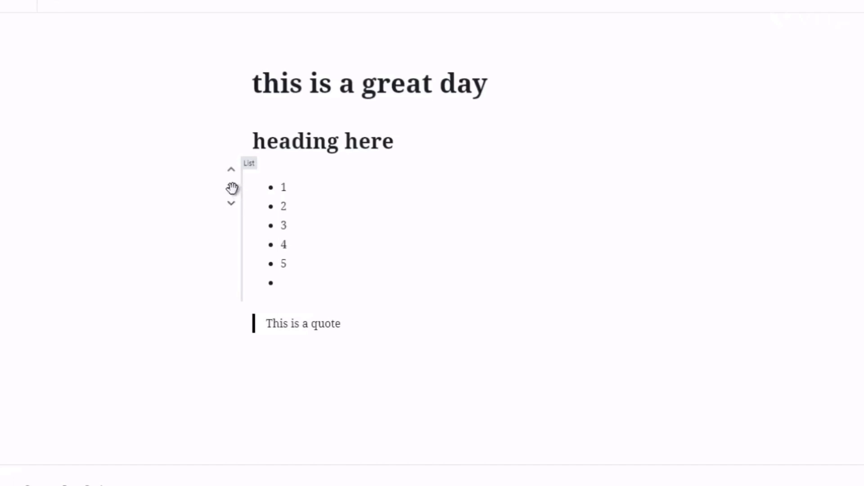
Reposition the bulleted list directly beneath the quote block.
{"action": "left_click_drag", "start_coordinate": [233, 188], "coordinate": [249, 357]}
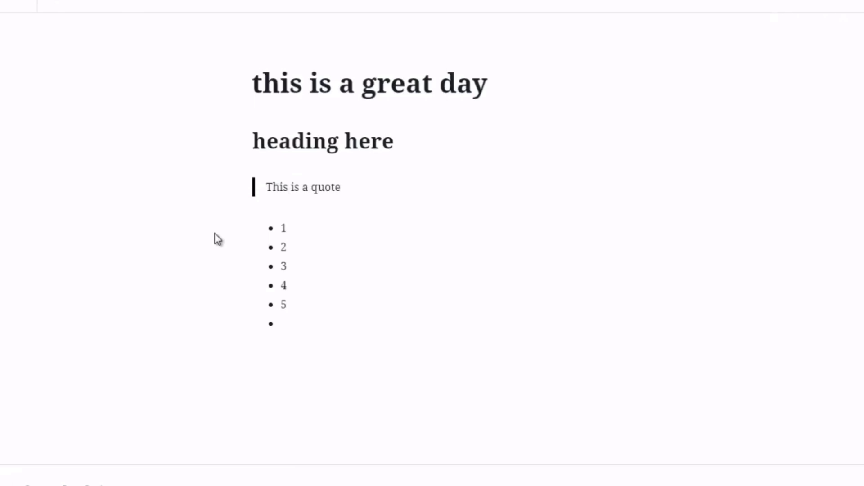
{"action": "mouse_move", "coordinate": [365, 211]}
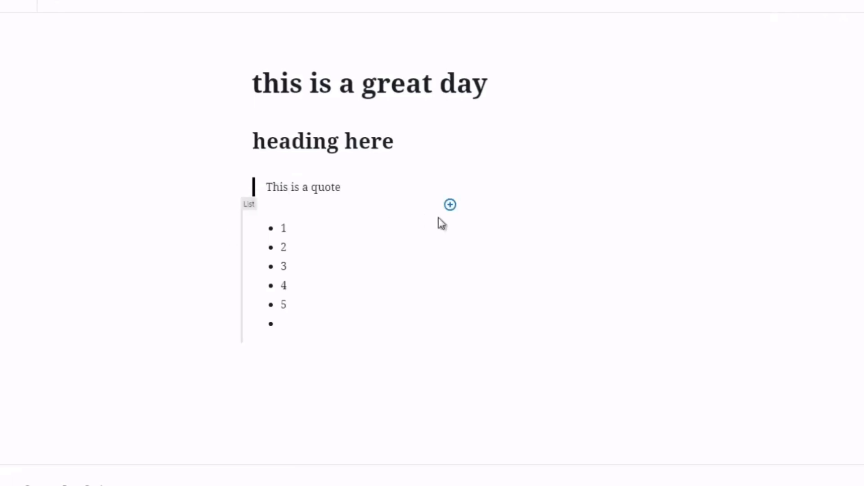
{"action": "left_click", "coordinate": [451, 208]}
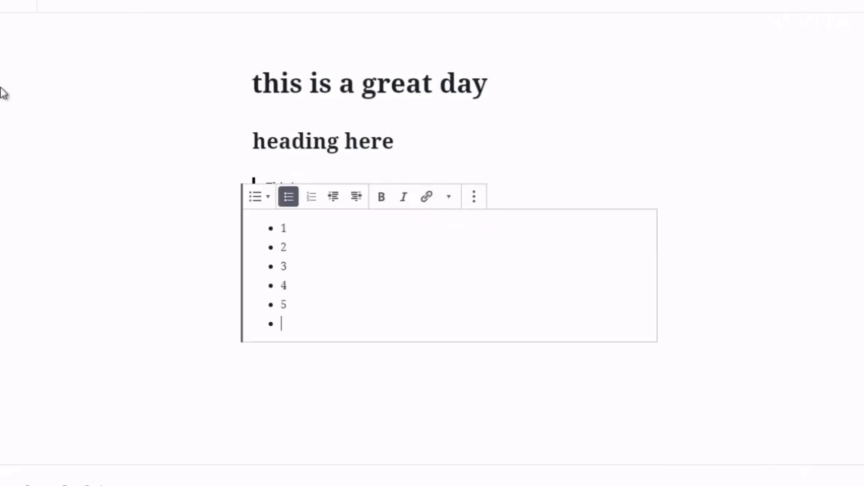
Insert a Gallery block from the common blocks below the bulleted list.
{"action": "left_click", "coordinate": [174, 243]}
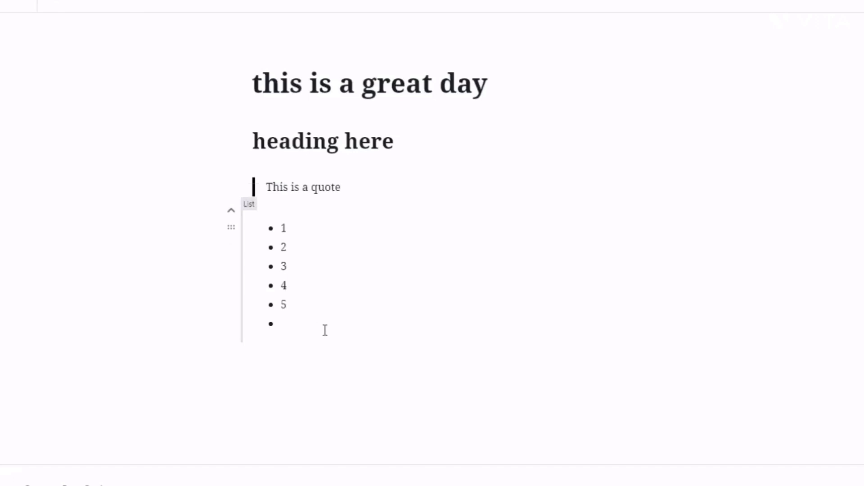
{"action": "left_click", "coordinate": [408, 355]}
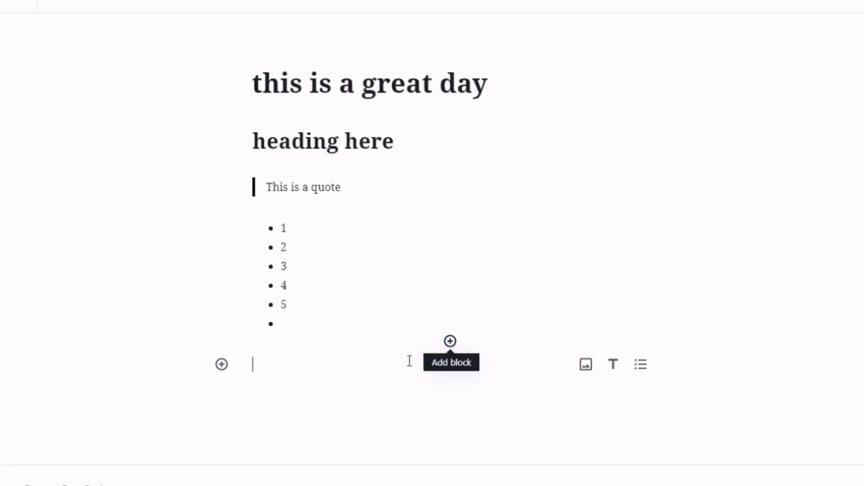
{"action": "left_click", "coordinate": [222, 365]}
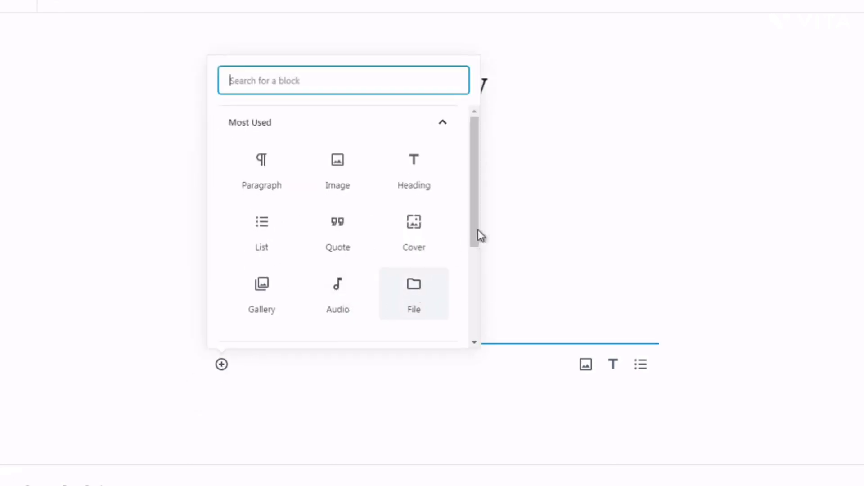
{"action": "left_click_drag", "start_coordinate": [477, 237], "coordinate": [468, 304]}
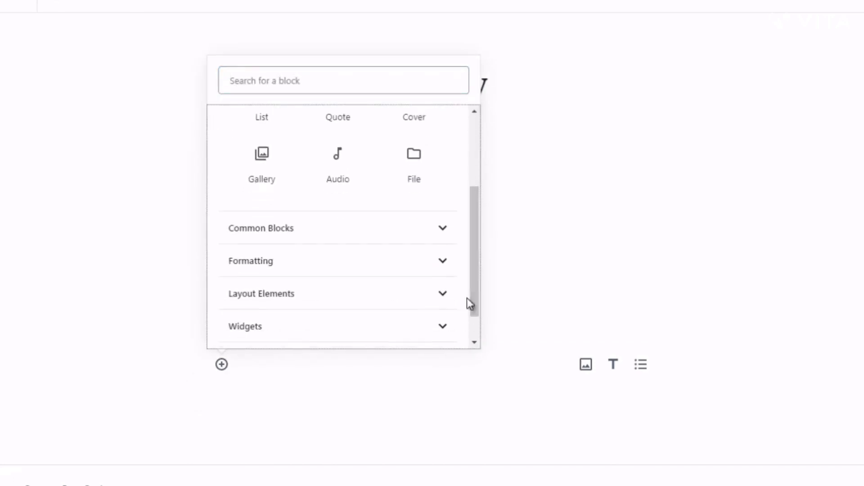
{"action": "left_click", "coordinate": [429, 235]}
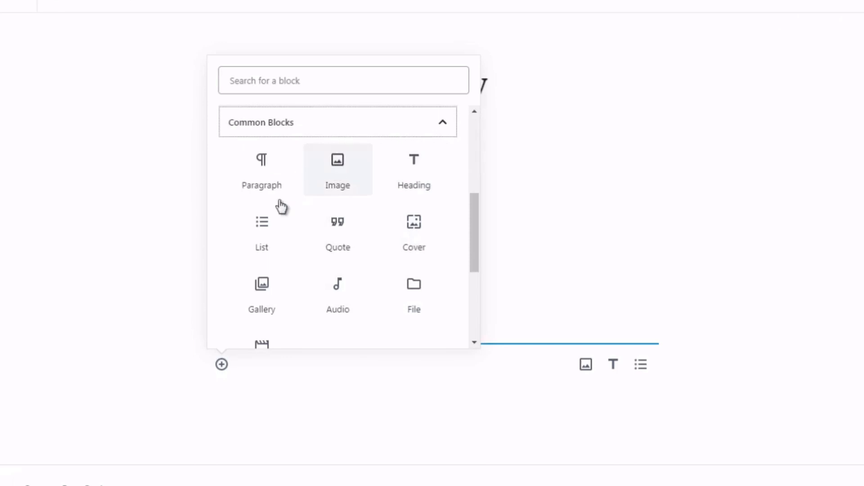
{"action": "left_click", "coordinate": [274, 300]}
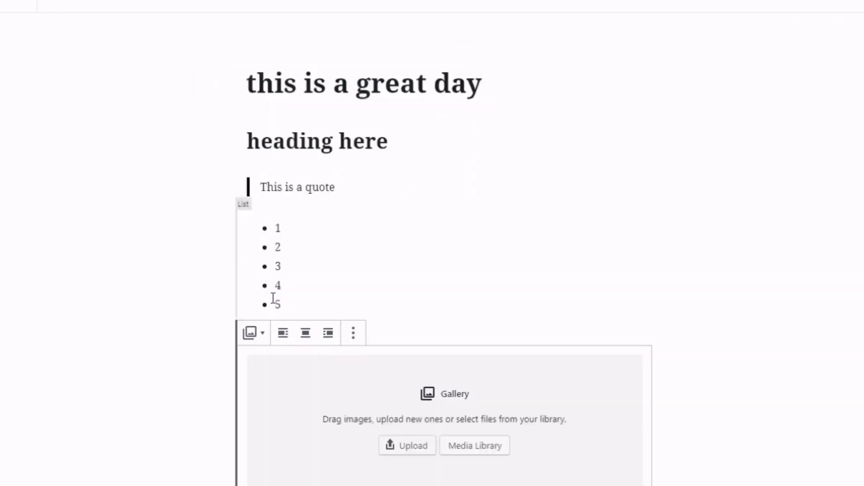
{"action": "scroll", "coordinate": [450, 333], "scroll_direction": "down", "scroll_amount": 2}
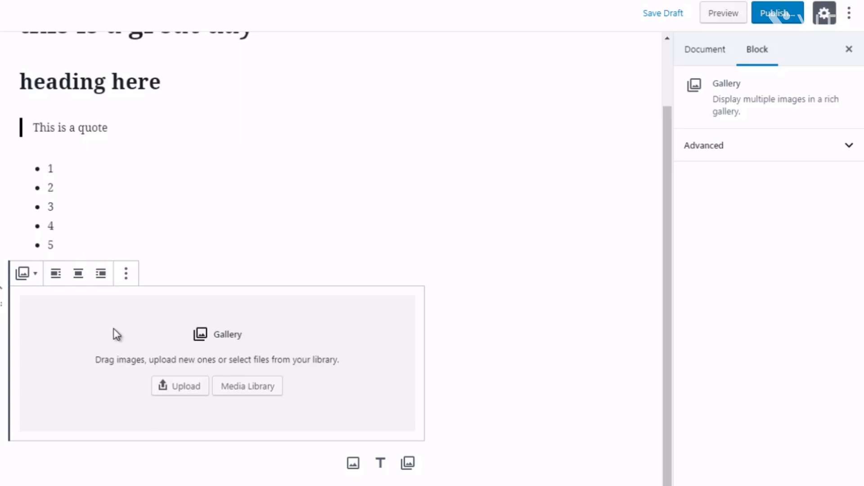
Examine which block types the gallery block can be transformed to, leaving it as a gallery.
{"action": "left_click", "coordinate": [26, 277]}
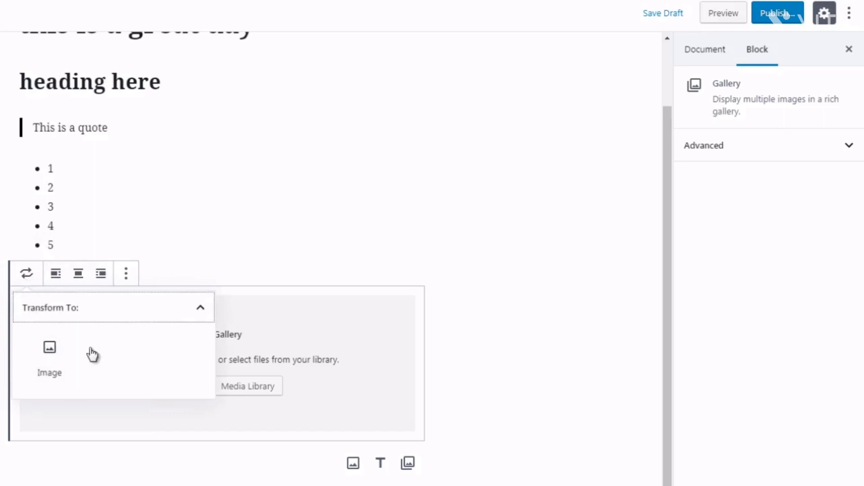
{"action": "key", "text": "Escape"}
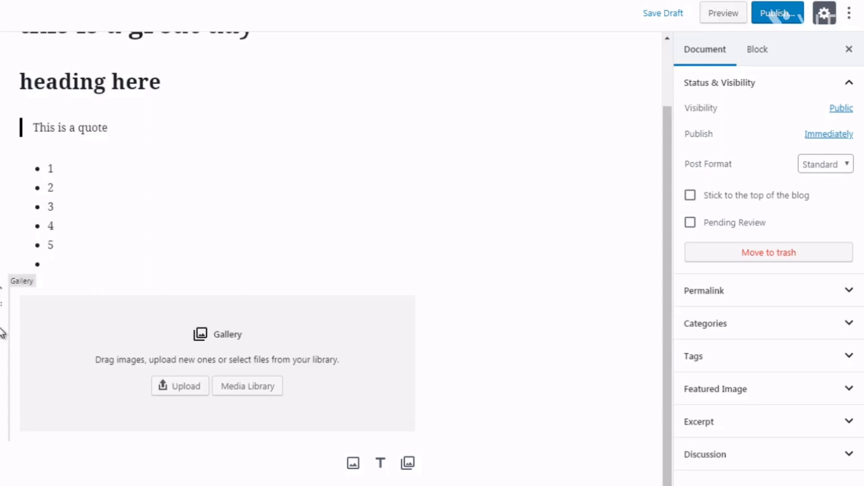
{"action": "left_click", "coordinate": [50, 325]}
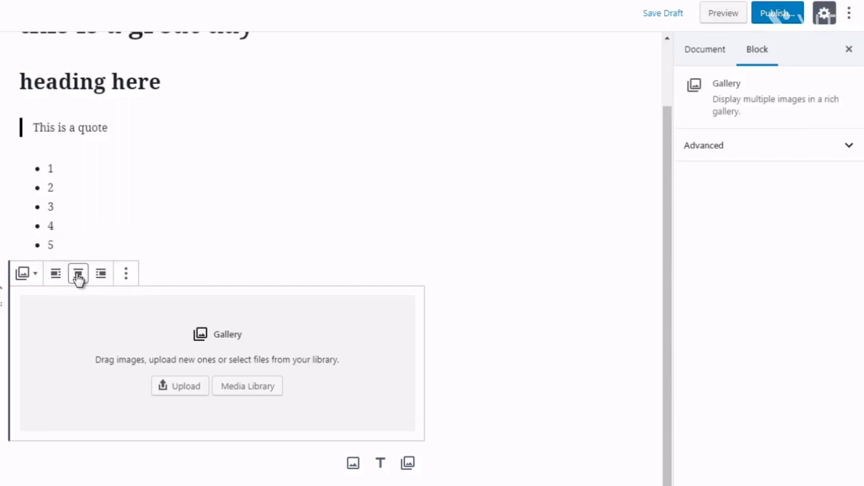
Hide the block settings from the gallery block's options and show them again.
{"action": "left_click", "coordinate": [126, 276]}
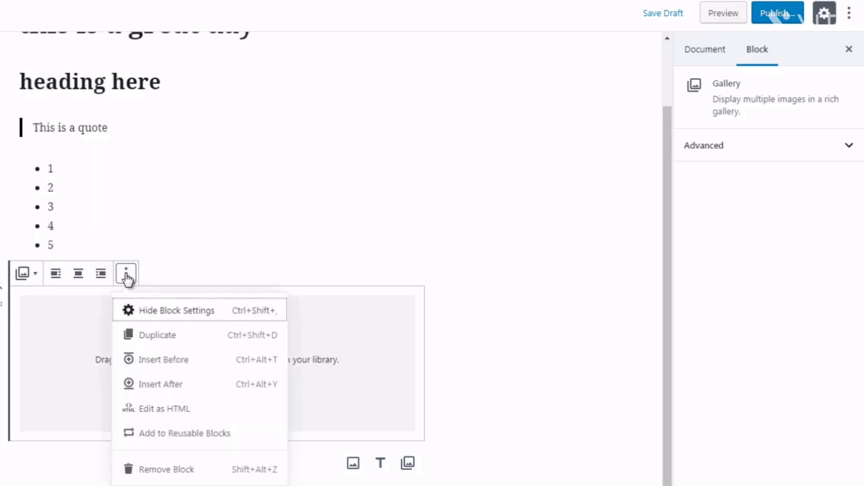
{"action": "left_click", "coordinate": [175, 322]}
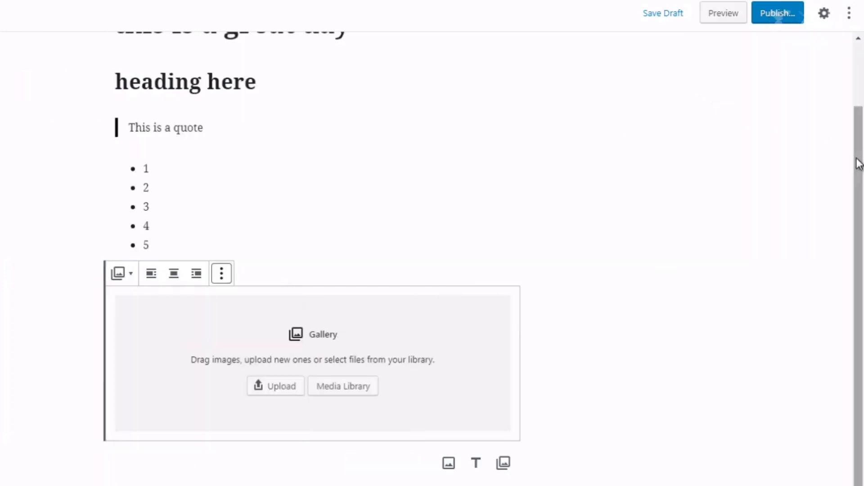
{"action": "left_click_drag", "start_coordinate": [856, 162], "coordinate": [863, 114]}
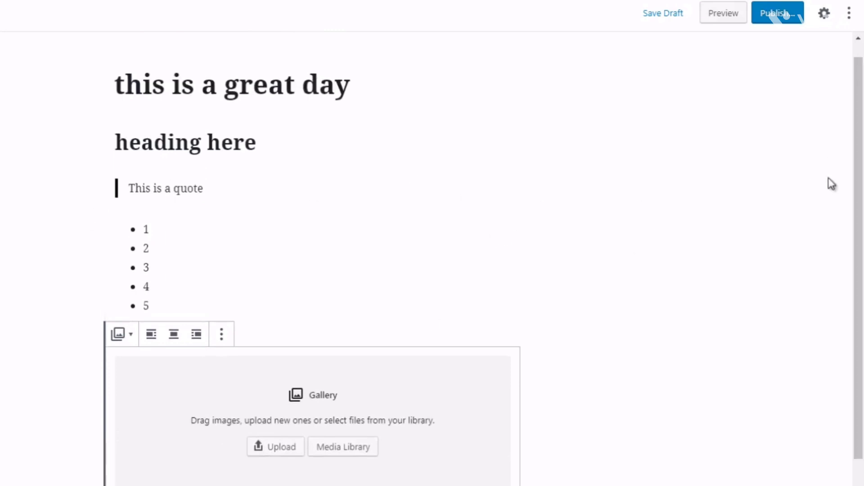
{"action": "left_click_drag", "start_coordinate": [859, 183], "coordinate": [861, 182]}
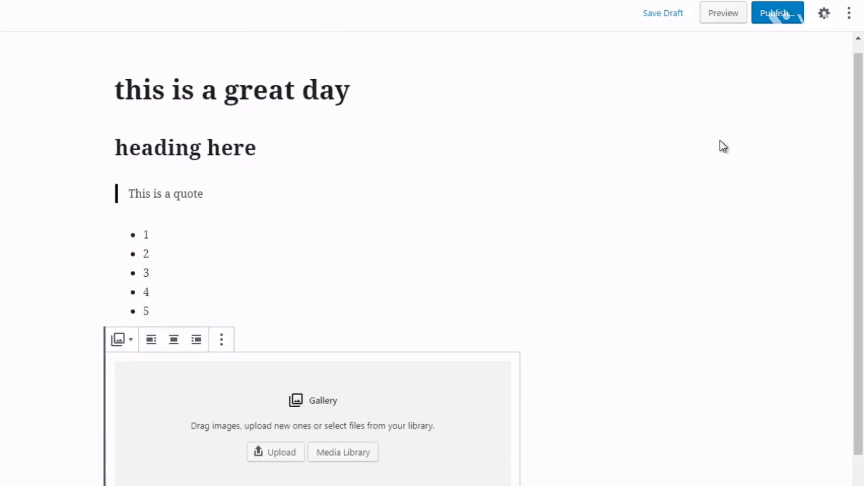
{"action": "left_click", "coordinate": [222, 342]}
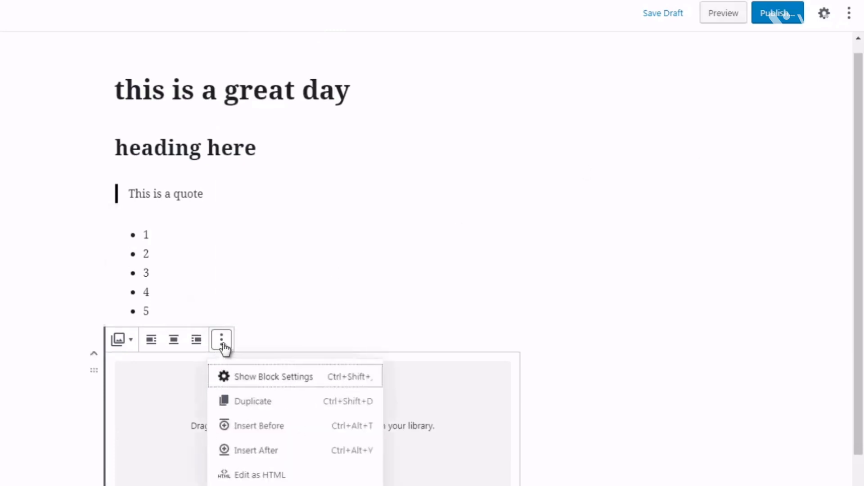
{"action": "left_click", "coordinate": [267, 384]}
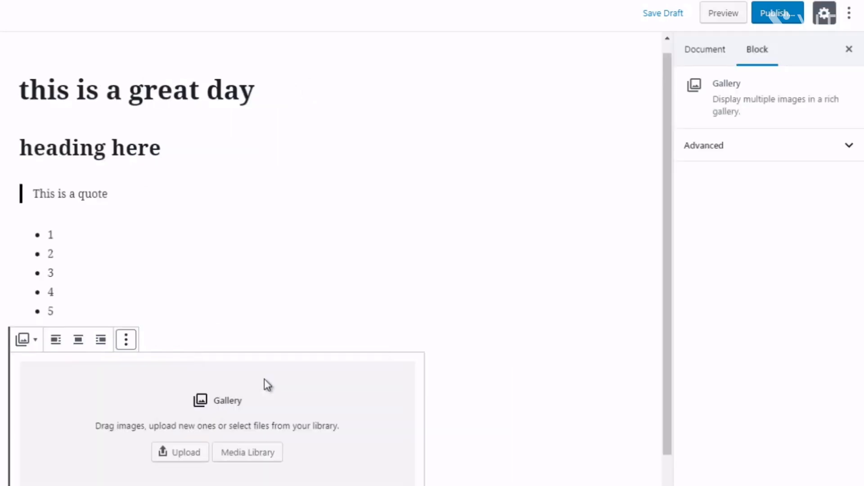
Duplicate the gallery block and remove the duplicate.
{"action": "left_click", "coordinate": [126, 346]}
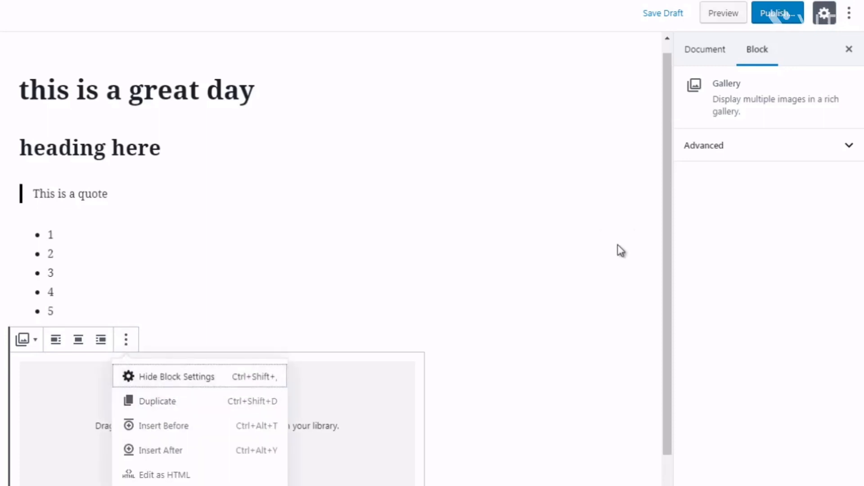
{"action": "scroll", "coordinate": [671, 279], "scroll_direction": "down", "scroll_amount": 1}
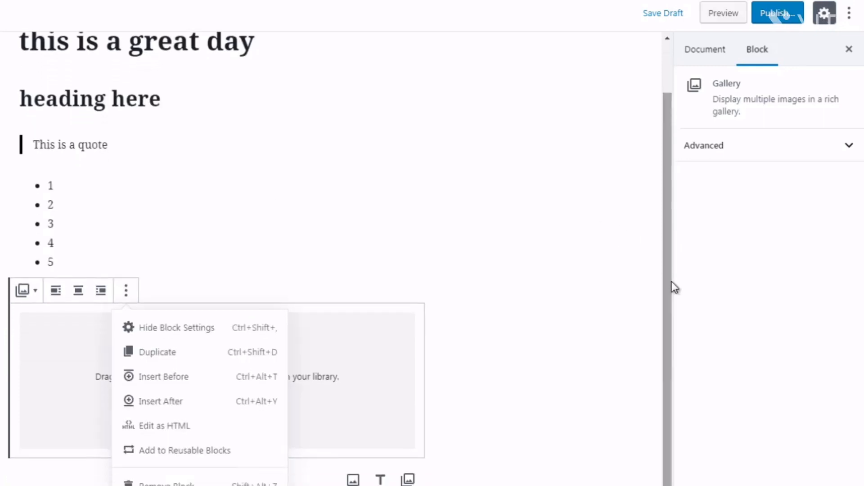
{"action": "left_click", "coordinate": [475, 291]}
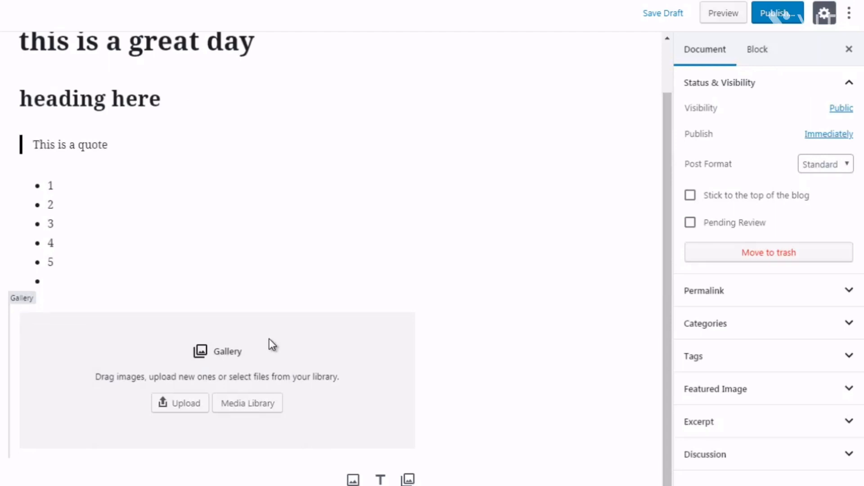
{"action": "left_click", "coordinate": [111, 334]}
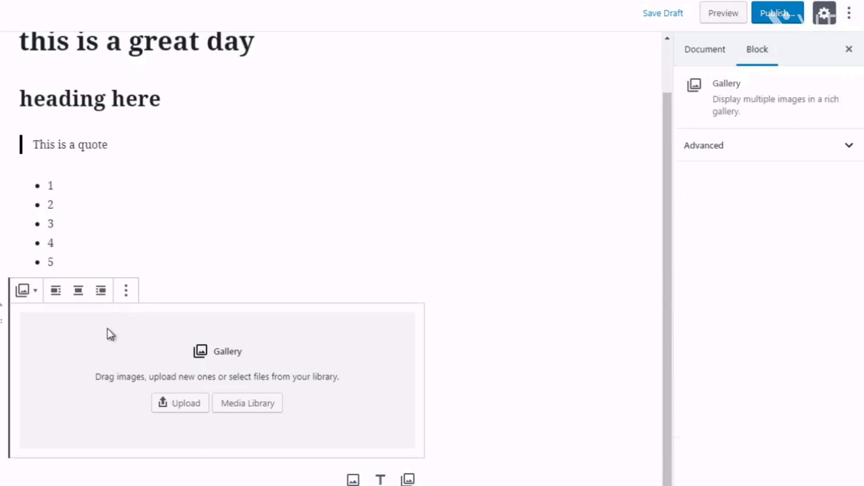
{"action": "left_click", "coordinate": [126, 293]}
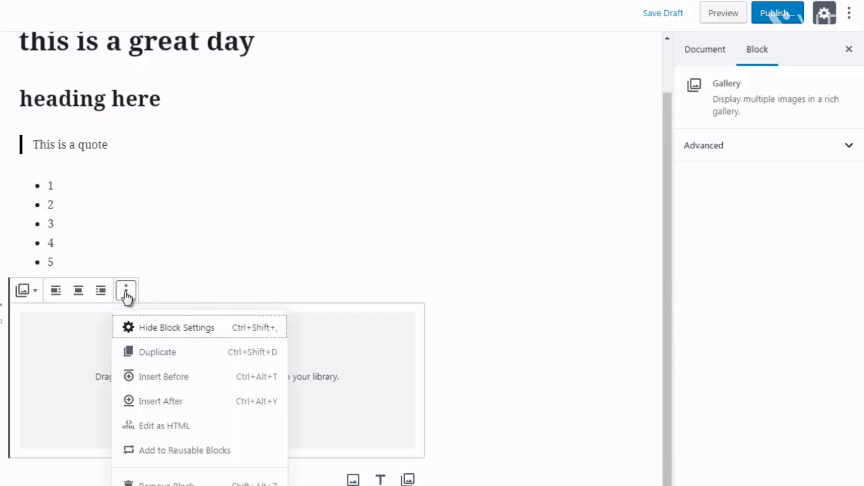
{"action": "left_click", "coordinate": [175, 358]}
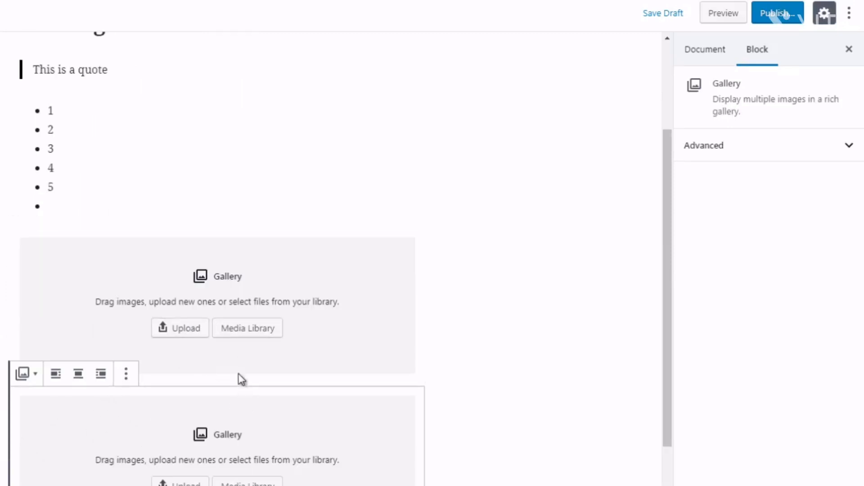
{"action": "left_click", "coordinate": [126, 374]}
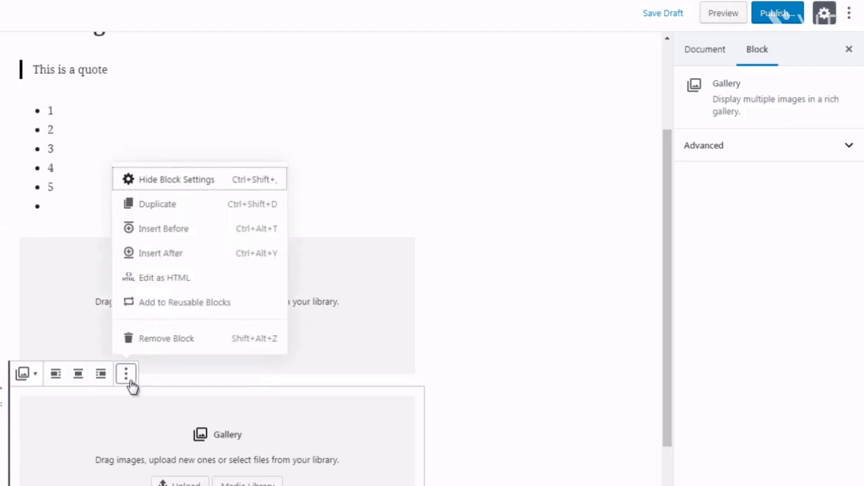
{"action": "left_click", "coordinate": [166, 338]}
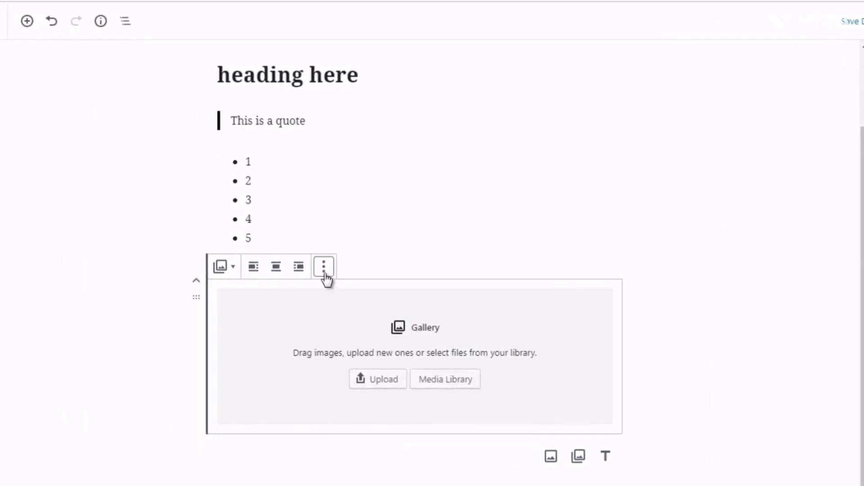
Insert an empty block before the gallery block.
{"action": "left_click", "coordinate": [126, 258]}
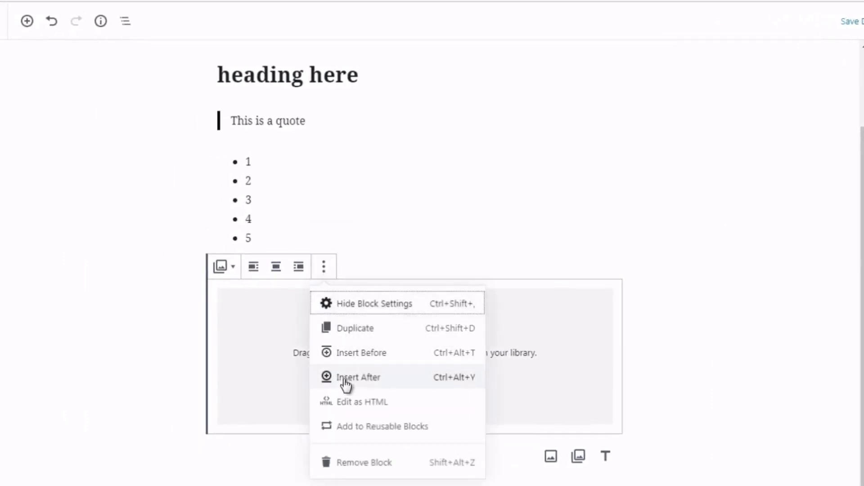
{"action": "left_click", "coordinate": [345, 355]}
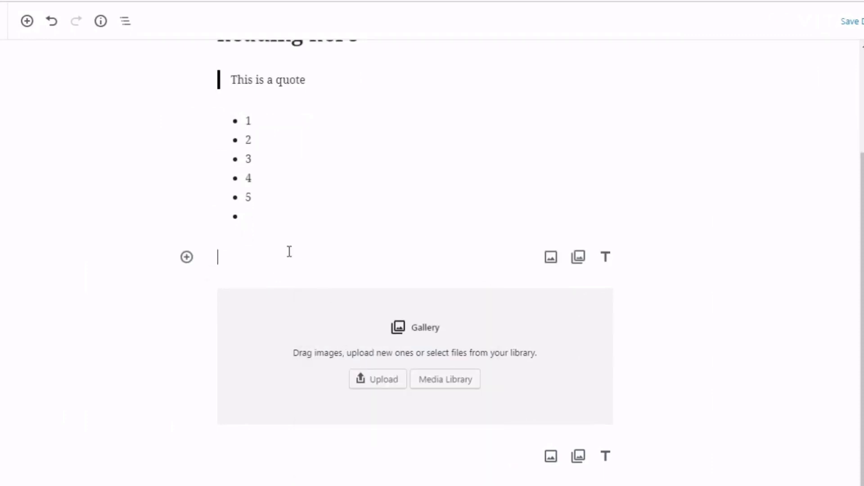
{"action": "left_click", "coordinate": [132, 354]}
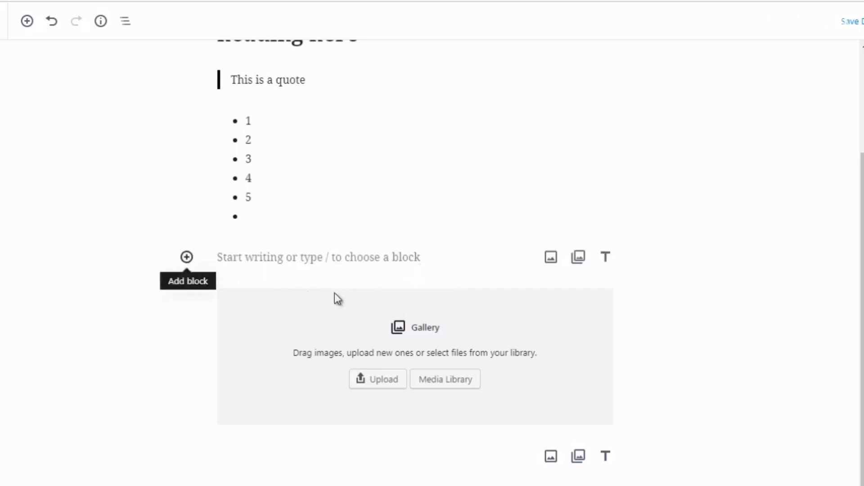
Examine the gallery block's additional options and the formatting controls of the list and quote blocks.
{"action": "left_click", "coordinate": [315, 307]}
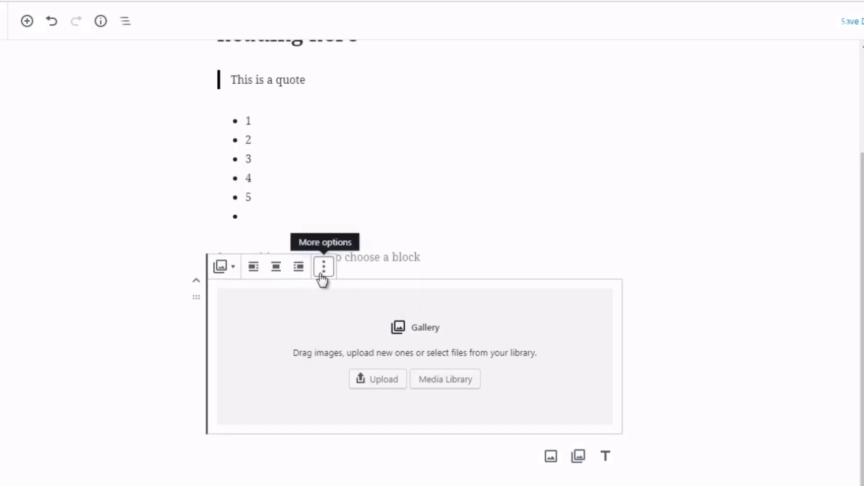
{"action": "left_click", "coordinate": [323, 267]}
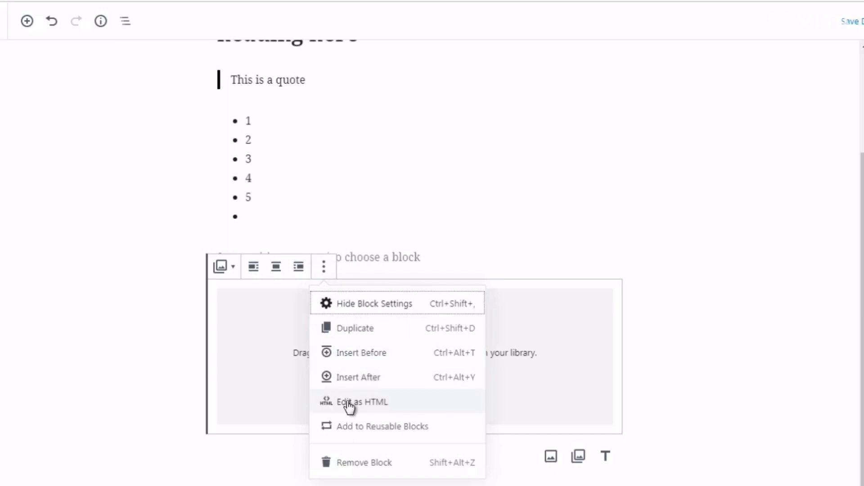
{"action": "left_click", "coordinate": [145, 266]}
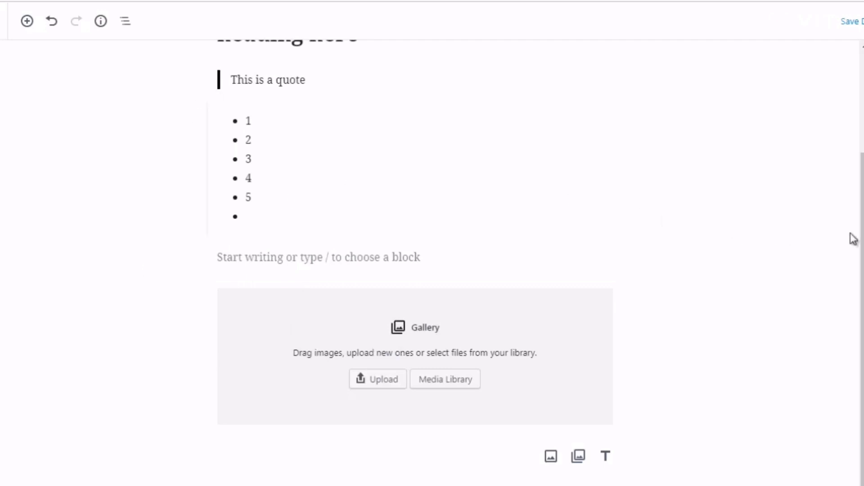
{"action": "scroll", "coordinate": [861, 270], "scroll_direction": "up", "scroll_amount": 1}
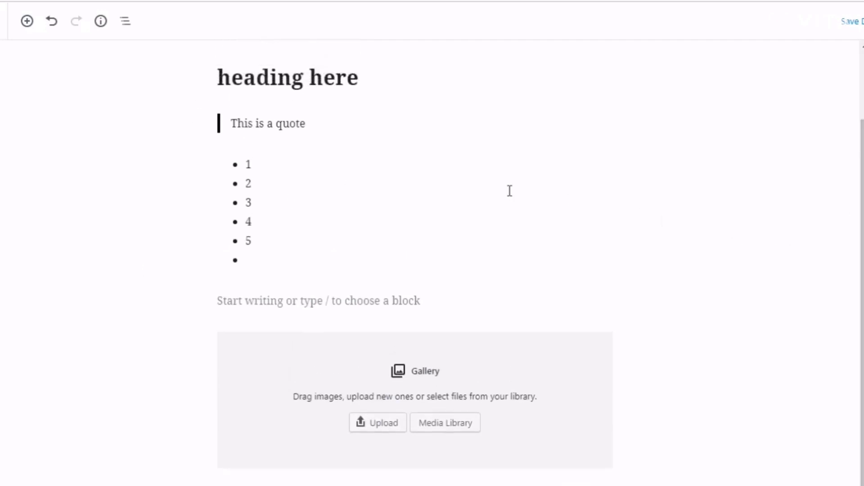
{"action": "left_click", "coordinate": [280, 216]}
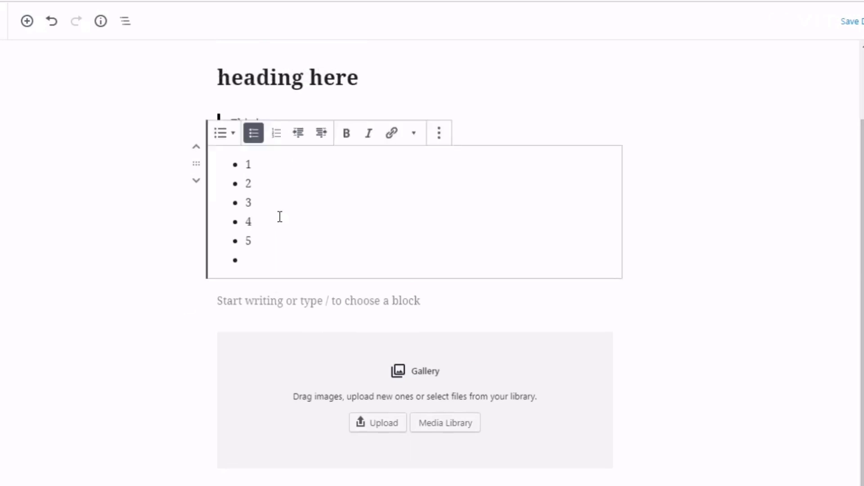
{"action": "left_click", "coordinate": [172, 274]}
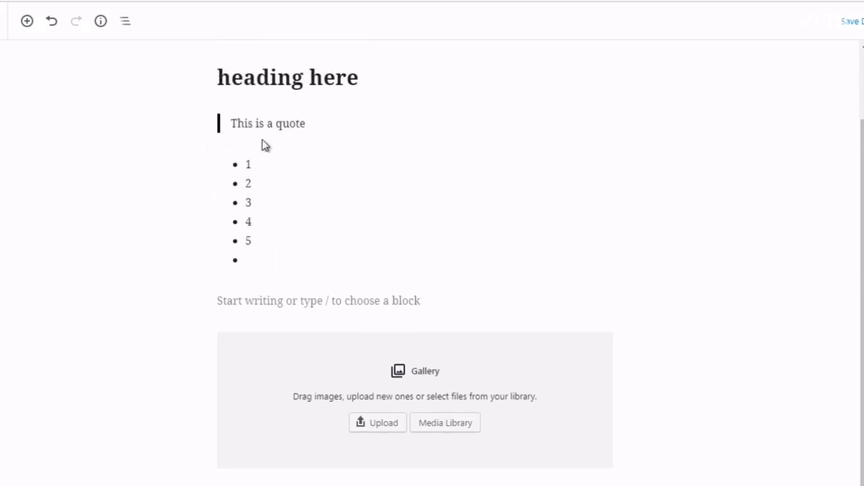
{"action": "left_click", "coordinate": [278, 126]}
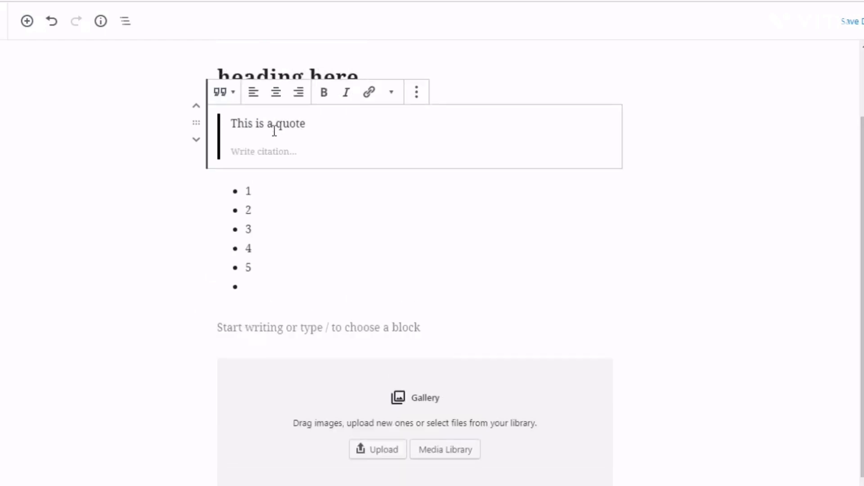
{"action": "left_click", "coordinate": [159, 228]}
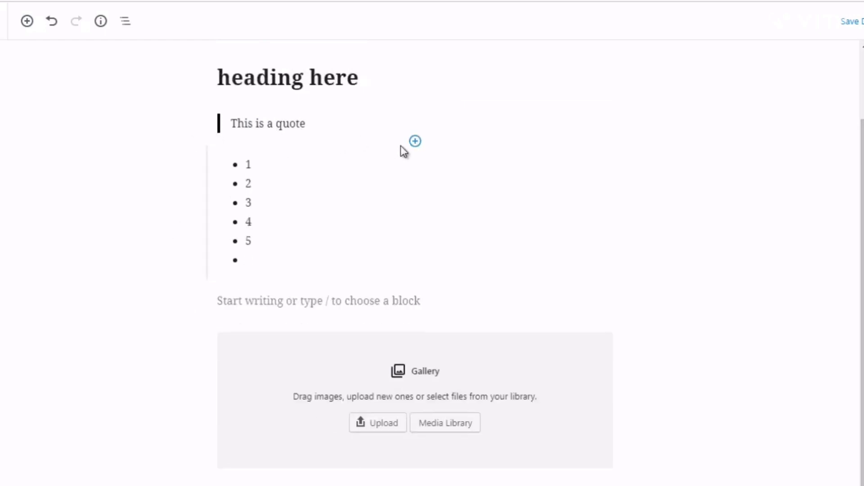
Insert a paragraph block between the quote and the list containing the text "this is a paragraph".
{"action": "left_click", "coordinate": [415, 143]}
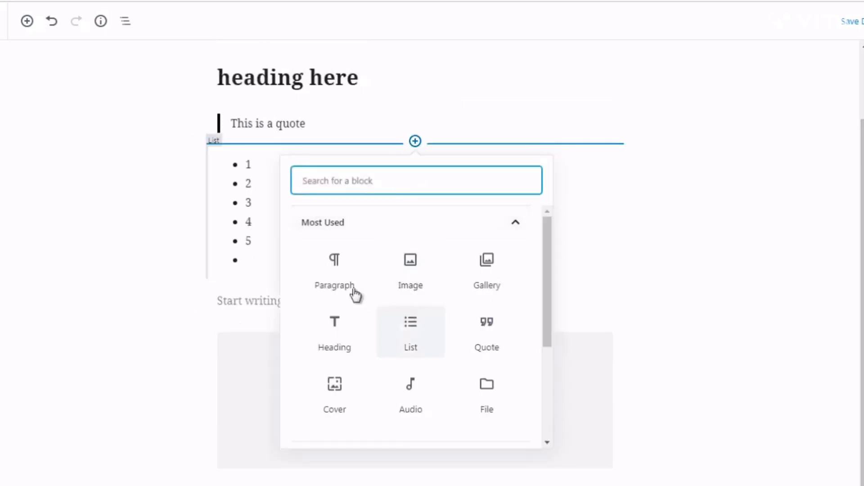
{"action": "left_click", "coordinate": [333, 269]}
{"action": "left_click", "coordinate": [333, 269]}
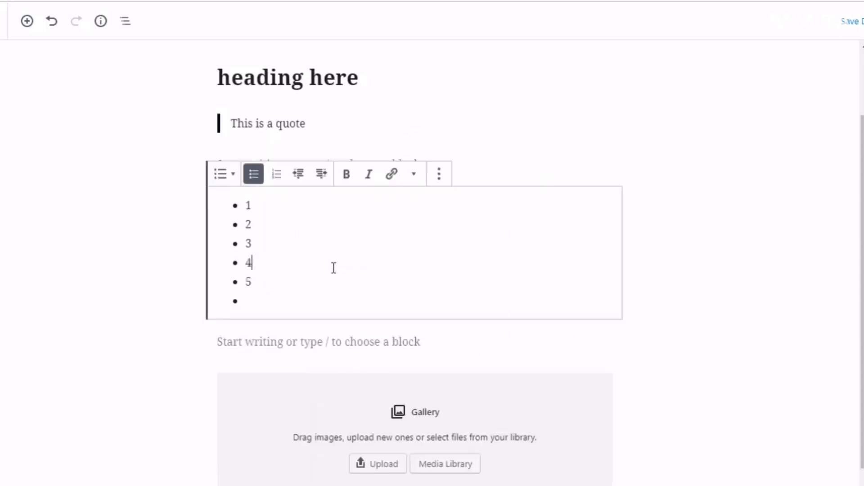
{"action": "left_click", "coordinate": [261, 164]}
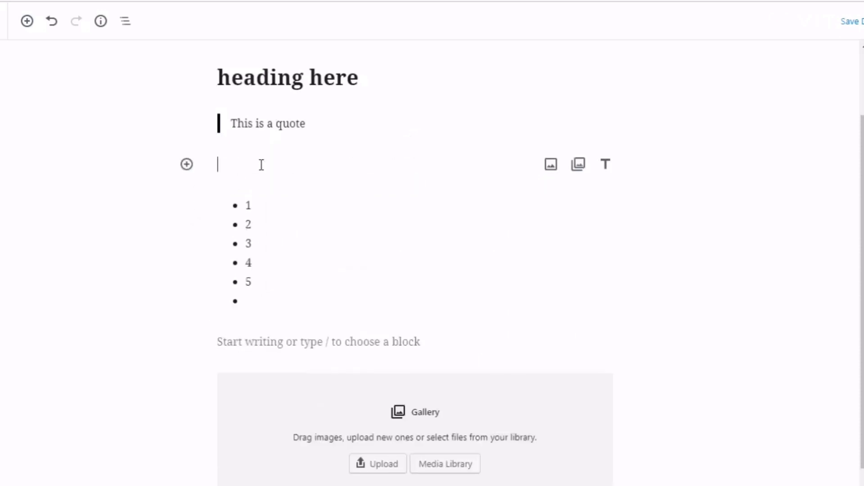
{"action": "type", "text": "this is a "}
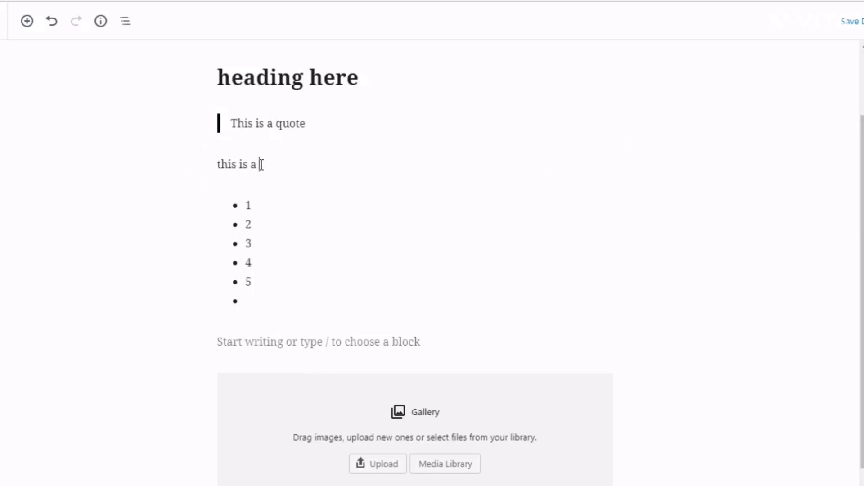
{"action": "type", "text": "paragraph"}
{"action": "left_click", "coordinate": [177, 199]}
Show the new paragraph block as editable HTML.
{"action": "left_click", "coordinate": [240, 168]}
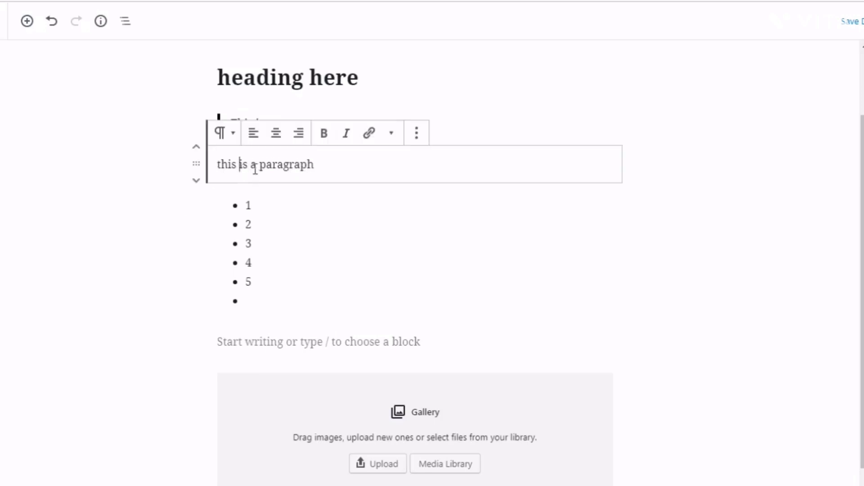
{"action": "left_click", "coordinate": [419, 137]}
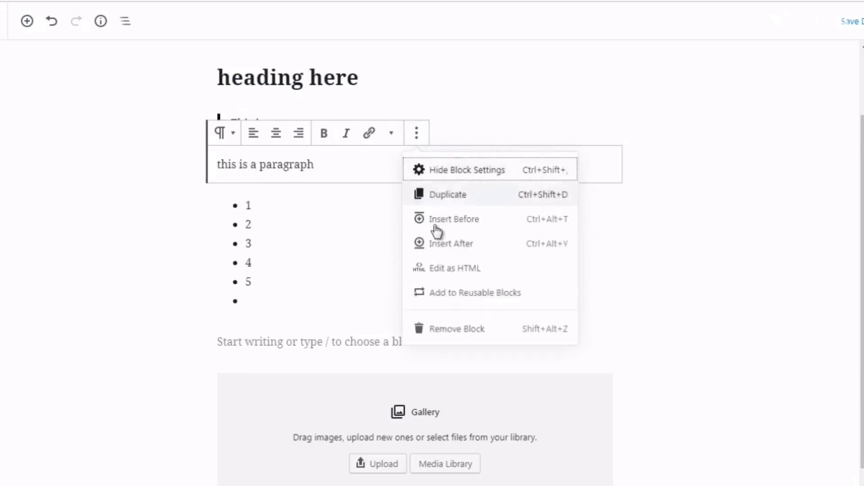
{"action": "left_click", "coordinate": [444, 270]}
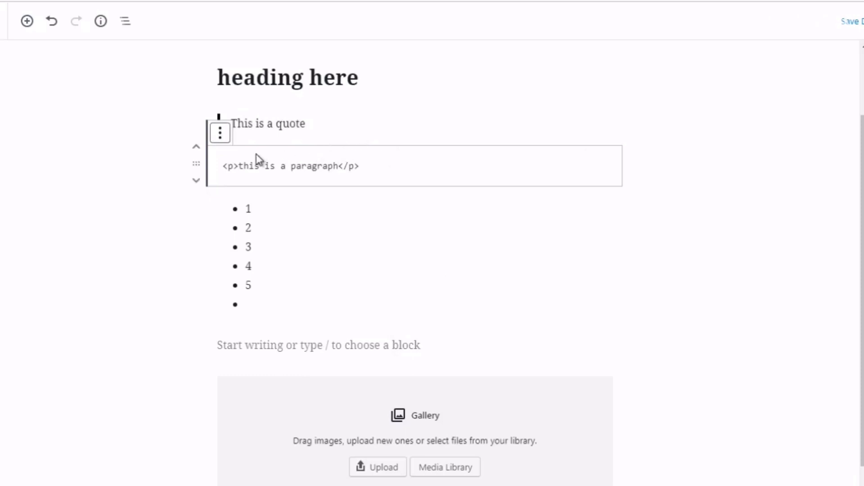
Add the paragraph block to the reusable blocks and save it under the name Template1.
{"action": "left_click", "coordinate": [224, 140]}
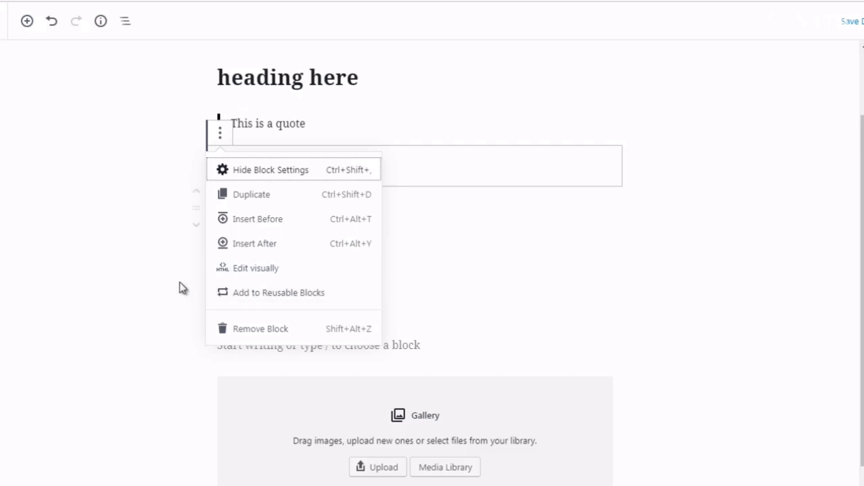
{"action": "left_click", "coordinate": [235, 293]}
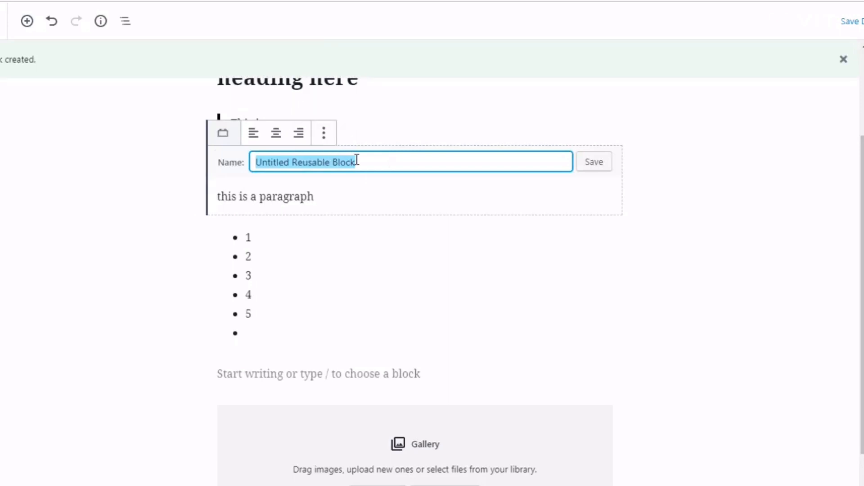
{"action": "type", "text": "Template1"}
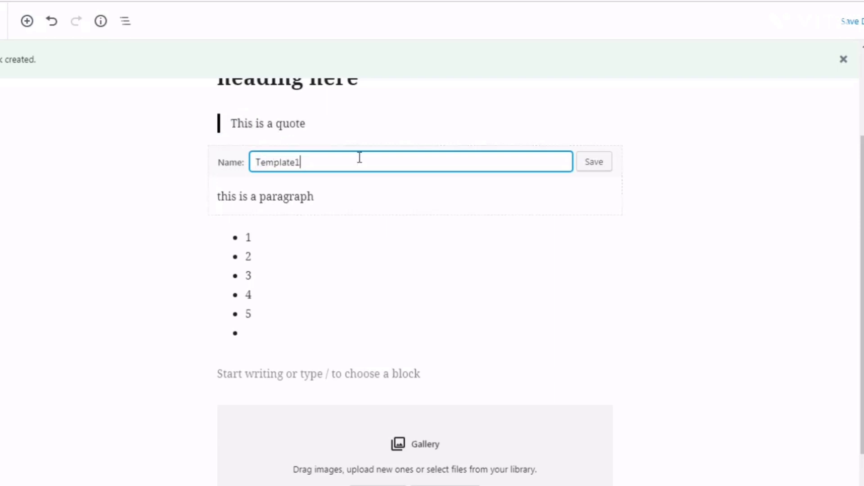
{"action": "left_click", "coordinate": [593, 162]}
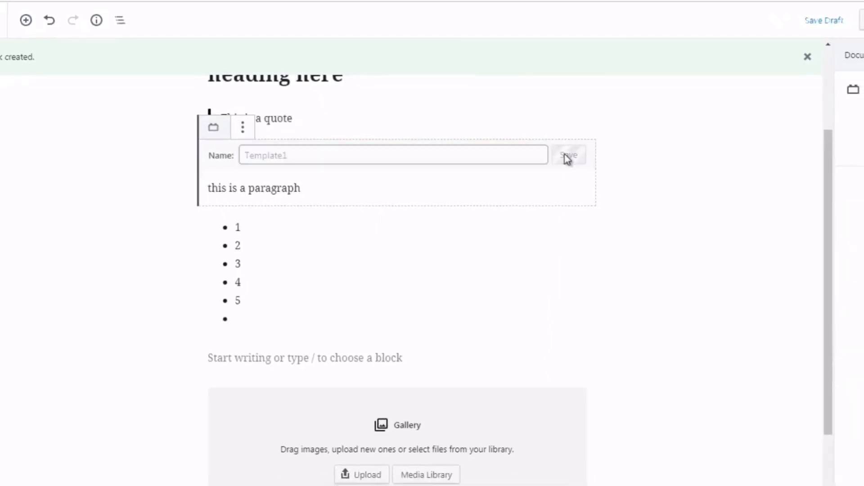
{"action": "left_click", "coordinate": [127, 178]}
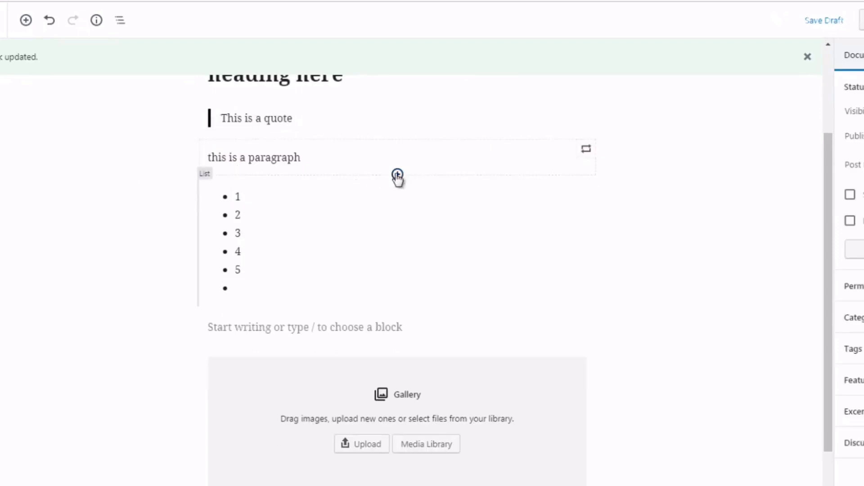
Insert the reusable block Template1 between the existing paragraph and the list.
{"action": "left_click", "coordinate": [397, 175]}
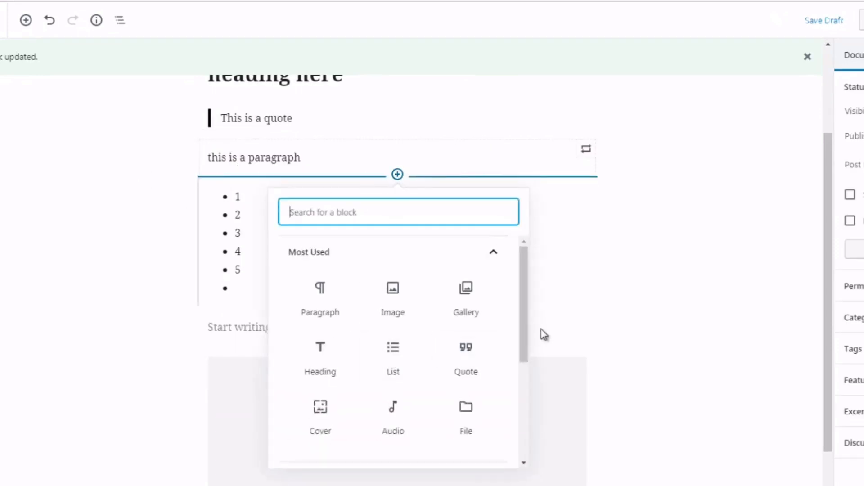
{"action": "left_click_drag", "start_coordinate": [522, 325], "coordinate": [522, 442]}
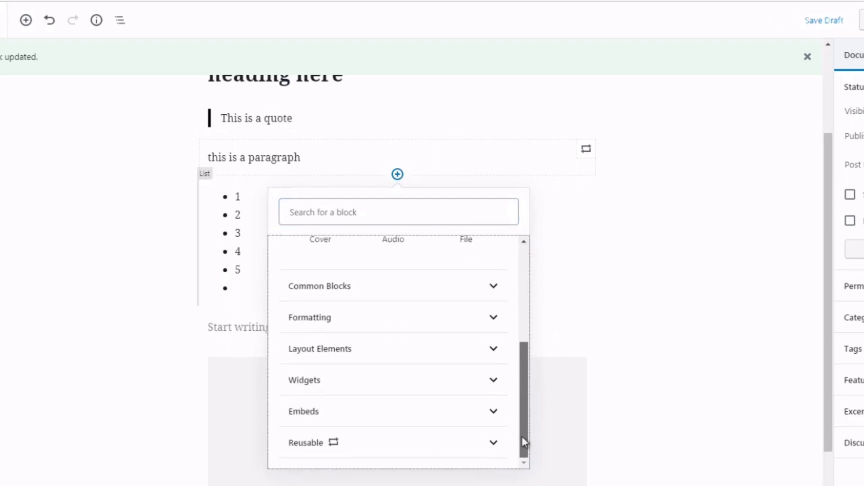
{"action": "left_click", "coordinate": [478, 447]}
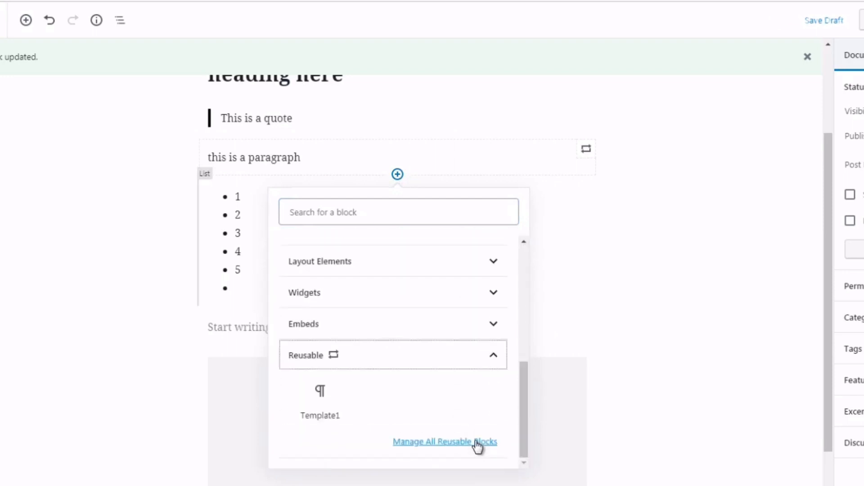
{"action": "left_click", "coordinate": [320, 402]}
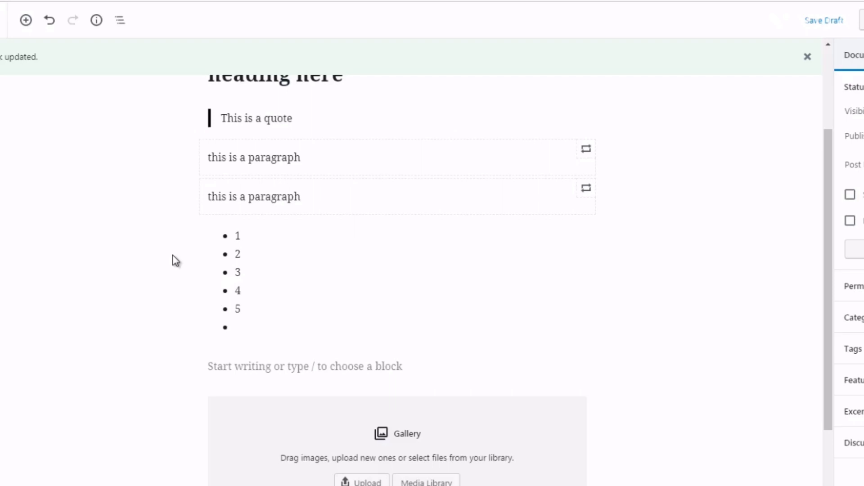
Add an empty image block below the gallery block.
{"action": "scroll", "coordinate": [824, 290], "scroll_direction": "down", "scroll_amount": 1}
{"action": "scroll", "coordinate": [824, 289], "scroll_direction": "down", "scroll_amount": 1}
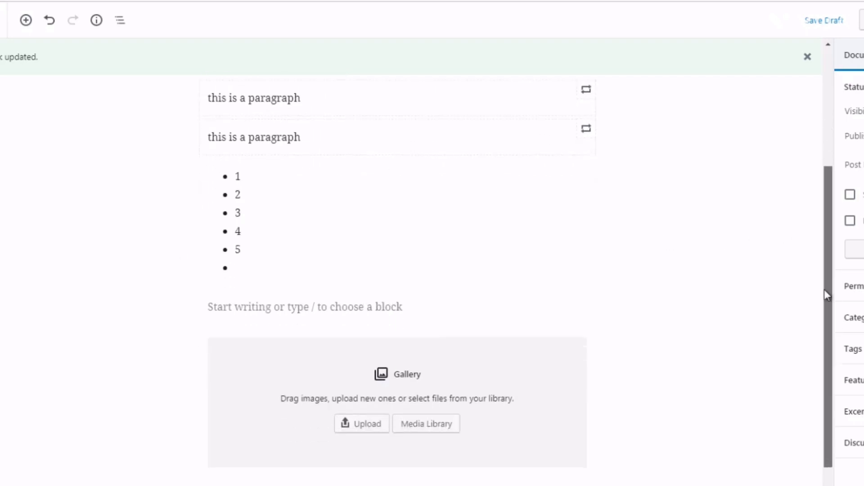
{"action": "scroll", "coordinate": [825, 306], "scroll_direction": "down", "scroll_amount": 1}
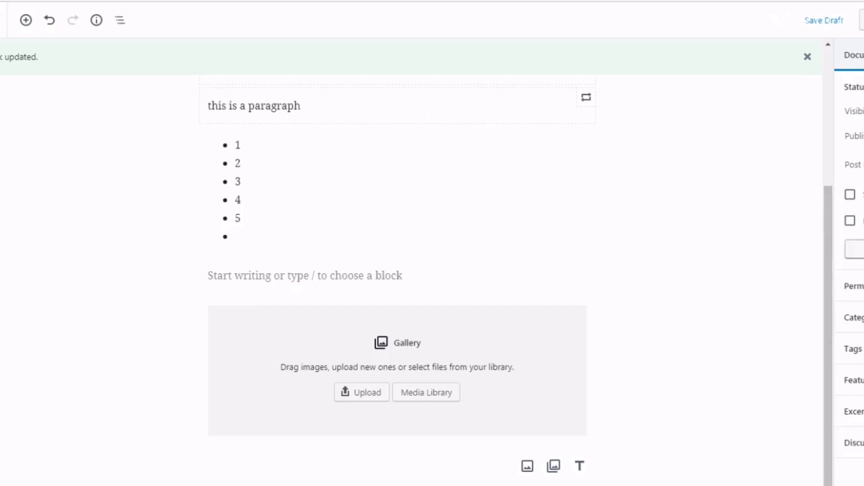
{"action": "scroll", "coordinate": [827, 310], "scroll_direction": "down", "scroll_amount": 1}
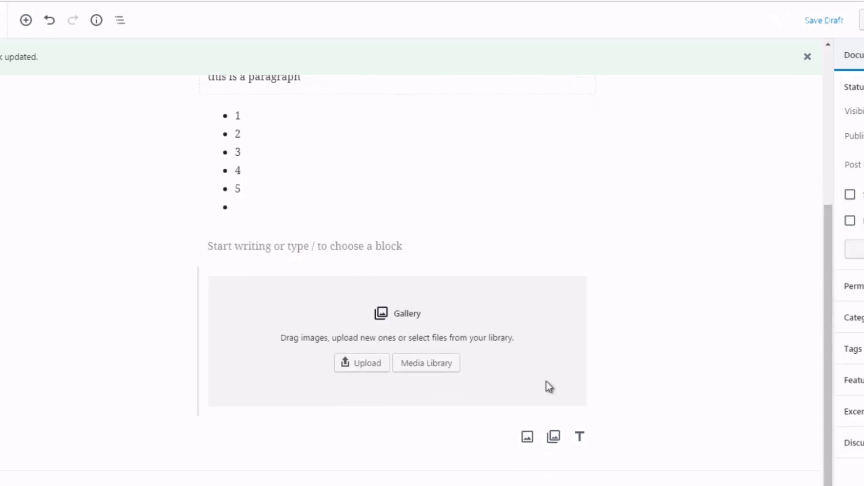
{"action": "left_click", "coordinate": [470, 362]}
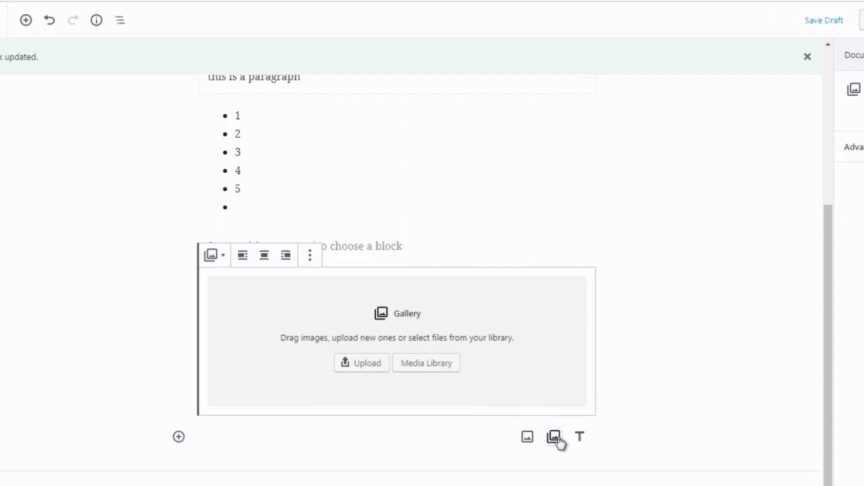
{"action": "left_click", "coordinate": [526, 439]}
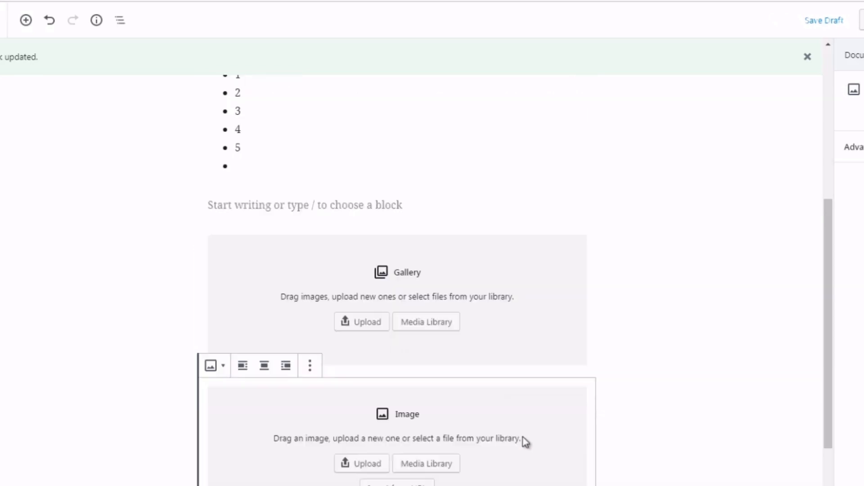
{"action": "left_click_drag", "start_coordinate": [830, 315], "coordinate": [825, 376]}
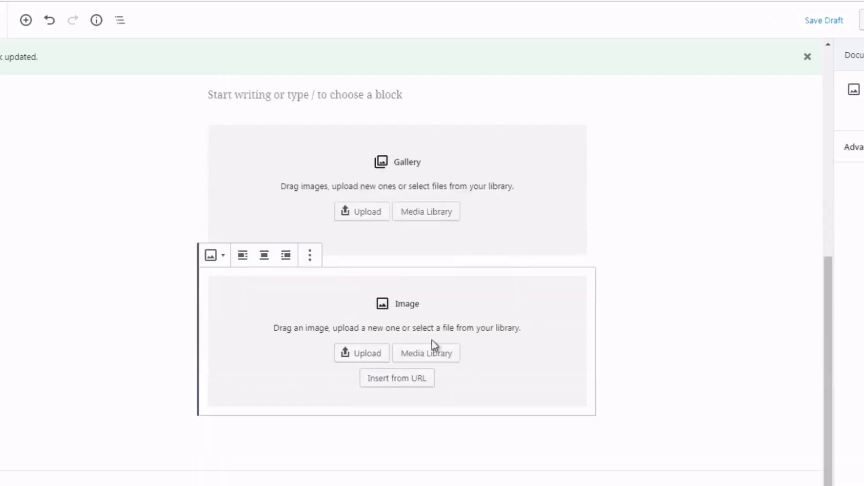
{"action": "left_click", "coordinate": [370, 350]}
{"action": "left_click", "coordinate": [178, 308]}
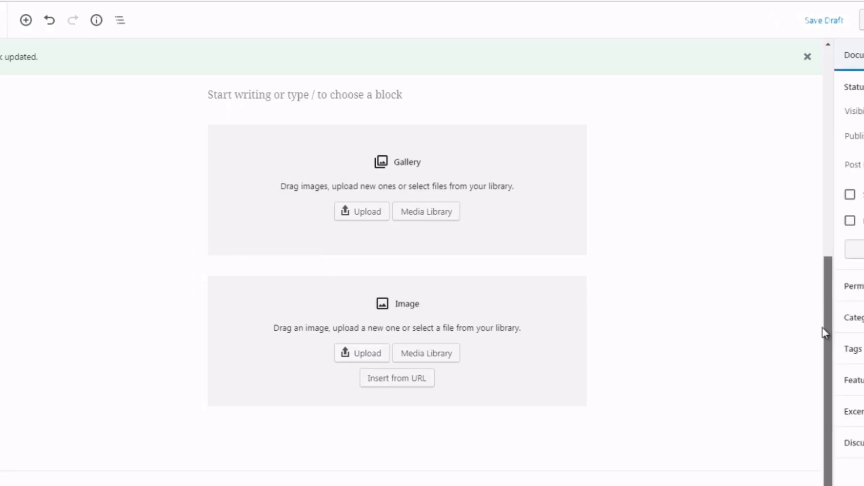
Browse the block categories and insert a Shortcode widget block below the image block.
{"action": "left_click", "coordinate": [396, 401]}
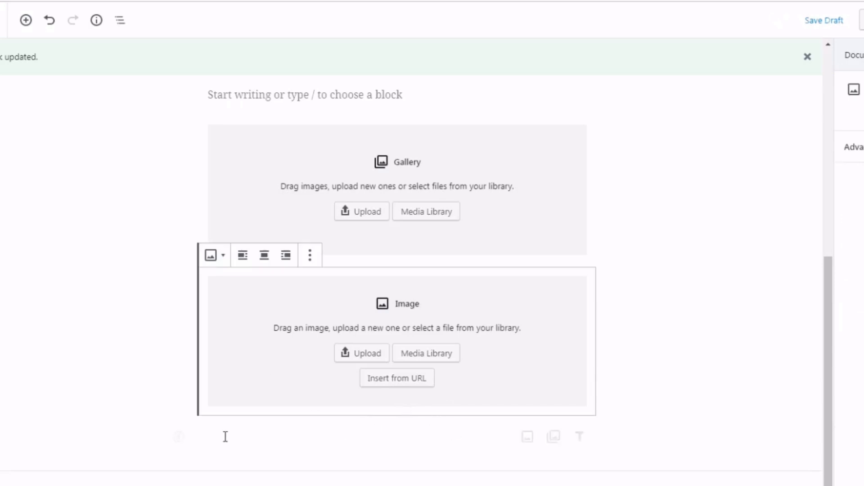
{"action": "left_click", "coordinate": [179, 437]}
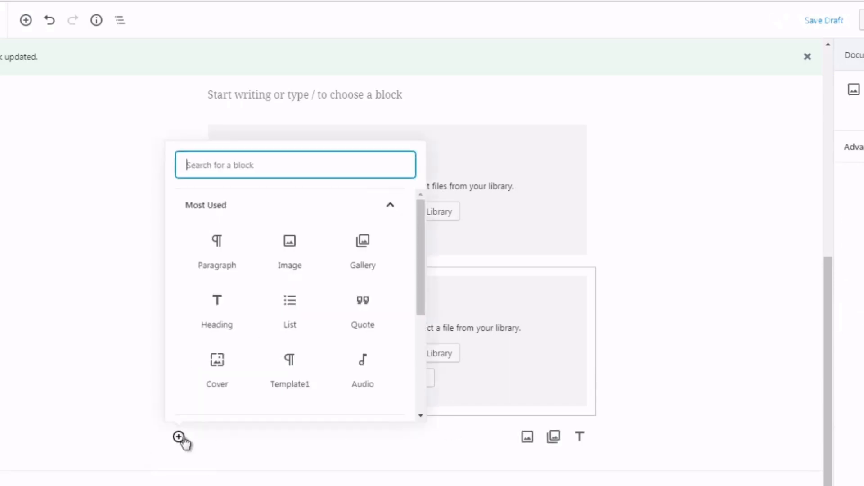
{"action": "left_click_drag", "start_coordinate": [423, 300], "coordinate": [249, 222]}
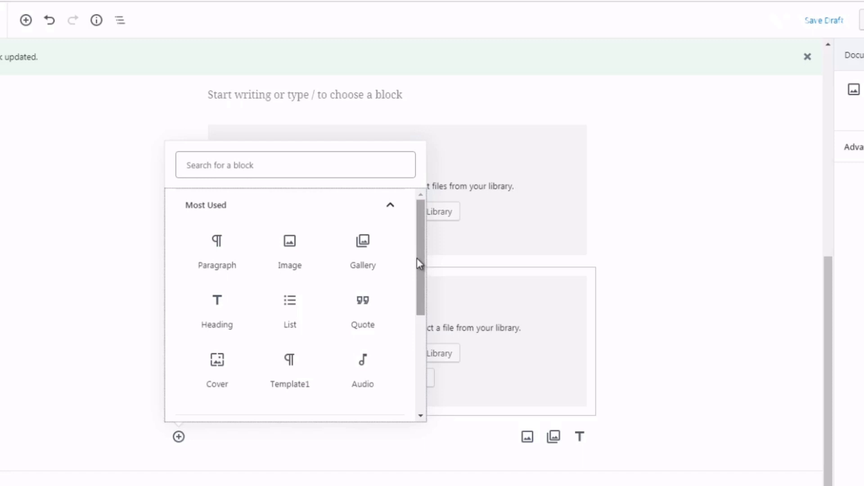
{"action": "left_click_drag", "start_coordinate": [417, 258], "coordinate": [415, 367]}
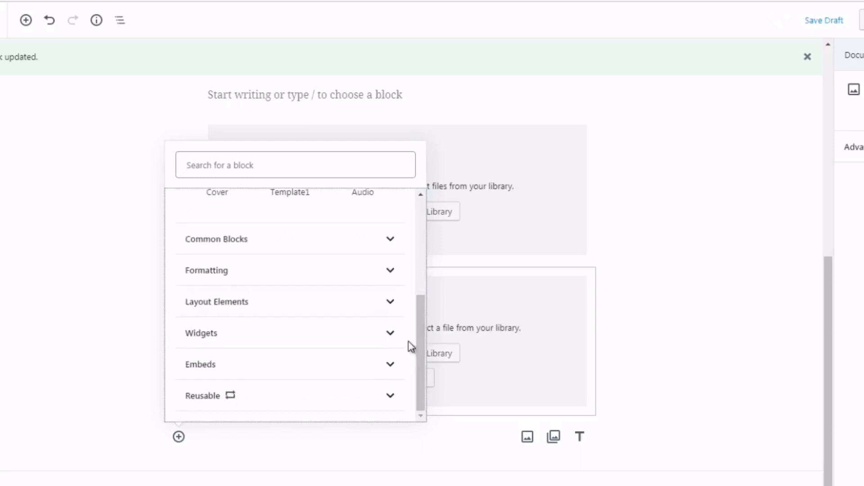
{"action": "left_click", "coordinate": [330, 247]}
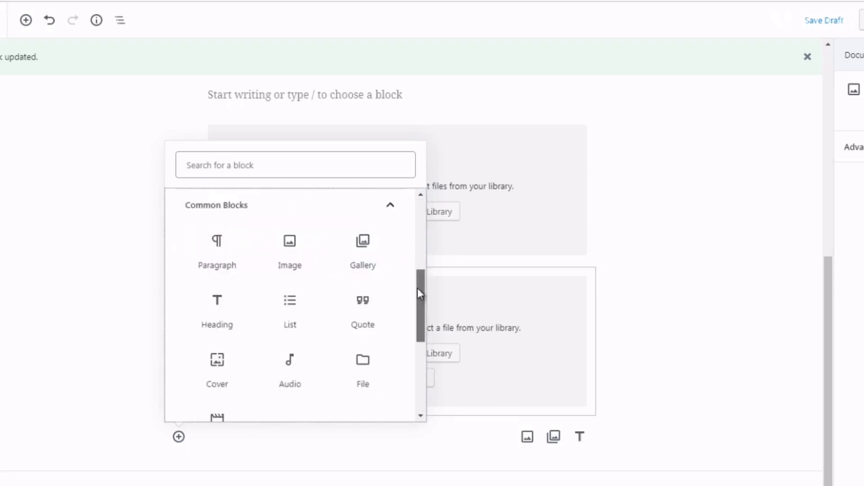
{"action": "left_click_drag", "start_coordinate": [417, 288], "coordinate": [403, 338]}
{"action": "scroll", "coordinate": [405, 343], "scroll_direction": "down", "scroll_amount": 3}
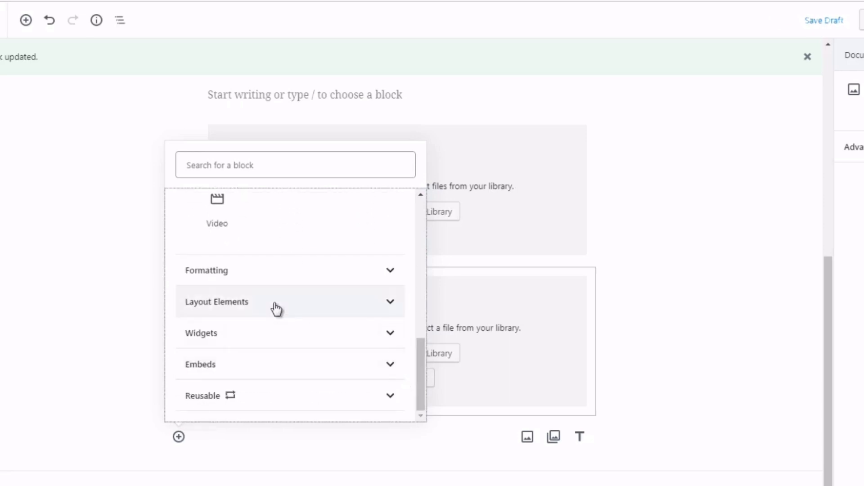
{"action": "left_click", "coordinate": [275, 336]}
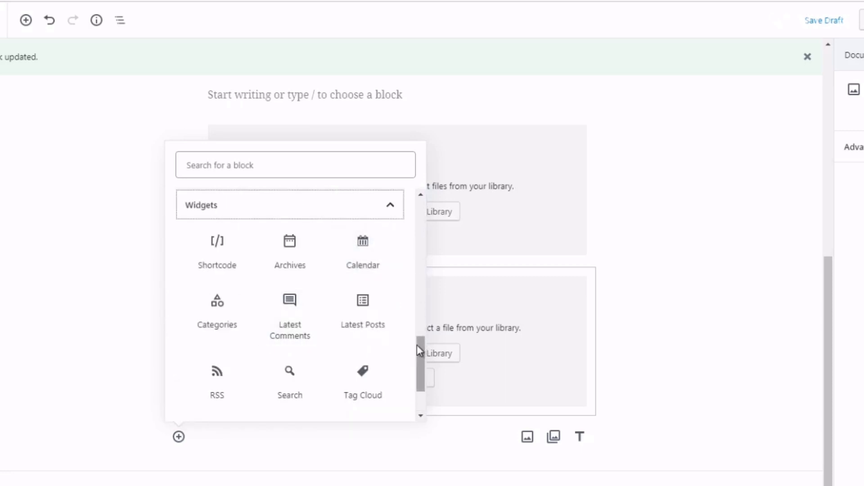
{"action": "left_click_drag", "start_coordinate": [417, 344], "coordinate": [415, 346]}
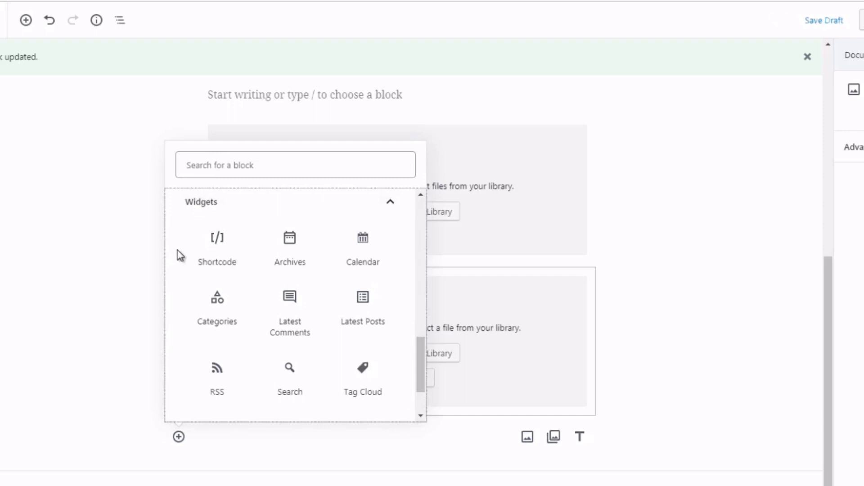
{"action": "left_click", "coordinate": [210, 247]}
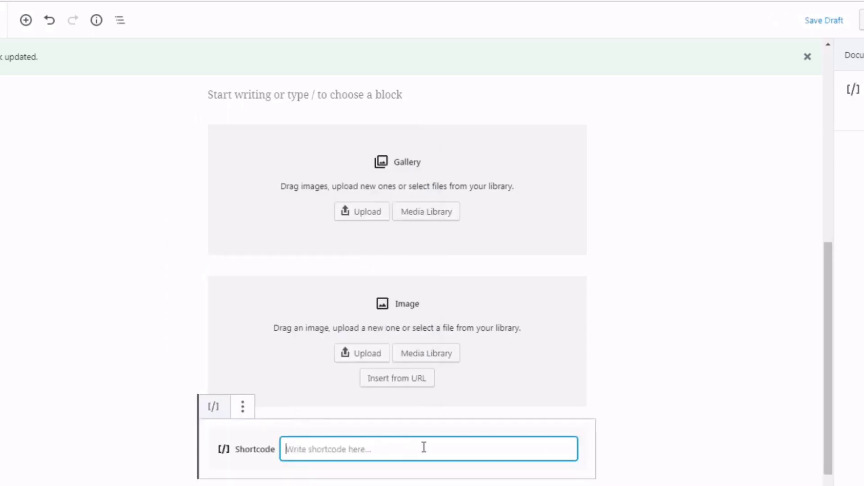
Jump to the list block through the post's block navigation outline.
{"action": "left_click_drag", "start_coordinate": [826, 315], "coordinate": [829, 362]}
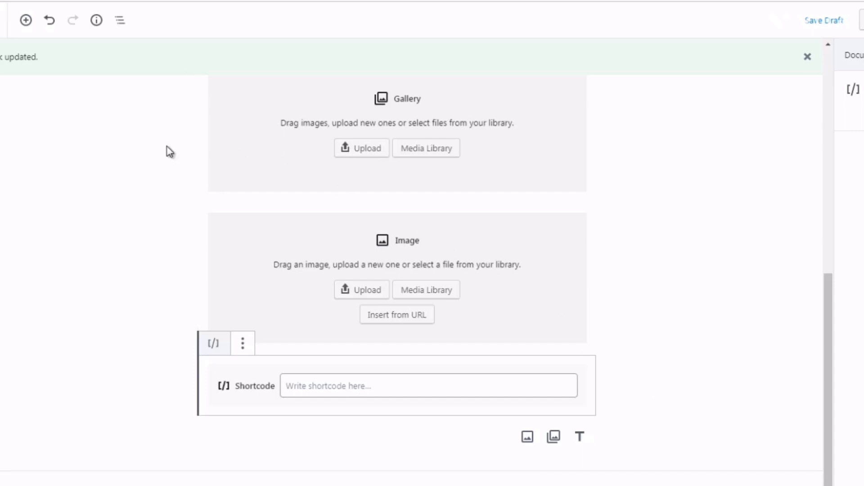
{"action": "left_click", "coordinate": [119, 23]}
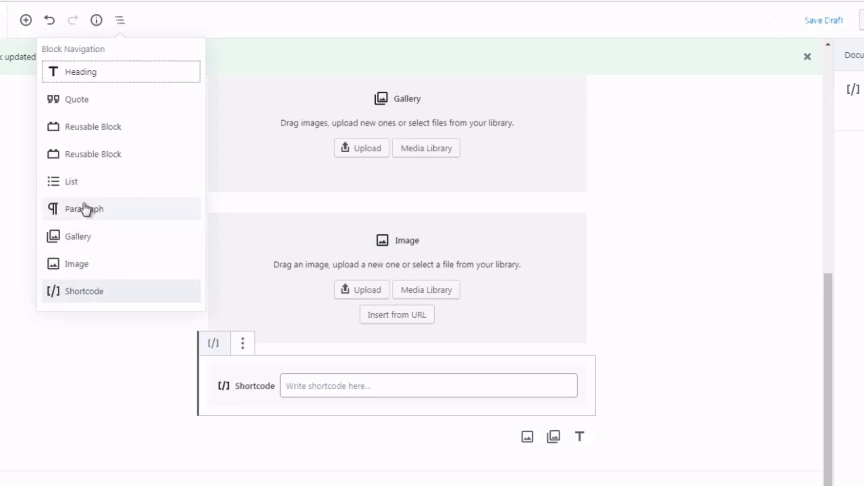
{"action": "left_click", "coordinate": [71, 182]}
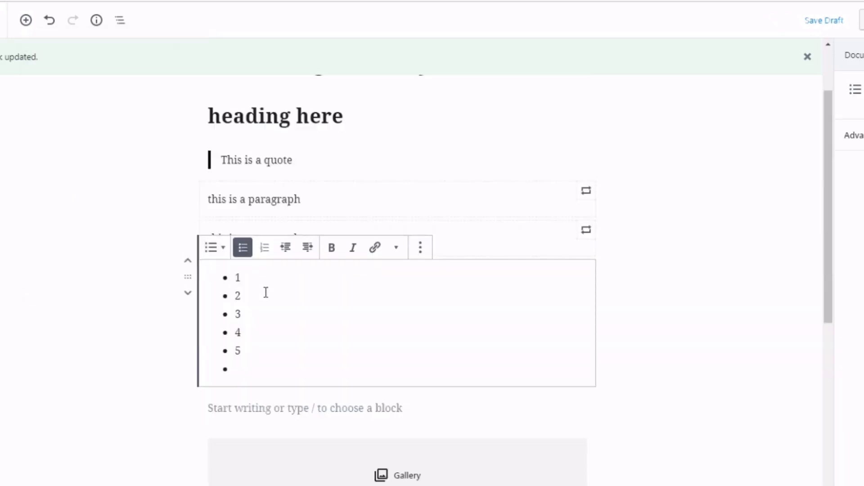
Deselect the list block and jump to the image block through the post's block navigation outline.
{"action": "left_click", "coordinate": [171, 220]}
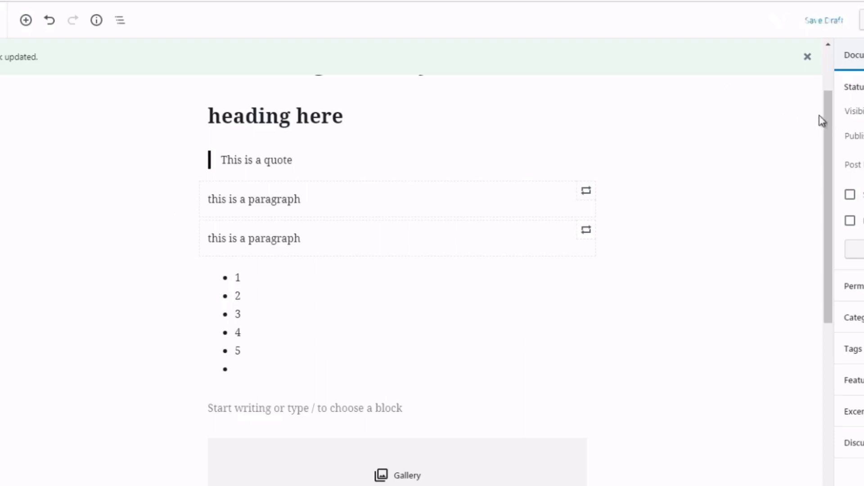
{"action": "mouse_move", "coordinate": [826, 122]}
{"action": "left_mouse_down"}
{"action": "mouse_move", "coordinate": [839, 188]}
{"action": "mouse_move", "coordinate": [833, 131]}
{"action": "left_mouse_up"}
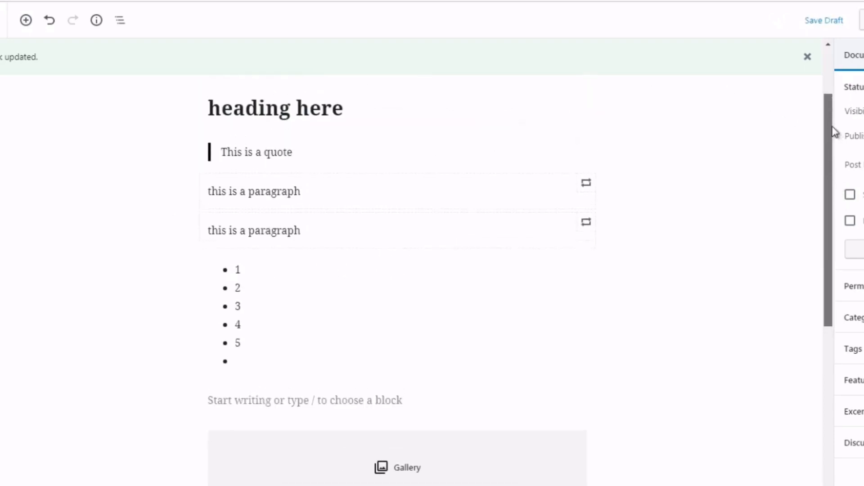
{"action": "left_click", "coordinate": [119, 27]}
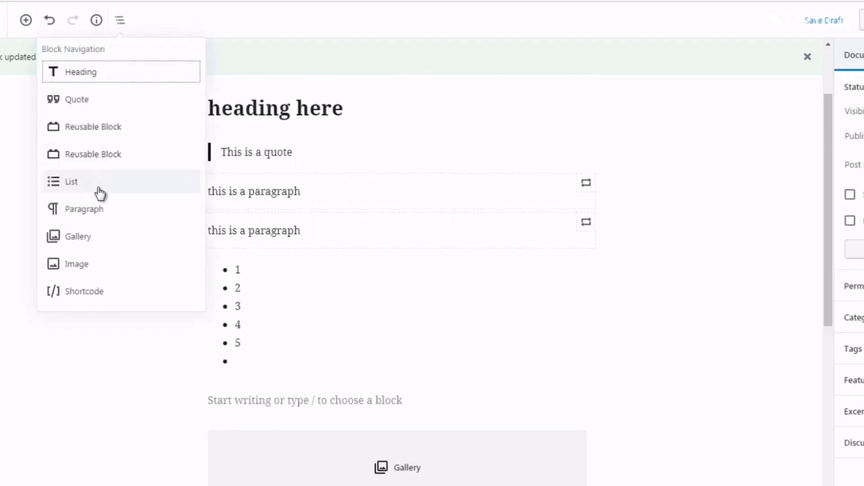
{"action": "left_click", "coordinate": [85, 264]}
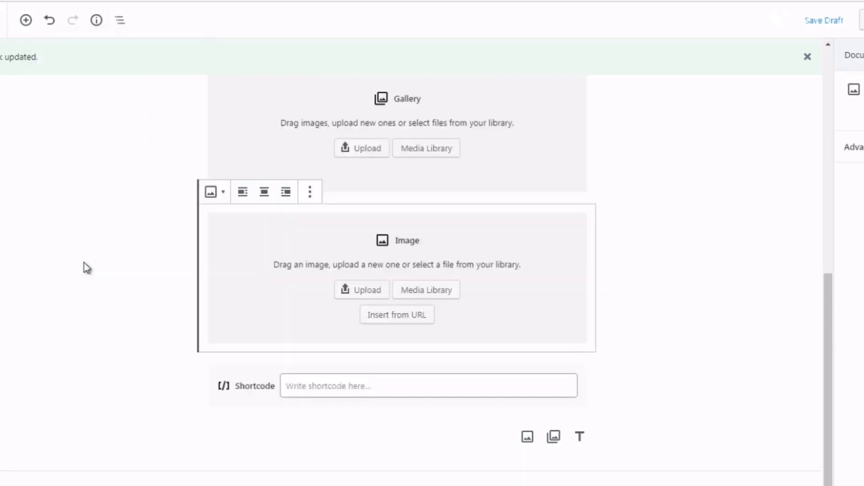
Deselect the image block and dismiss the block update notice.
{"action": "mouse_move", "coordinate": [268, 255]}
{"action": "left_click", "coordinate": [699, 182]}
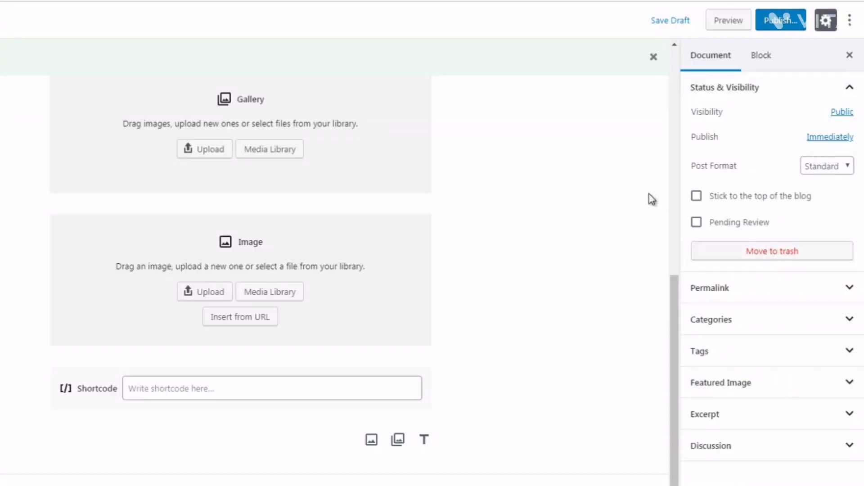
{"action": "left_click", "coordinate": [654, 58]}
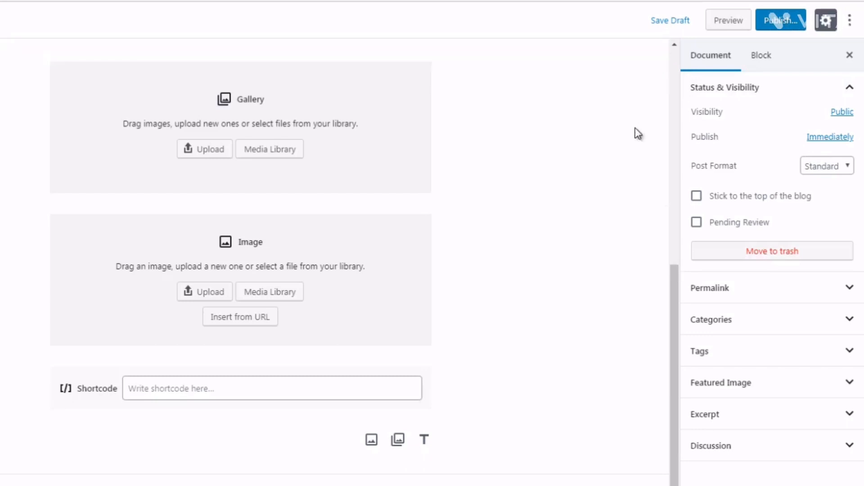
Select the gallery block and the image block in turn to view each one's block settings.
{"action": "left_click", "coordinate": [377, 156]}
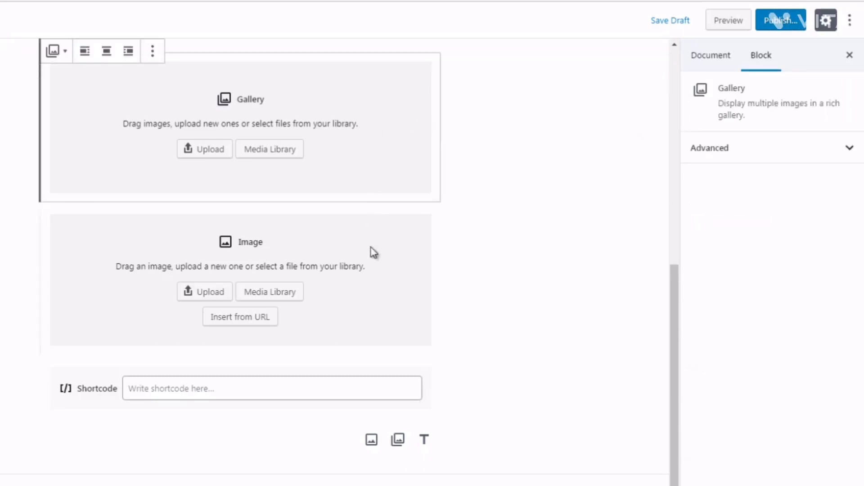
{"action": "left_click", "coordinate": [374, 252]}
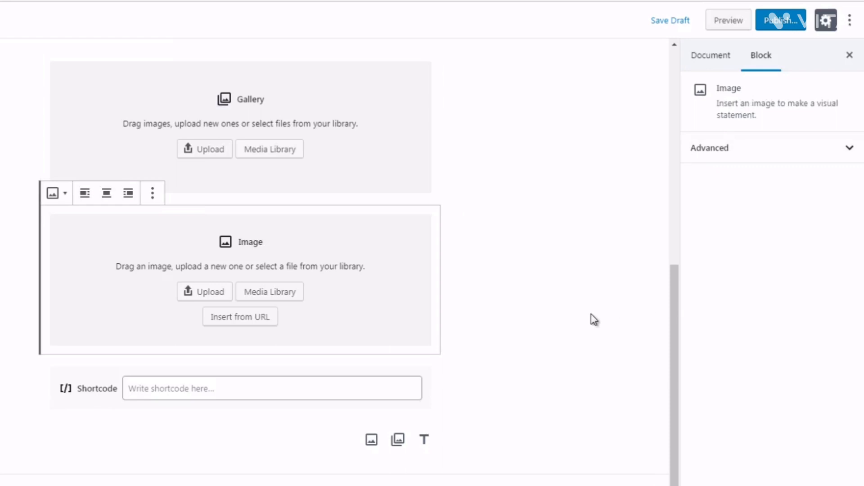
Select the text "heading here" and check the heading block's formatting and further options, leaving the block deselected.
{"action": "left_click_drag", "start_coordinate": [679, 309], "coordinate": [681, 119]}
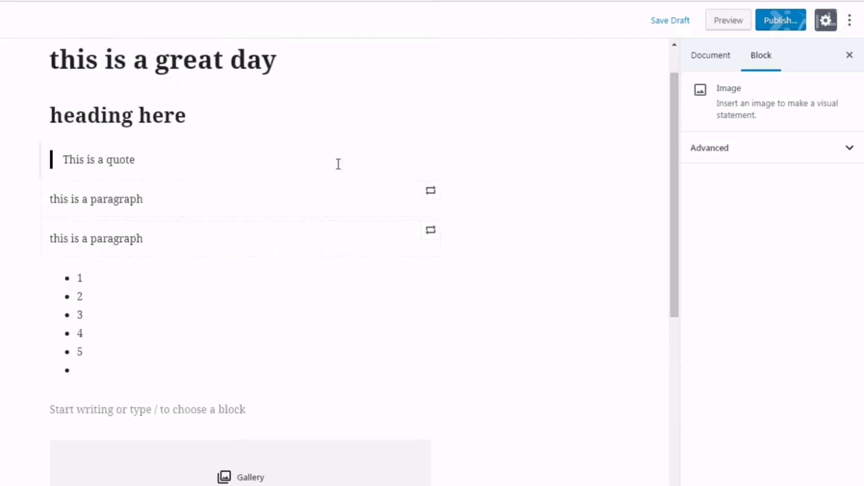
{"action": "left_click", "coordinate": [182, 114]}
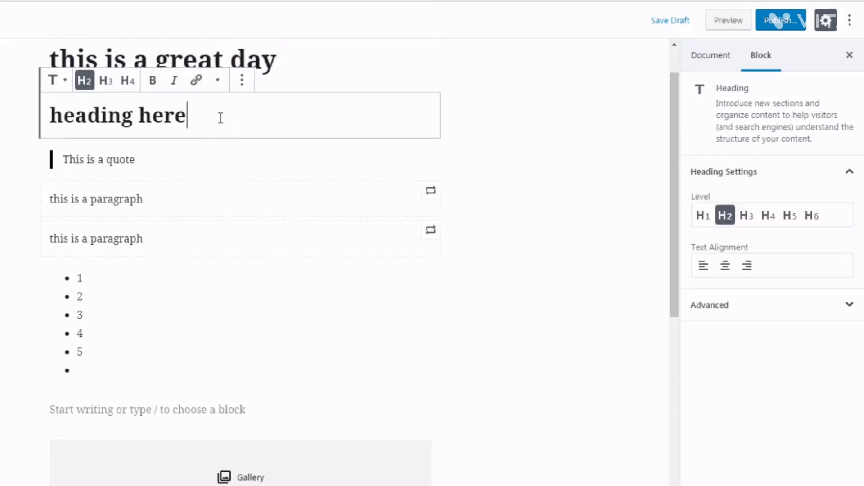
{"action": "left_click_drag", "start_coordinate": [220, 118], "coordinate": [52, 114]}
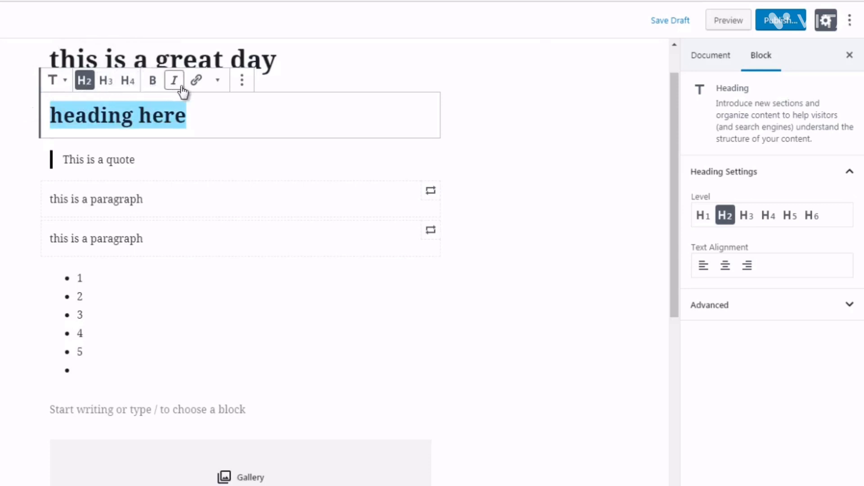
{"action": "left_click", "coordinate": [243, 83]}
{"action": "left_click", "coordinate": [496, 158]}
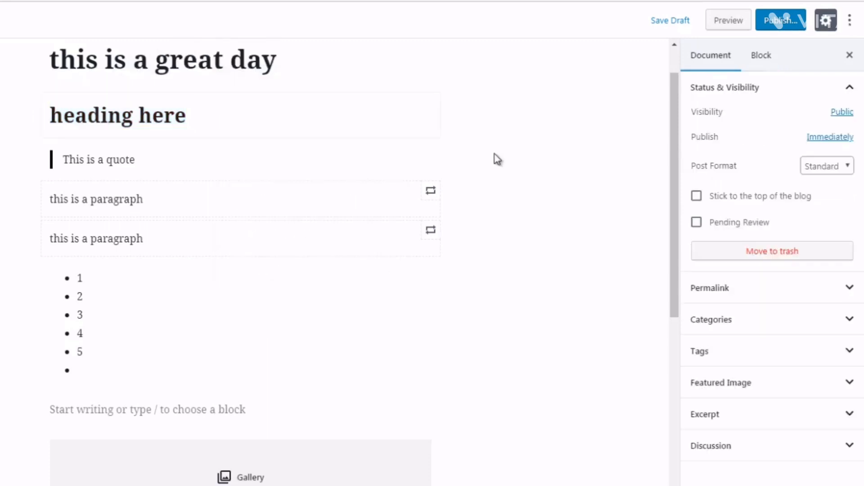
Reselect the whole "heading here" text, review its level and alignment settings, and expand the heading's Advanced settings.
{"action": "left_click", "coordinate": [208, 117]}
{"action": "left_click_drag", "start_coordinate": [208, 118], "coordinate": [43, 119]}
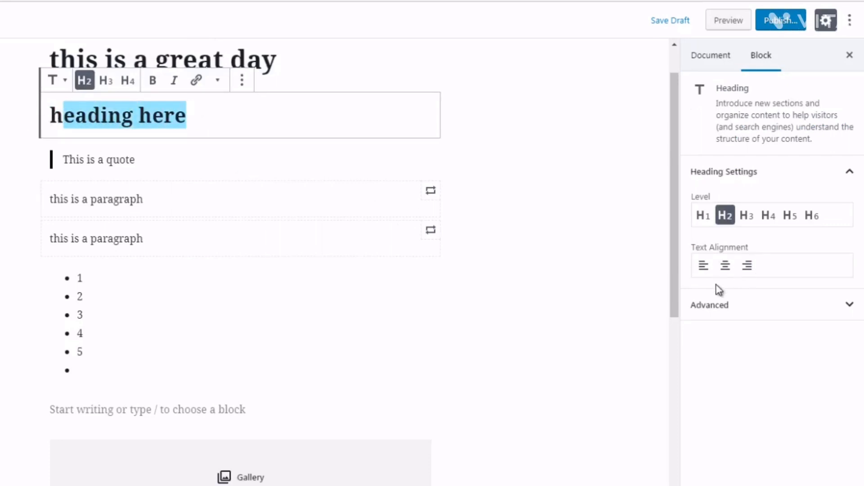
{"action": "left_click", "coordinate": [217, 112]}
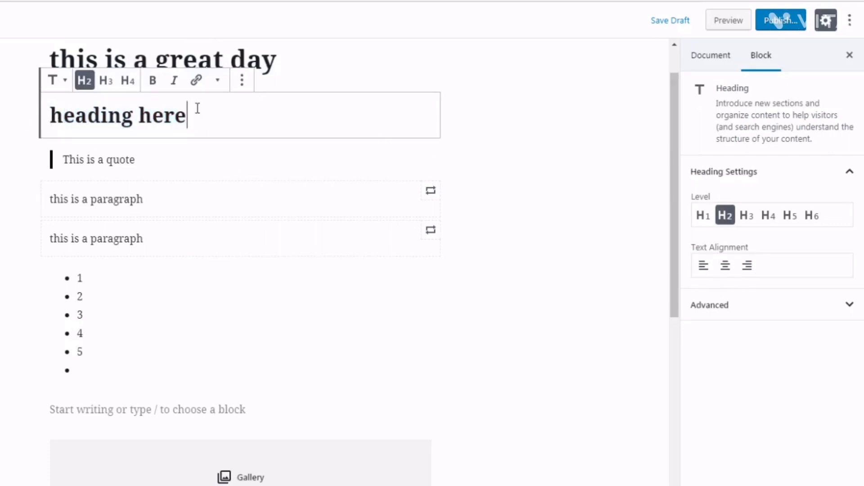
{"action": "left_click_drag", "start_coordinate": [197, 108], "coordinate": [243, 135]}
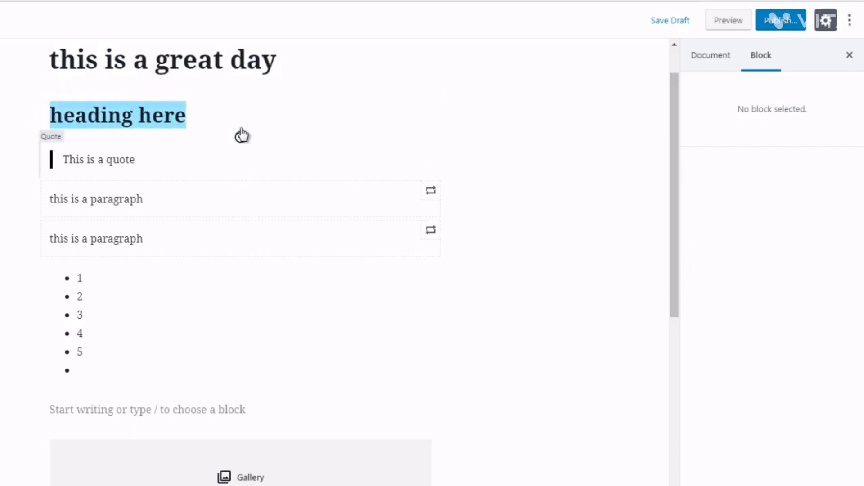
{"action": "left_click", "coordinate": [204, 118]}
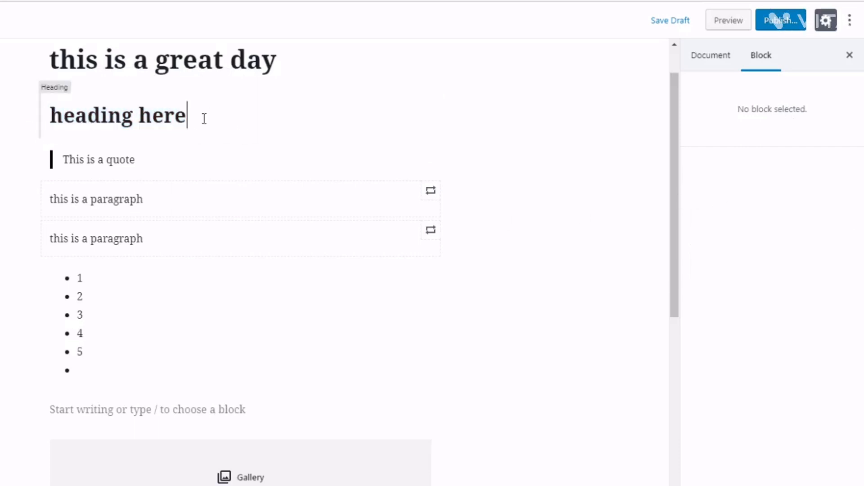
{"action": "left_click", "coordinate": [181, 162]}
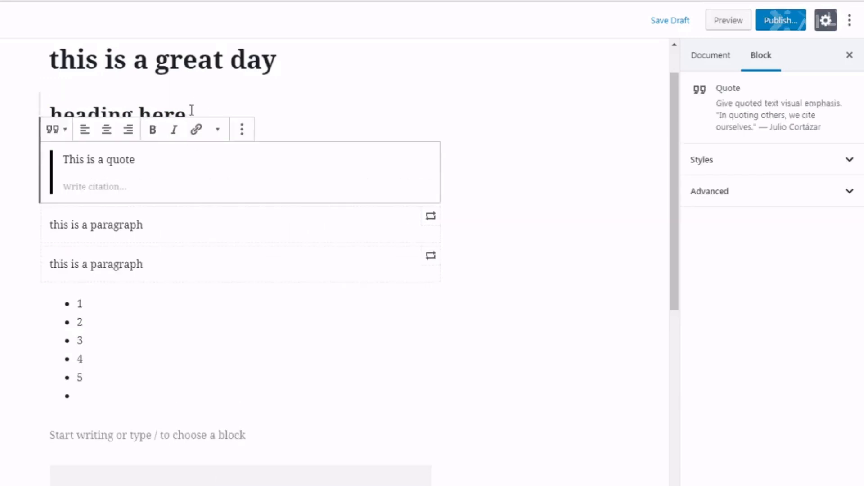
{"action": "left_click", "coordinate": [191, 111]}
{"action": "left_click_drag", "start_coordinate": [191, 111], "coordinate": [51, 112]}
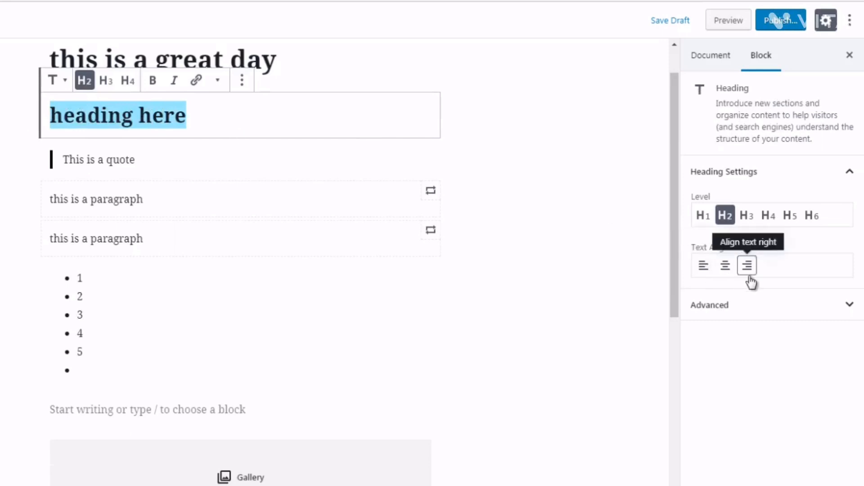
{"action": "left_click", "coordinate": [734, 307]}
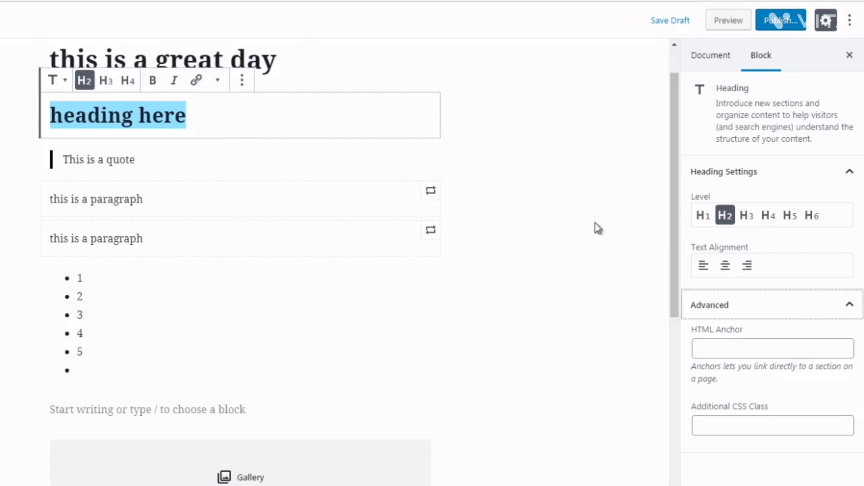
Convert the bulleted list to a numbered list and back to bullets, and try to indent it.
{"action": "left_click", "coordinate": [105, 305]}
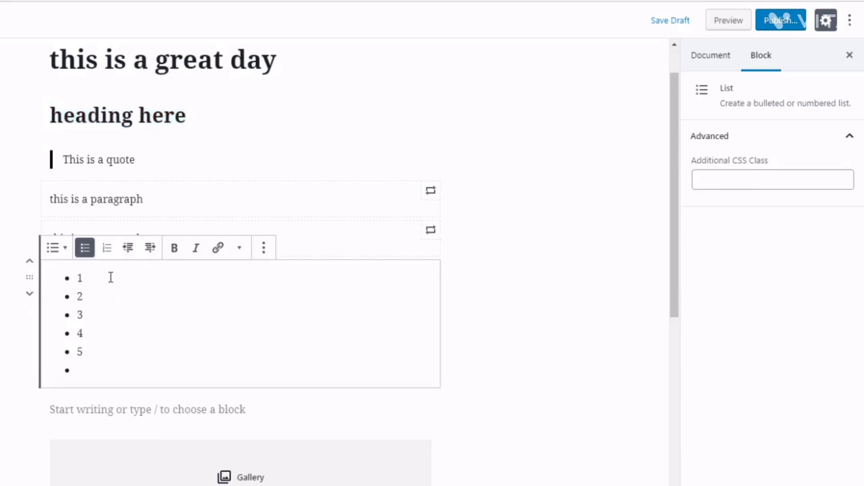
{"action": "left_click_drag", "start_coordinate": [91, 365], "coordinate": [83, 280]}
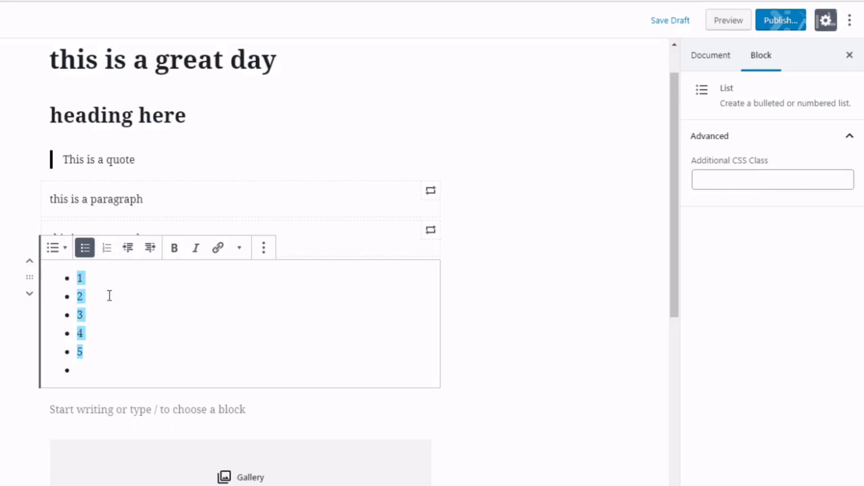
{"action": "left_click", "coordinate": [108, 252]}
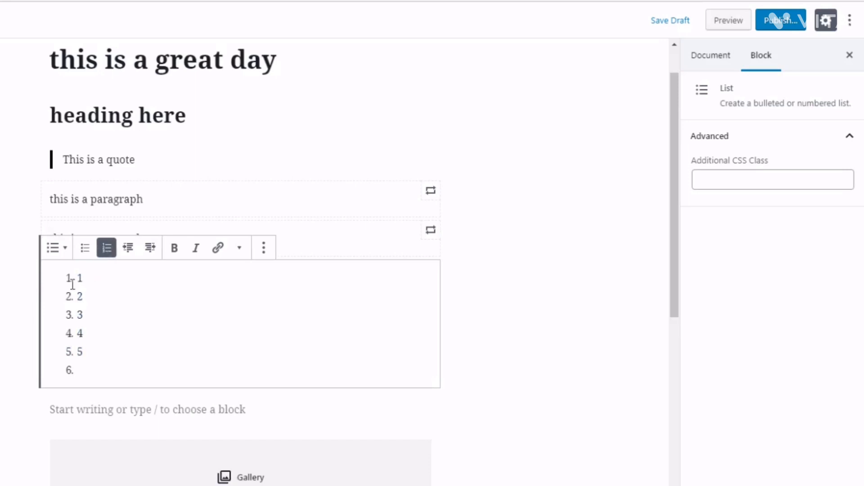
{"action": "left_click", "coordinate": [86, 249]}
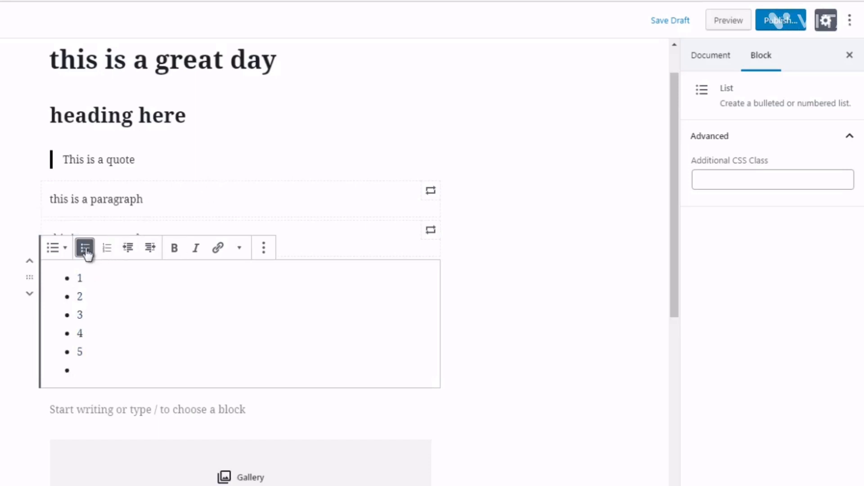
{"action": "left_click", "coordinate": [150, 249]}
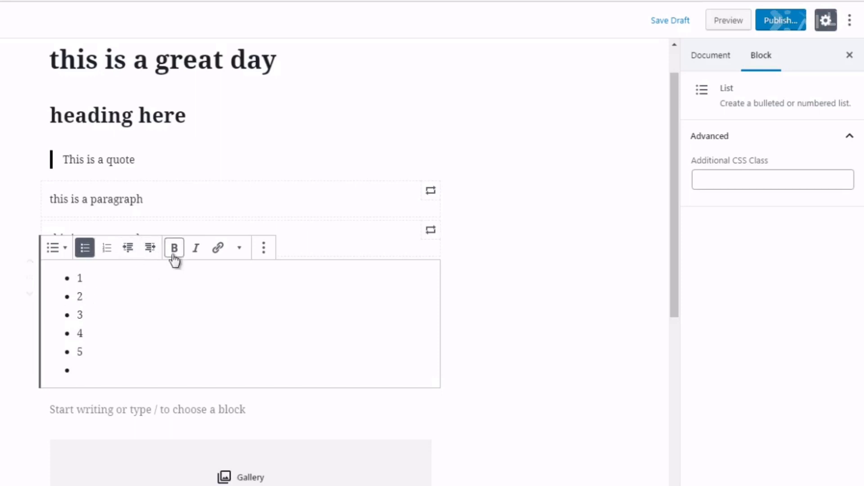
Make the first list item, 1, bold and italic.
{"action": "left_click_drag", "start_coordinate": [90, 278], "coordinate": [71, 277]}
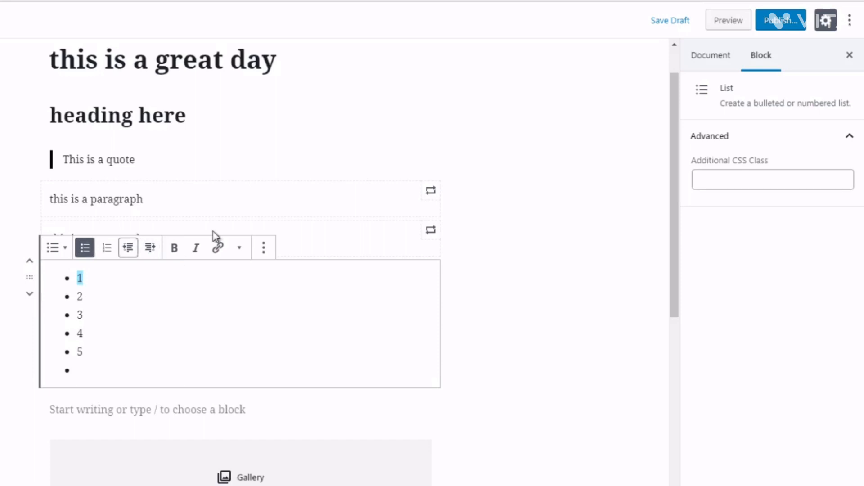
{"action": "left_click", "coordinate": [174, 248]}
{"action": "left_click", "coordinate": [195, 253]}
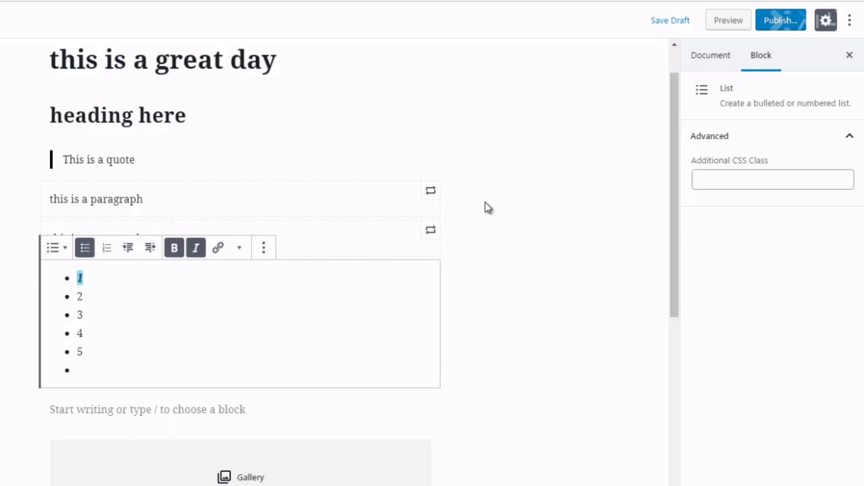
Deselect the list and view the available post formats in the document settings, keeping the Standard format.
{"action": "scroll", "coordinate": [662, 222], "scroll_direction": "down", "scroll_amount": 1}
{"action": "scroll", "coordinate": [660, 239], "scroll_direction": "down", "scroll_amount": 8}
{"action": "left_click", "coordinate": [495, 320]}
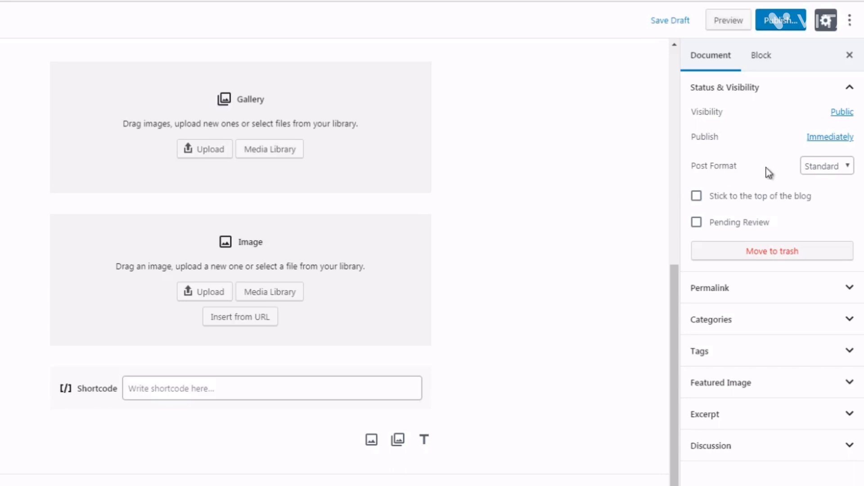
{"action": "left_click", "coordinate": [825, 167]}
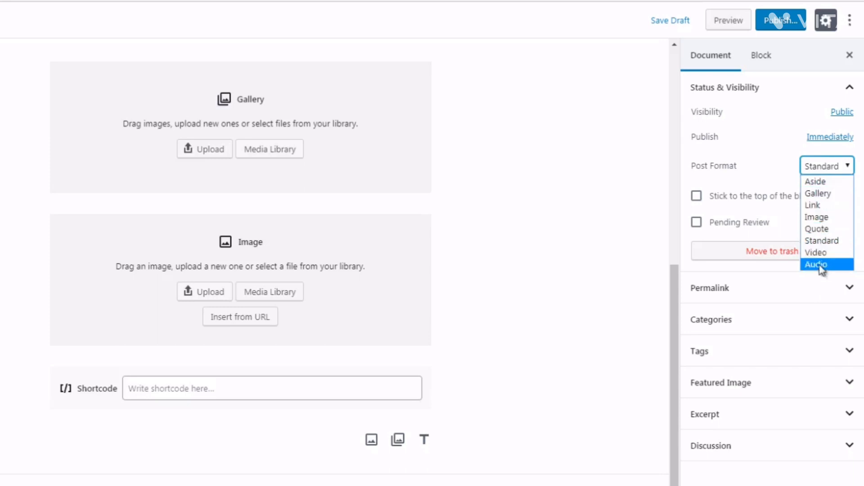
{"action": "left_click", "coordinate": [685, 171]}
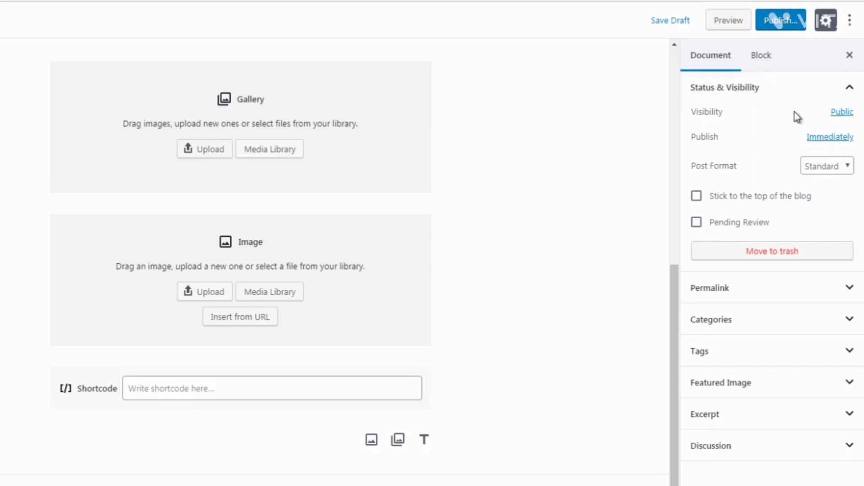
Check the Permalink section, expand the Categories section and browse the category list to its end.
{"action": "left_click", "coordinate": [711, 291]}
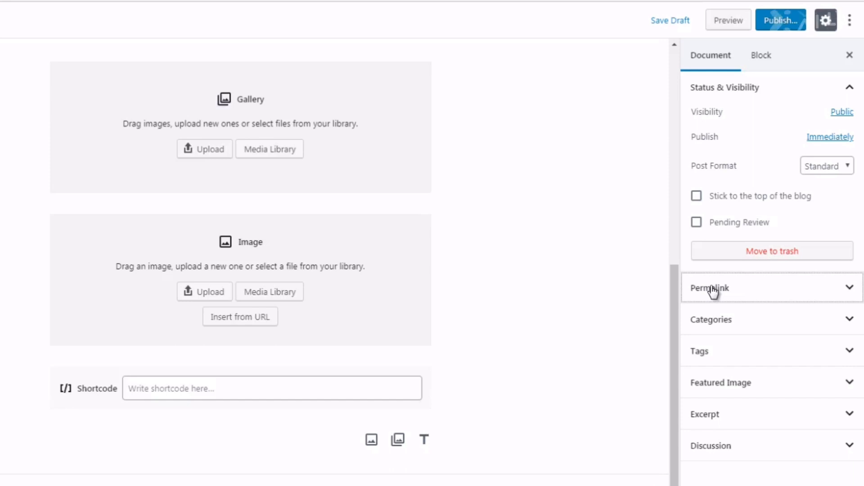
{"action": "left_click", "coordinate": [723, 324]}
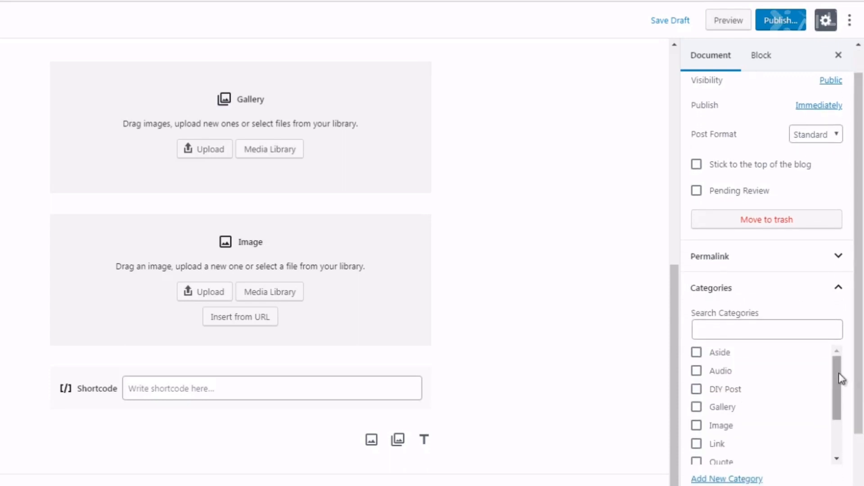
{"action": "left_click_drag", "start_coordinate": [838, 377], "coordinate": [841, 428]}
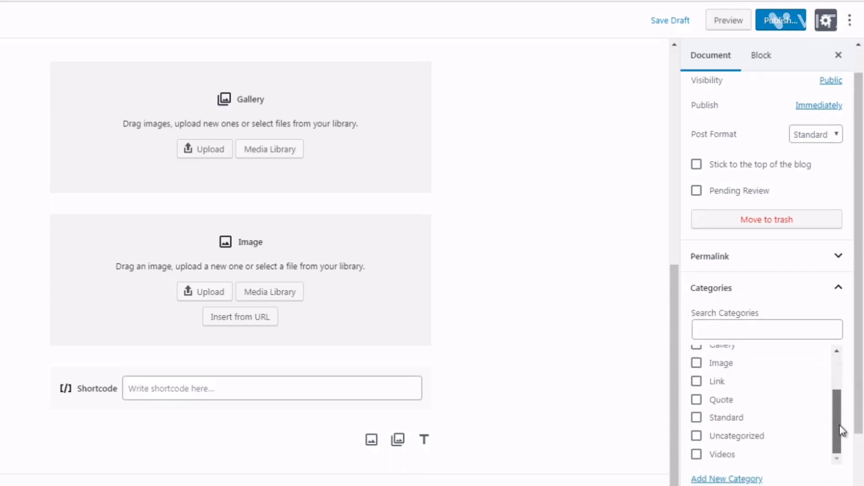
Open the form for adding a new category, view its parent category choices and name field, and collapse the Categories section.
{"action": "left_click", "coordinate": [756, 477]}
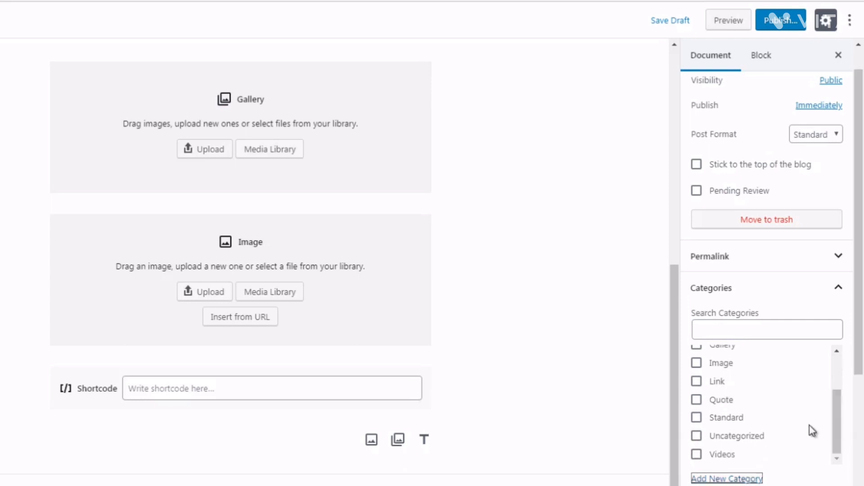
{"action": "scroll", "coordinate": [862, 360], "scroll_direction": "down", "scroll_amount": 2}
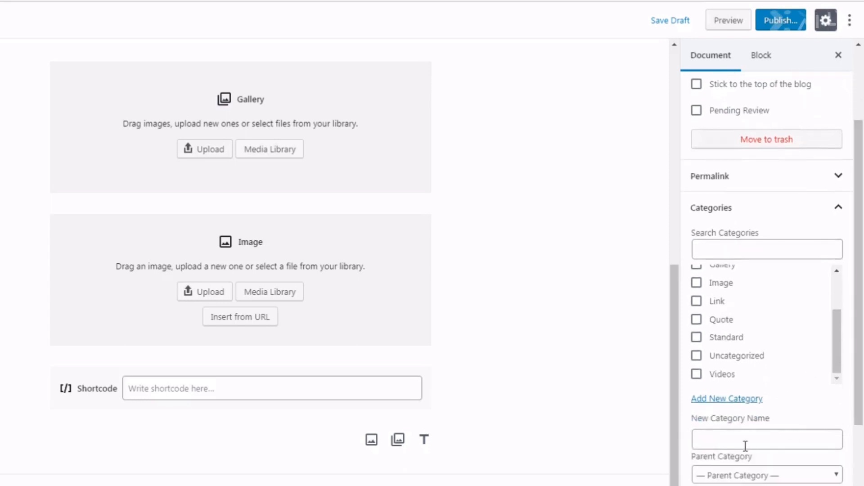
{"action": "scroll", "coordinate": [792, 414], "scroll_direction": "down", "scroll_amount": 1}
{"action": "left_click", "coordinate": [757, 443]}
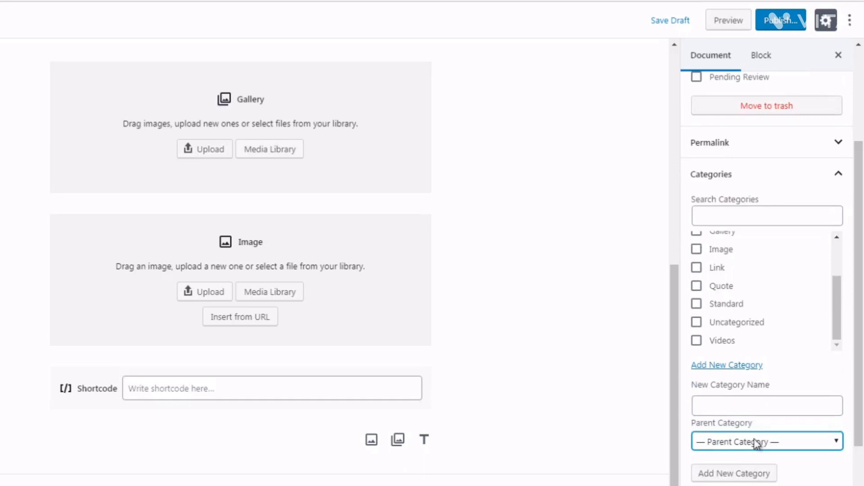
{"action": "left_click", "coordinate": [757, 443]}
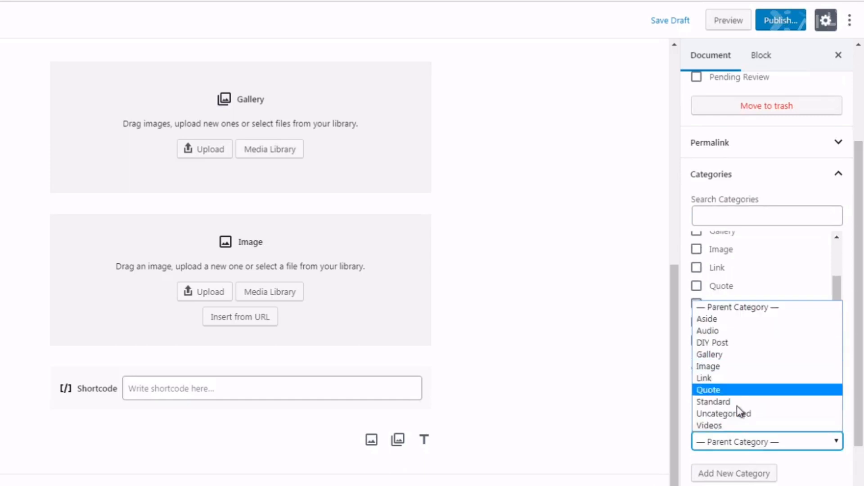
{"action": "left_click", "coordinate": [736, 440]}
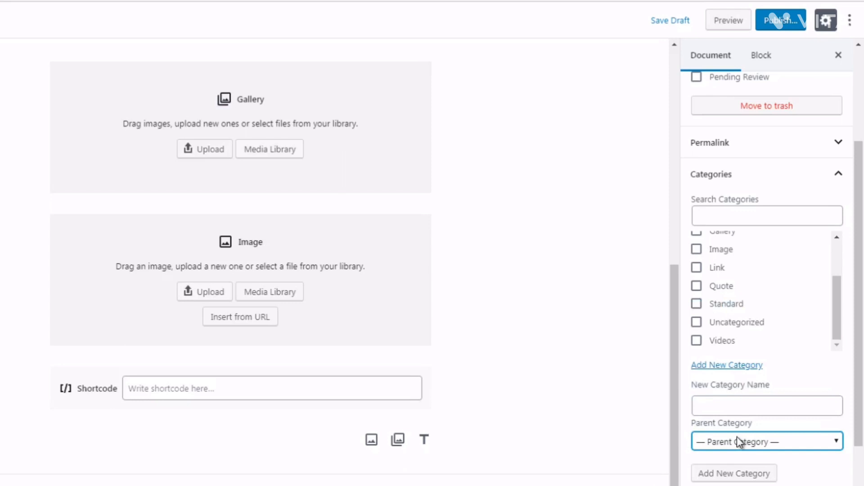
{"action": "left_click", "coordinate": [736, 403]}
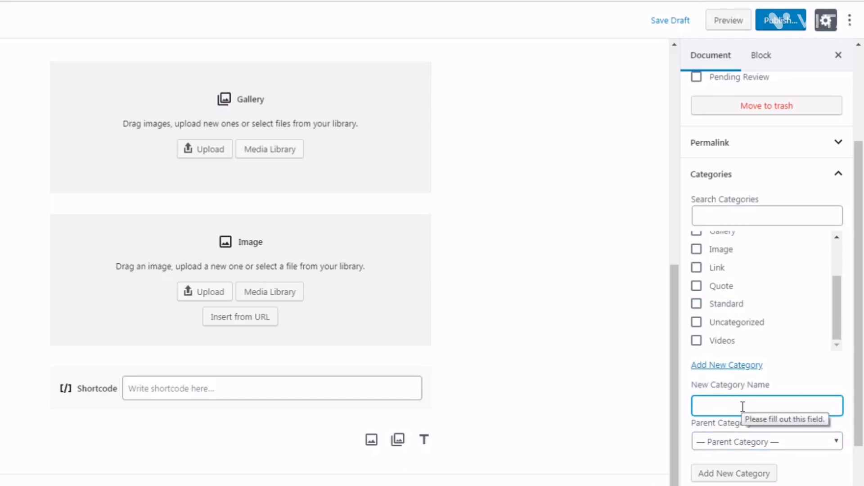
{"action": "left_click_drag", "start_coordinate": [859, 324], "coordinate": [860, 341]}
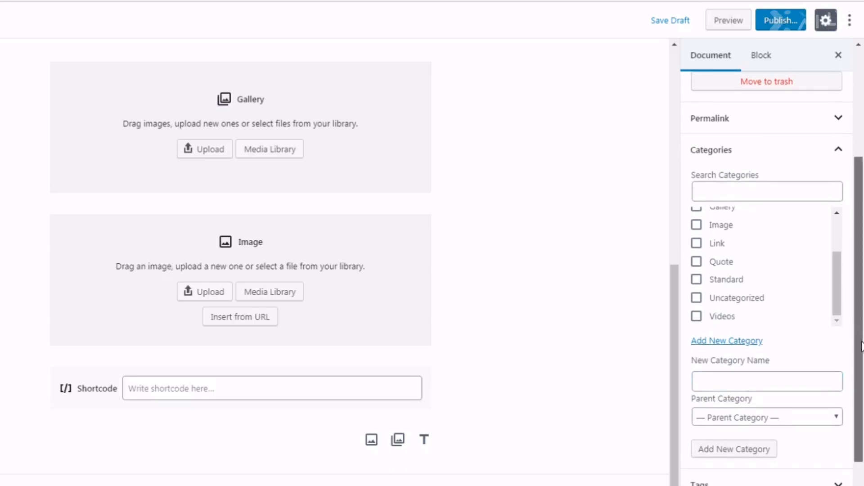
{"action": "left_click", "coordinate": [737, 154]}
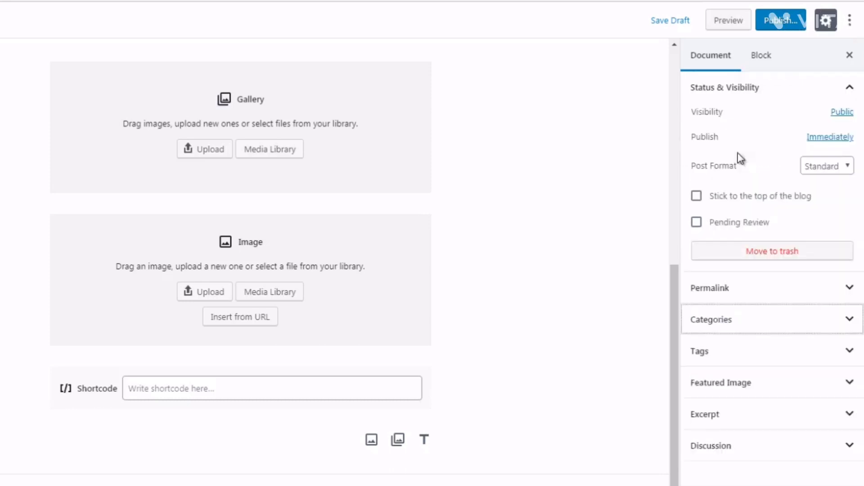
Expand the Tags section, check the field for adding a new tag, and collapse the section.
{"action": "left_click", "coordinate": [723, 358]}
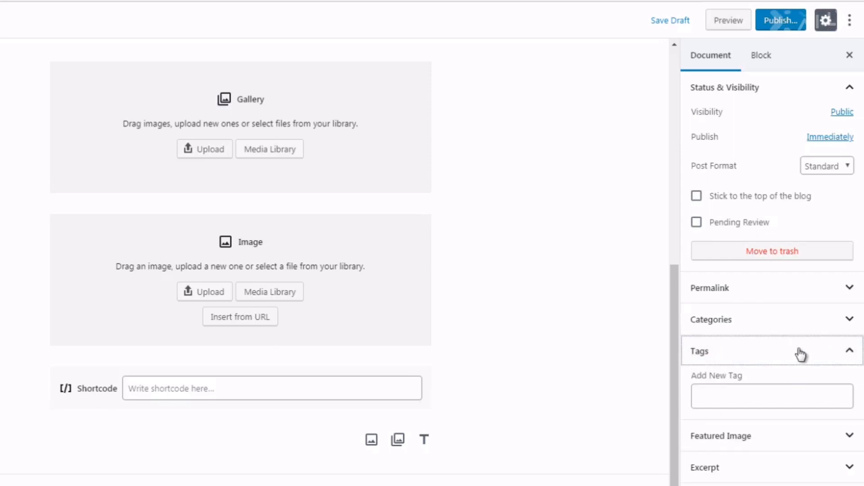
{"action": "left_click", "coordinate": [746, 393]}
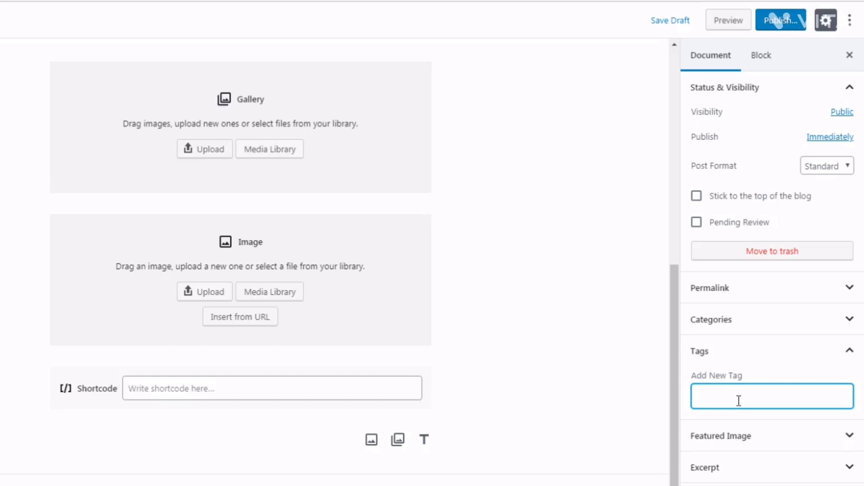
{"action": "left_click", "coordinate": [736, 355]}
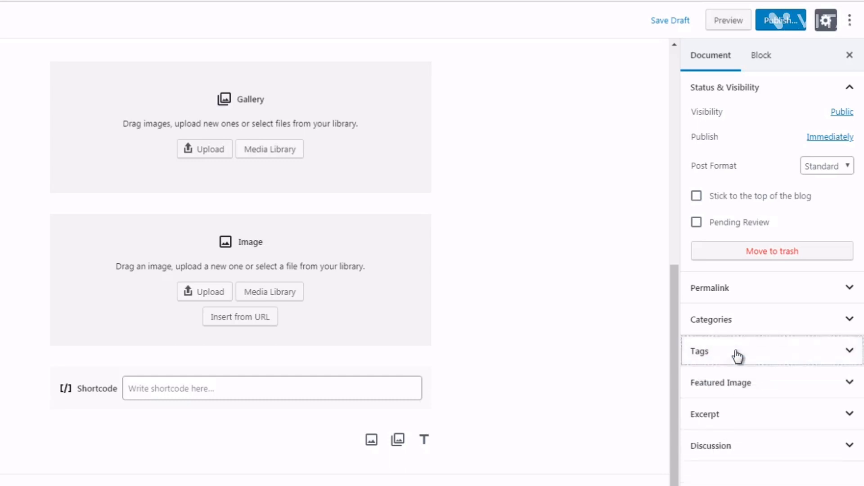
Look through the Featured Image, Excerpt and Discussion sections of the document settings, keeping Allow Comments enabled.
{"action": "left_click", "coordinate": [735, 391]}
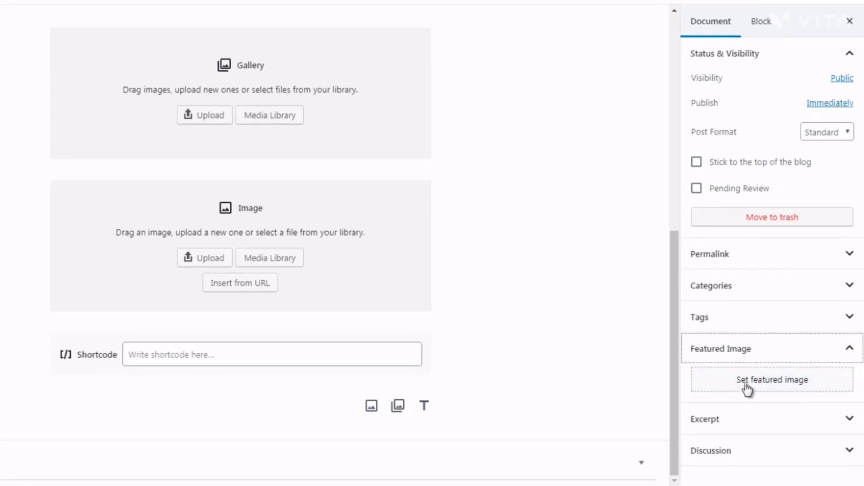
{"action": "left_click", "coordinate": [730, 424]}
{"action": "left_click", "coordinate": [730, 424]}
{"action": "left_click", "coordinate": [724, 457]}
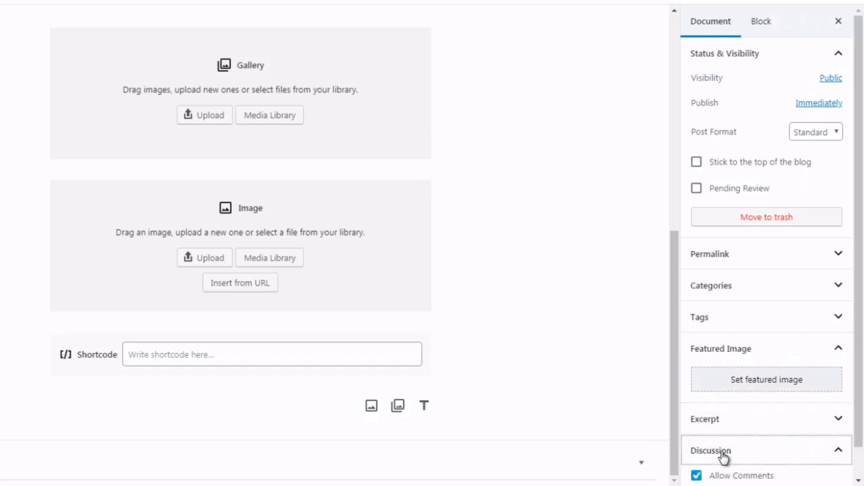
{"action": "scroll", "coordinate": [783, 441], "scroll_direction": "down", "scroll_amount": 1}
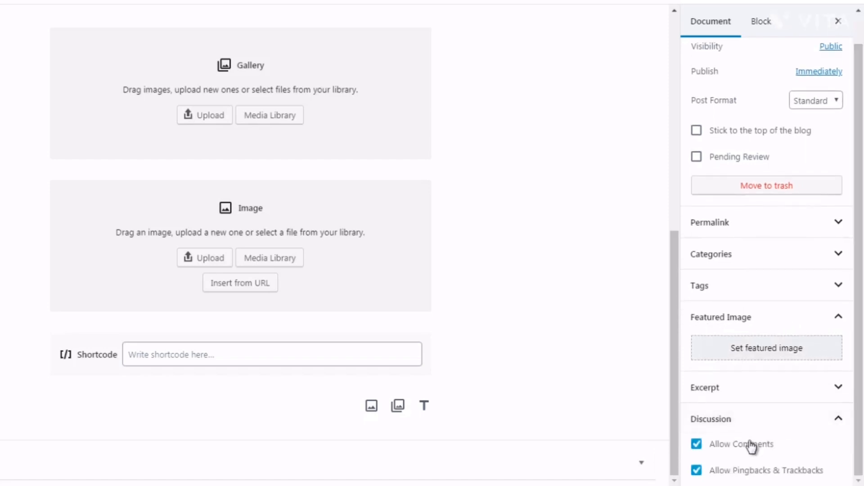
{"action": "left_click", "coordinate": [696, 445]}
{"action": "left_click_drag", "start_coordinate": [854, 303], "coordinate": [854, 250]}
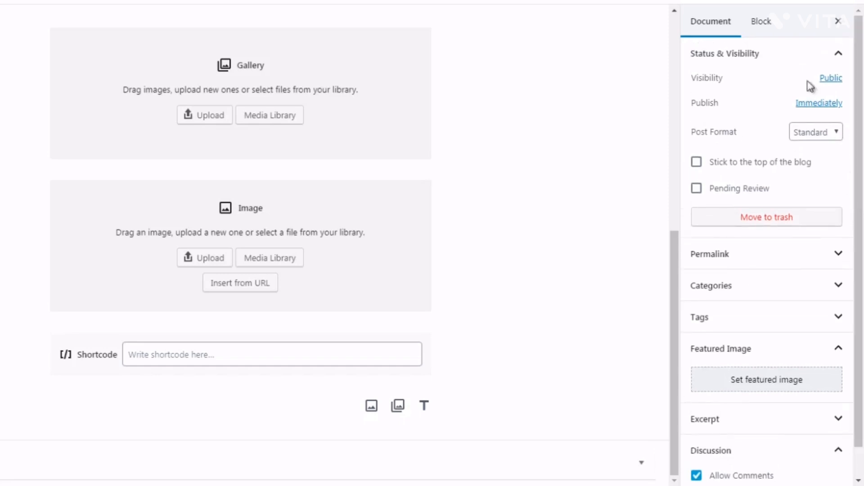
View the block settings for the Gallery block and the Image block.
{"action": "left_click", "coordinate": [762, 25]}
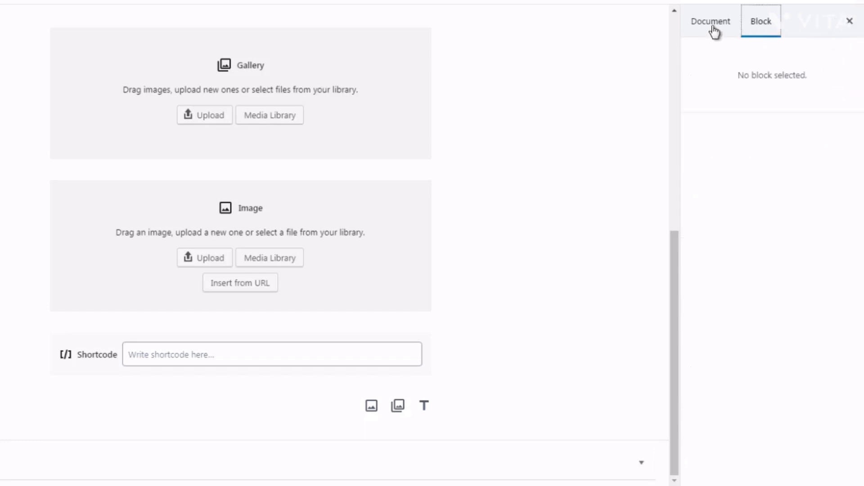
{"action": "left_click", "coordinate": [368, 126]}
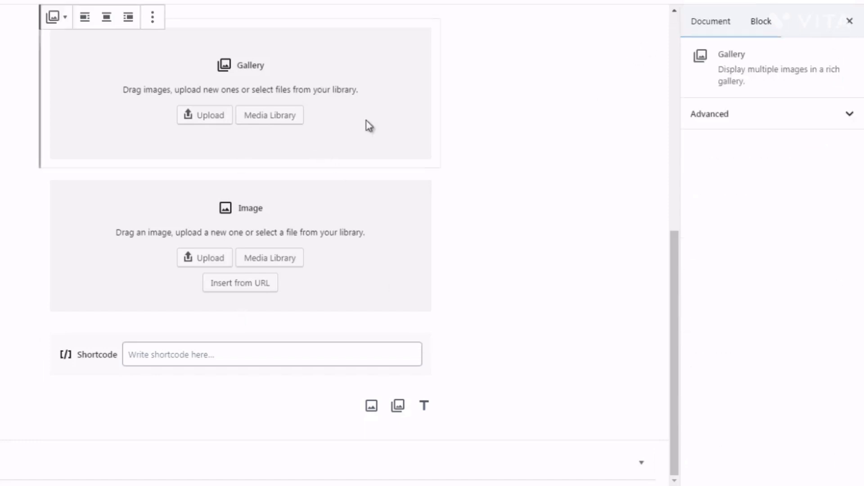
{"action": "left_click", "coordinate": [366, 291]}
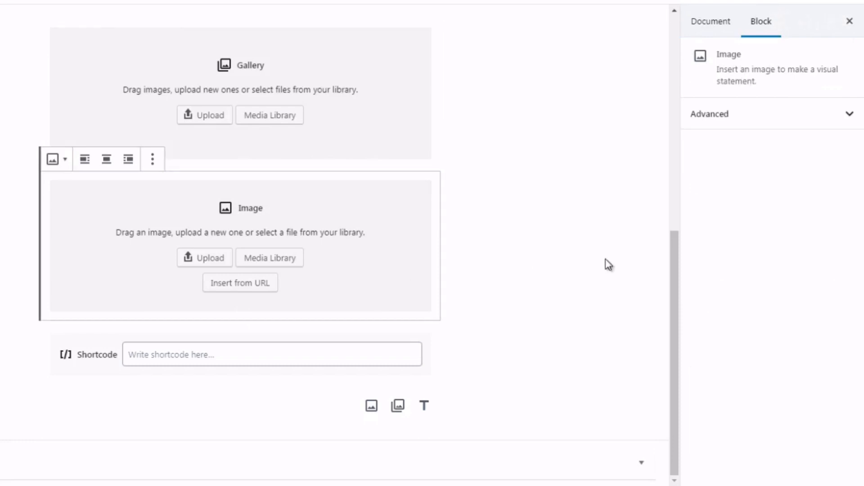
Browse the available block types for adding a block, collapsing Most Used and expanding Common Blocks.
{"action": "left_click_drag", "start_coordinate": [677, 320], "coordinate": [682, 219]}
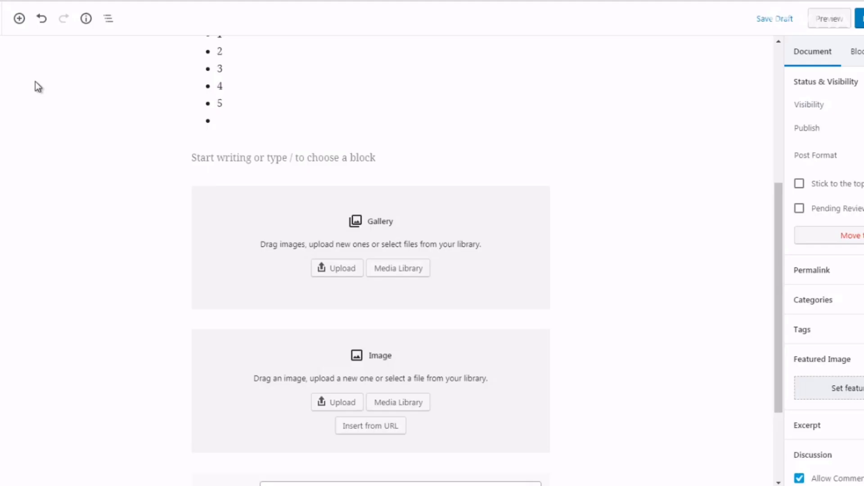
{"action": "left_click", "coordinate": [18, 20]}
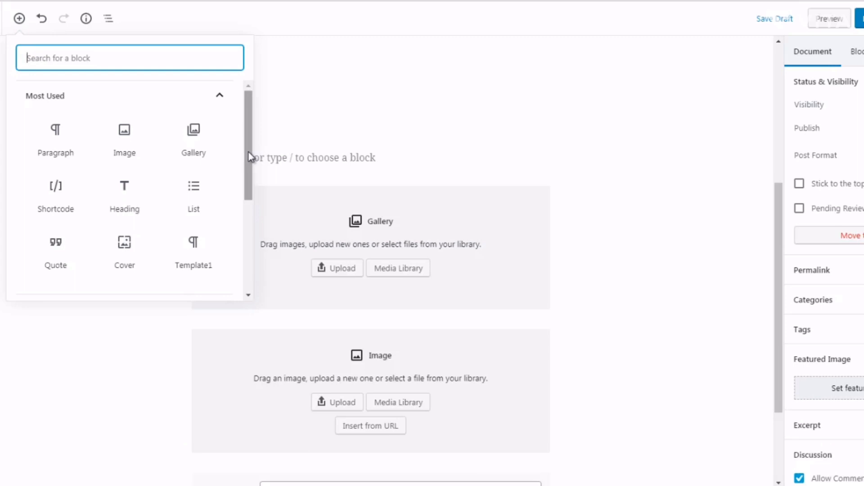
{"action": "left_click", "coordinate": [221, 98]}
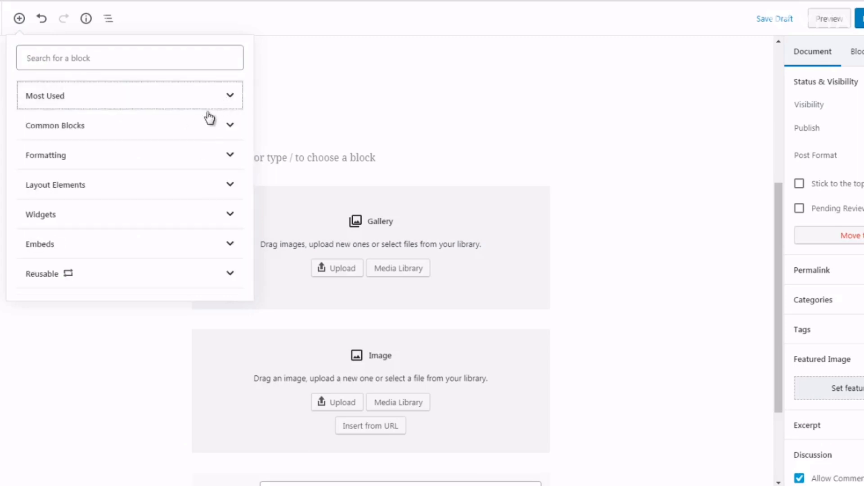
{"action": "left_click", "coordinate": [227, 128]}
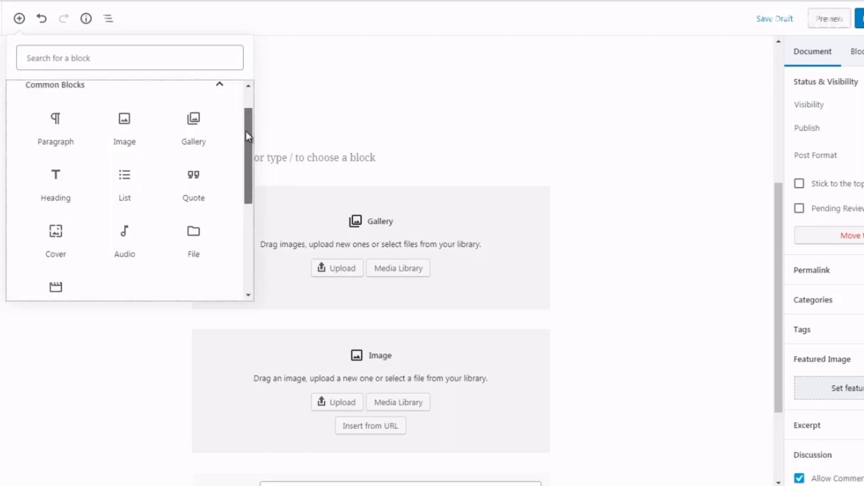
{"action": "left_click_drag", "start_coordinate": [245, 130], "coordinate": [245, 129]}
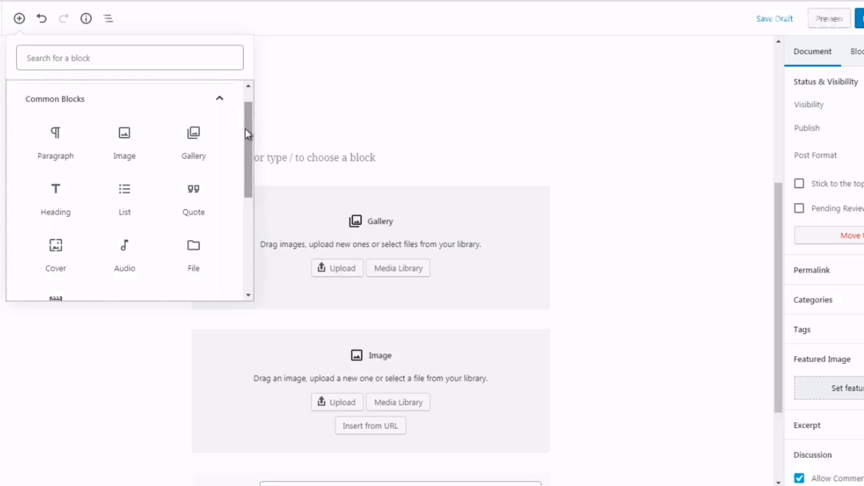
{"action": "left_click_drag", "start_coordinate": [245, 128], "coordinate": [246, 129]}
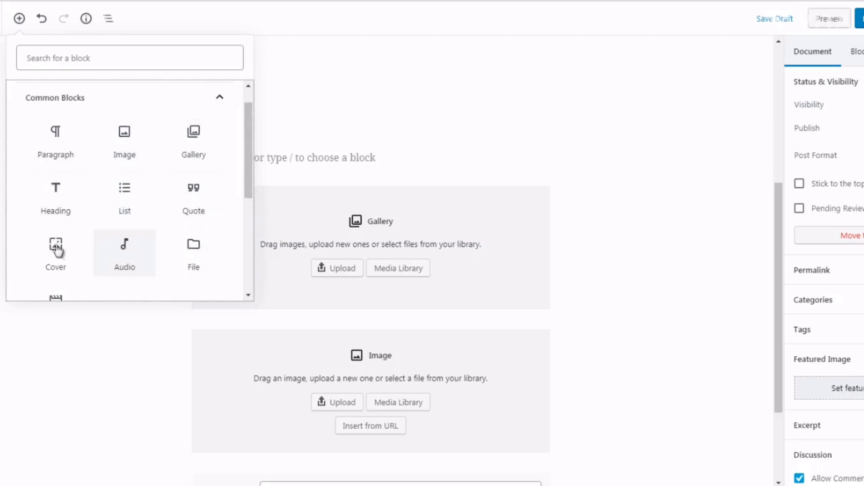
{"action": "mouse_move", "coordinate": [247, 183]}
{"action": "left_mouse_down"}
{"action": "mouse_move", "coordinate": [249, 203]}
{"action": "mouse_move", "coordinate": [246, 181]}
{"action": "left_mouse_up"}
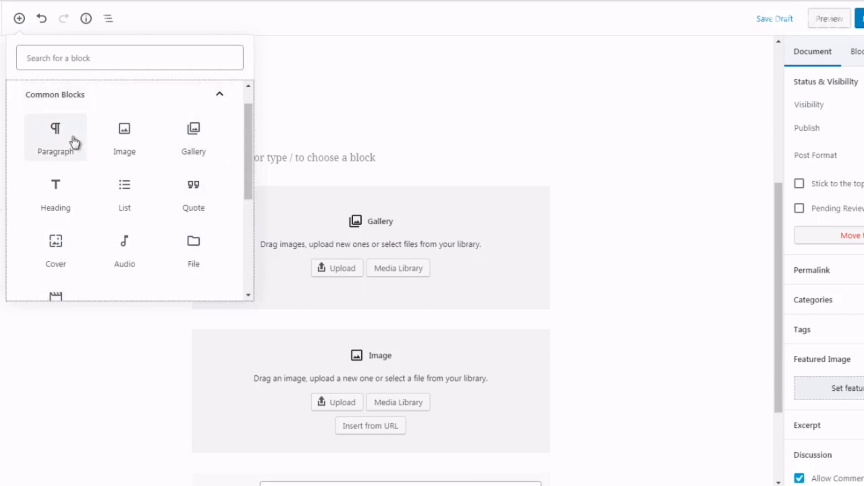
Fill the empty paragraph between the list and the Gallery block with repeated "this is a test" text and select all of it.
{"action": "left_click", "coordinate": [314, 166]}
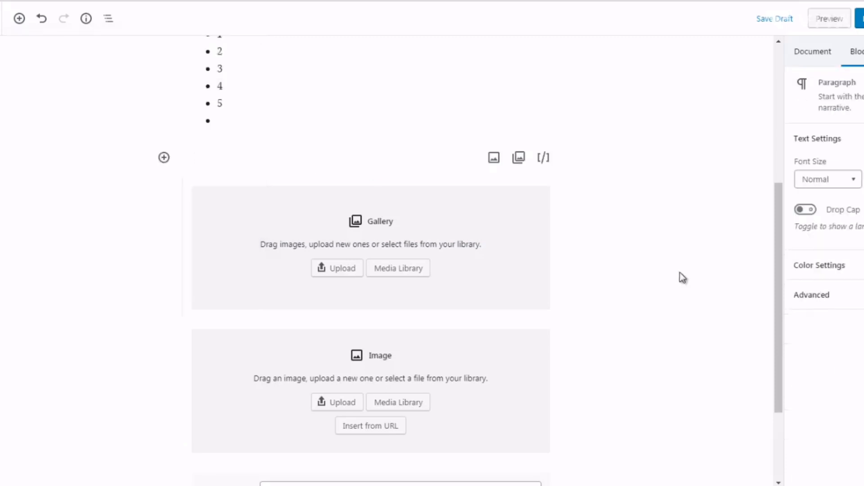
{"action": "left_click_drag", "start_coordinate": [776, 288], "coordinate": [776, 352]}
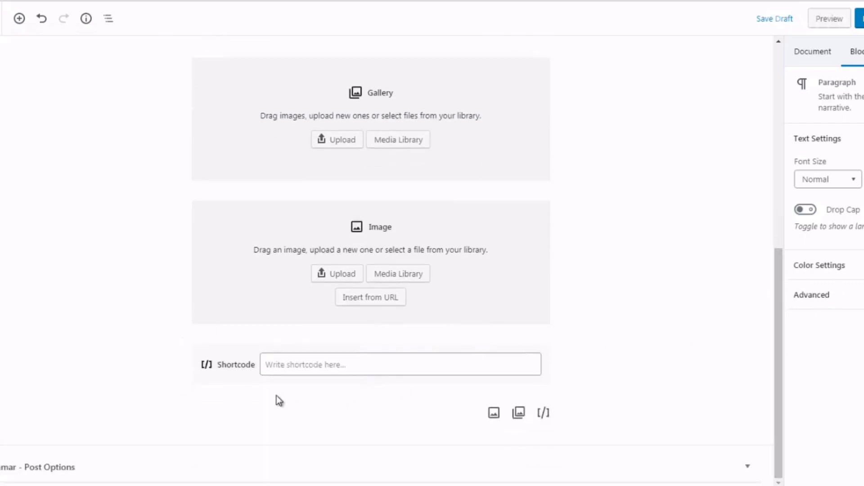
{"action": "left_click_drag", "start_coordinate": [780, 286], "coordinate": [775, 257]}
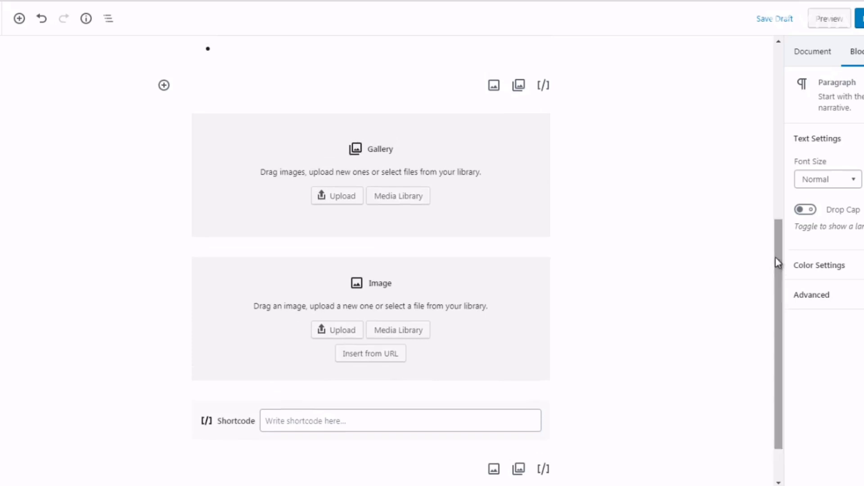
{"action": "left_click", "coordinate": [164, 85]}
{"action": "left_click", "coordinate": [200, 212]}
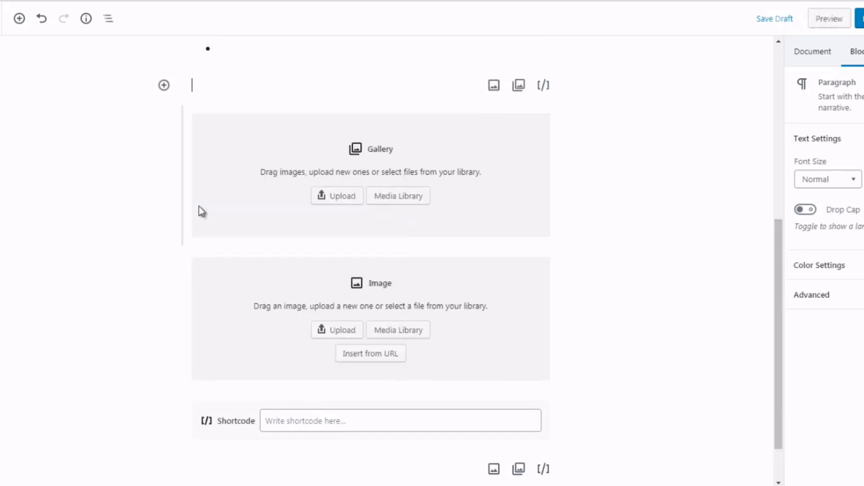
{"action": "type", "text": "this is"}
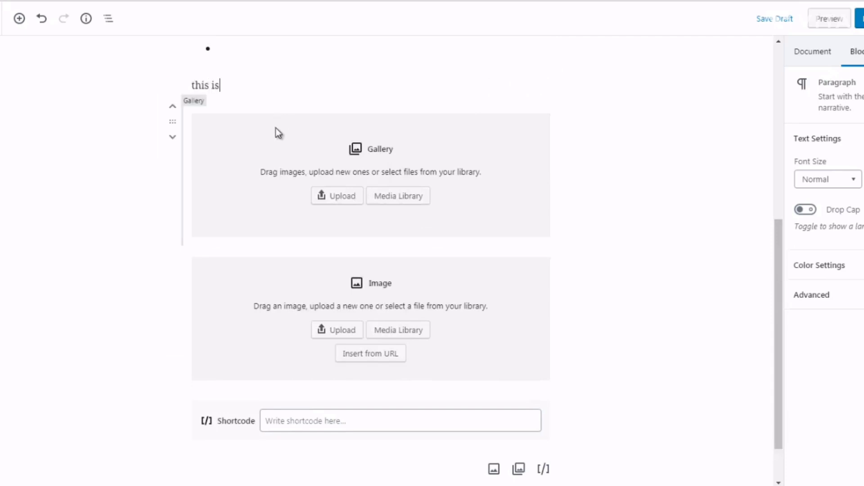
{"action": "type", "text": " a test"}
{"action": "key", "text": "ctrl+a"}
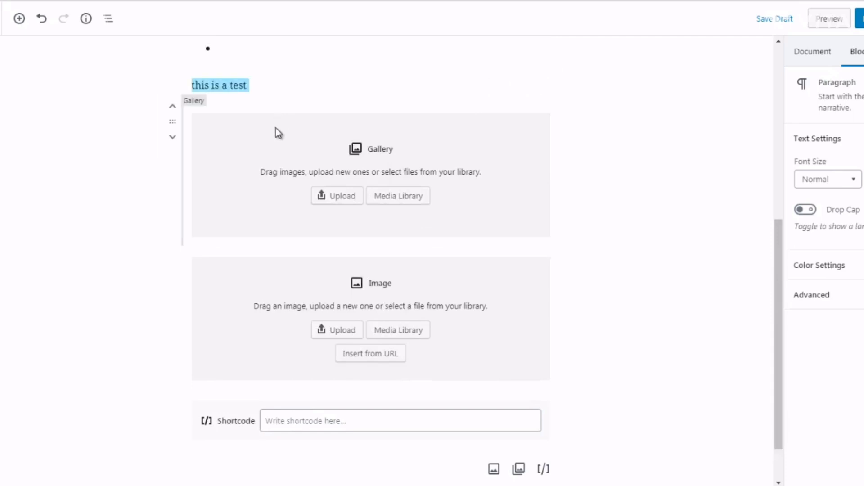
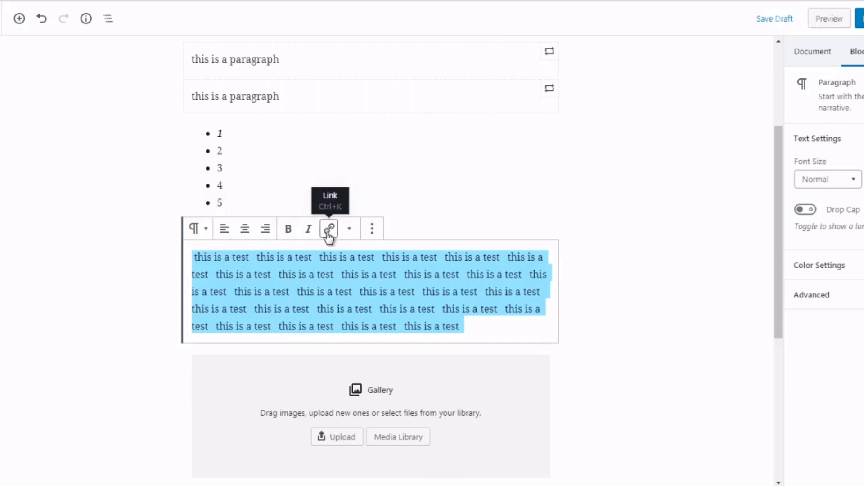
View the test paragraph's block options and try the Medium, Huge and Normal font sizes, ending on Medium.
{"action": "left_click", "coordinate": [372, 230]}
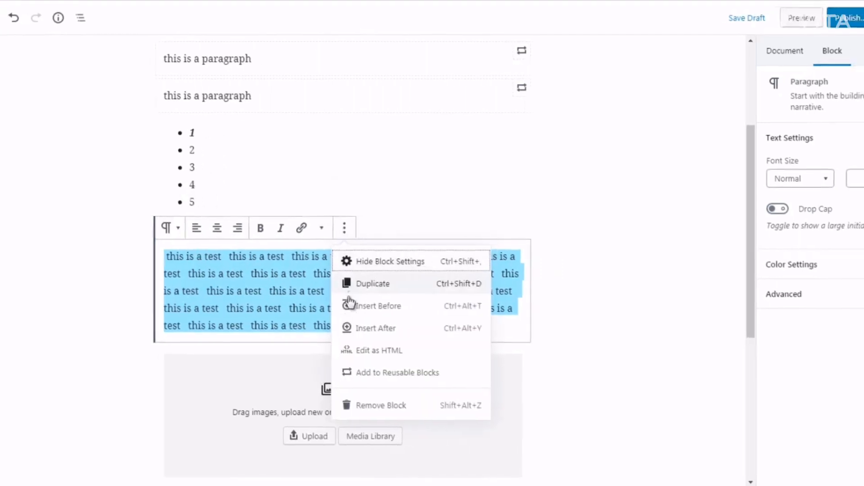
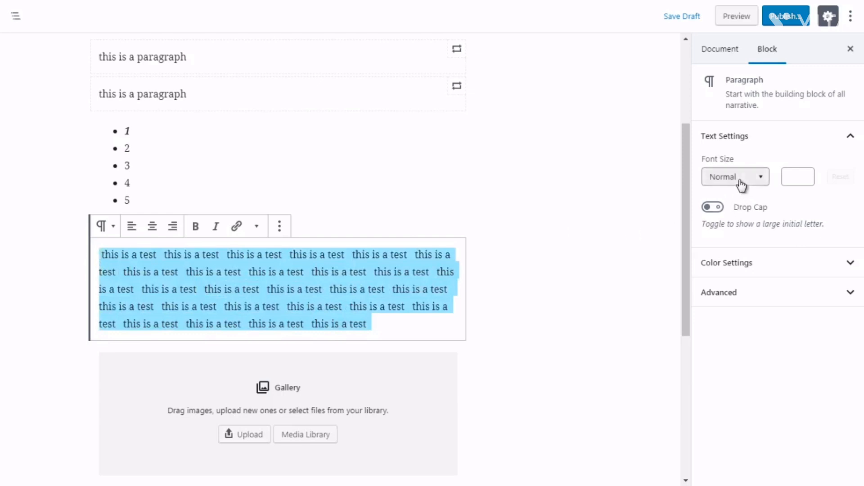
{"action": "left_click", "coordinate": [739, 179]}
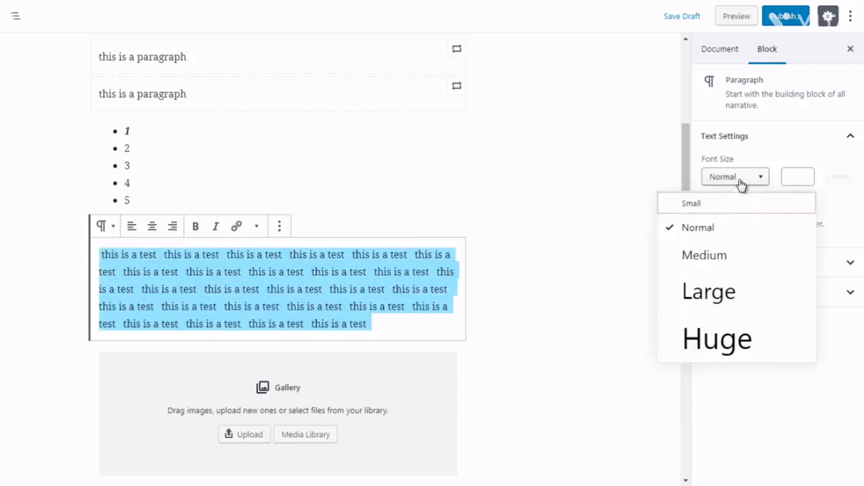
{"action": "left_click", "coordinate": [713, 256]}
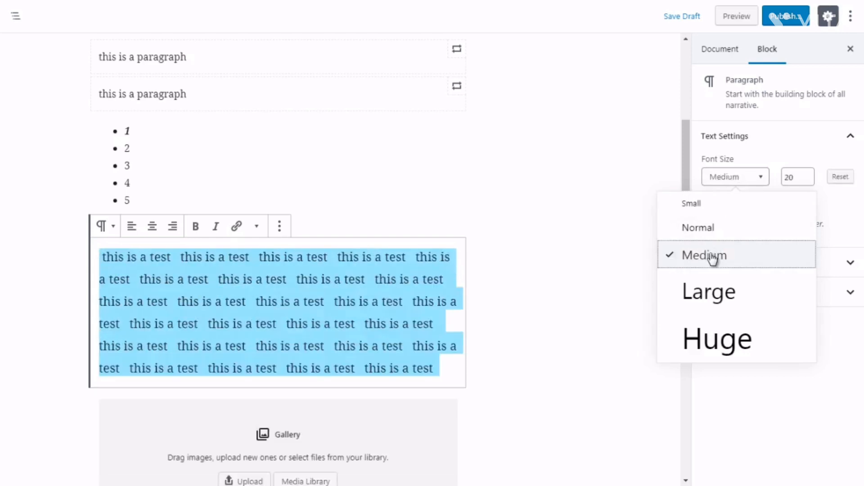
{"action": "left_click", "coordinate": [706, 339]}
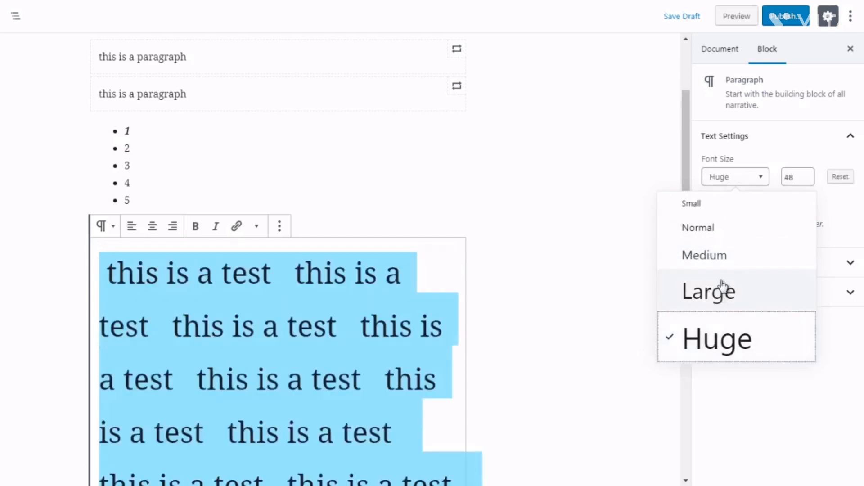
{"action": "left_click", "coordinate": [702, 208]}
{"action": "left_click", "coordinate": [699, 228]}
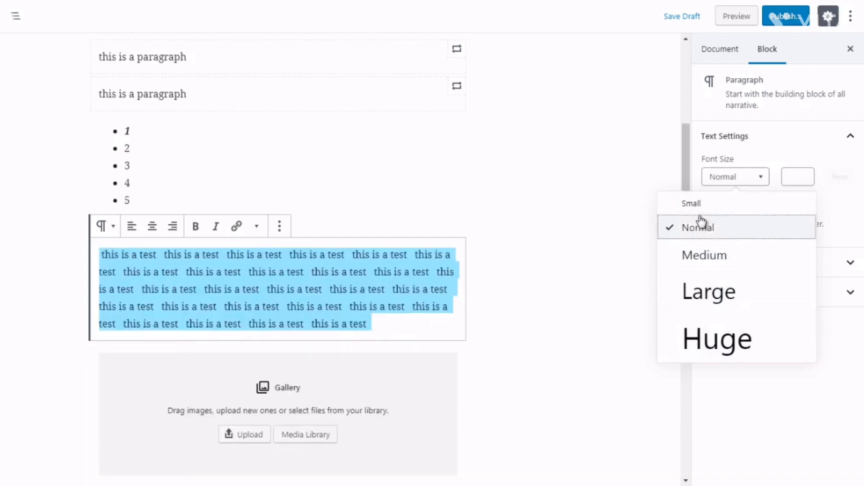
{"action": "left_click", "coordinate": [705, 255]}
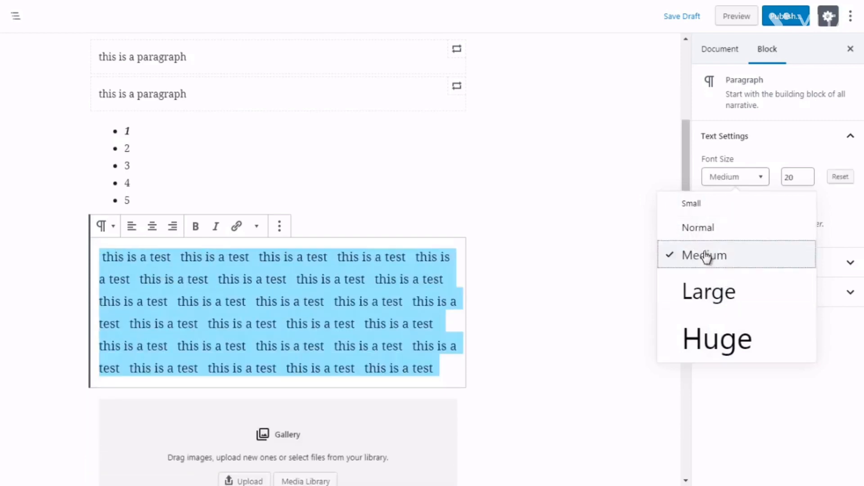
Lower the test paragraph's custom font size in single steps and raise it to 26.
{"action": "left_click", "coordinate": [806, 174]}
{"action": "left_click", "coordinate": [807, 180]}
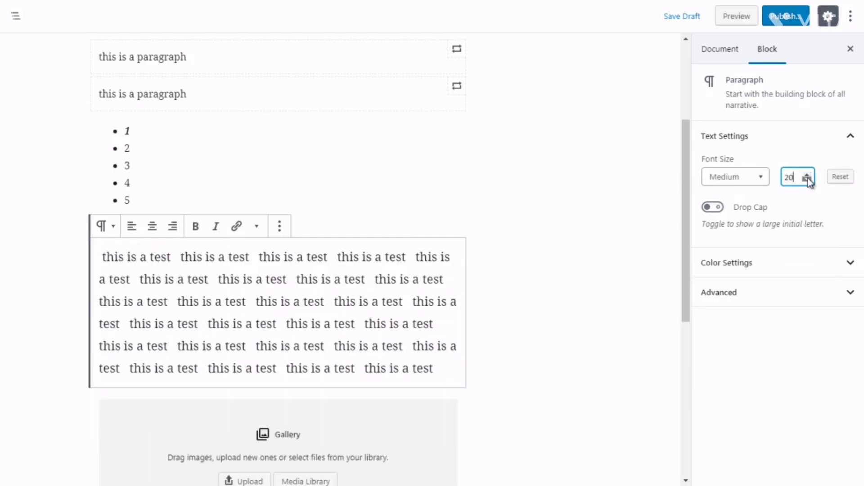
{"action": "left_click", "coordinate": [806, 179]}
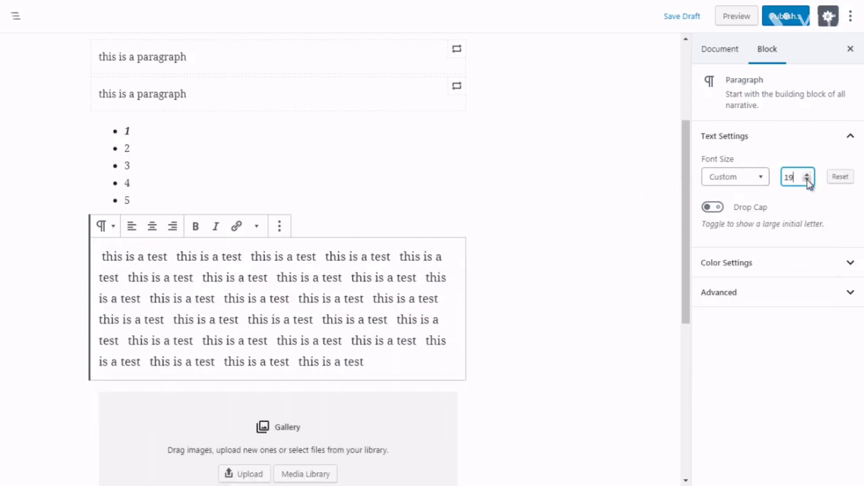
{"action": "left_click", "coordinate": [807, 179]}
{"action": "left_click", "coordinate": [807, 179]}
{"action": "left_click", "coordinate": [807, 180]}
{"action": "left_click", "coordinate": [807, 175]}
{"action": "left_click", "coordinate": [808, 175]}
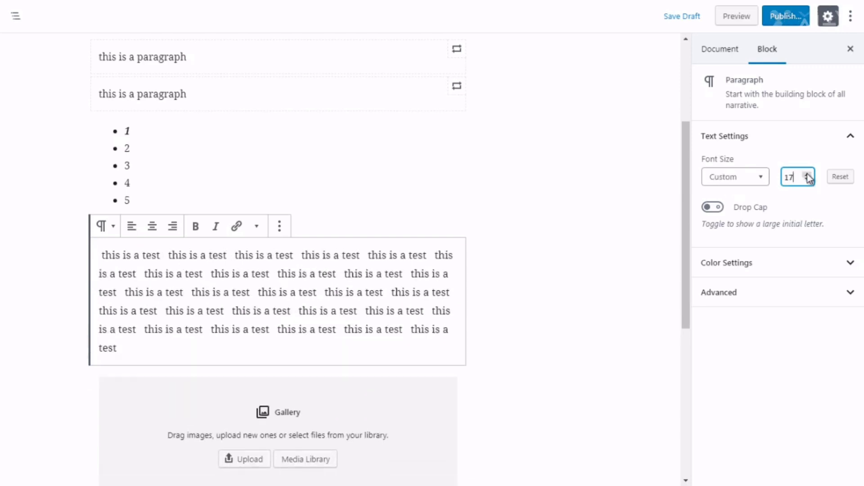
{"action": "left_click", "coordinate": [808, 175]}
{"action": "left_click", "coordinate": [808, 175]}
{"action": "left_click", "coordinate": [808, 176]}
{"action": "left_click", "coordinate": [807, 176]}
{"action": "left_click", "coordinate": [808, 176]}
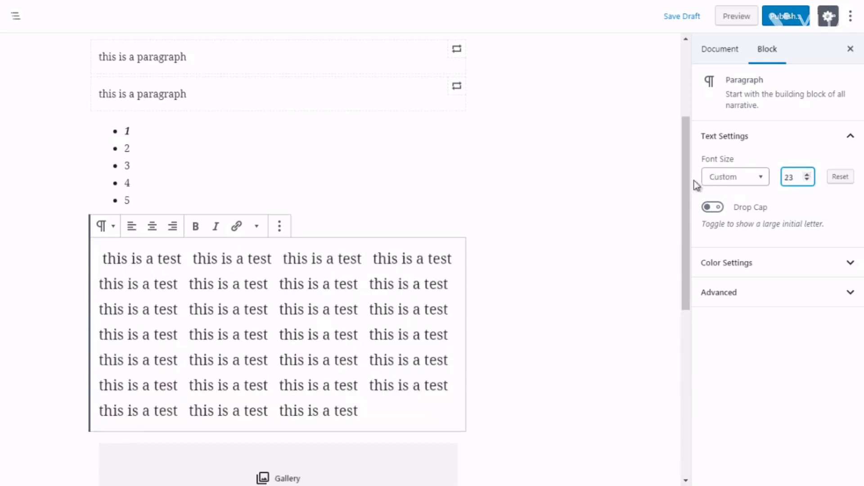
{"action": "left_click", "coordinate": [766, 180]}
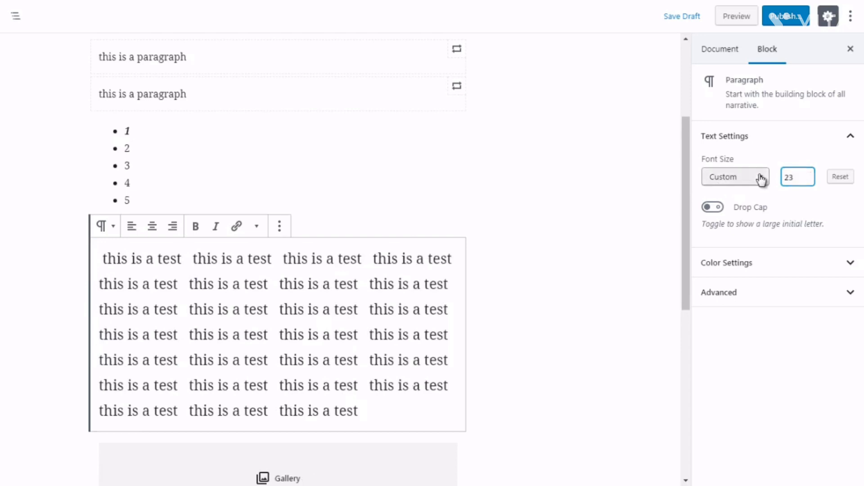
{"action": "left_click", "coordinate": [806, 174]}
{"action": "left_click", "coordinate": [806, 174]}
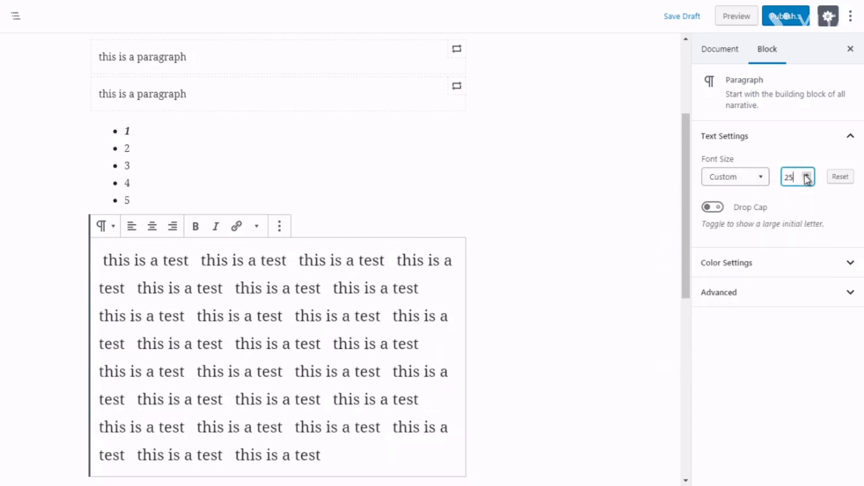
{"action": "left_click", "coordinate": [806, 174]}
Try the Huge and Large font size presets on the test paragraph.
{"action": "left_click", "coordinate": [741, 180]}
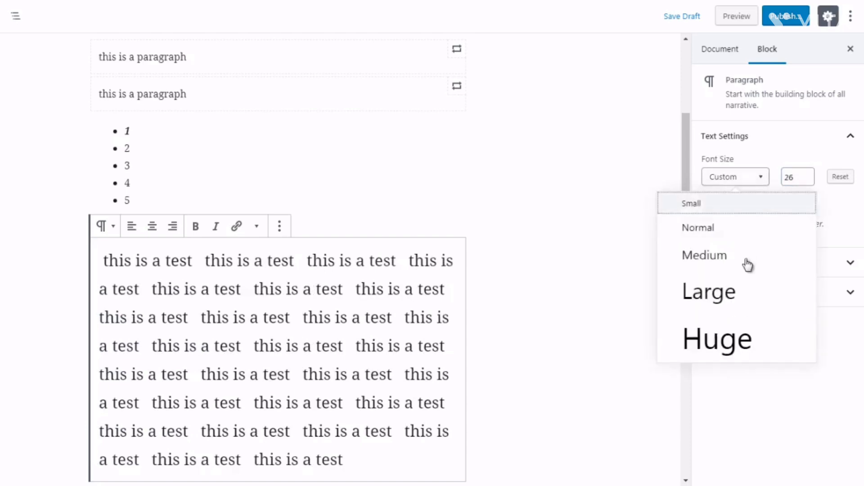
{"action": "left_click", "coordinate": [743, 335]}
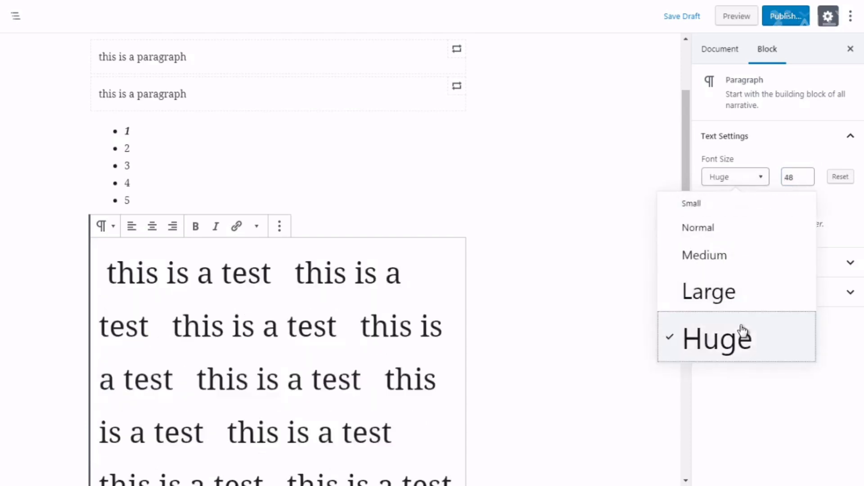
{"action": "left_click", "coordinate": [725, 306]}
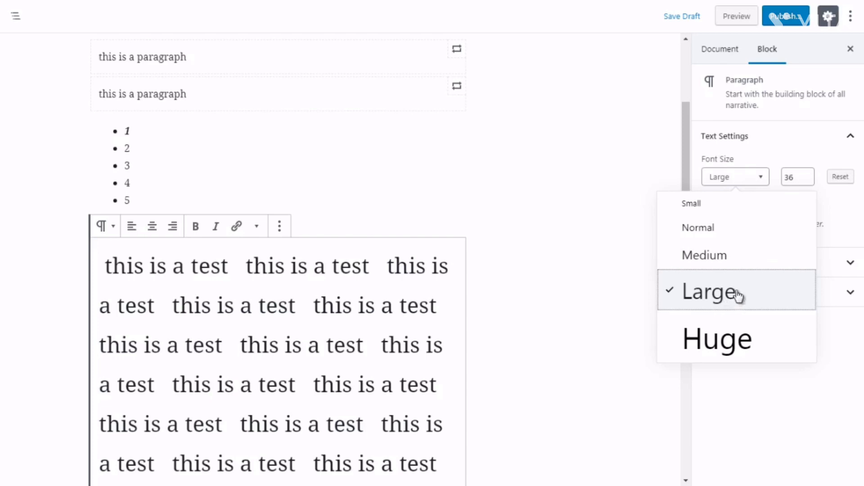
Apply the Huge font size preset to the test paragraph and reduce its custom size to 39.
{"action": "left_click", "coordinate": [729, 354]}
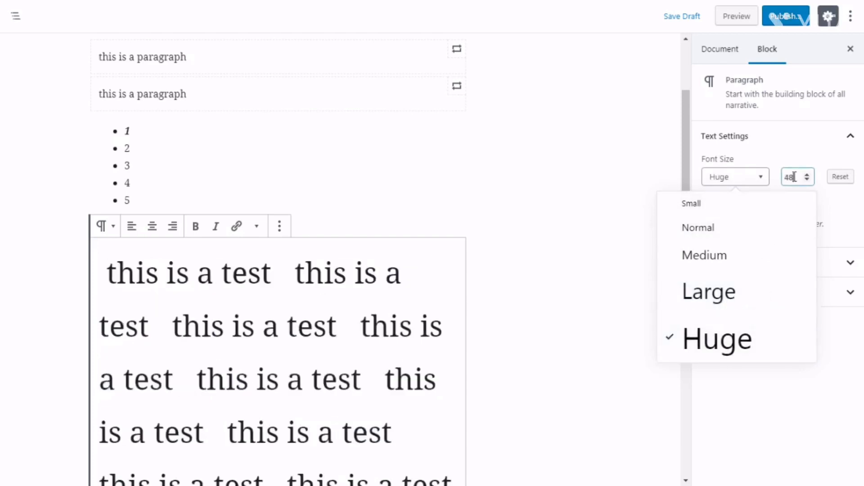
{"action": "left_click", "coordinate": [808, 178]}
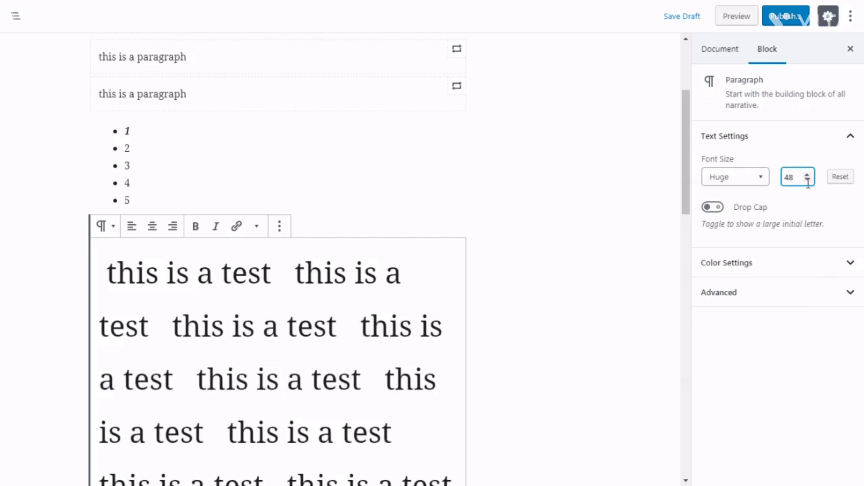
{"action": "left_click", "coordinate": [807, 179]}
{"action": "left_click", "coordinate": [807, 179]}
{"action": "left_click", "coordinate": [807, 179]}
{"action": "left_click", "coordinate": [807, 180]}
{"action": "left_click", "coordinate": [807, 180]}
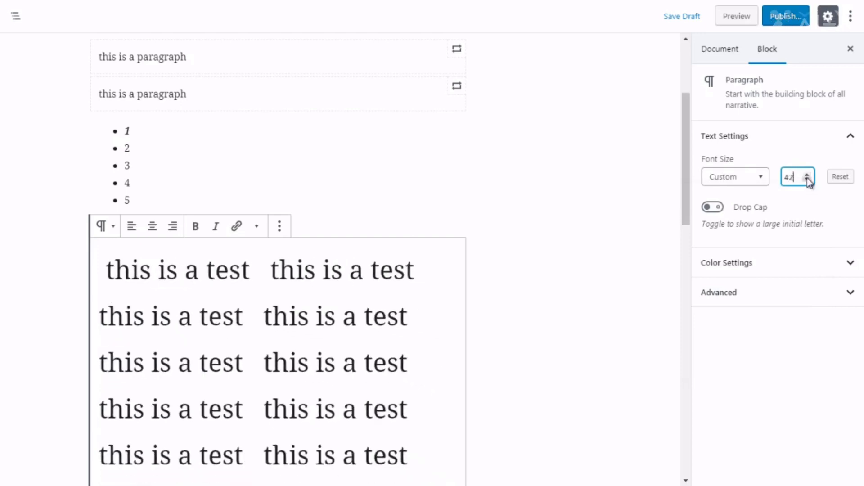
{"action": "left_click", "coordinate": [807, 180]}
{"action": "left_click", "coordinate": [808, 180]}
{"action": "left_click", "coordinate": [807, 180]}
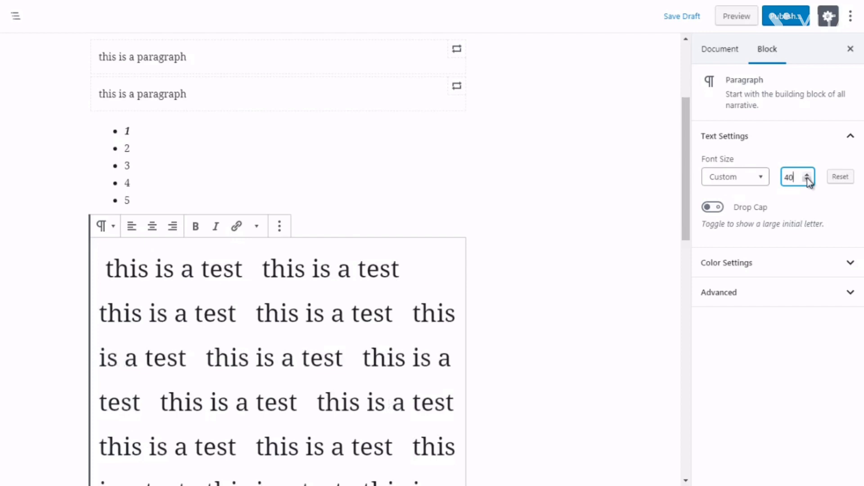
{"action": "left_click", "coordinate": [808, 180]}
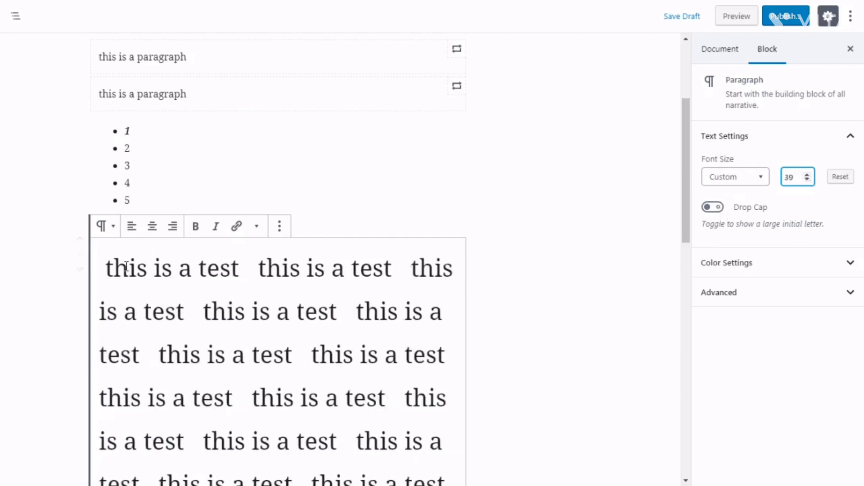
Turn on Drop Cap for the test paragraph and select its first letter.
{"action": "left_click_drag", "start_coordinate": [105, 270], "coordinate": [112, 270]}
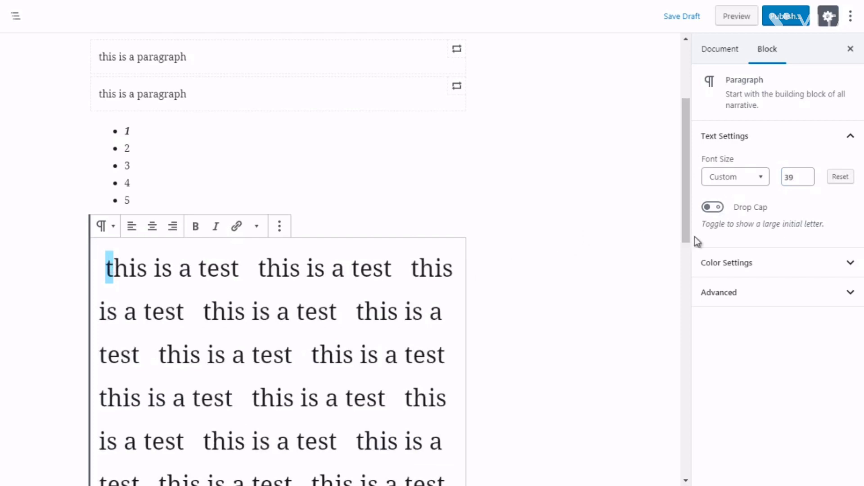
{"action": "left_click", "coordinate": [712, 208]}
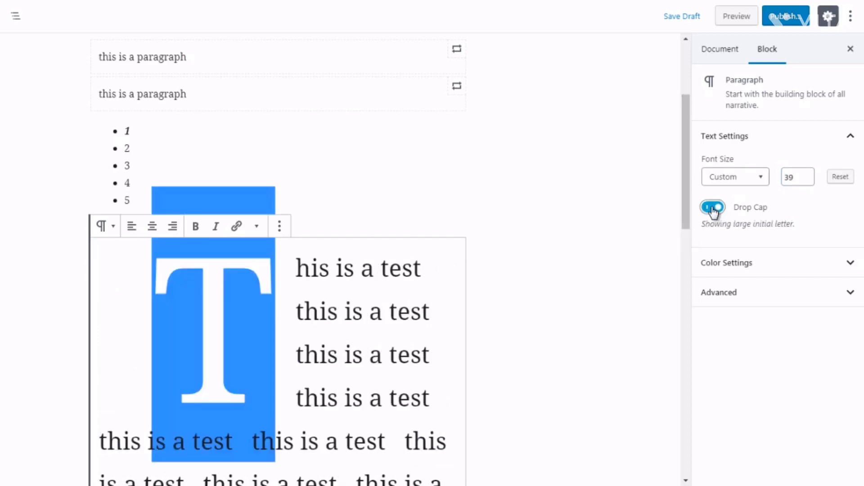
{"action": "left_click", "coordinate": [290, 315]}
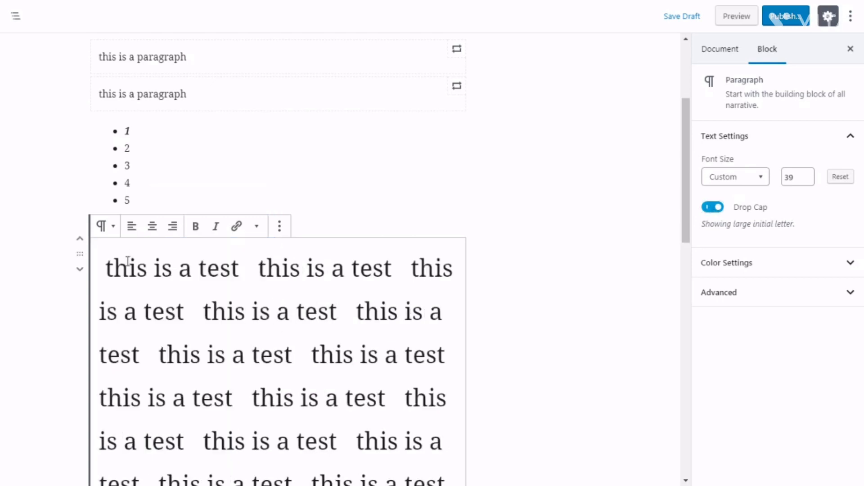
{"action": "left_click_drag", "start_coordinate": [114, 269], "coordinate": [103, 269]}
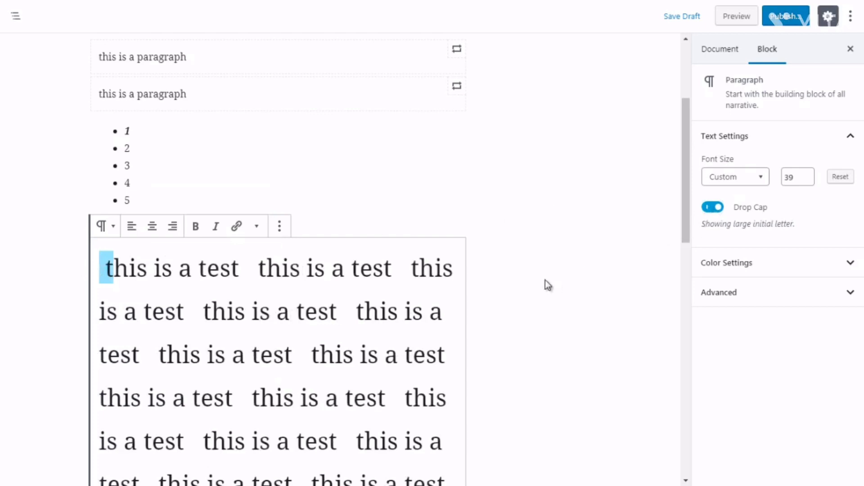
{"action": "left_click", "coordinate": [318, 297]}
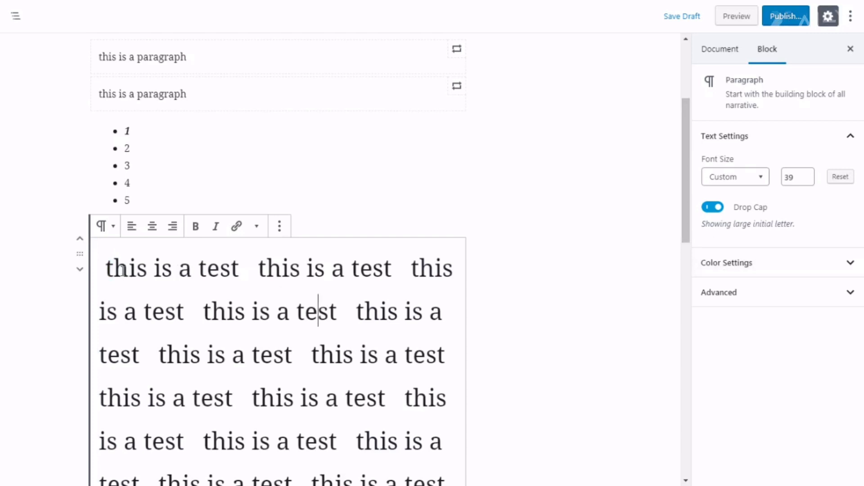
{"action": "left_click_drag", "start_coordinate": [113, 267], "coordinate": [107, 269]}
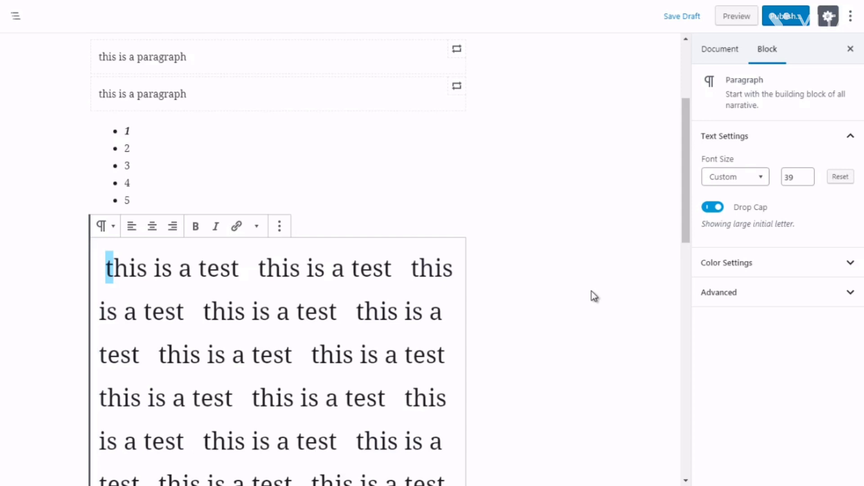
Expand the paragraph's Color Settings and try pink, orange and red backgrounds, settling on light gray.
{"action": "left_click", "coordinate": [722, 269]}
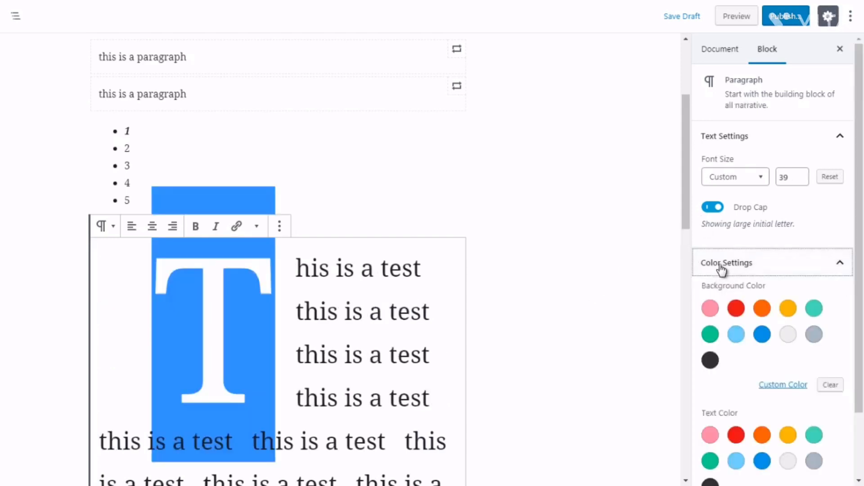
{"action": "left_click", "coordinate": [710, 309]}
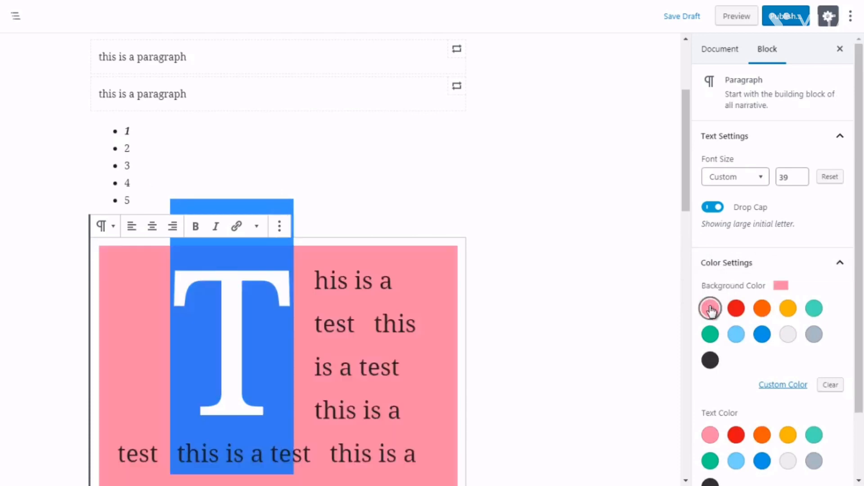
{"action": "left_click_drag", "start_coordinate": [681, 198], "coordinate": [688, 246]}
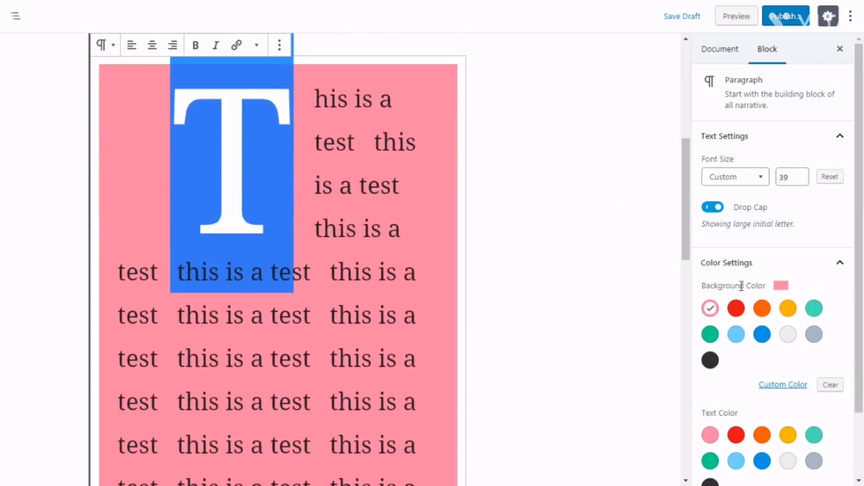
{"action": "left_click", "coordinate": [762, 310]}
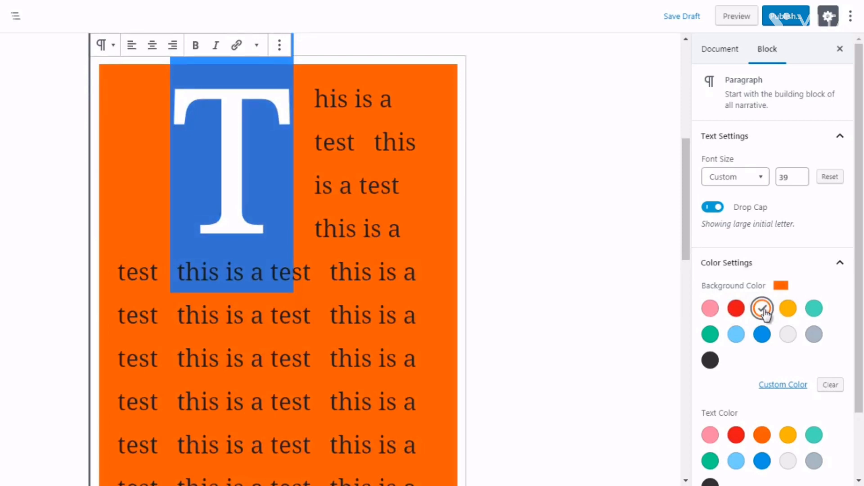
{"action": "left_click", "coordinate": [788, 334]}
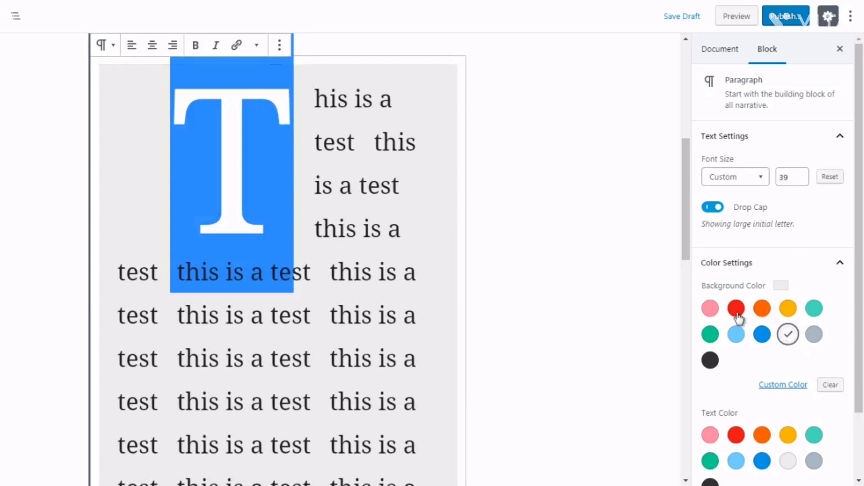
{"action": "left_click", "coordinate": [710, 309]}
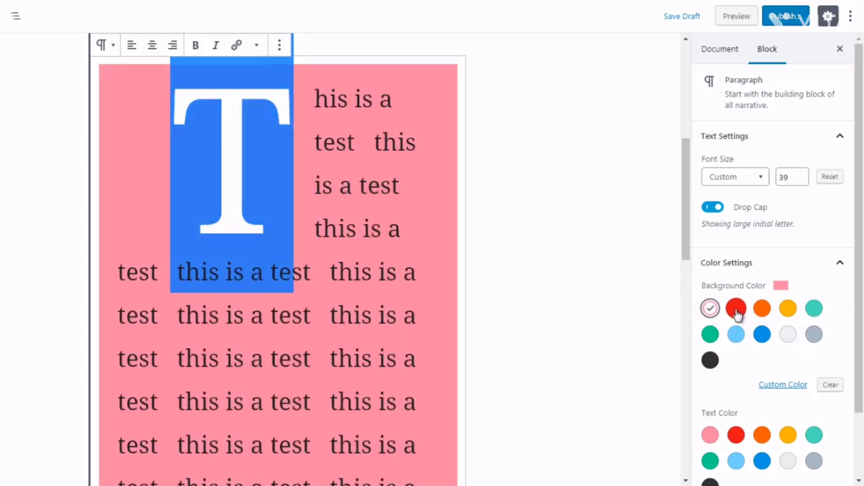
{"action": "left_click", "coordinate": [736, 310]}
{"action": "left_click", "coordinate": [709, 311]}
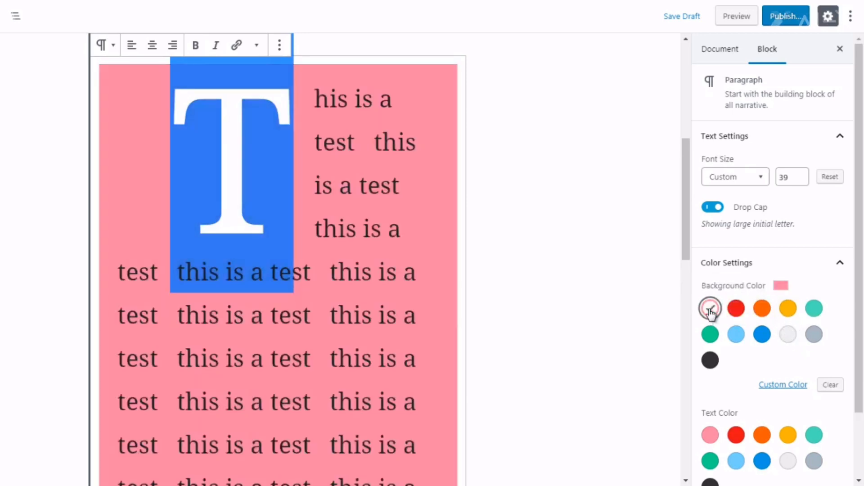
{"action": "left_click", "coordinate": [791, 336]}
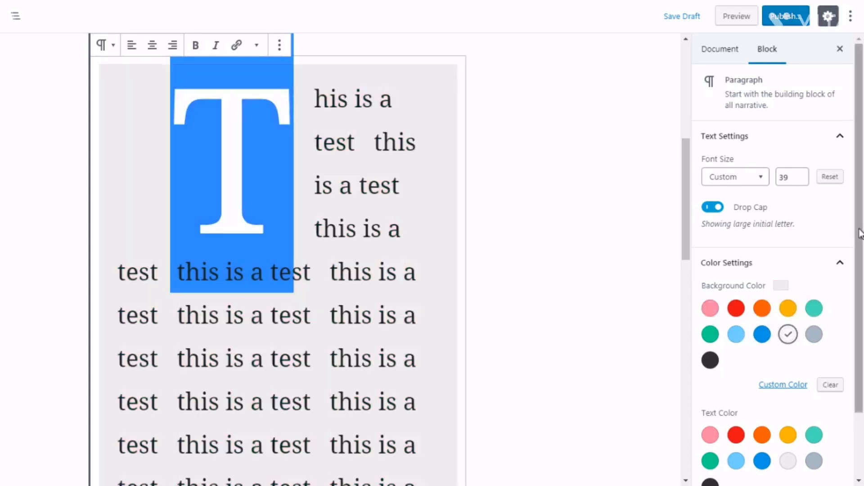
Try red as the test paragraph's text color and settle on the vivid blue preset.
{"action": "scroll", "coordinate": [860, 275], "scroll_direction": "down", "scroll_amount": 1}
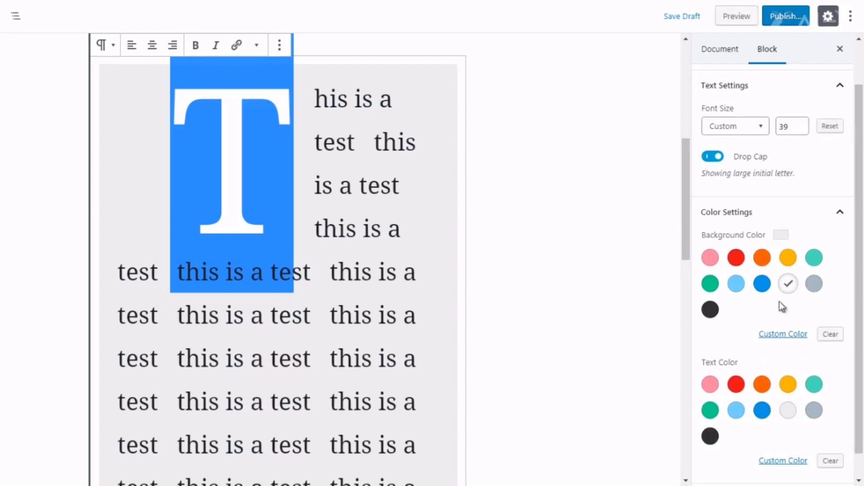
{"action": "left_click", "coordinate": [732, 389]}
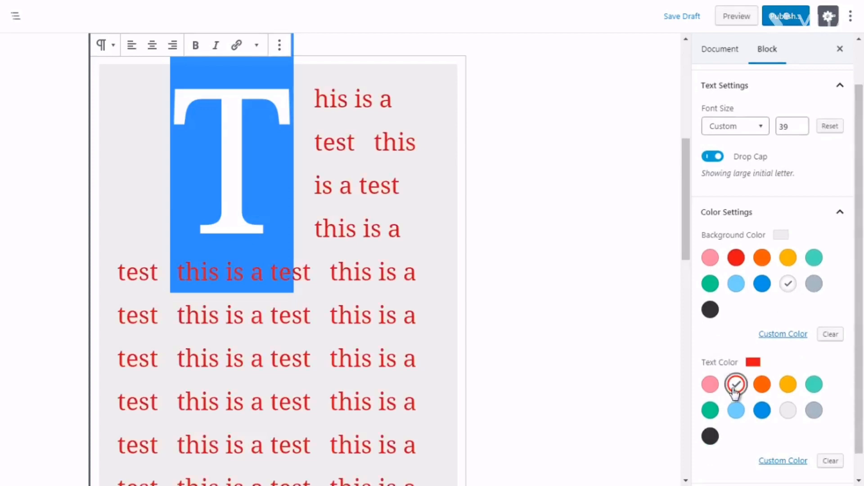
{"action": "left_click", "coordinate": [761, 411]}
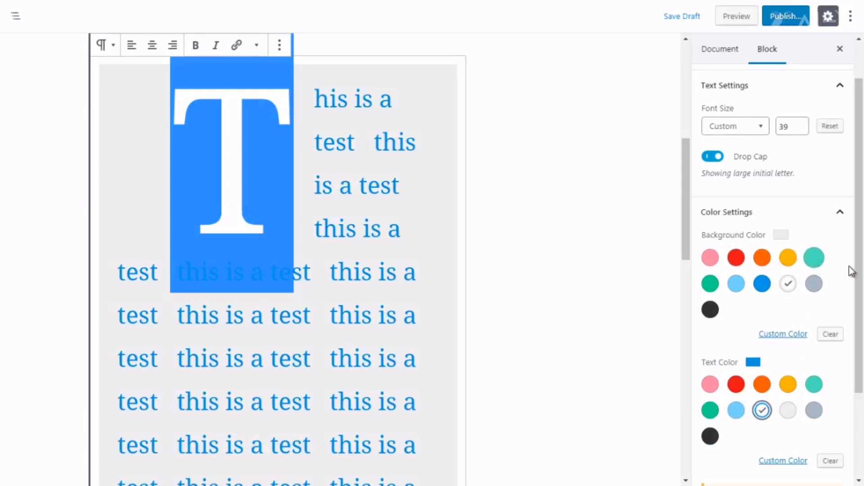
Clear the paragraph's gray background and try custom background colors including black #000000, settling on a very pale blue around #f7fdff.
{"action": "left_click_drag", "start_coordinate": [861, 270], "coordinate": [809, 348]}
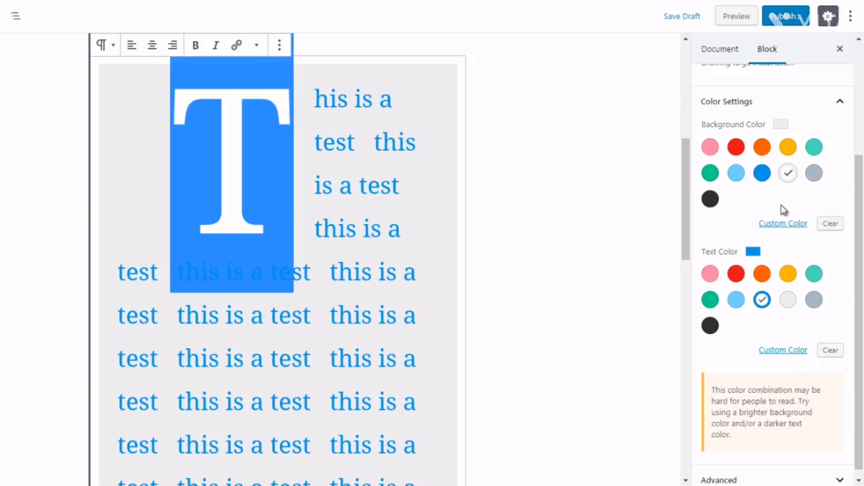
{"action": "left_click", "coordinate": [832, 225]}
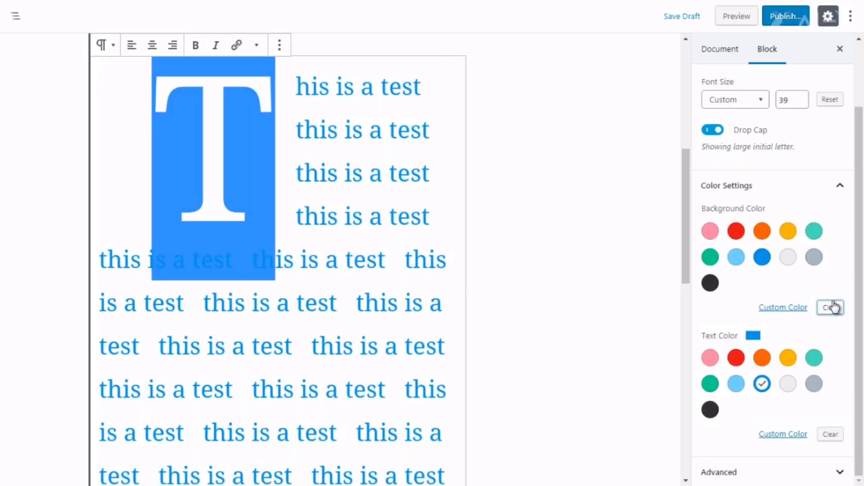
{"action": "left_click", "coordinate": [781, 308]}
{"action": "mouse_move", "coordinate": [771, 332]}
{"action": "left_mouse_down"}
{"action": "mouse_move", "coordinate": [752, 337]}
{"action": "mouse_move", "coordinate": [783, 350]}
{"action": "mouse_move", "coordinate": [779, 321]}
{"action": "mouse_move", "coordinate": [824, 323]}
{"action": "mouse_move", "coordinate": [829, 332]}
{"action": "left_mouse_up"}
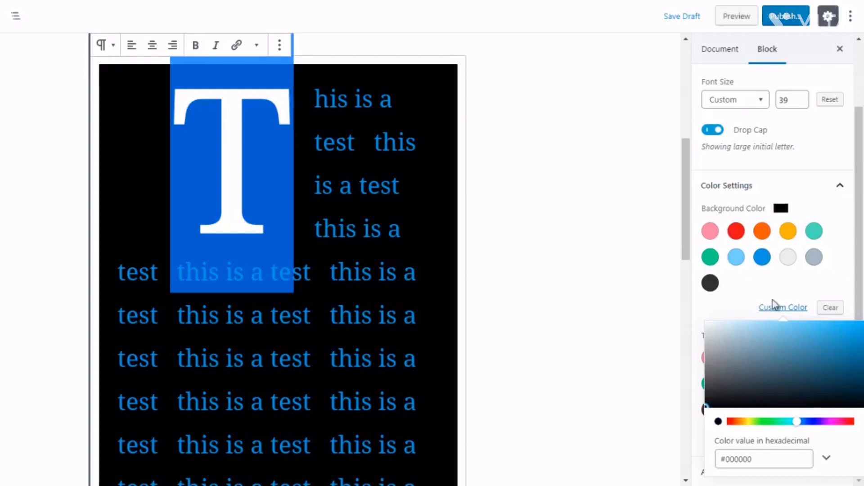
{"action": "left_click_drag", "start_coordinate": [728, 326], "coordinate": [711, 324]}
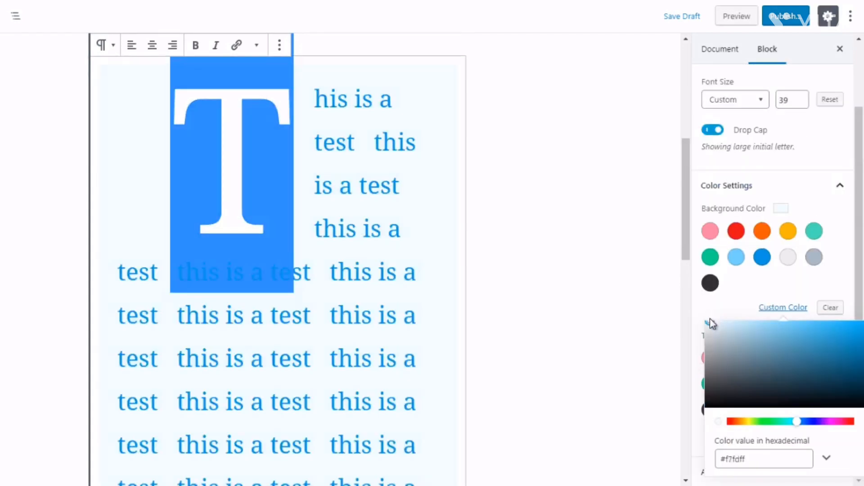
{"action": "left_click", "coordinate": [709, 319]}
{"action": "left_click", "coordinate": [749, 305]}
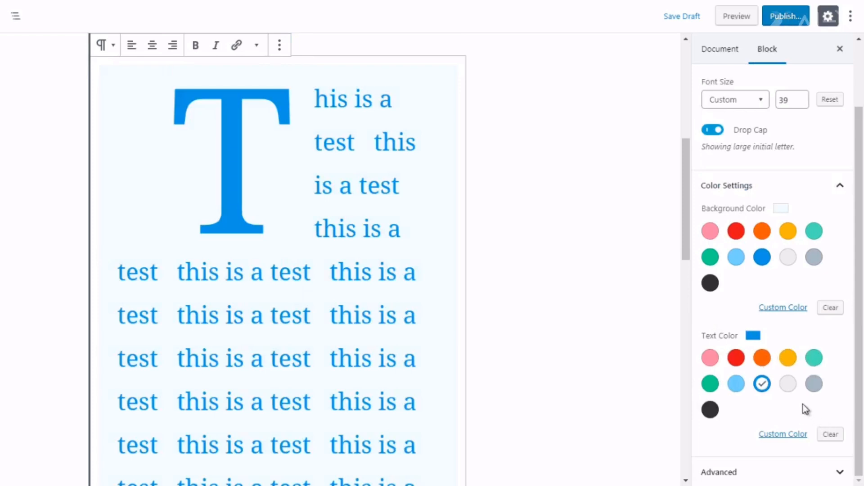
Open the custom color picker for the test paragraph's text color.
{"action": "left_click", "coordinate": [779, 437]}
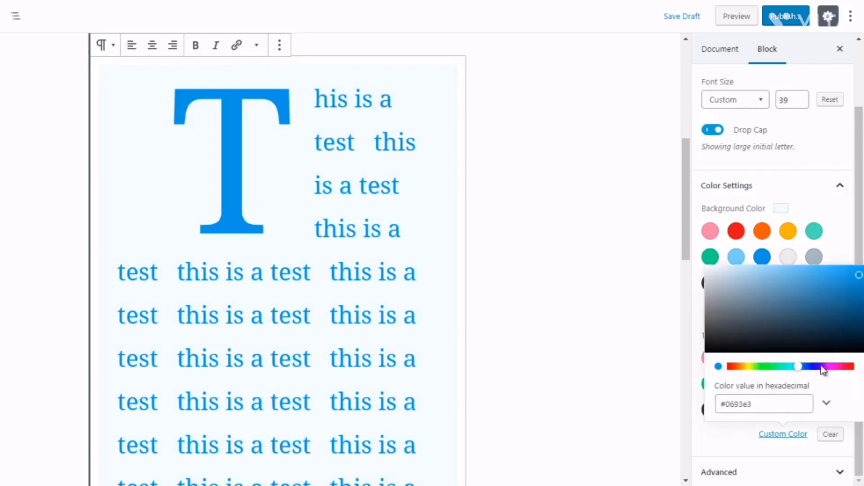
Set the drop-cap paragraph's text color to a custom very dark navy blue.
{"action": "left_click", "coordinate": [790, 294]}
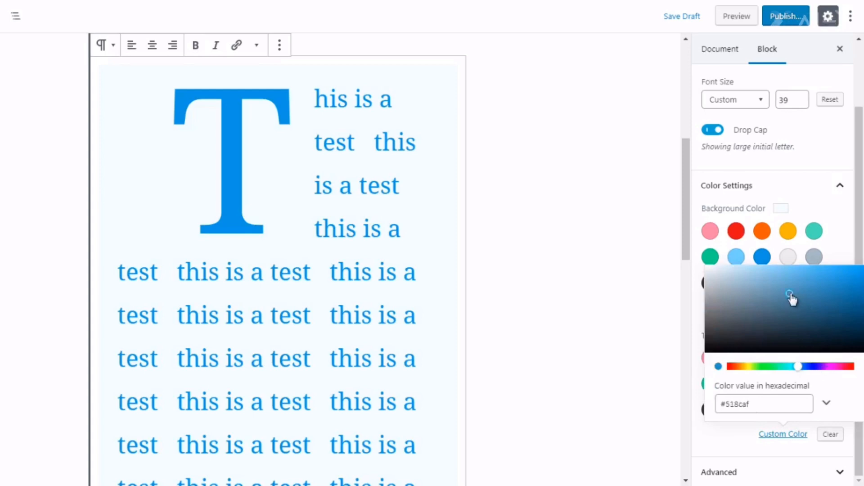
{"action": "left_click", "coordinate": [845, 341]}
{"action": "left_click", "coordinate": [839, 247]}
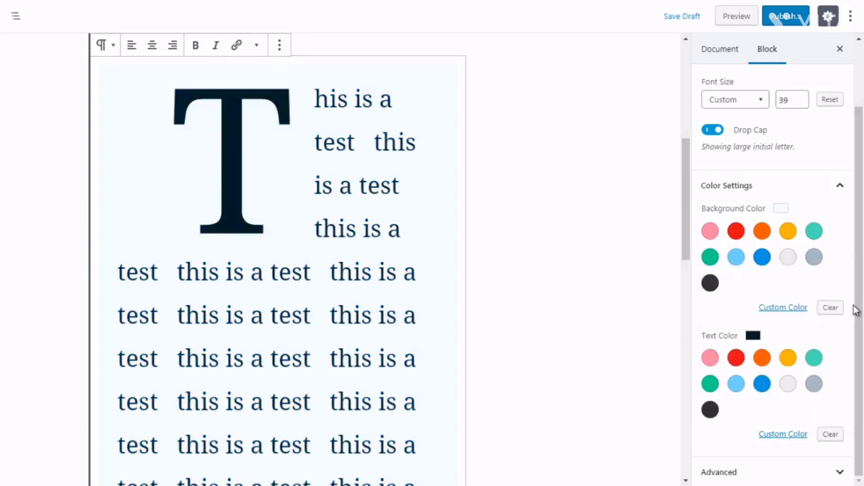
{"action": "left_click_drag", "start_coordinate": [855, 311], "coordinate": [805, 392]}
Expand the paragraph block's advanced settings and go to the Additional CSS Class field.
{"action": "left_click", "coordinate": [719, 471]}
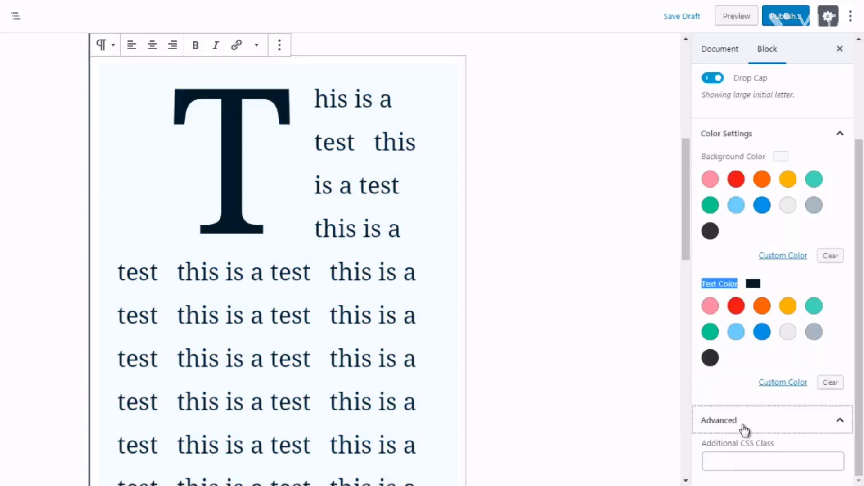
{"action": "left_click", "coordinate": [750, 454]}
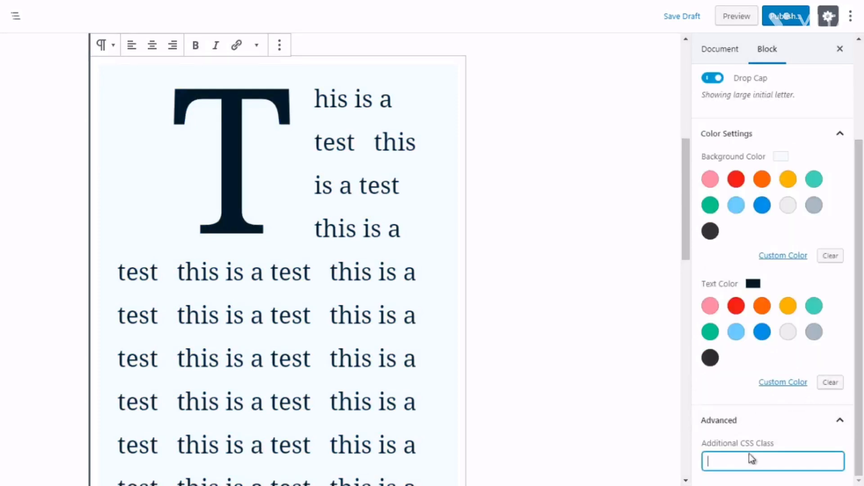
{"action": "left_click", "coordinate": [758, 431]}
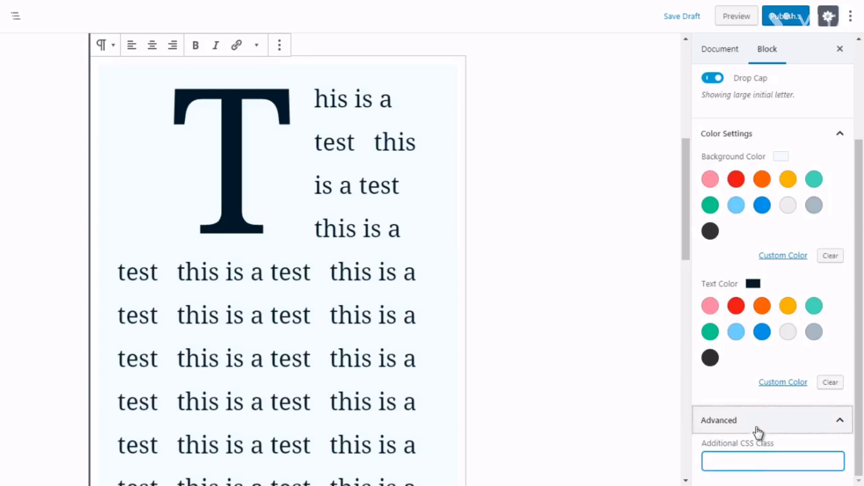
Browse the common blocks that can be inserted between the drop-cap paragraph and the empty Gallery block, without adding one.
{"action": "left_click_drag", "start_coordinate": [684, 214], "coordinate": [669, 358]}
{"action": "left_click", "coordinate": [479, 263]}
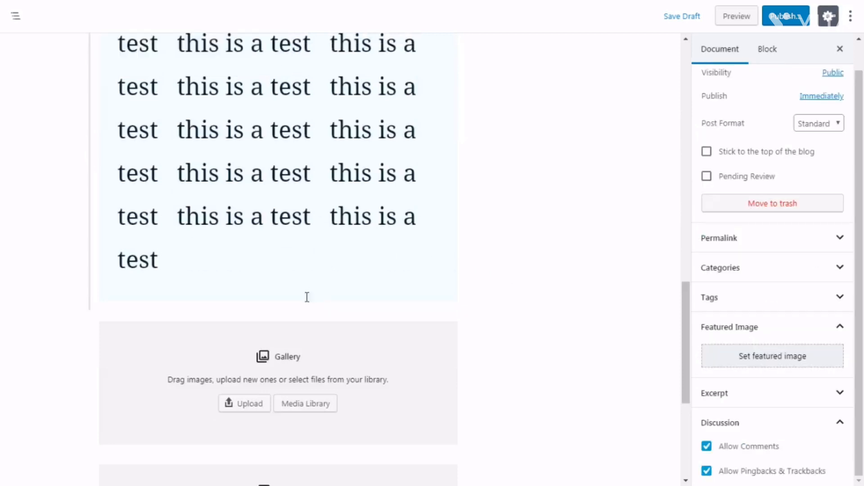
{"action": "mouse_move", "coordinate": [279, 312]}
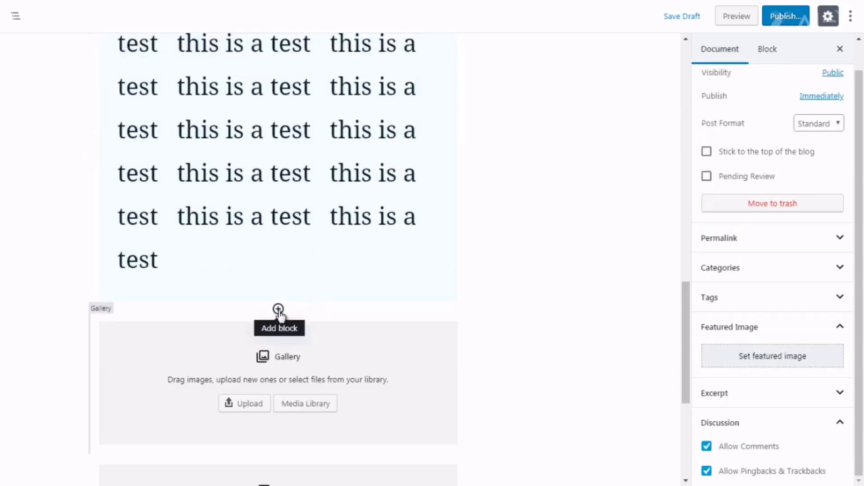
{"action": "left_click", "coordinate": [278, 310]}
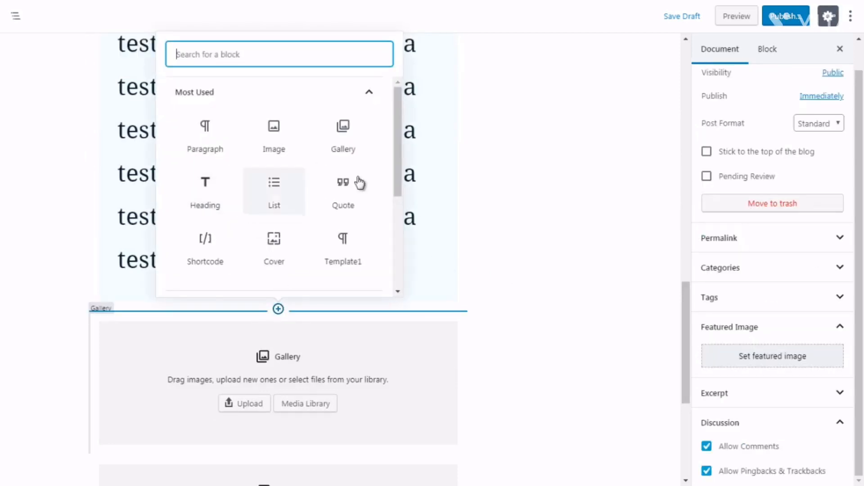
{"action": "left_click", "coordinate": [365, 96]}
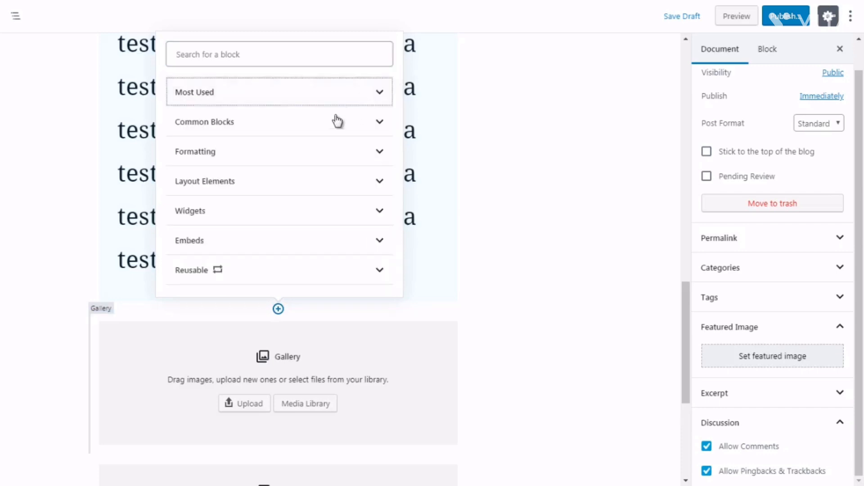
{"action": "left_click", "coordinate": [339, 130]}
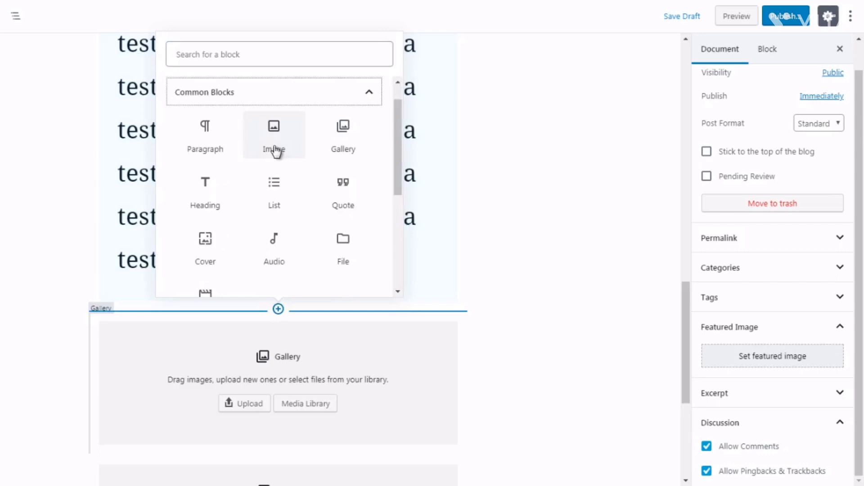
{"action": "left_click", "coordinate": [497, 217]}
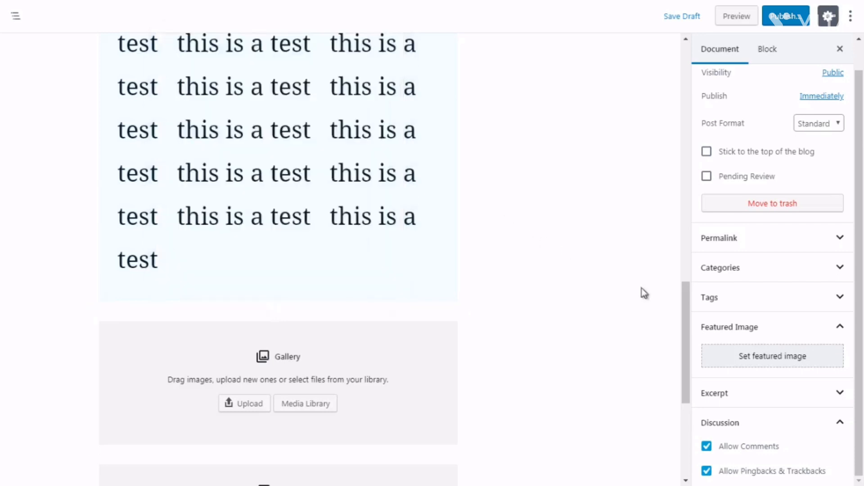
Inspect the block settings of the empty Image block and the empty Gallery block.
{"action": "left_click_drag", "start_coordinate": [681, 335], "coordinate": [686, 377]}
{"action": "left_click", "coordinate": [413, 363]}
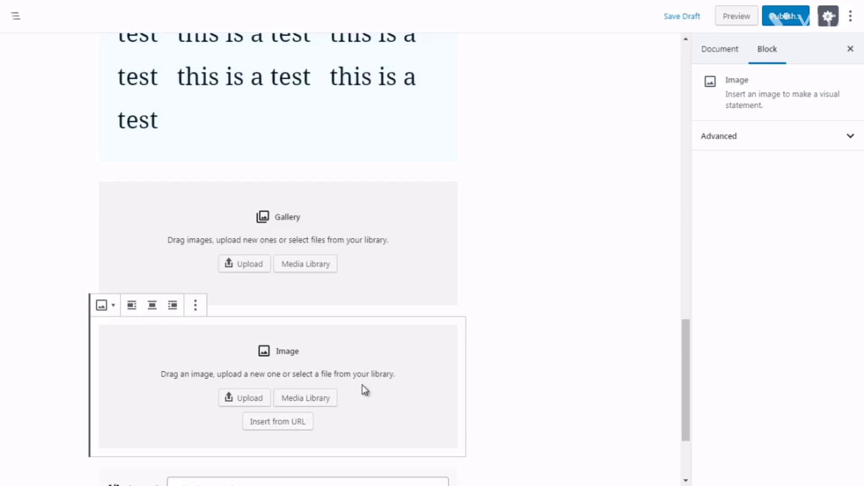
{"action": "left_click", "coordinate": [399, 271]}
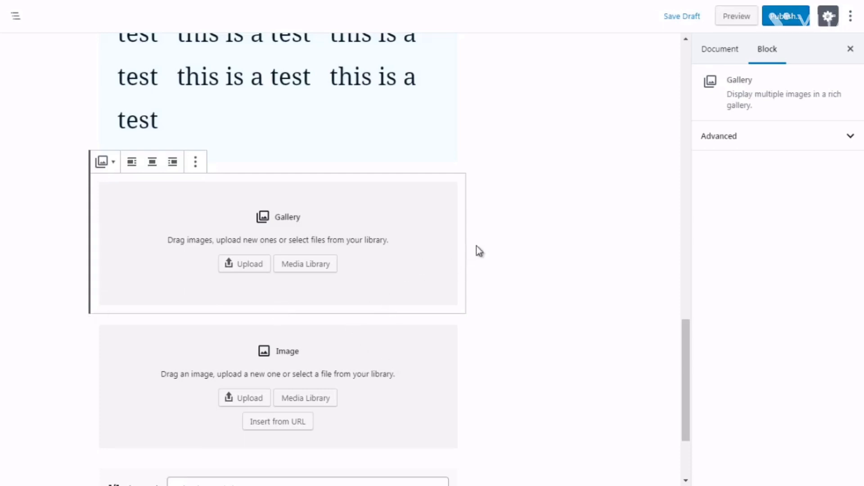
Insert a List block from the common blocks between the drop-cap paragraph and the empty Gallery block.
{"action": "mouse_move", "coordinate": [684, 337]}
{"action": "left_mouse_down"}
{"action": "mouse_move", "coordinate": [684, 345]}
{"action": "mouse_move", "coordinate": [684, 333]}
{"action": "left_mouse_up"}
{"action": "left_click", "coordinate": [69, 249]}
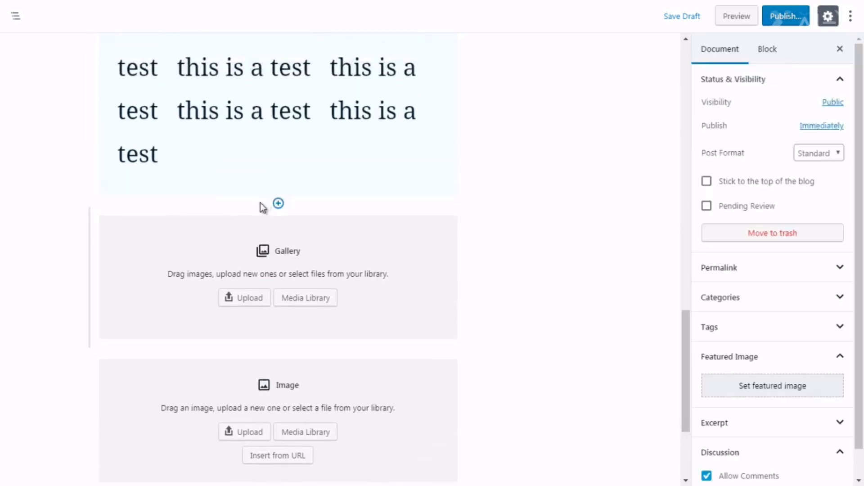
{"action": "left_click", "coordinate": [277, 204]}
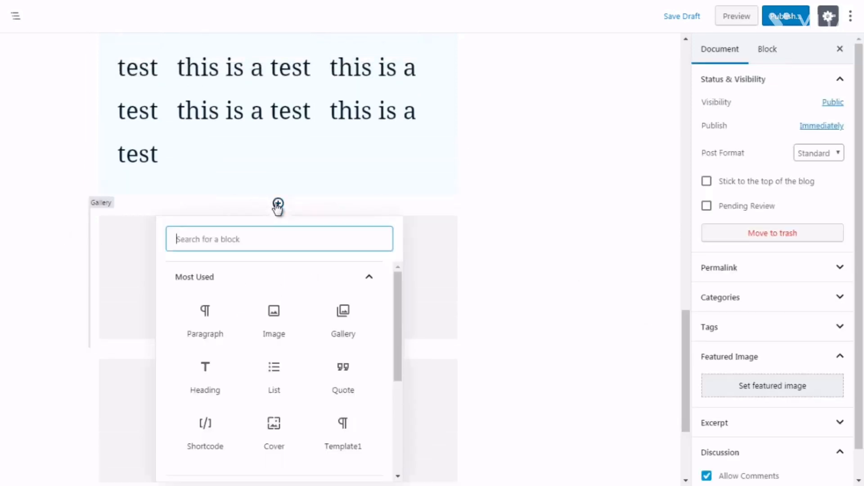
{"action": "left_click", "coordinate": [371, 279]}
{"action": "left_click", "coordinate": [380, 311]}
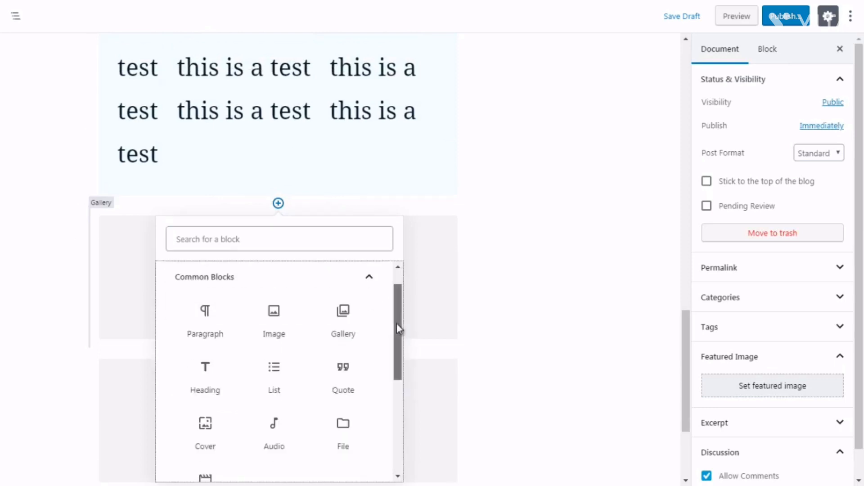
{"action": "scroll", "coordinate": [396, 328], "scroll_direction": "down", "scroll_amount": 1}
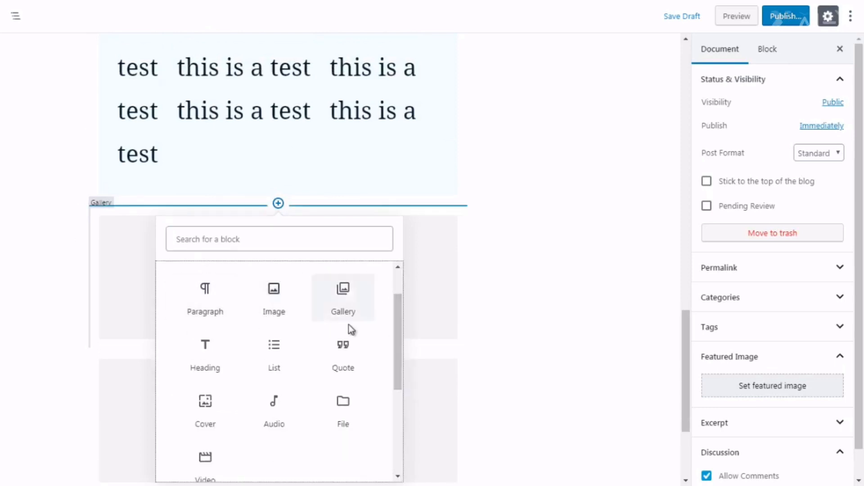
{"action": "left_click_drag", "start_coordinate": [397, 347], "coordinate": [402, 368]}
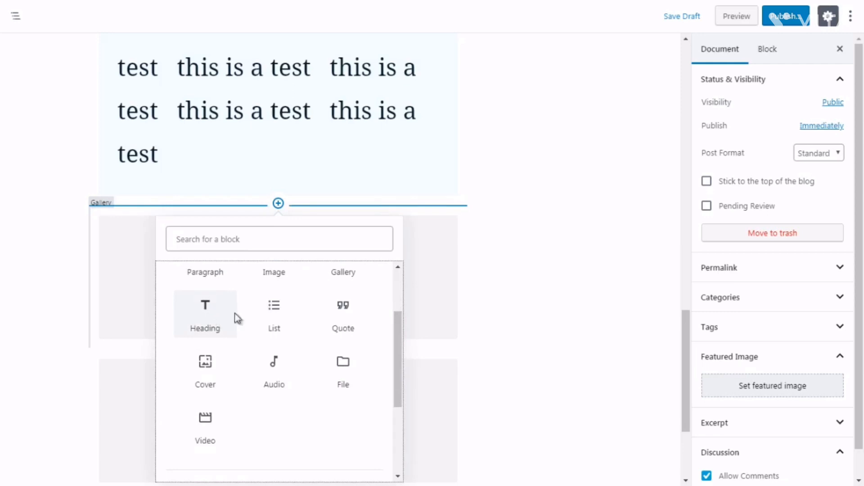
{"action": "left_click", "coordinate": [281, 327]}
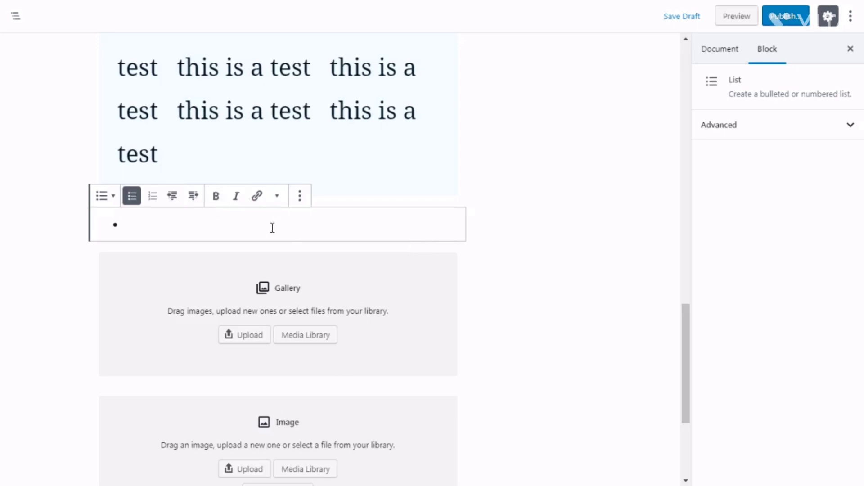
Insert a Quote block between the empty list and the Gallery block and enter "test" as its text.
{"action": "left_click", "coordinate": [58, 277]}
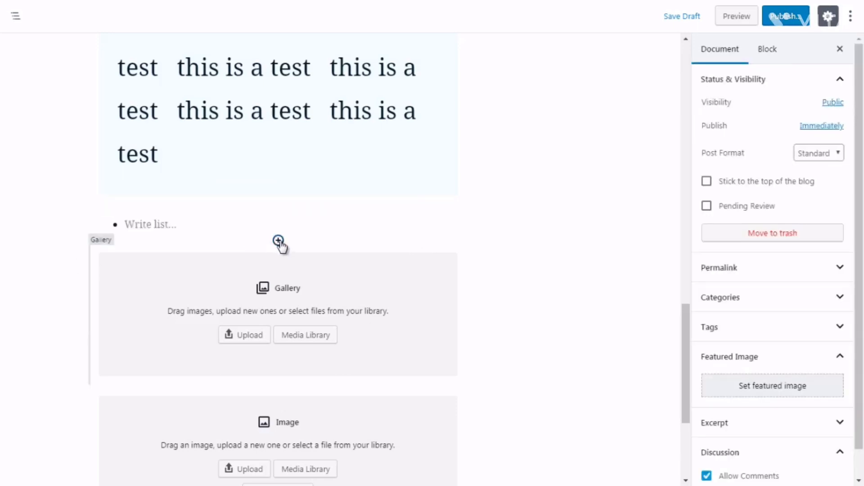
{"action": "left_click", "coordinate": [279, 241]}
{"action": "left_click", "coordinate": [378, 318]}
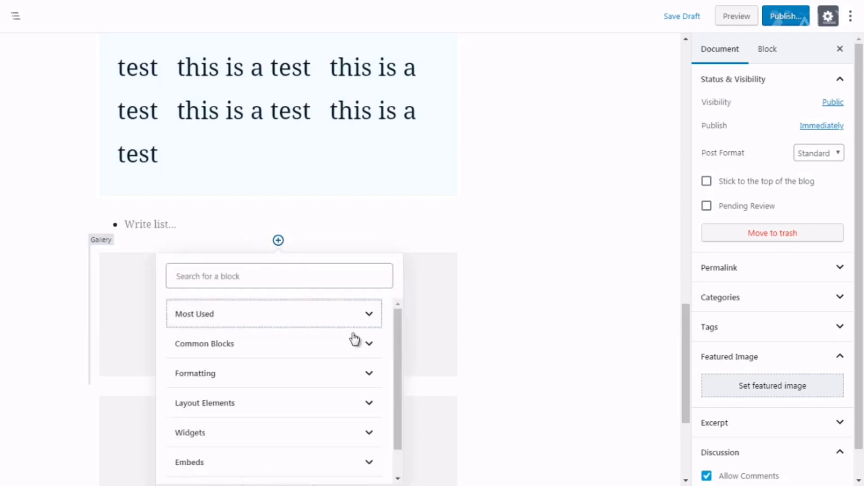
{"action": "left_click", "coordinate": [353, 342]}
{"action": "scroll", "coordinate": [395, 358], "scroll_direction": "down", "scroll_amount": 2}
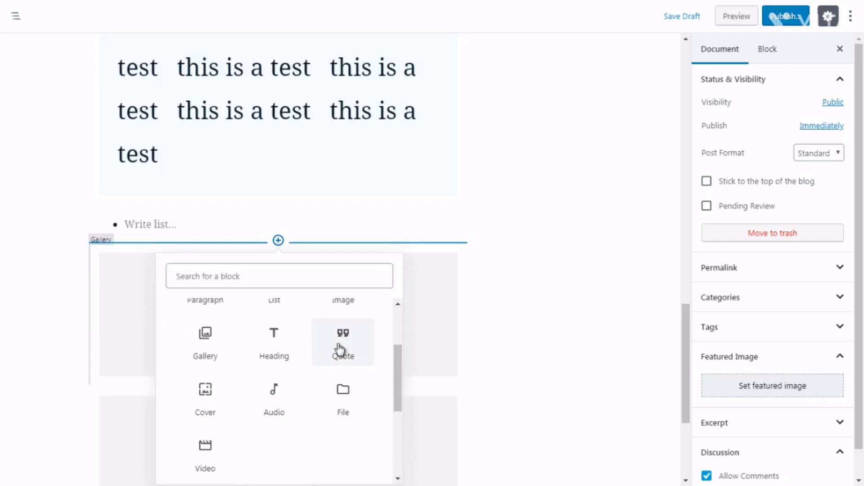
{"action": "left_click", "coordinate": [340, 349]}
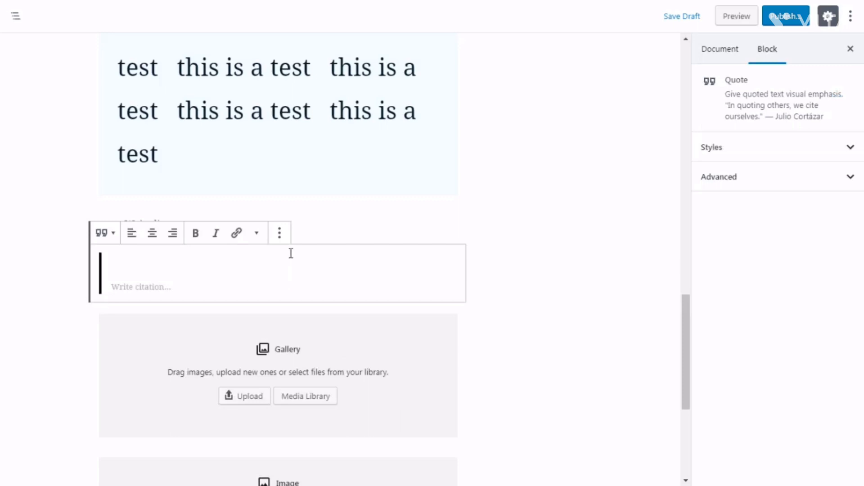
{"action": "type", "text": "test"}
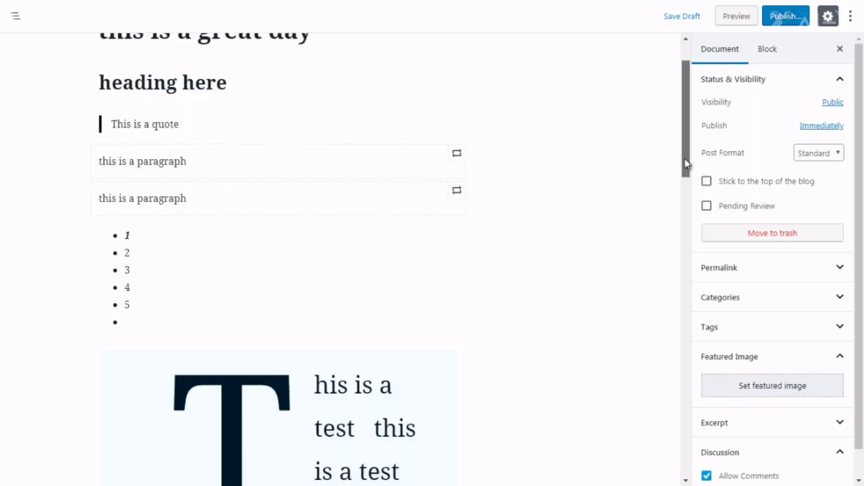
Compare the Default and Large styles on the "This is a quote" block and leave it set to Large.
{"action": "left_click", "coordinate": [351, 130]}
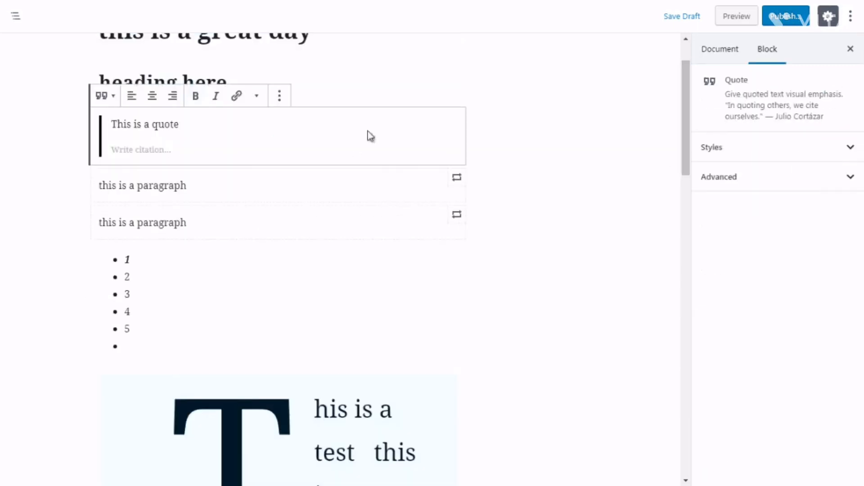
{"action": "left_click", "coordinate": [747, 150]}
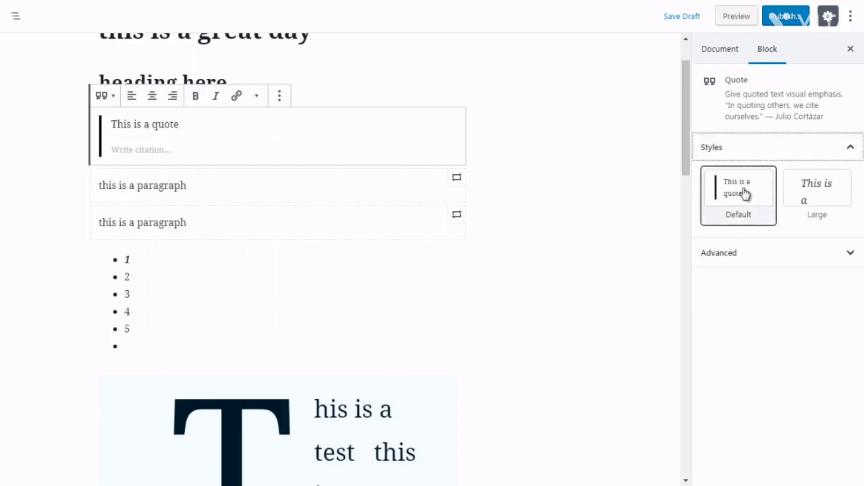
{"action": "left_click", "coordinate": [812, 199]}
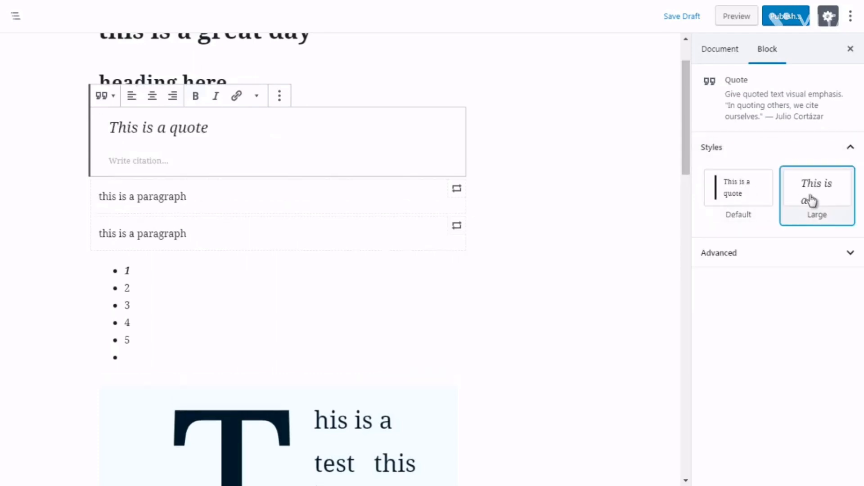
{"action": "left_click", "coordinate": [750, 199]}
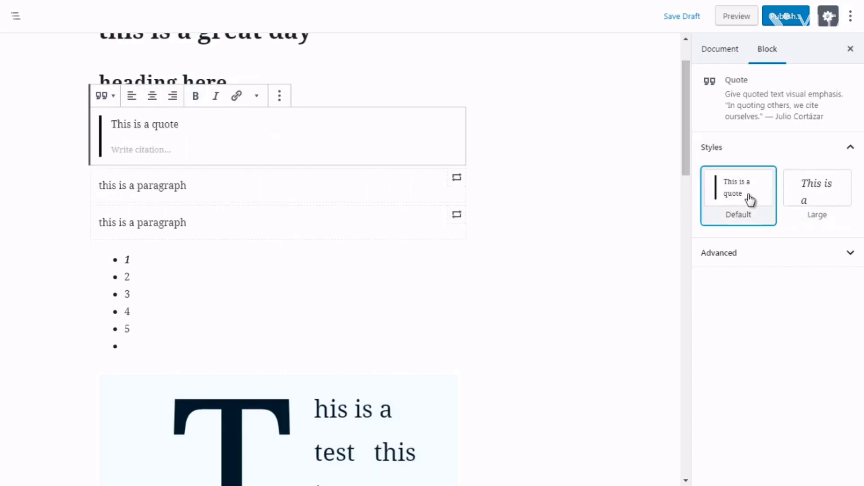
{"action": "left_click", "coordinate": [821, 199]}
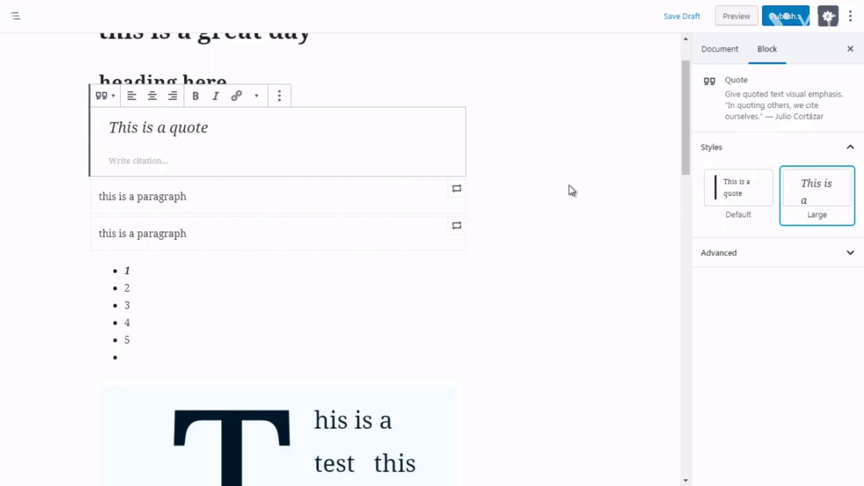
Check the additional CSS class in the quote block's advanced settings, then deselect the block.
{"action": "left_click", "coordinate": [758, 253]}
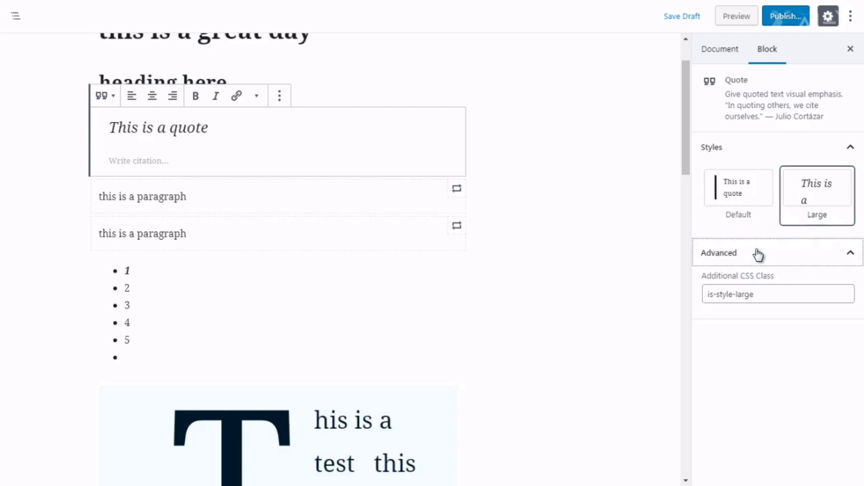
{"action": "left_click", "coordinate": [758, 254]}
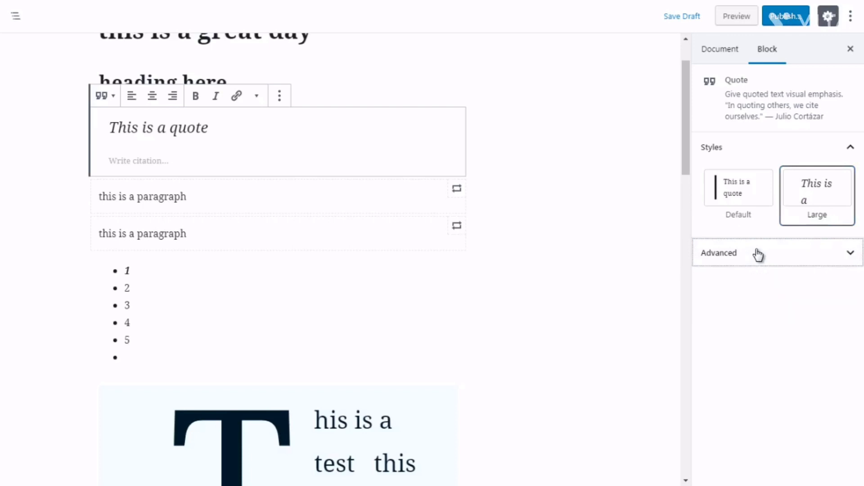
{"action": "left_click", "coordinate": [602, 260]}
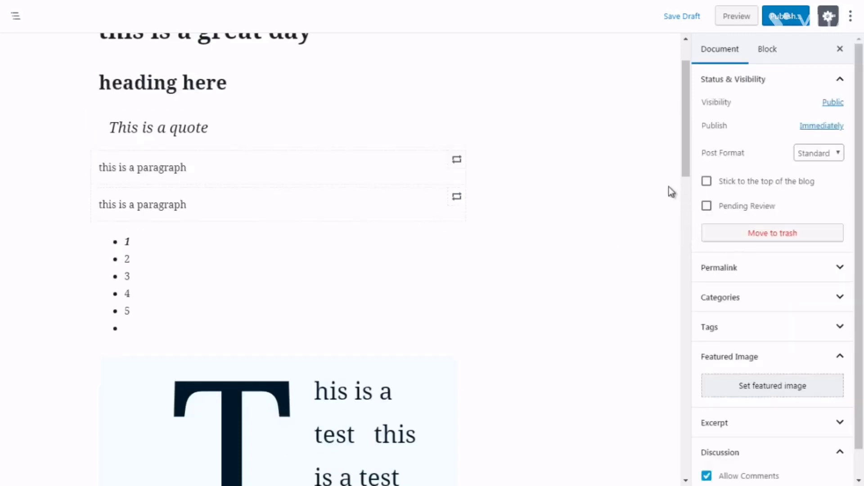
Insert an Audio block from the common blocks between the second "this is a paragraph" block and the list numbered 1 to 5.
{"action": "left_click_drag", "start_coordinate": [683, 165], "coordinate": [684, 172]}
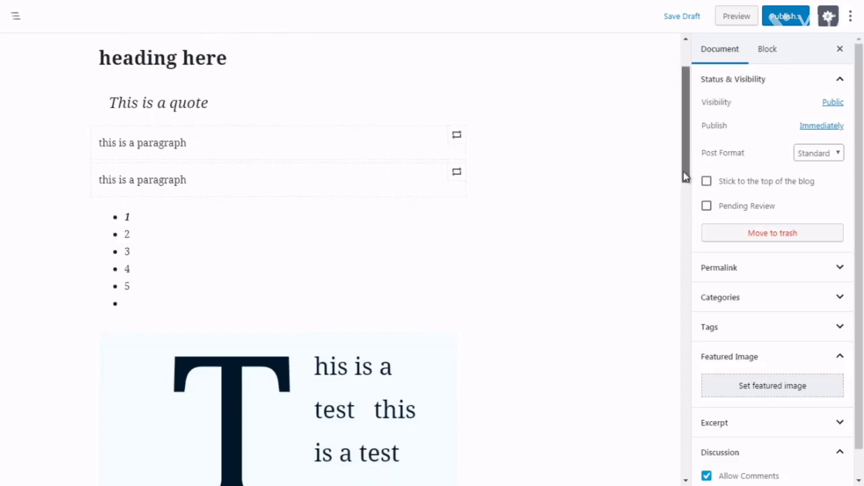
{"action": "left_click", "coordinate": [278, 196]}
{"action": "left_click", "coordinate": [373, 279]}
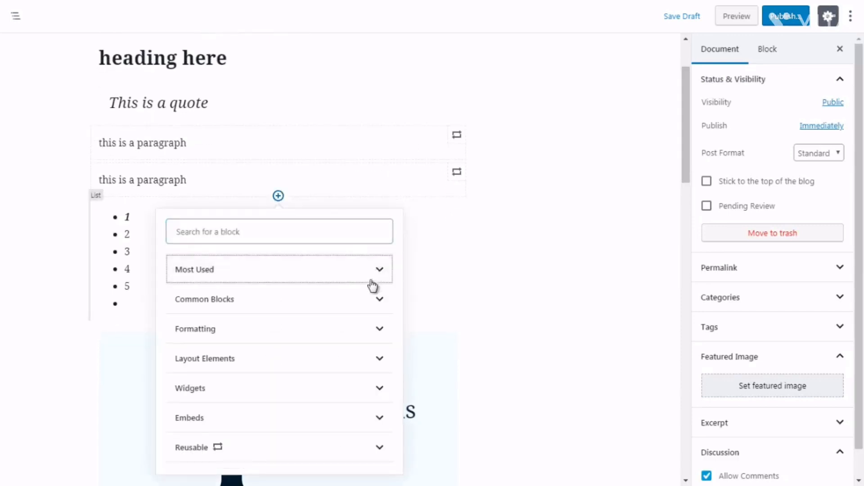
{"action": "left_click", "coordinate": [374, 299]}
{"action": "left_click_drag", "start_coordinate": [398, 297], "coordinate": [400, 323]}
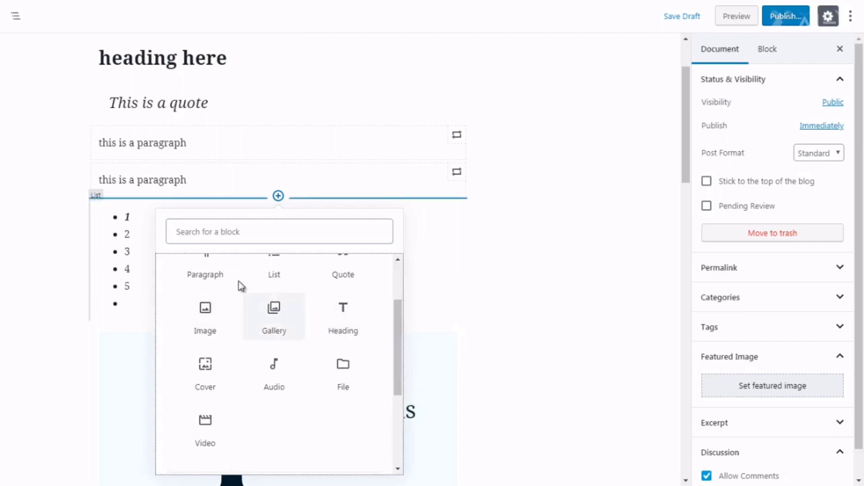
{"action": "left_click", "coordinate": [272, 379]}
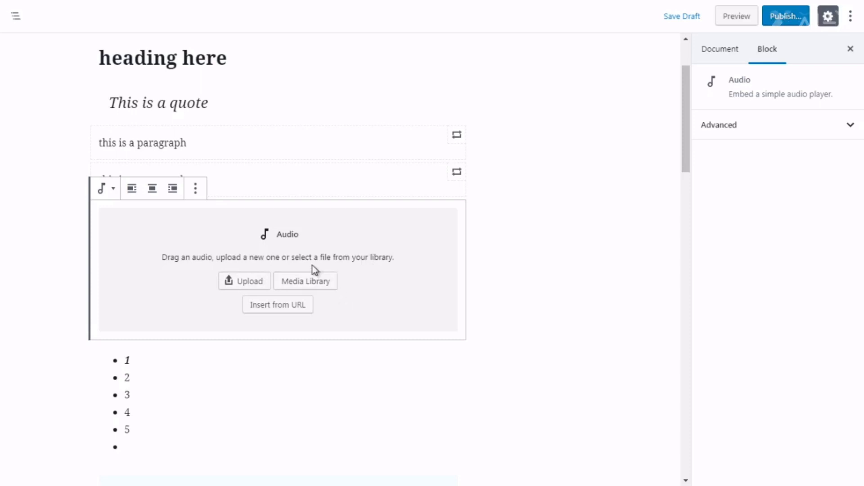
{"action": "left_click", "coordinate": [508, 253]}
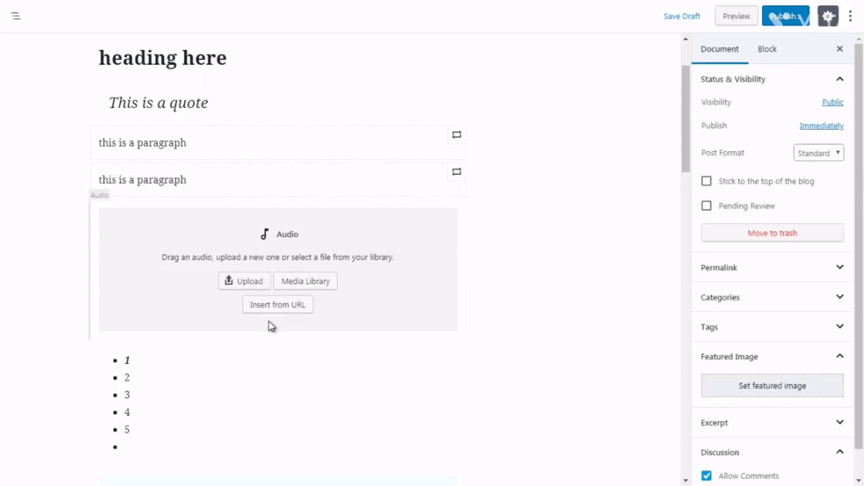
Insert a File block from the common blocks between the Audio block and the list, then deselect it.
{"action": "left_click", "coordinate": [279, 340]}
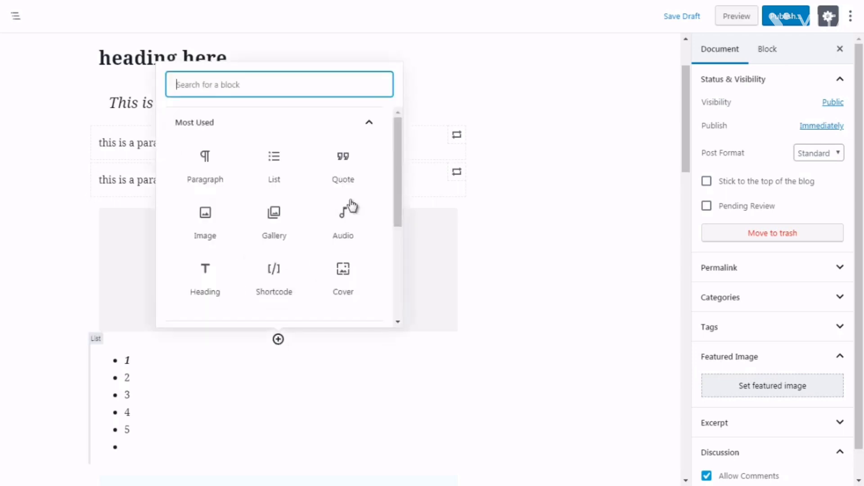
{"action": "left_click", "coordinate": [367, 124]}
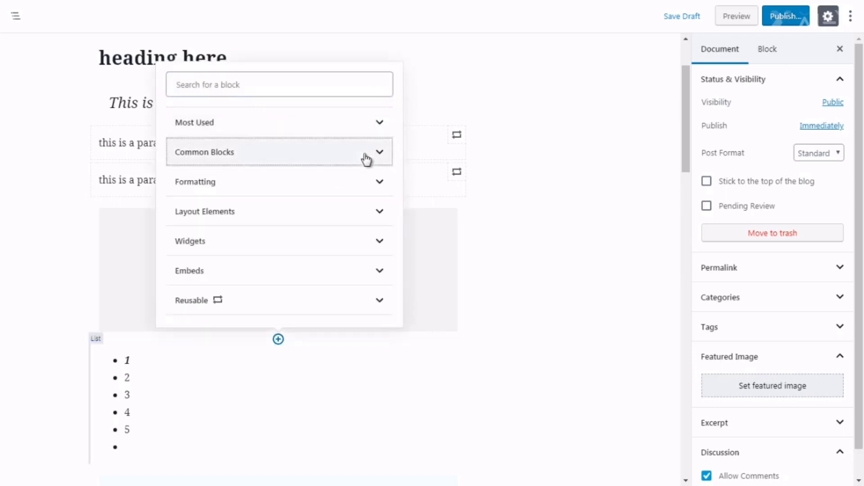
{"action": "left_click", "coordinate": [366, 159]}
{"action": "left_click_drag", "start_coordinate": [398, 215], "coordinate": [400, 233]}
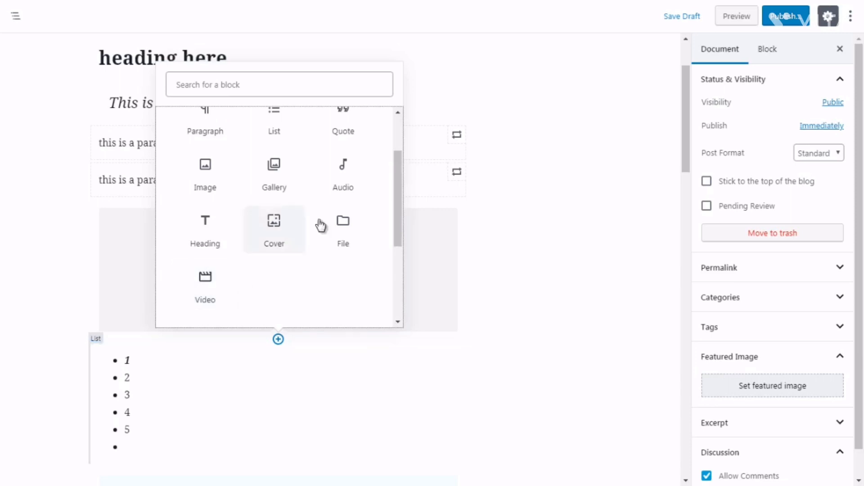
{"action": "left_click", "coordinate": [344, 231]}
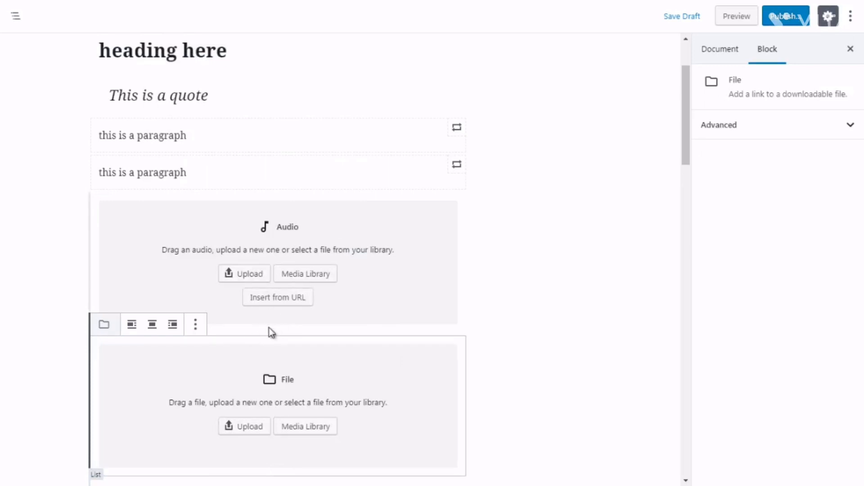
{"action": "left_click", "coordinate": [283, 334]}
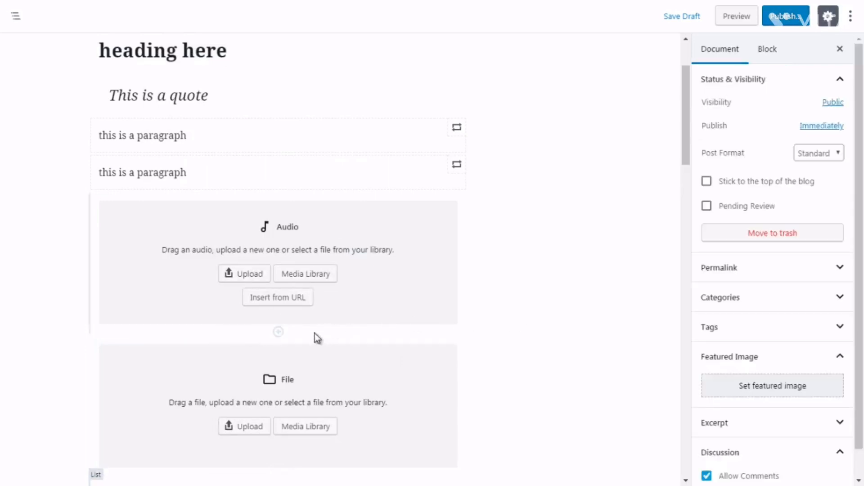
Insert a Cover block from the common blocks between the Audio and File blocks, then deselect it.
{"action": "left_click", "coordinate": [278, 332]}
{"action": "left_click", "coordinate": [371, 116]}
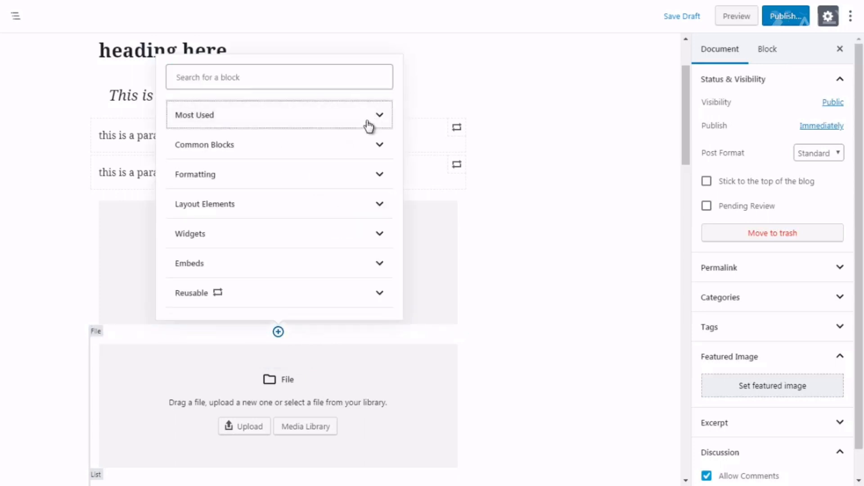
{"action": "left_click", "coordinate": [366, 148]}
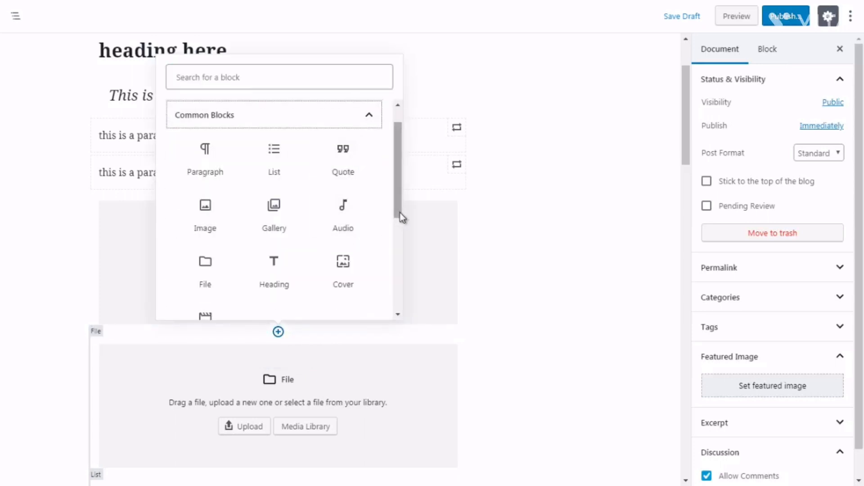
{"action": "left_click_drag", "start_coordinate": [401, 214], "coordinate": [401, 247]}
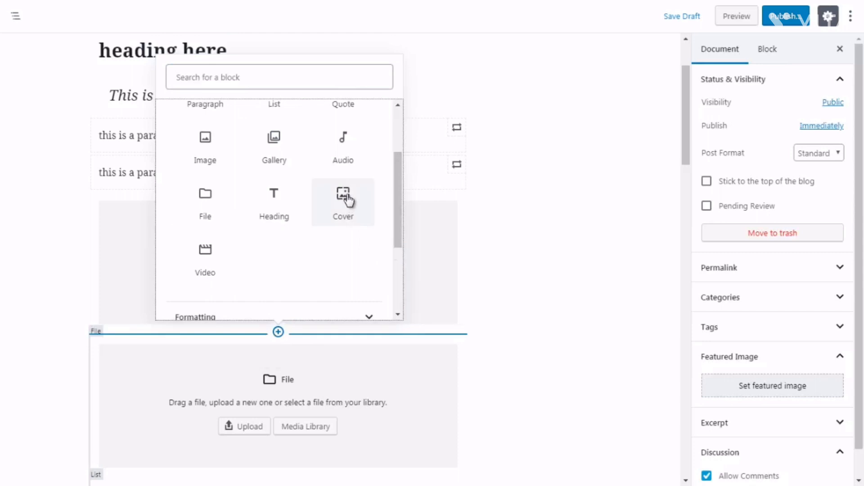
{"action": "left_click", "coordinate": [344, 194]}
{"action": "left_click", "coordinate": [639, 155]}
{"action": "mouse_move", "coordinate": [682, 136]}
{"action": "left_mouse_down"}
{"action": "mouse_move", "coordinate": [683, 148]}
{"action": "mouse_move", "coordinate": [683, 137]}
{"action": "left_mouse_up"}
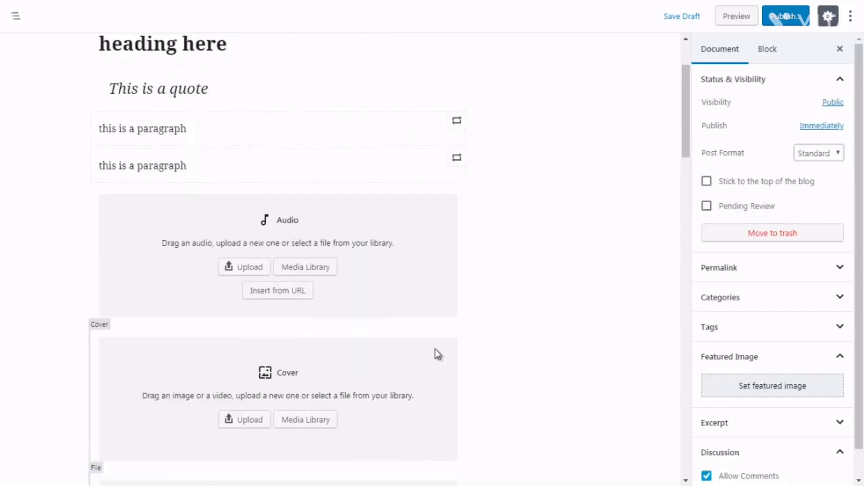
Move the Cover block up past the Audio block and the second "this is a paragraph" block.
{"action": "left_click", "coordinate": [80, 335]}
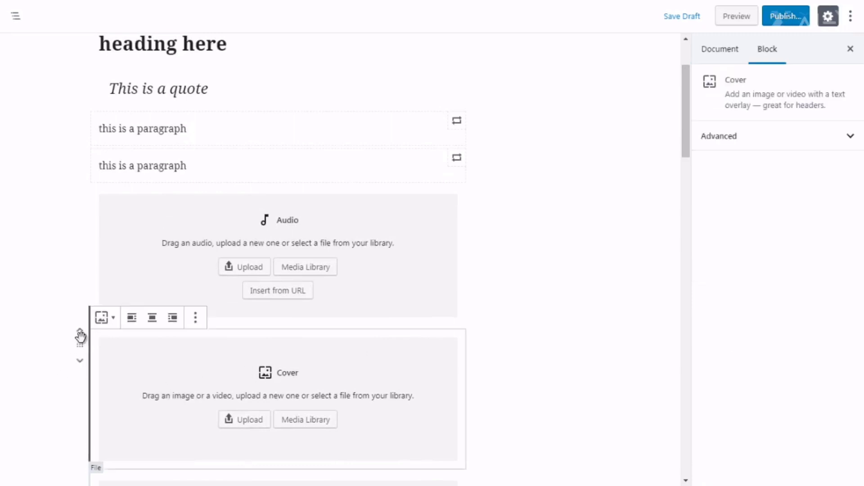
{"action": "left_click", "coordinate": [80, 335]}
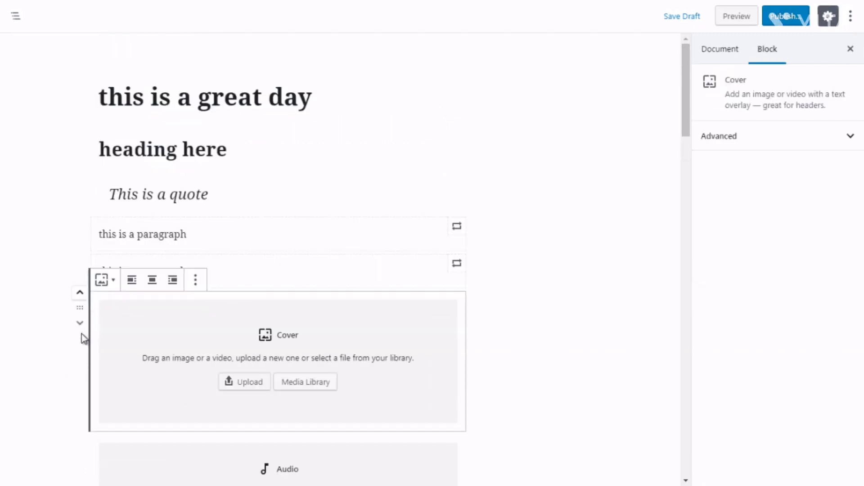
{"action": "left_click", "coordinate": [80, 294]}
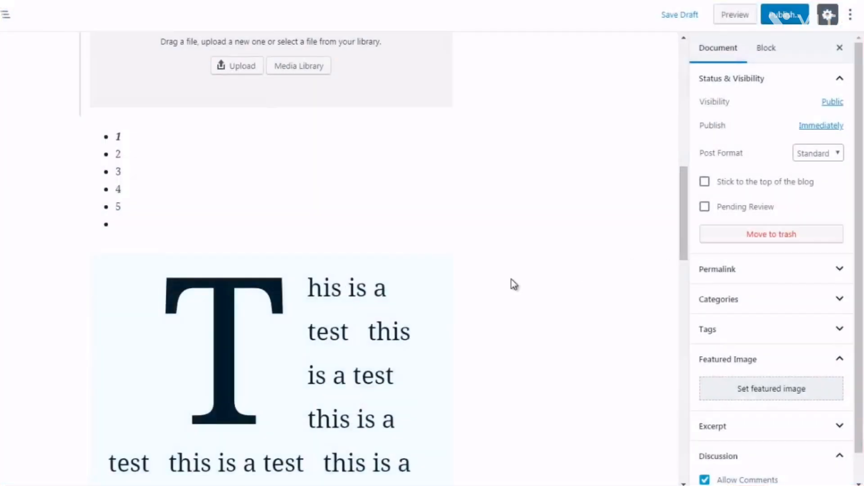
Insert a Code block from the formatting blocks between the list and the drop-cap paragraph, leaving it empty.
{"action": "mouse_move", "coordinate": [271, 241]}
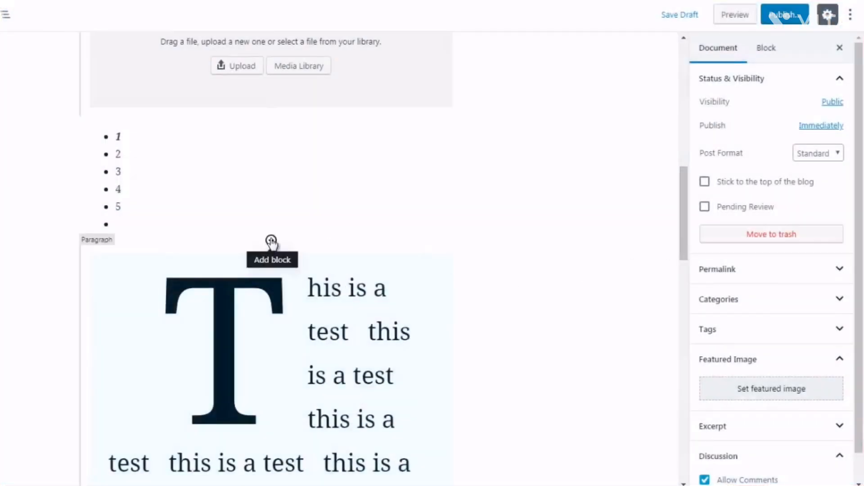
{"action": "left_click", "coordinate": [271, 240]}
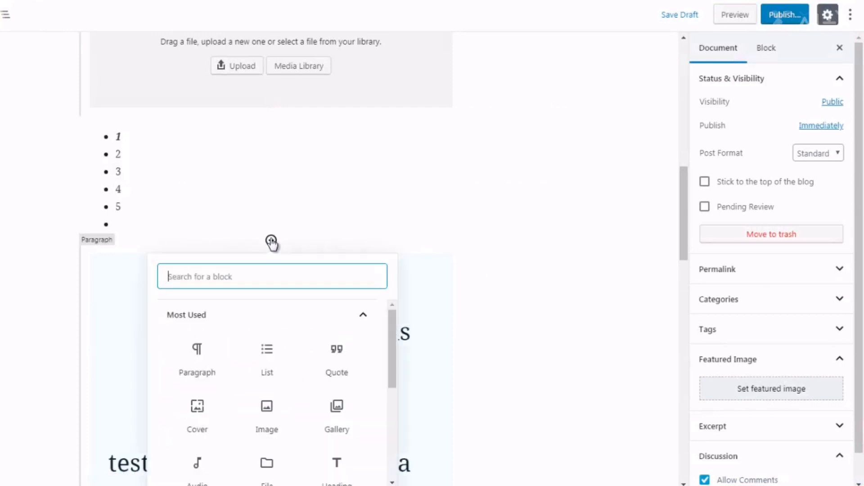
{"action": "left_click", "coordinate": [364, 315]}
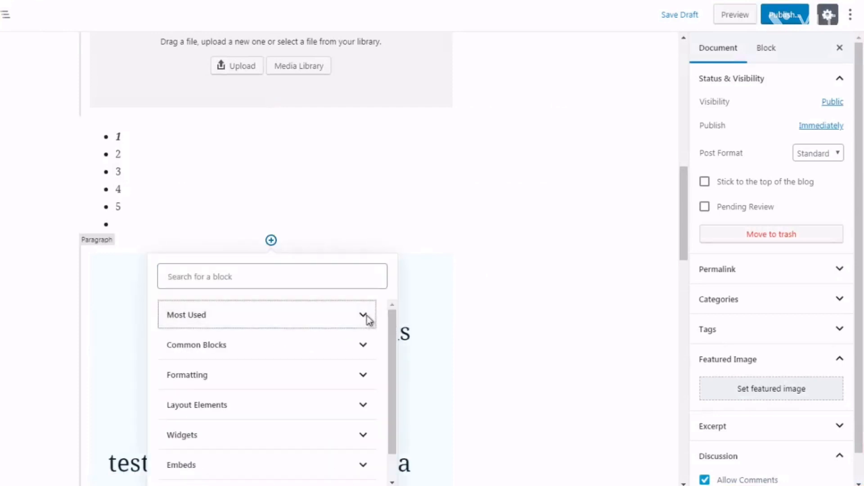
{"action": "scroll", "coordinate": [390, 339], "scroll_direction": "down", "scroll_amount": 1}
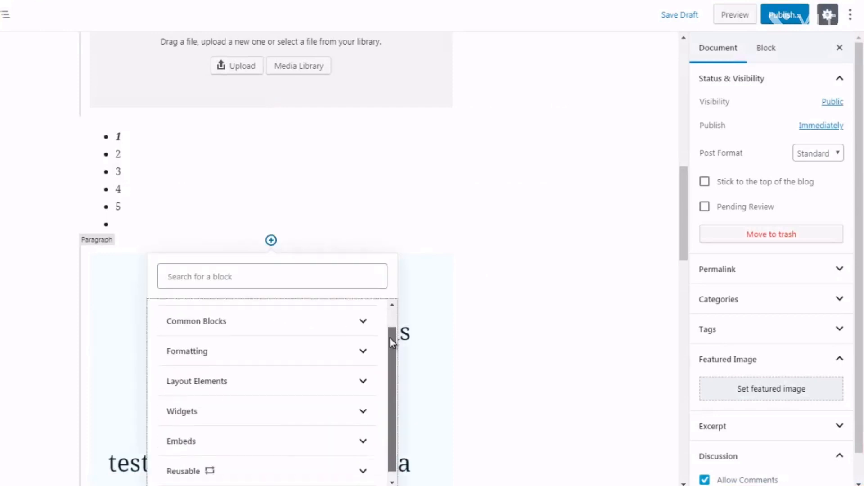
{"action": "left_click", "coordinate": [354, 358]}
{"action": "left_click_drag", "start_coordinate": [388, 356], "coordinate": [390, 358]}
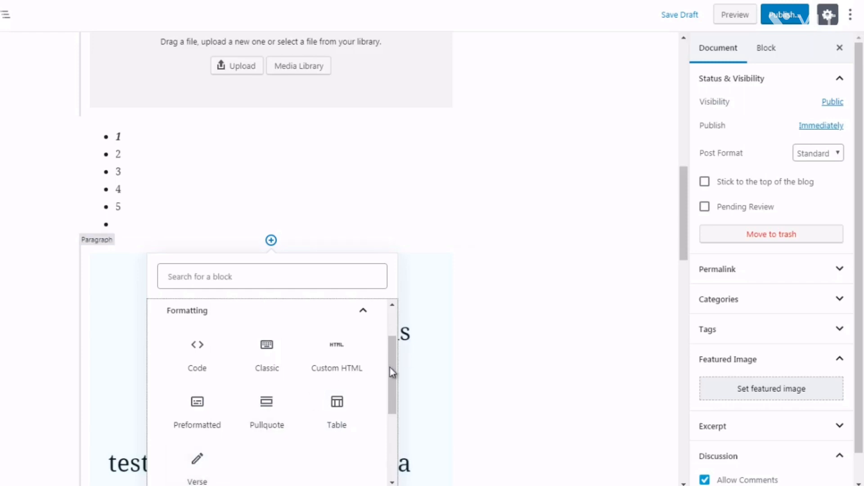
{"action": "left_click_drag", "start_coordinate": [390, 368], "coordinate": [390, 368]}
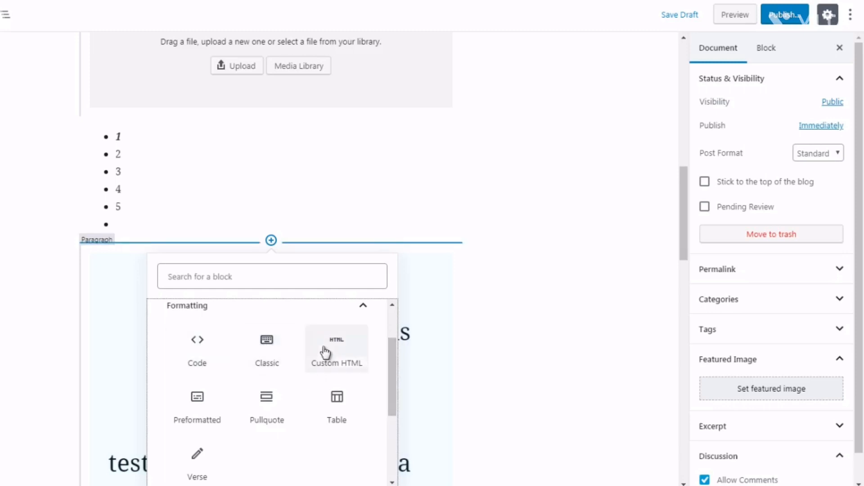
{"action": "left_click", "coordinate": [209, 358]}
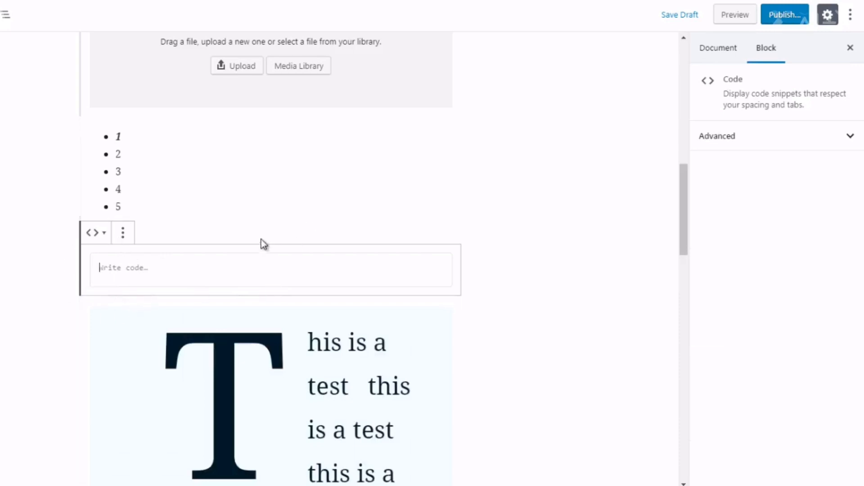
{"action": "left_click", "coordinate": [508, 239]}
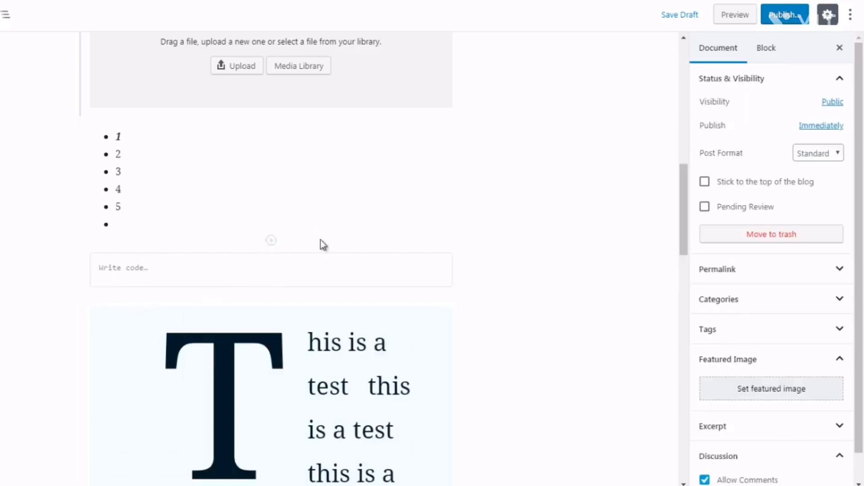
Insert a Custom HTML block from the formatting blocks between the list and the empty Code block.
{"action": "left_click", "coordinate": [271, 242]}
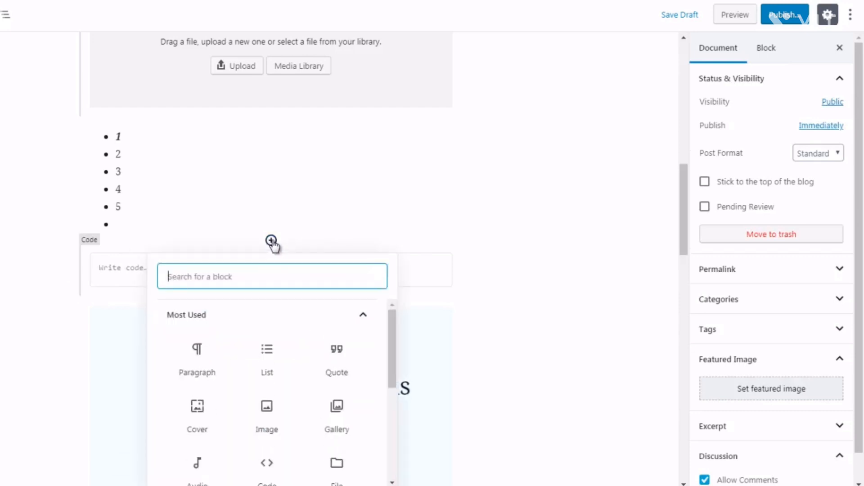
{"action": "left_click", "coordinate": [350, 320]}
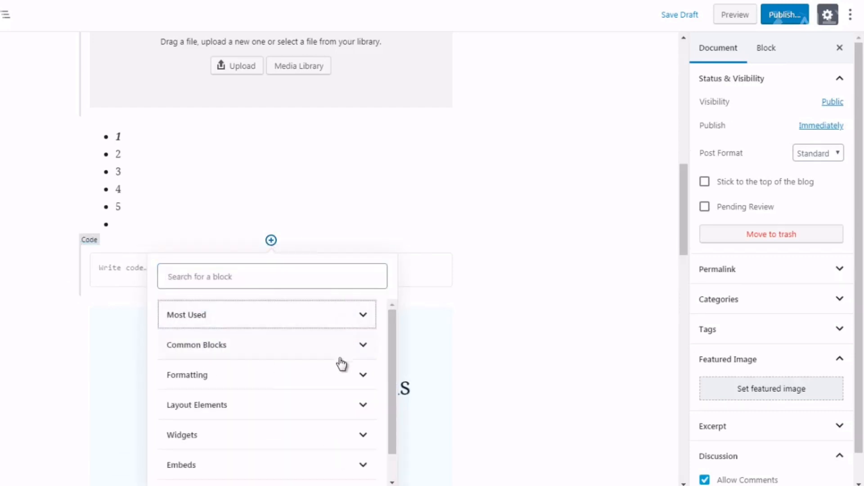
{"action": "left_click", "coordinate": [338, 376]}
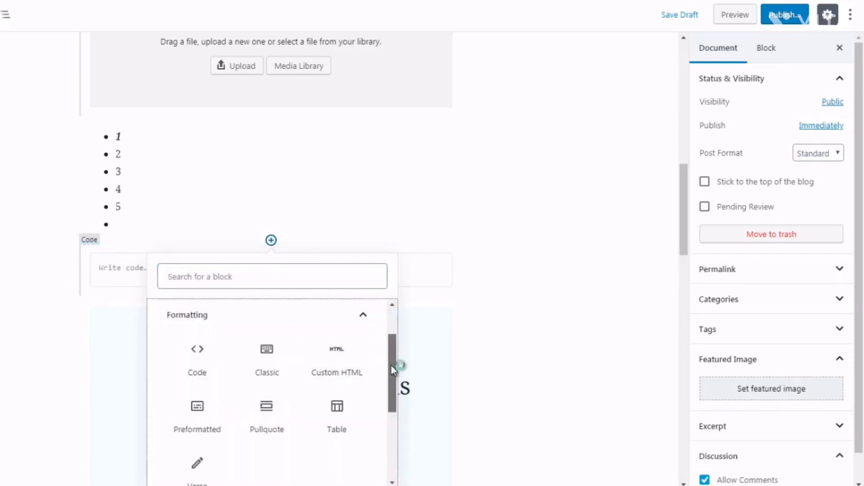
{"action": "scroll", "coordinate": [391, 366], "scroll_direction": "down", "scroll_amount": 1}
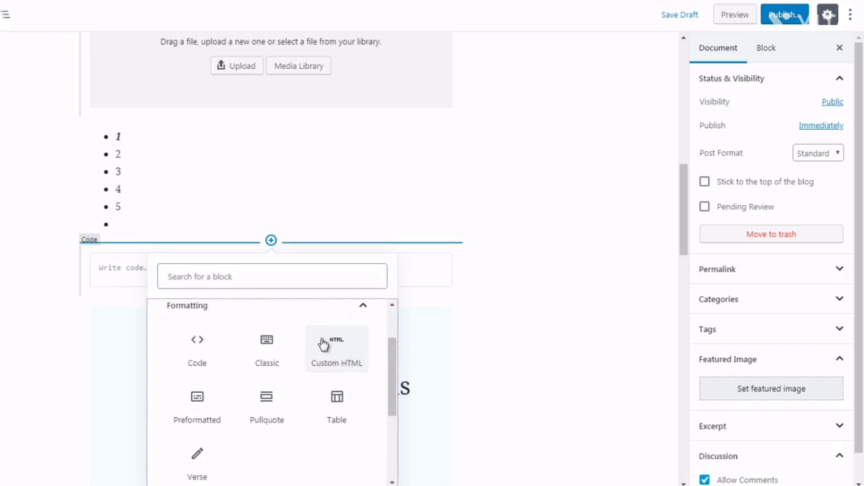
{"action": "left_click", "coordinate": [343, 355]}
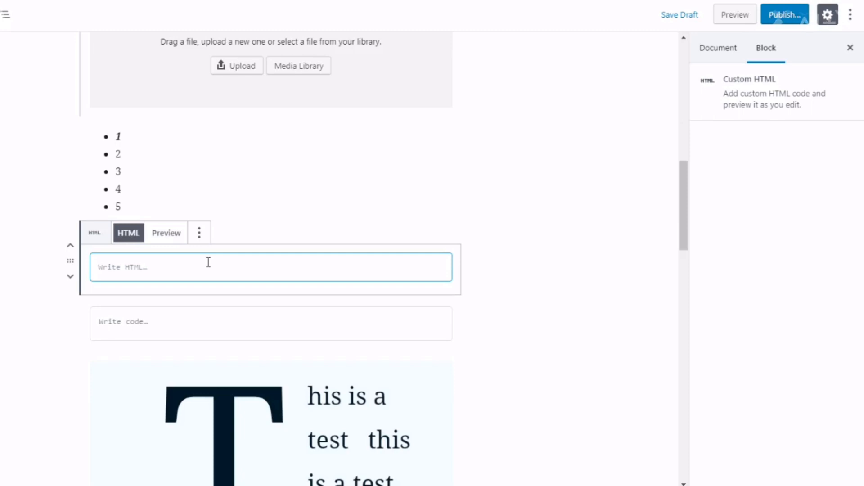
{"action": "type", "text": "<"}
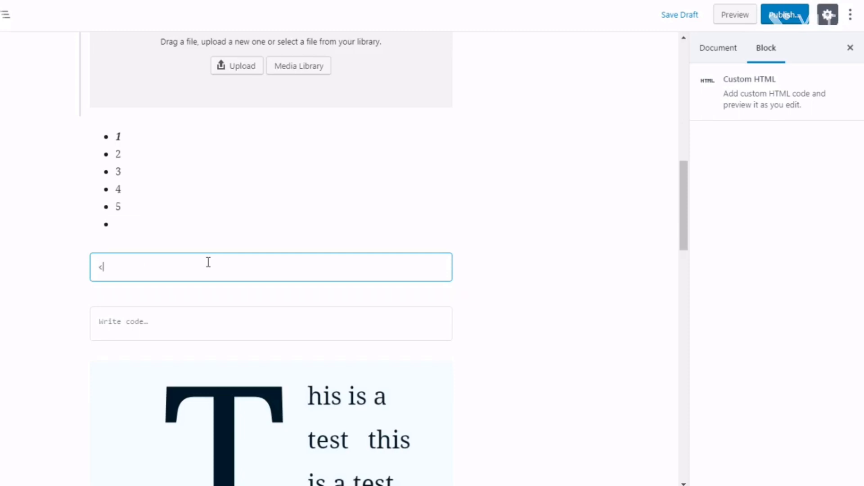
{"action": "type", "text": "a href=http://go"}
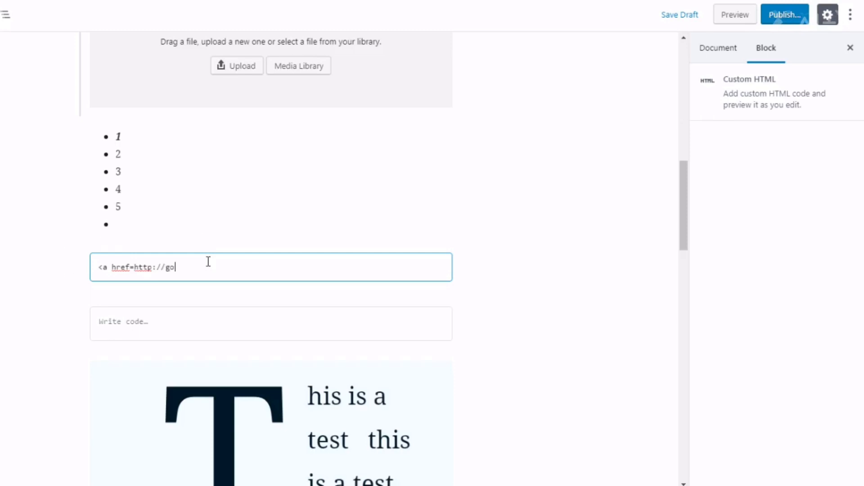
{"action": "type", "text": "ogle.co"}
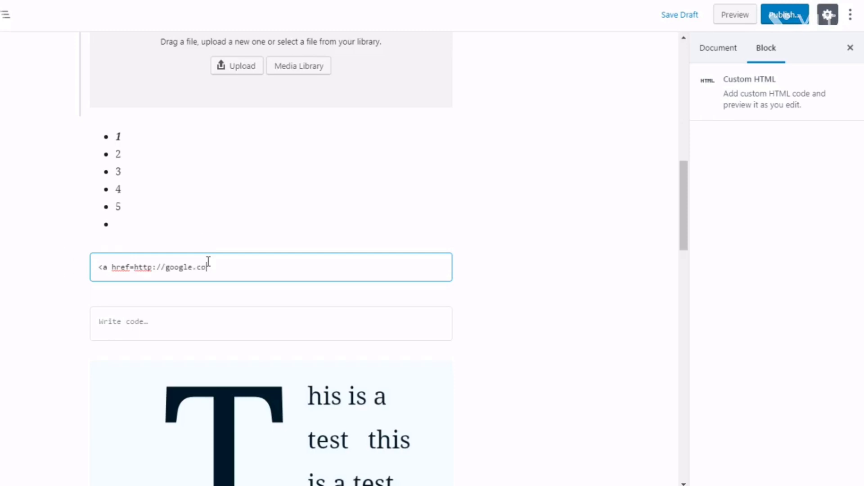
{"action": "type", "text": "m\"><google"}
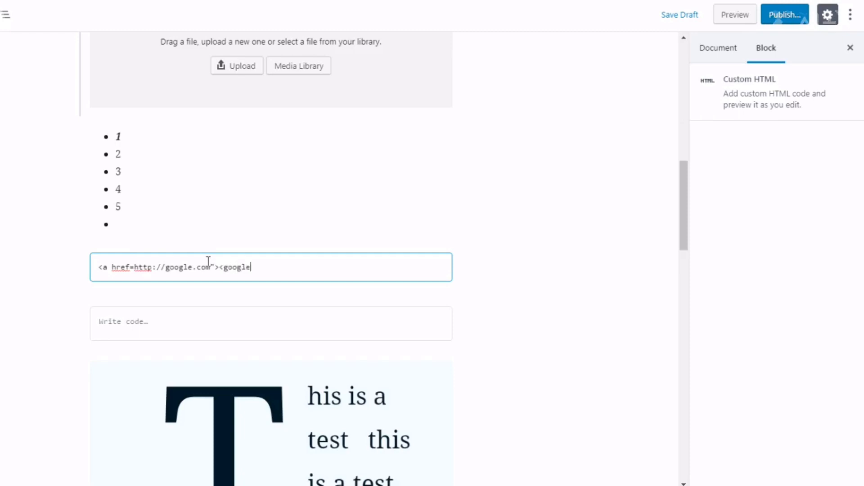
{"action": "key", "text": "BackSpace"}
{"action": "key", "text": "BackSpace"}
{"action": "key", "text": "BackSpace"}
{"action": "key", "text": "BackSpace"}
{"action": "key", "text": "BackSpace"}
{"action": "key", "text": "BackSpace"}
{"action": "key", "text": "BackSpace"}
{"action": "type", "text": "google"}
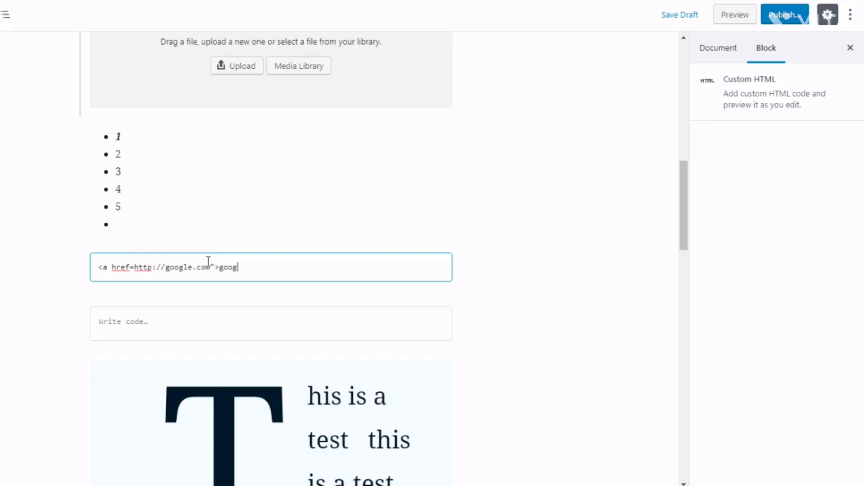
{"action": "type", "text": "</a>"}
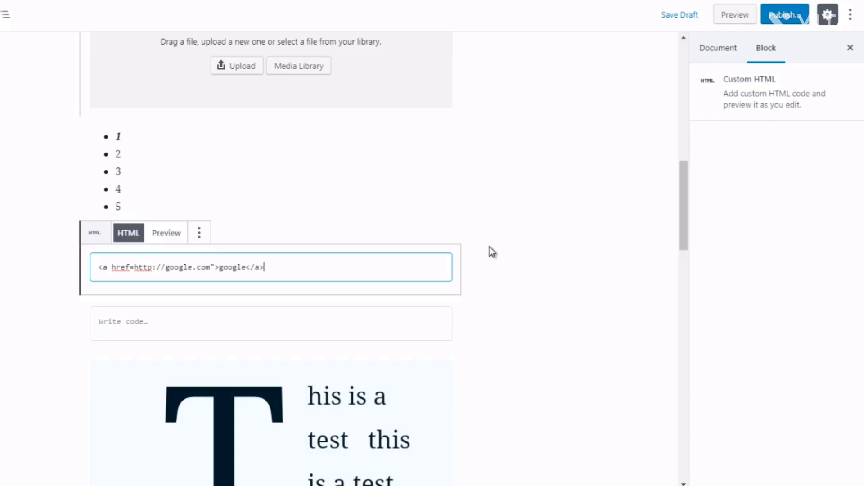
{"action": "left_click", "coordinate": [169, 234]}
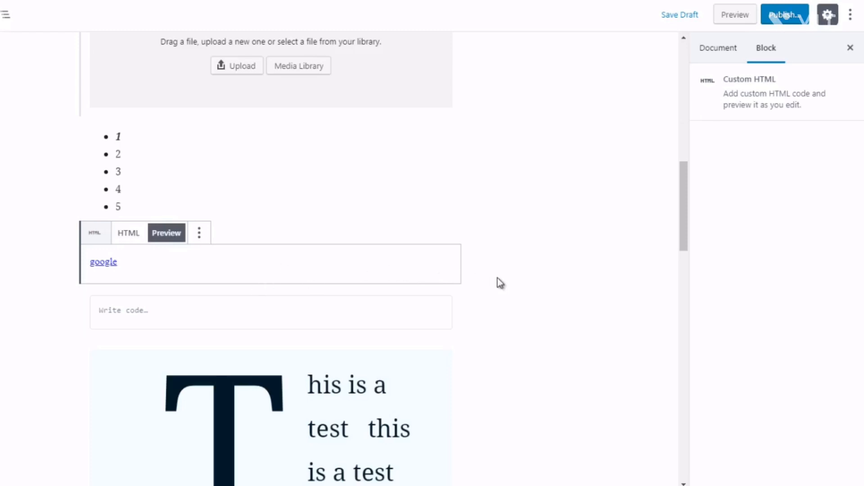
Insert a Classic block from the formatting blocks between the google link and the empty Code block.
{"action": "scroll", "coordinate": [315, 248], "scroll_direction": "down", "scroll_amount": 2}
{"action": "left_click", "coordinate": [346, 213]}
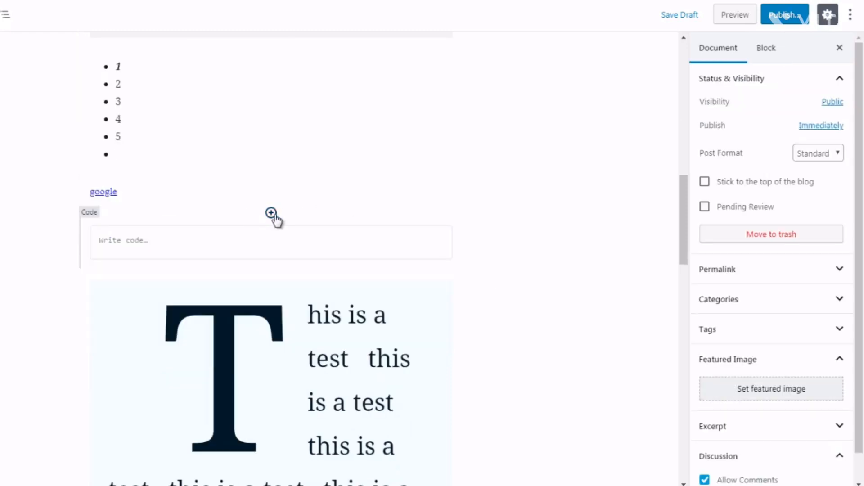
{"action": "left_click", "coordinate": [271, 212]}
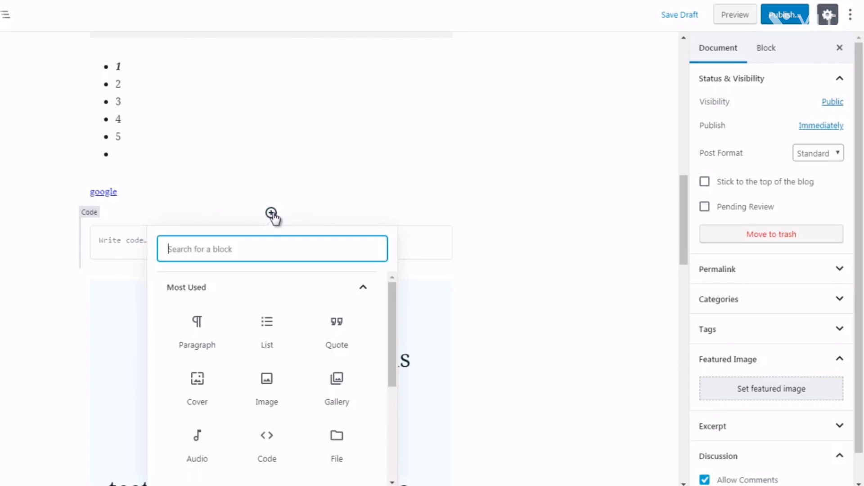
{"action": "left_click", "coordinate": [363, 287]}
{"action": "left_click", "coordinate": [356, 348]}
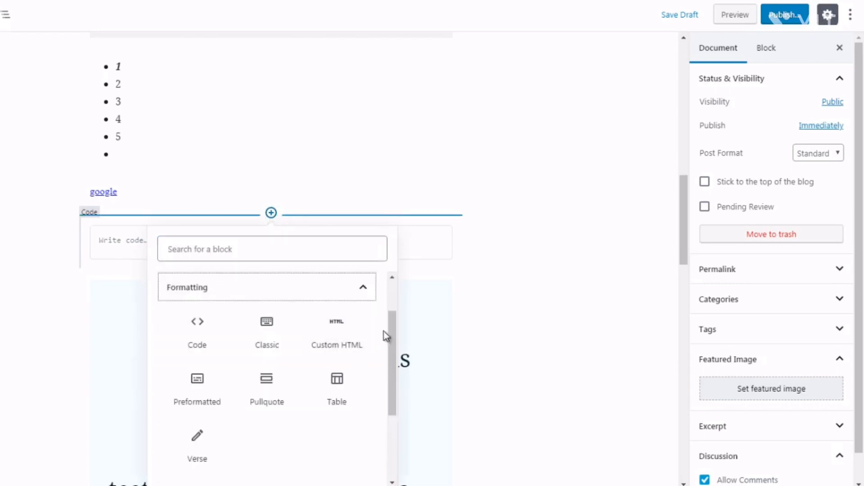
{"action": "left_click", "coordinate": [269, 331]}
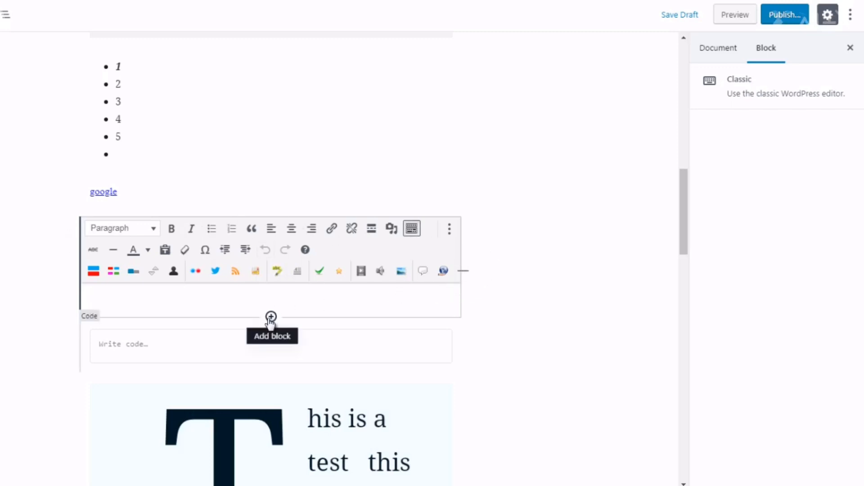
Insert a Preformatted block from the formatting blocks between the Classic and Code blocks, with the text "hello".
{"action": "left_click", "coordinate": [271, 318]}
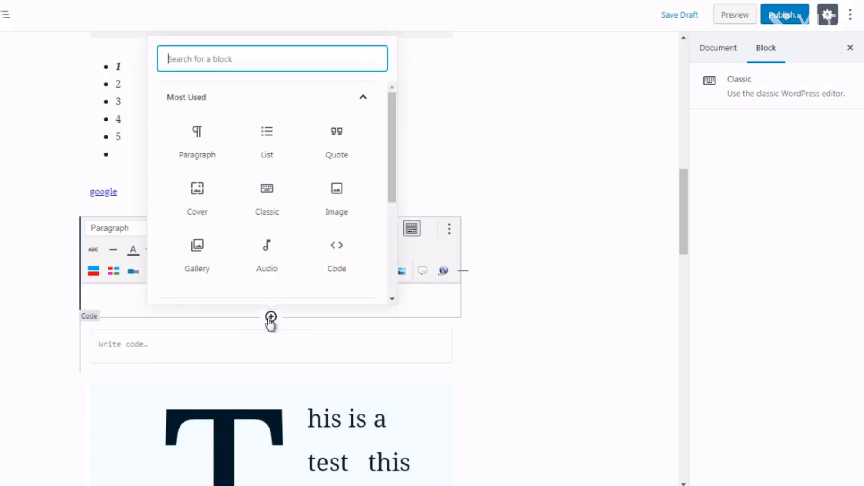
{"action": "left_click", "coordinate": [330, 100]}
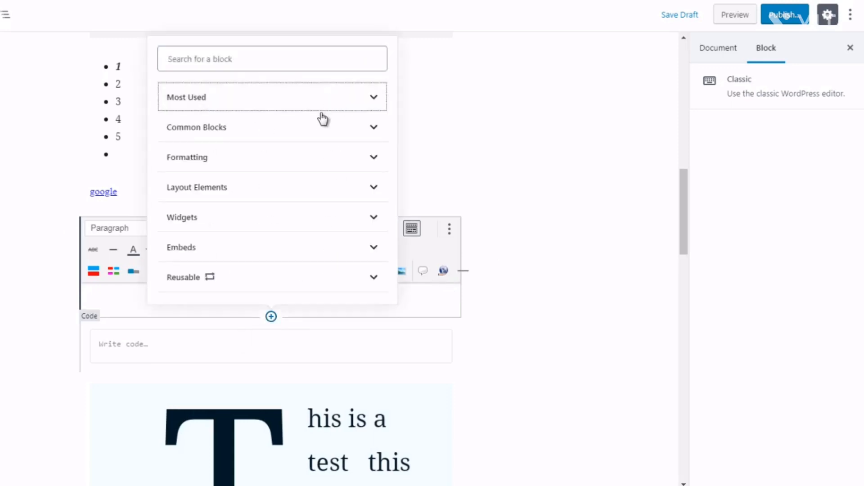
{"action": "left_click", "coordinate": [317, 161]}
{"action": "left_click", "coordinate": [197, 199]}
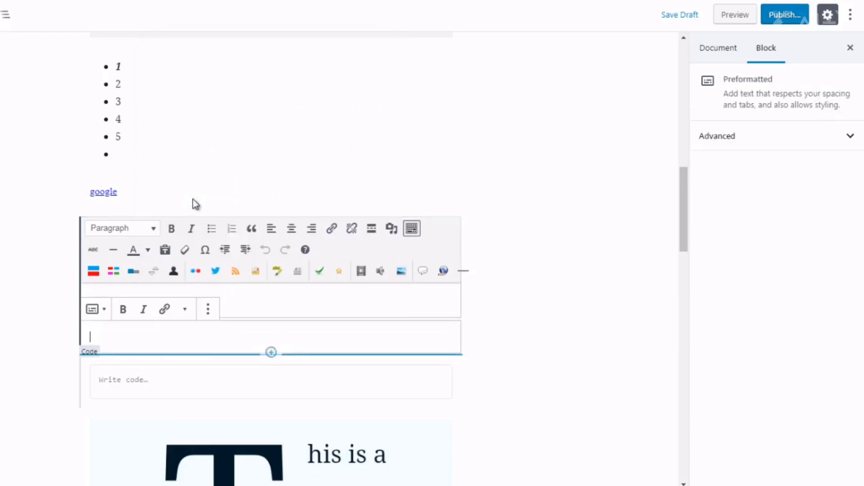
{"action": "type", "text": "hello"}
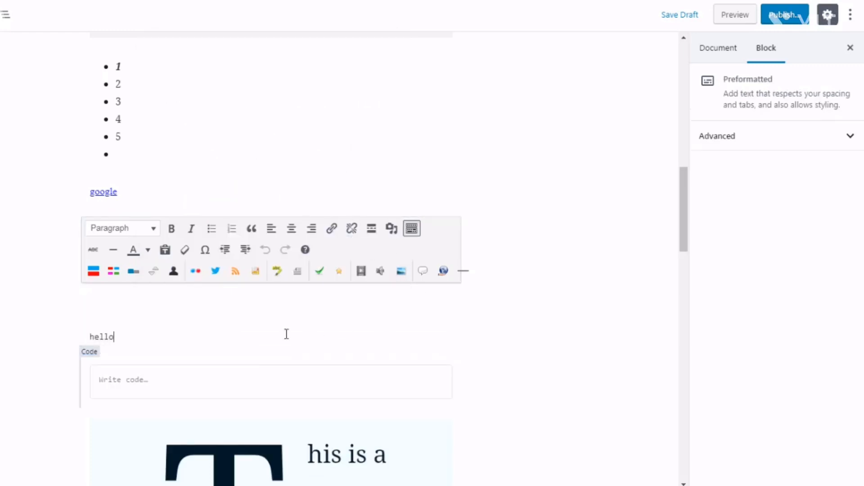
{"action": "key", "text": "ctrl+a"}
{"action": "key", "text": "ctrl+a"}
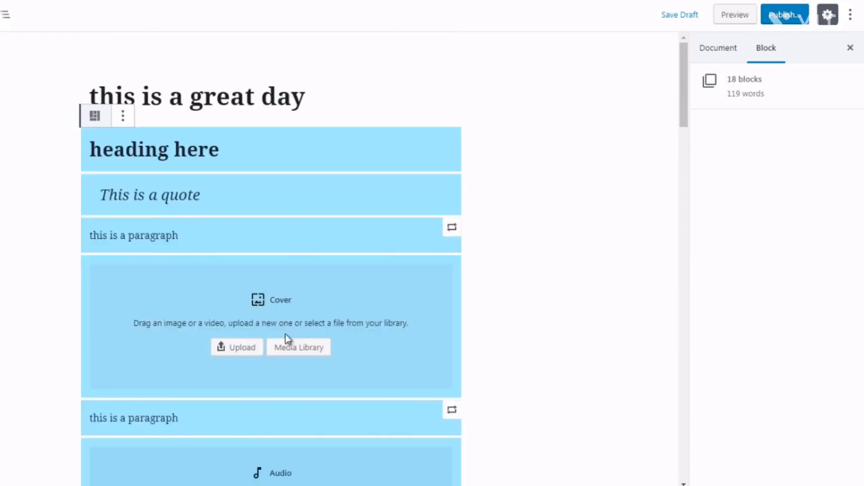
{"action": "left_click", "coordinate": [666, 151]}
{"action": "left_click", "coordinate": [682, 149]}
{"action": "left_click_drag", "start_coordinate": [684, 149], "coordinate": [691, 219]}
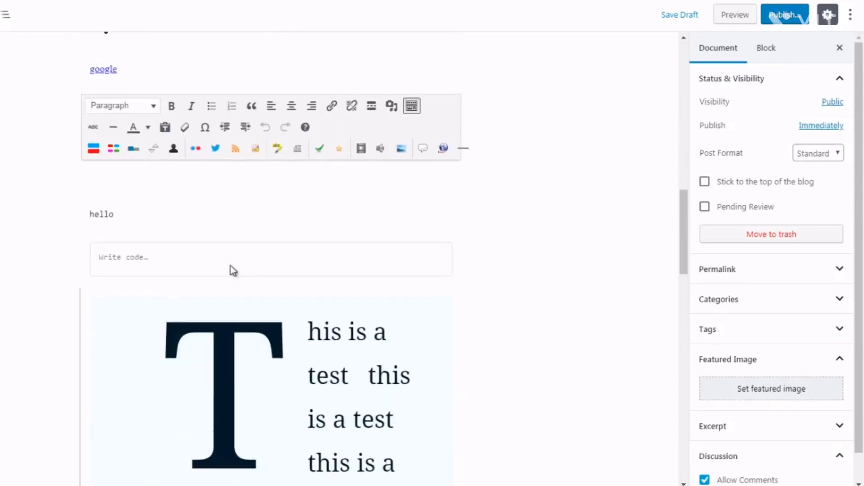
Remove the empty Code block, replace the Preformatted block's text with "test" and deselect the block.
{"action": "left_click_drag", "start_coordinate": [222, 269], "coordinate": [191, 261]}
{"action": "left_click", "coordinate": [189, 260]}
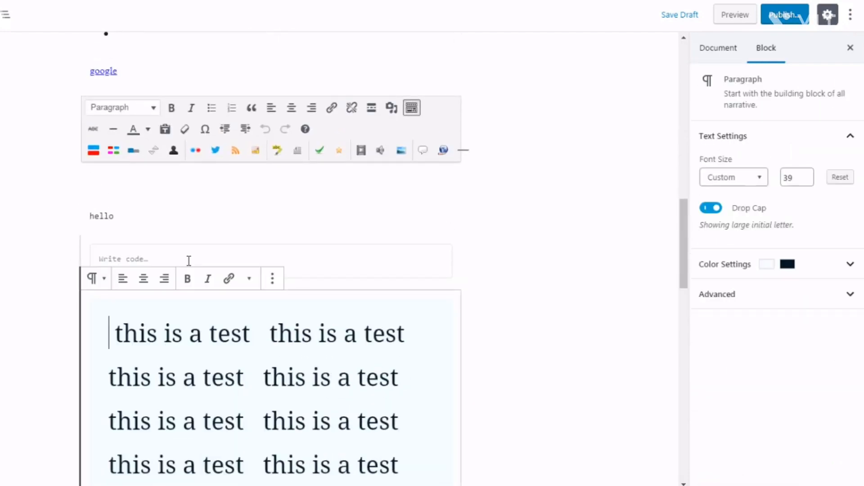
{"action": "left_click", "coordinate": [166, 259]}
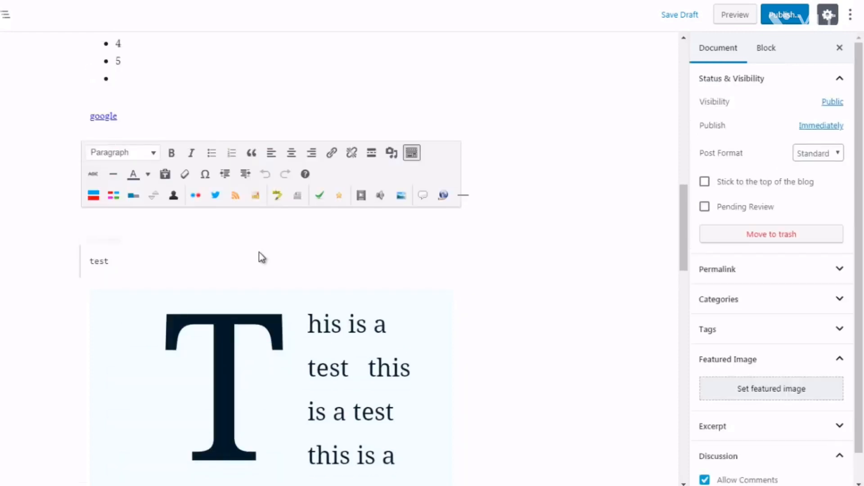
{"action": "left_click", "coordinate": [258, 252]}
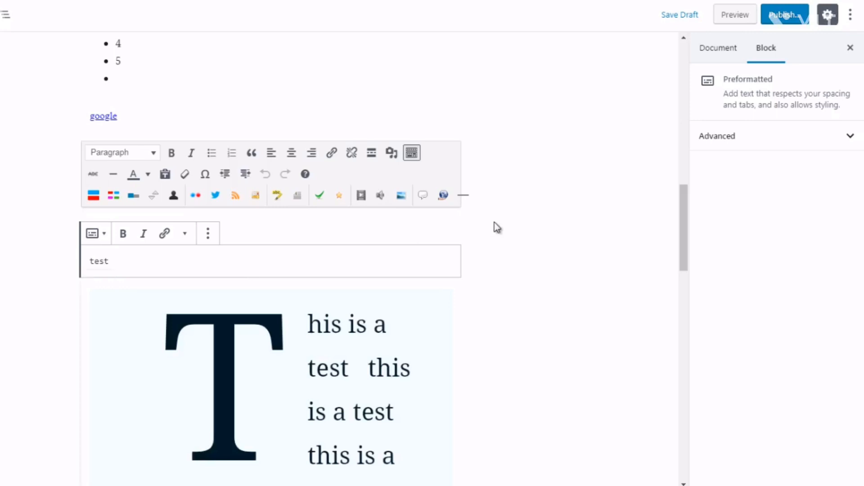
{"action": "left_click", "coordinate": [485, 253]}
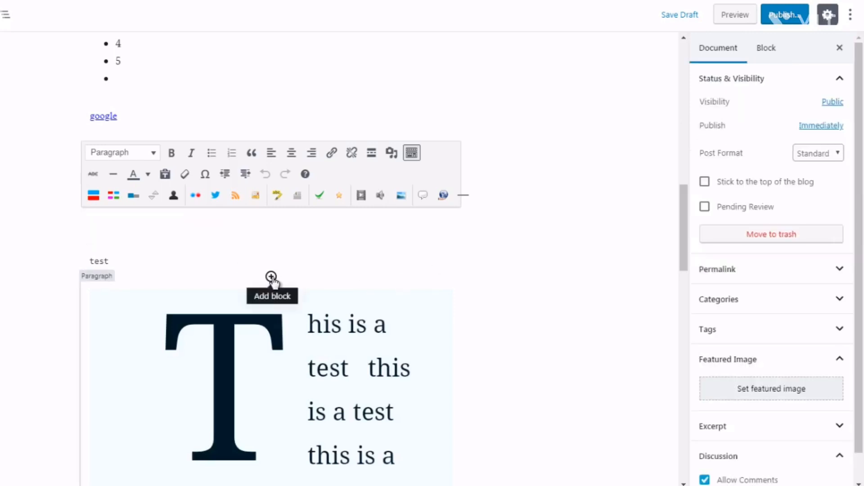
Insert a Table block with 3 columns and 5 rows between the Preformatted block and the drop-cap paragraph.
{"action": "left_click", "coordinate": [271, 278]}
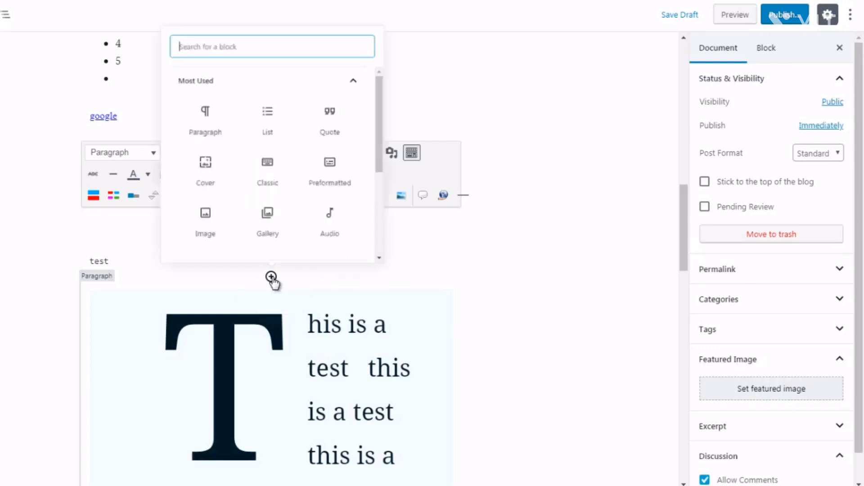
{"action": "left_click", "coordinate": [314, 63]}
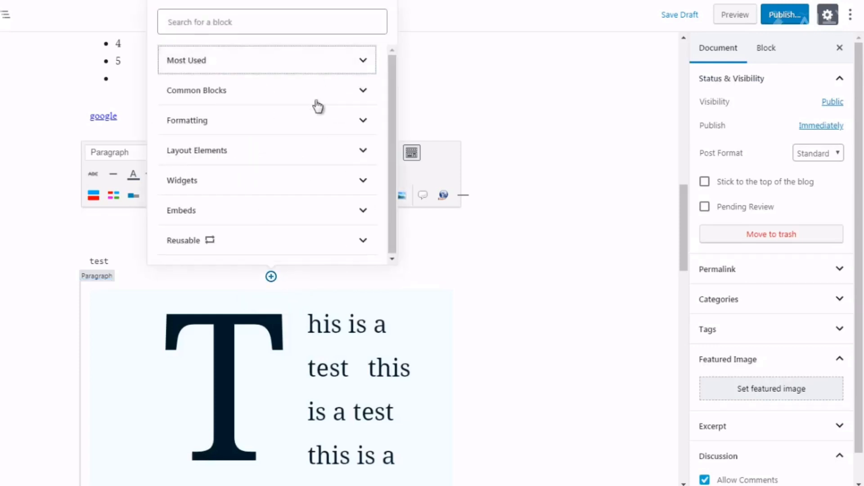
{"action": "left_click", "coordinate": [321, 131]}
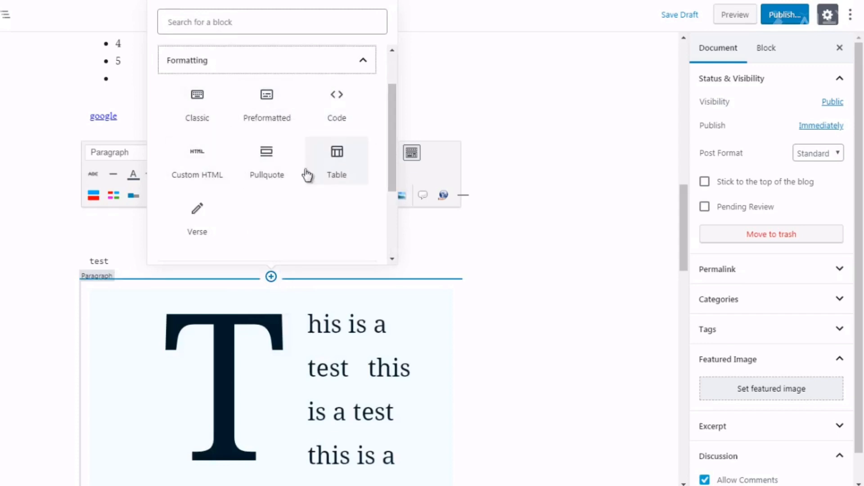
{"action": "left_click", "coordinate": [337, 180]}
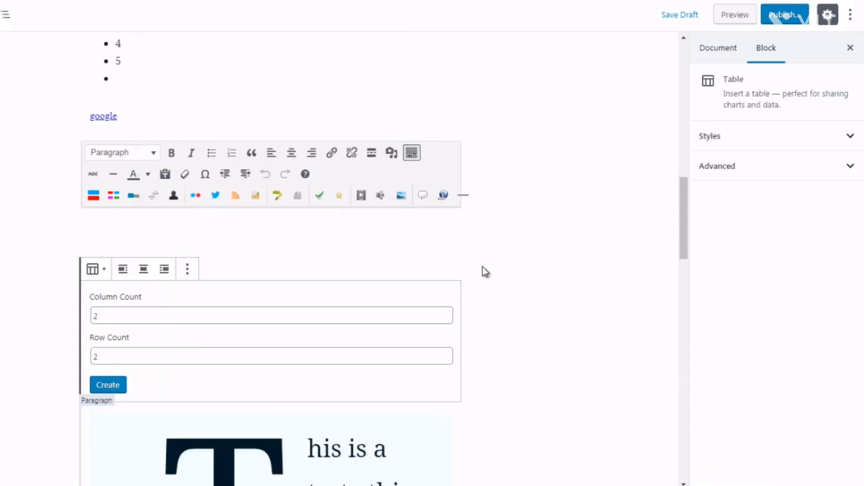
{"action": "left_click", "coordinate": [96, 316]}
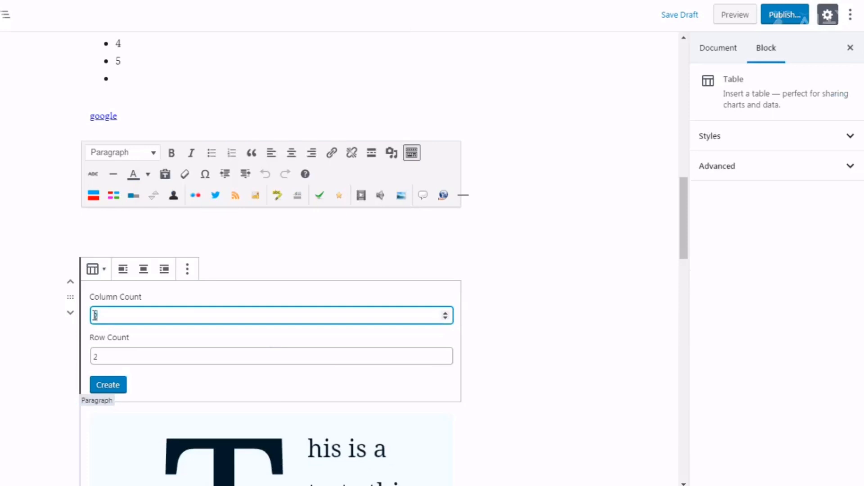
{"action": "double_click", "coordinate": [92, 357]}
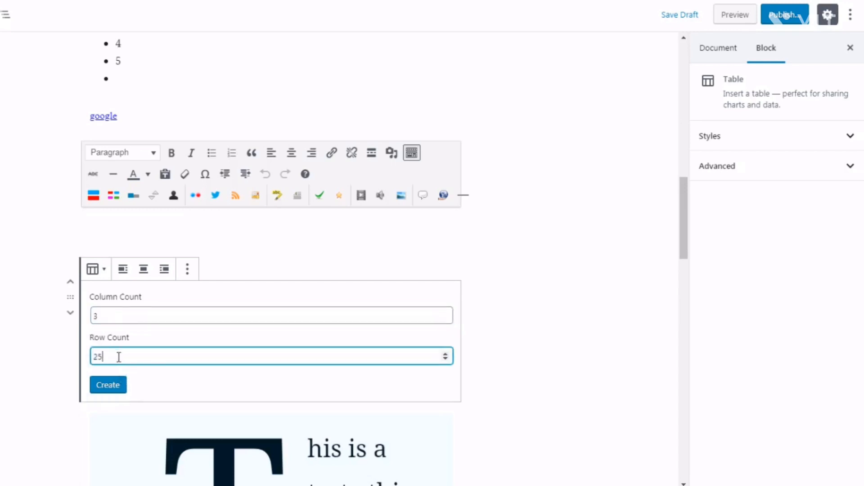
{"action": "left_click", "coordinate": [108, 385]}
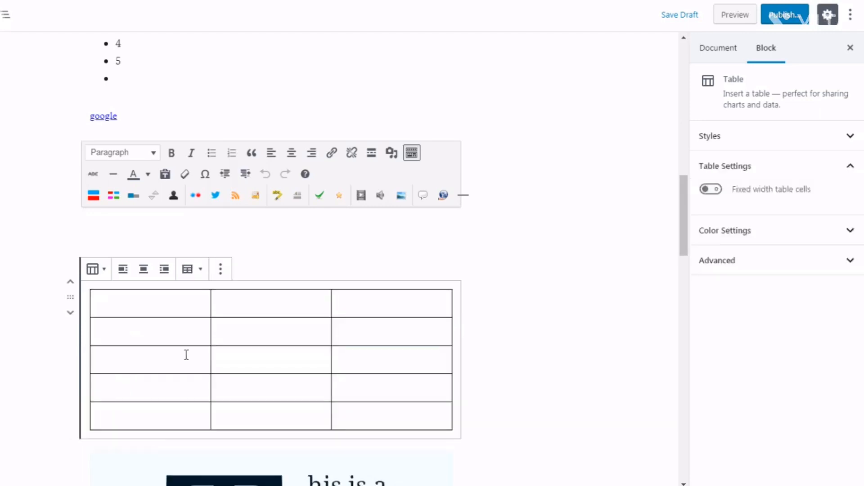
Select several cells in the table's first two rows to try them for editing, then deselect the table.
{"action": "left_click", "coordinate": [208, 307]}
{"action": "left_click", "coordinate": [237, 306]}
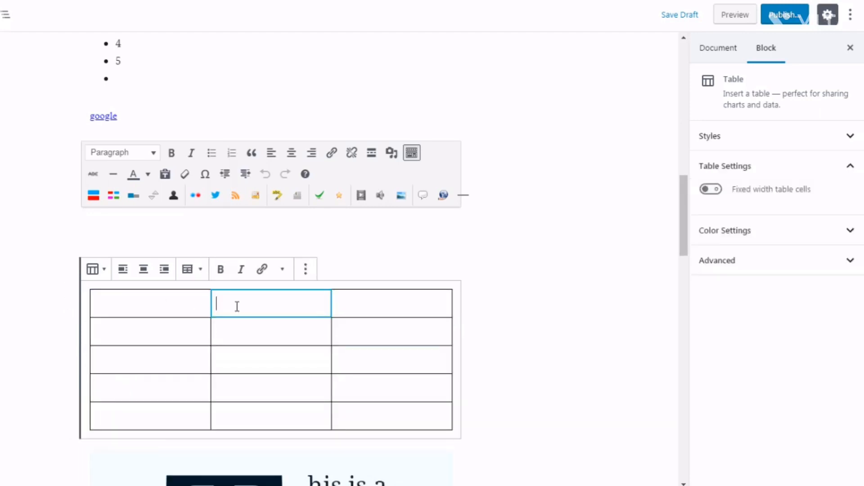
{"action": "left_click", "coordinate": [358, 307]}
{"action": "left_click", "coordinate": [357, 336]}
{"action": "left_click", "coordinate": [265, 330]}
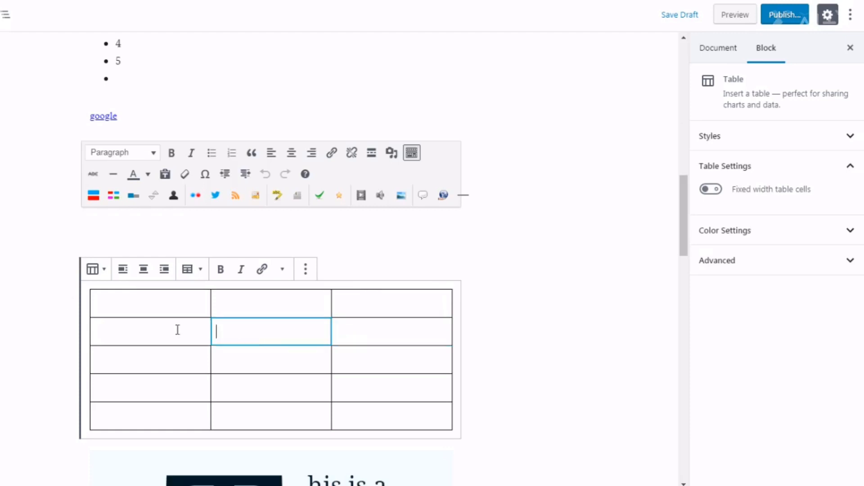
{"action": "left_click", "coordinate": [167, 327]}
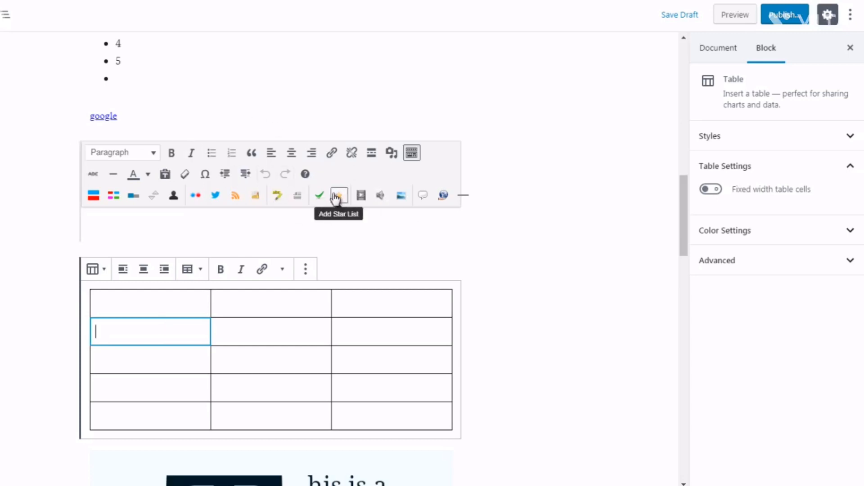
{"action": "left_click", "coordinate": [493, 293]}
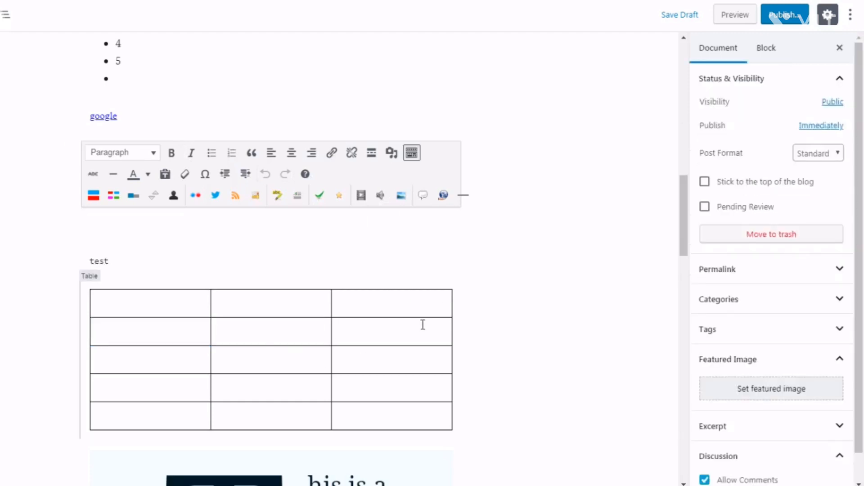
Insert a Verse block from the formatting blocks between the Preformatted block and the table, with the text "test", and deselect it.
{"action": "mouse_move", "coordinate": [271, 279]}
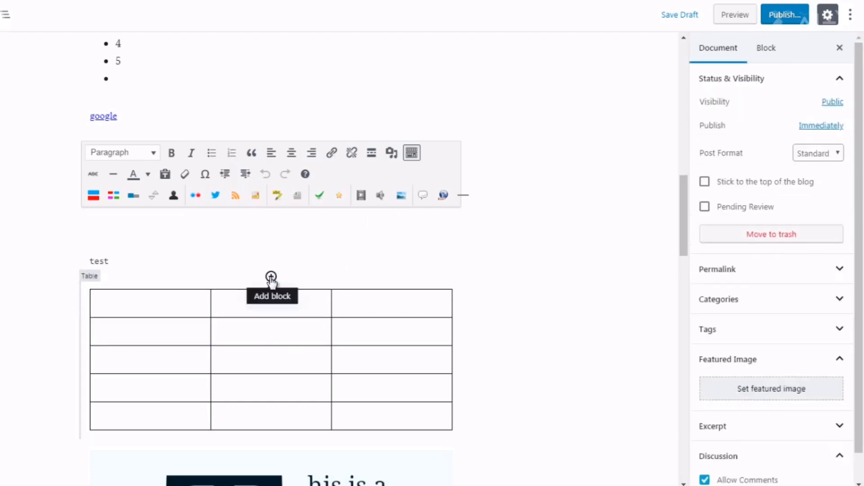
{"action": "left_click", "coordinate": [271, 277]}
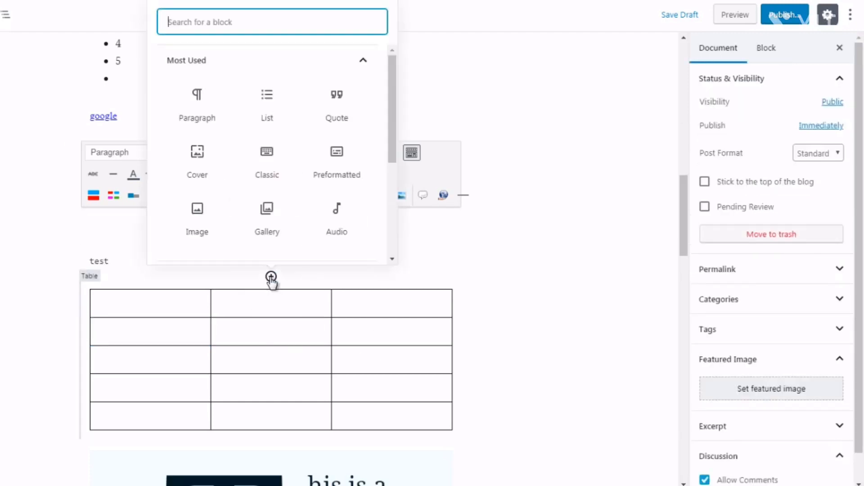
{"action": "left_click", "coordinate": [290, 67]}
{"action": "left_click", "coordinate": [247, 123]}
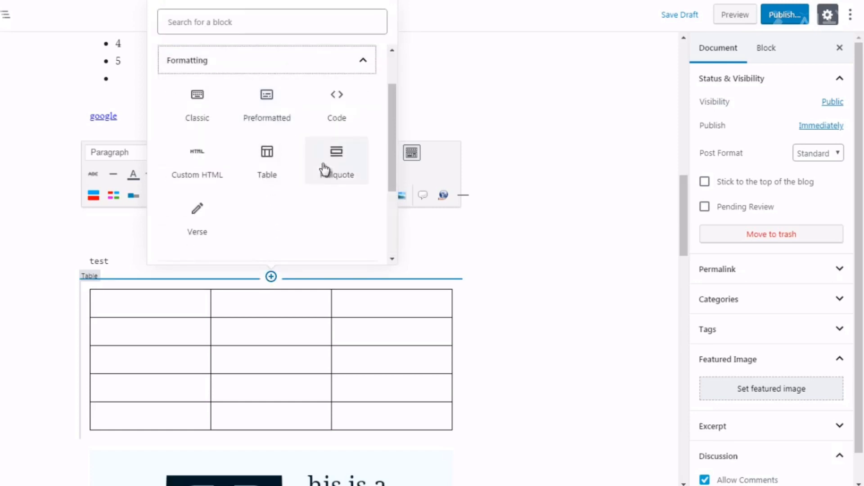
{"action": "left_click", "coordinate": [196, 225]}
{"action": "type", "text": "t"}
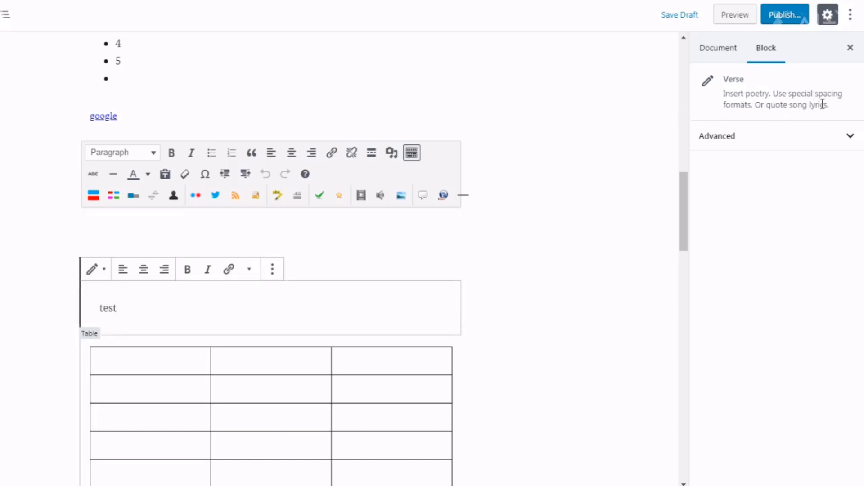
{"action": "double_click", "coordinate": [110, 309]}
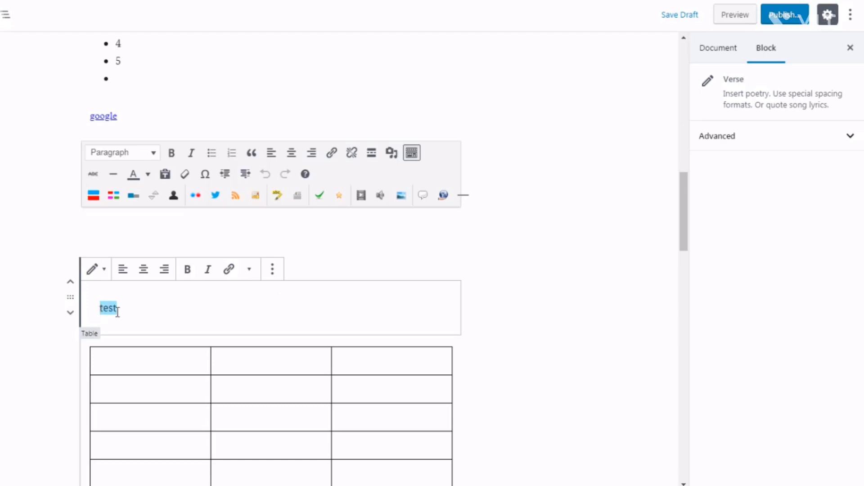
{"action": "left_click", "coordinate": [476, 294]}
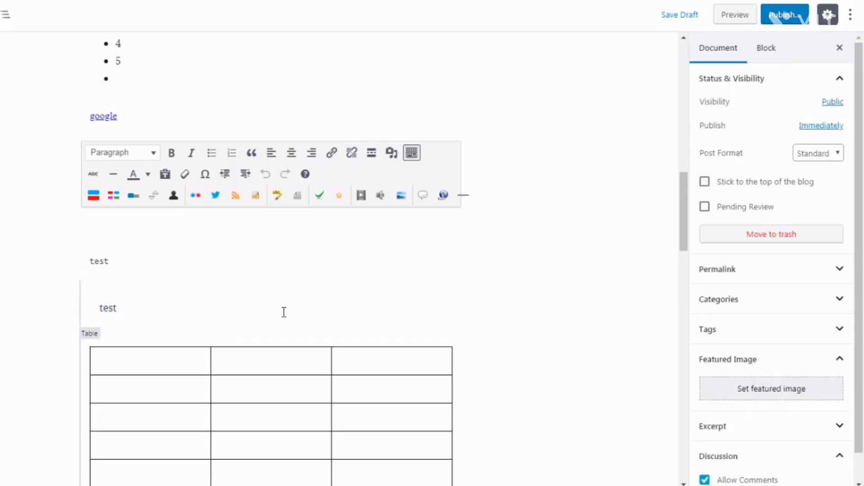
Insert a Pullquote block from the formatting blocks between the Verse block and the table, with the text "this is a quote".
{"action": "left_click", "coordinate": [272, 335]}
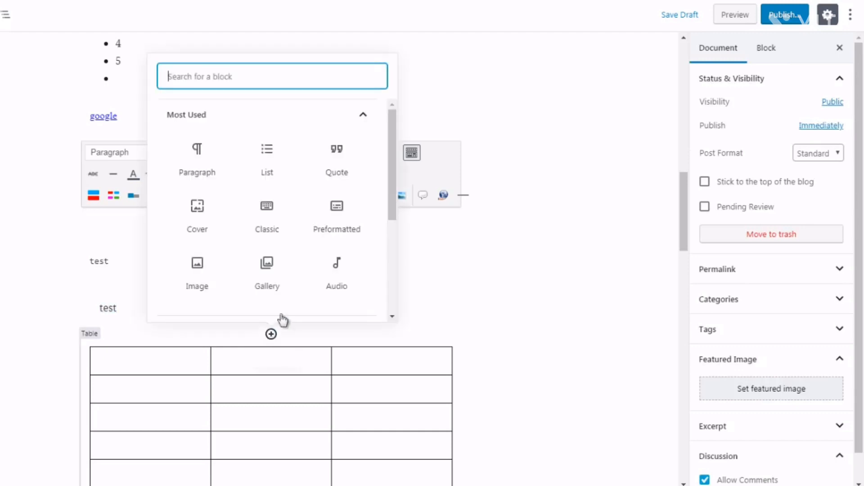
{"action": "left_click", "coordinate": [323, 122]}
{"action": "left_click", "coordinate": [318, 175]}
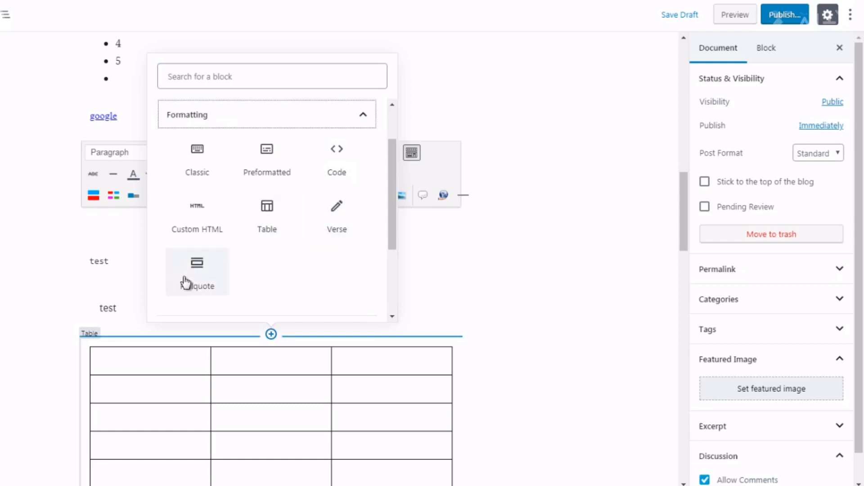
{"action": "left_click", "coordinate": [201, 285]}
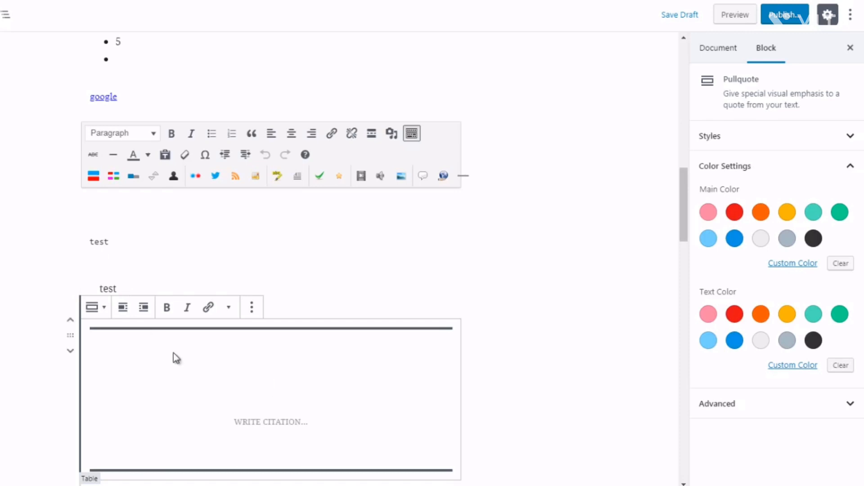
{"action": "type", "text": "t"}
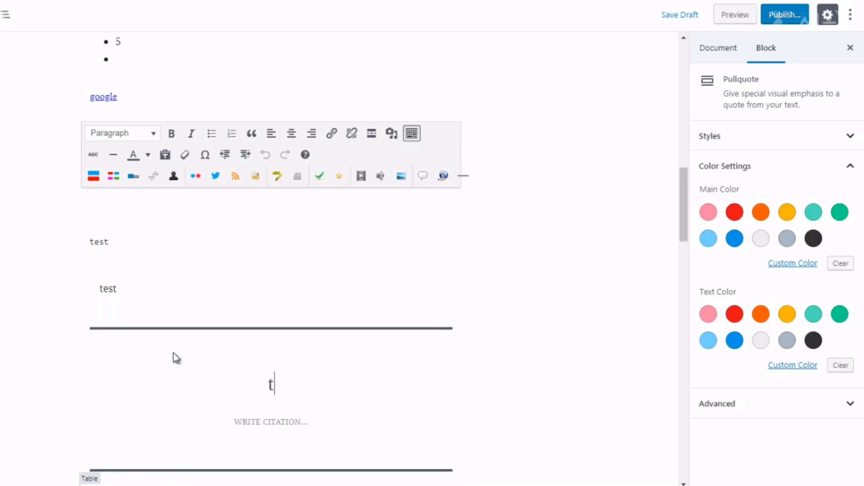
{"action": "type", "text": "his is a quote"}
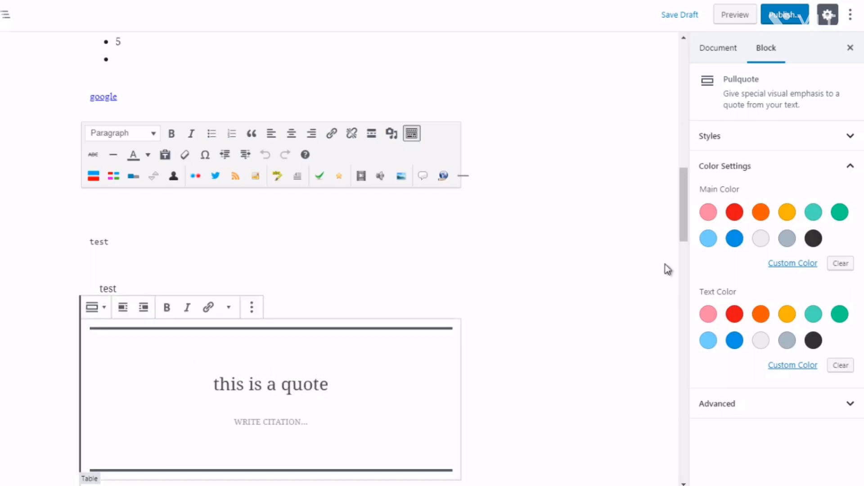
Try red, blue and black as the pullquote's main color, ending on red.
{"action": "left_click", "coordinate": [737, 216]}
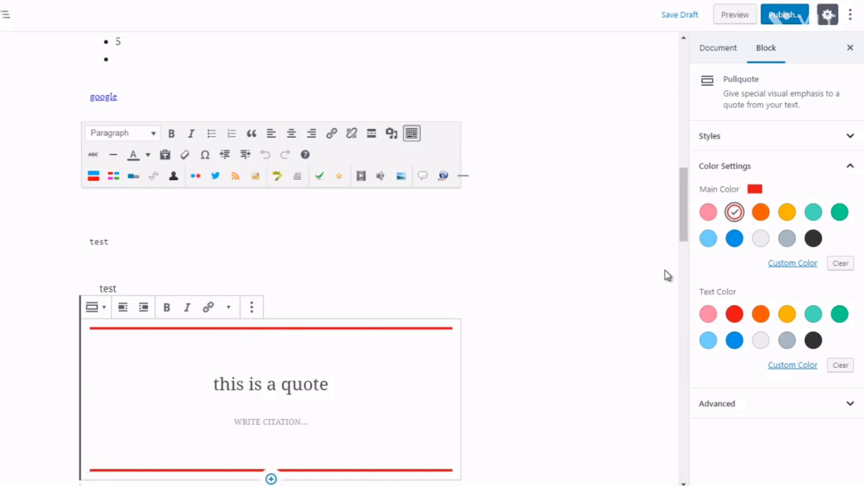
{"action": "left_click_drag", "start_coordinate": [680, 217], "coordinate": [684, 241]}
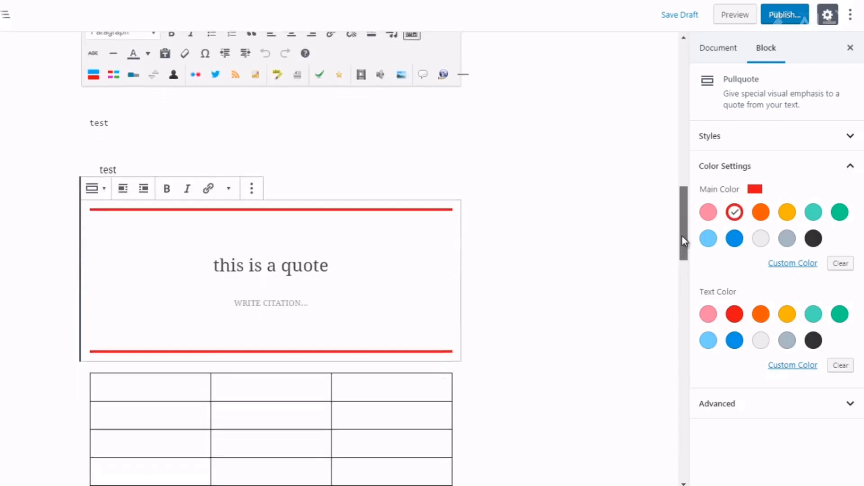
{"action": "left_click", "coordinate": [736, 241]}
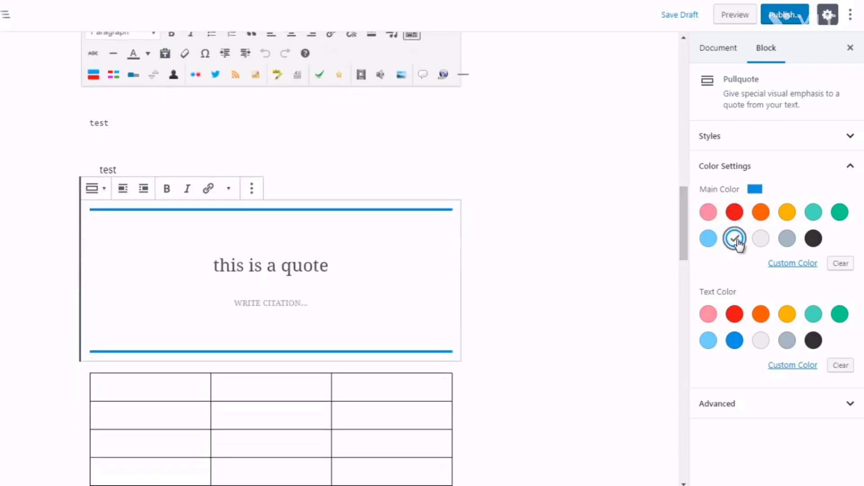
{"action": "left_click", "coordinate": [815, 246]}
{"action": "left_click", "coordinate": [734, 212]}
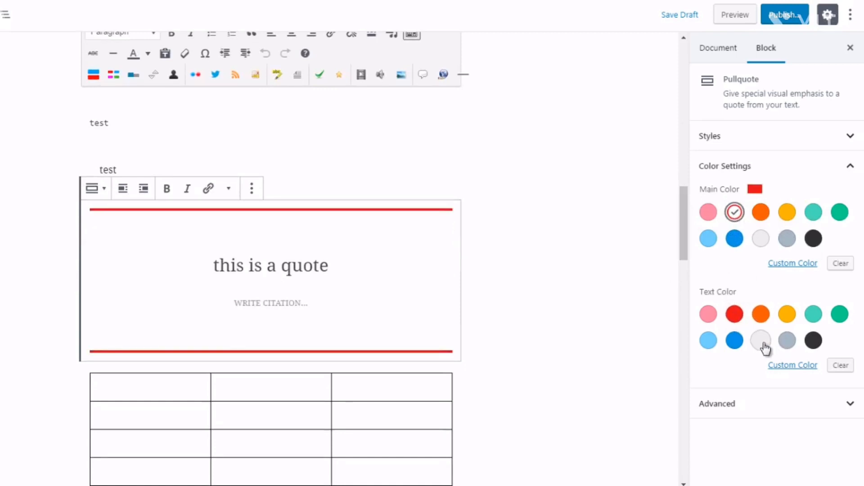
Try black, grey, orange and green in turn as the pullquote's text color.
{"action": "left_click", "coordinate": [815, 342]}
{"action": "left_click", "coordinate": [787, 341]}
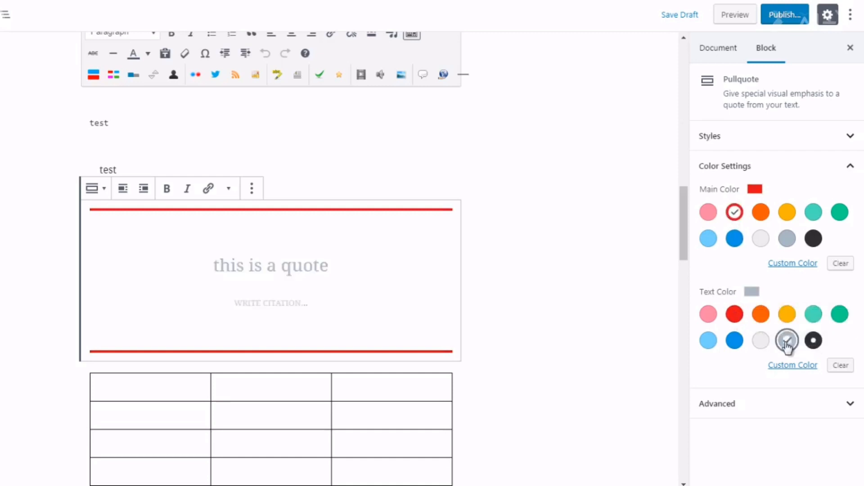
{"action": "left_click", "coordinate": [759, 317]}
{"action": "left_click", "coordinate": [845, 318]}
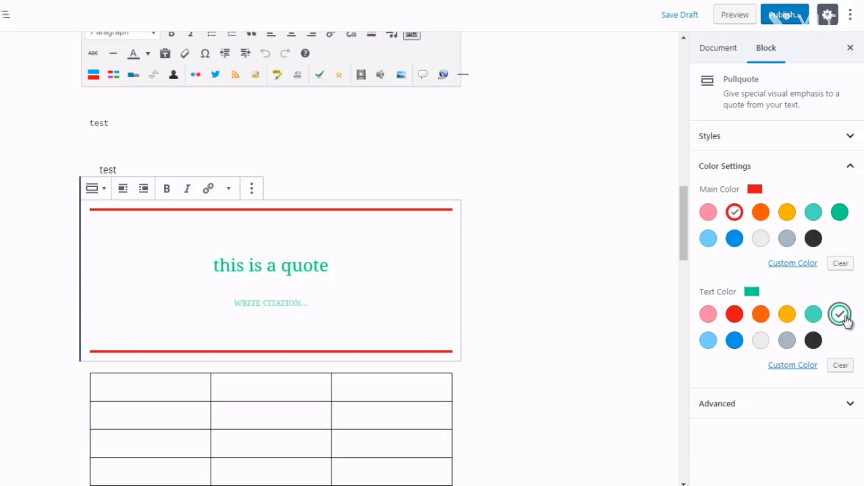
Set the pullquote's main color to green and, after trying red, its text color to blue.
{"action": "left_click", "coordinate": [838, 219]}
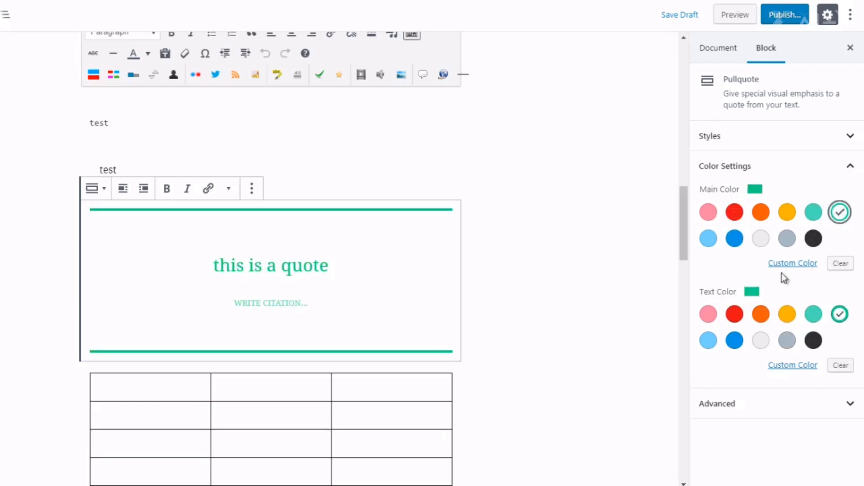
{"action": "left_click", "coordinate": [735, 315]}
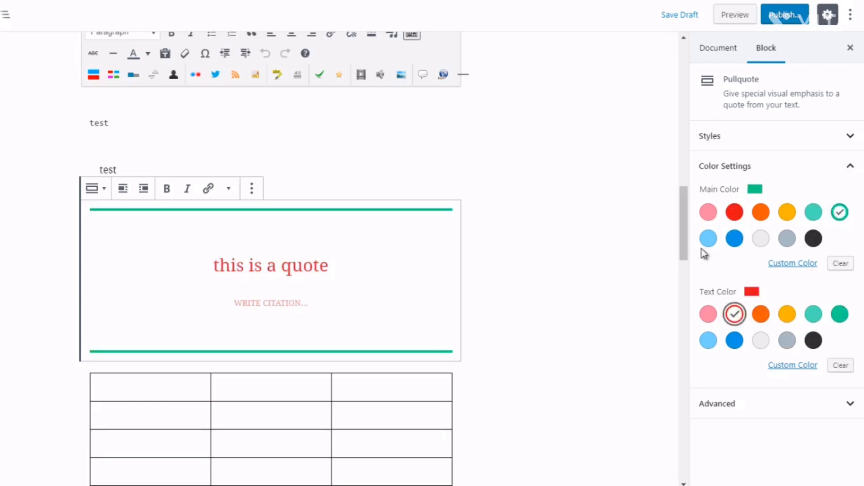
{"action": "left_click", "coordinate": [734, 341]}
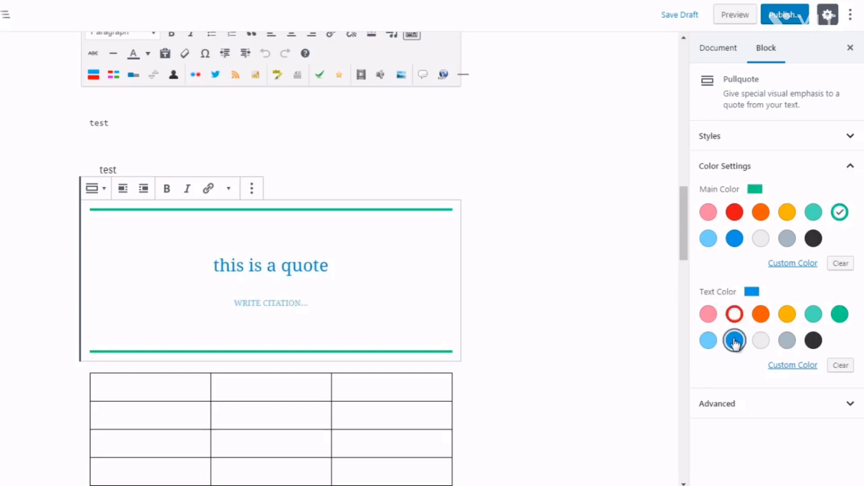
Insert a Button block from the layout elements between the drop-cap paragraph and the empty list.
{"action": "left_click_drag", "start_coordinate": [685, 211], "coordinate": [684, 231]}
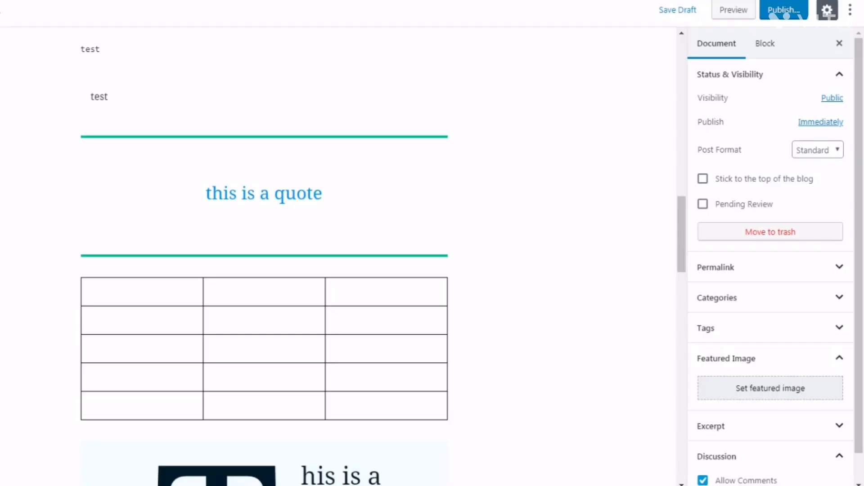
{"action": "scroll", "coordinate": [342, 257], "scroll_direction": "down", "scroll_amount": 12}
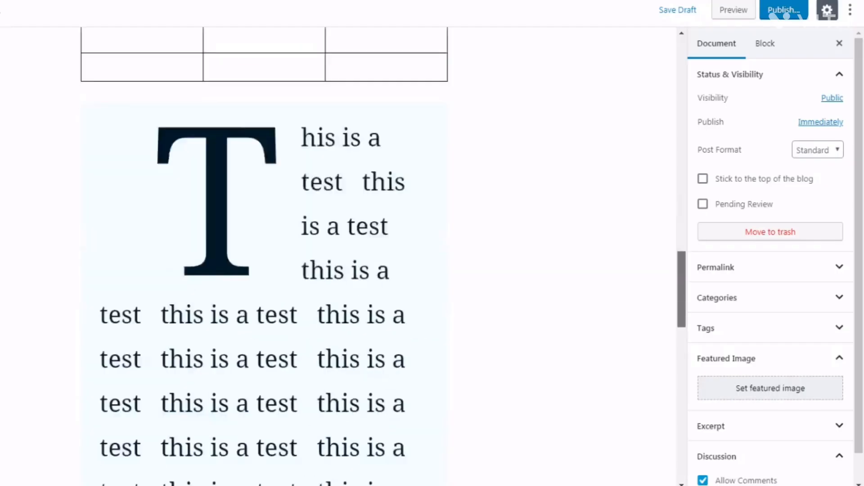
{"action": "scroll", "coordinate": [342, 256], "scroll_direction": "down", "scroll_amount": 3}
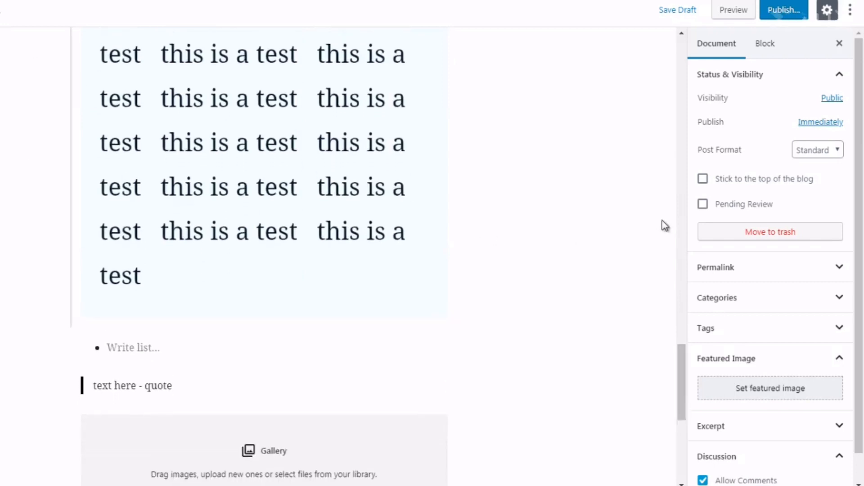
{"action": "key", "text": "Return"}
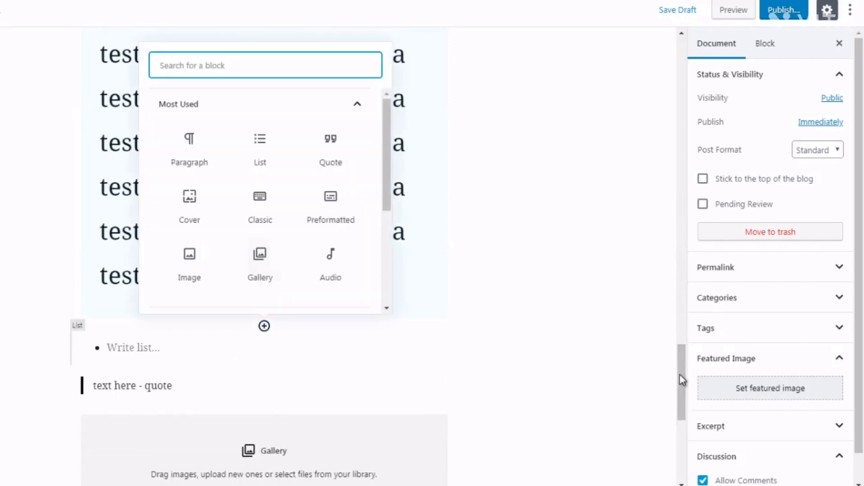
{"action": "left_click", "coordinate": [315, 104]}
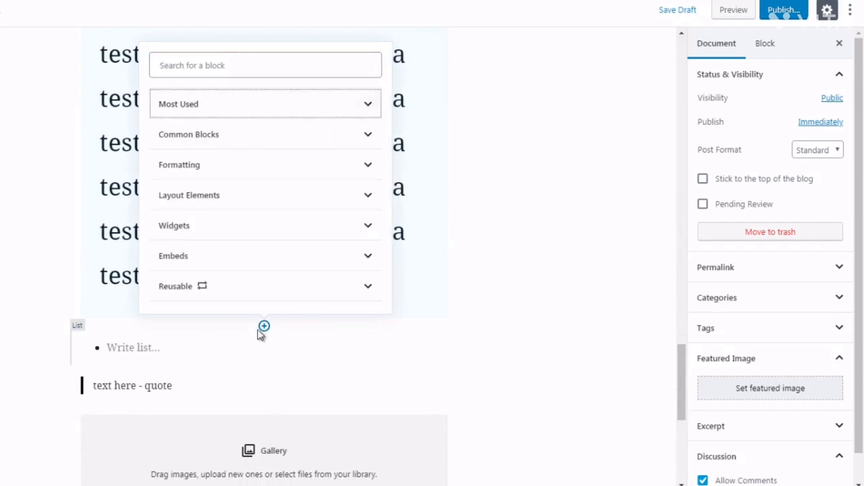
{"action": "left_click", "coordinate": [315, 195]}
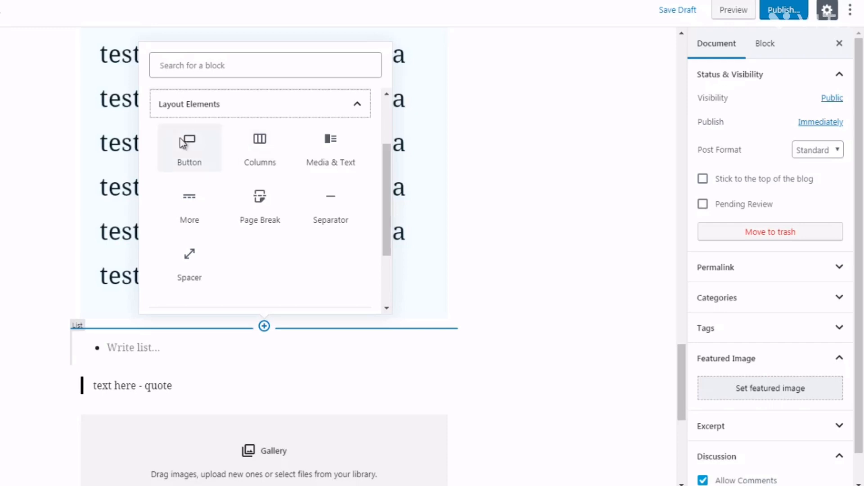
{"action": "left_click", "coordinate": [183, 144]}
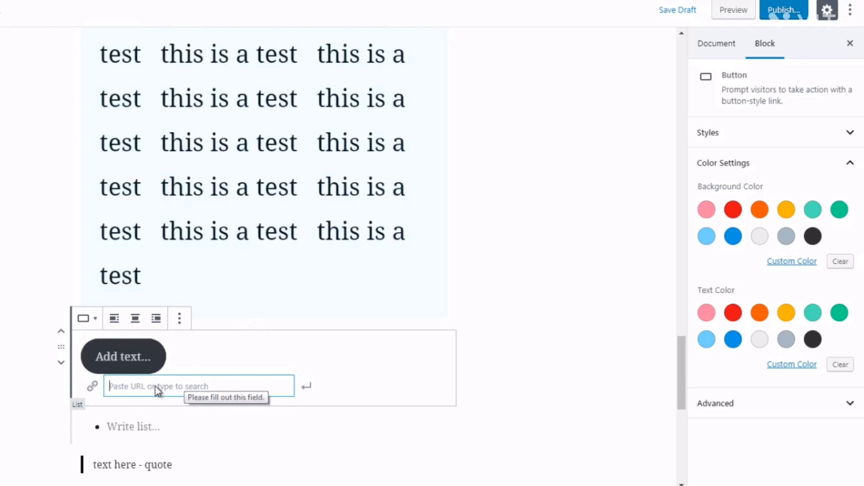
{"action": "type", "text": "www.google.com"}
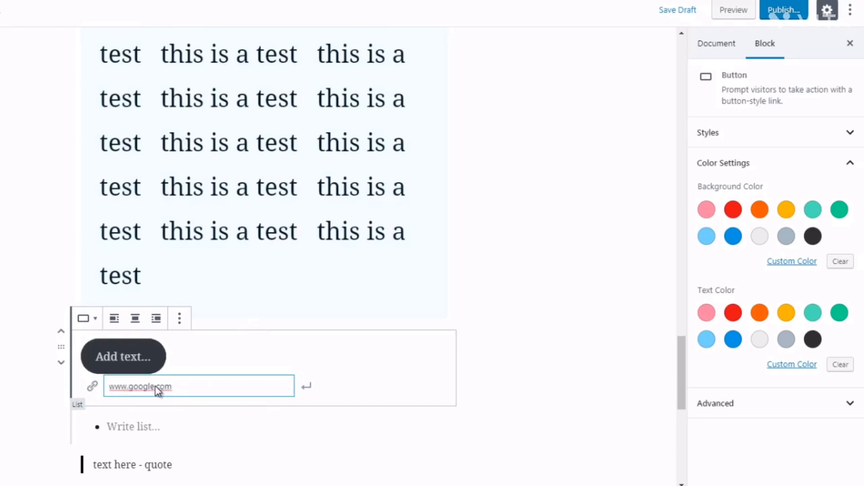
{"action": "left_click", "coordinate": [309, 387]}
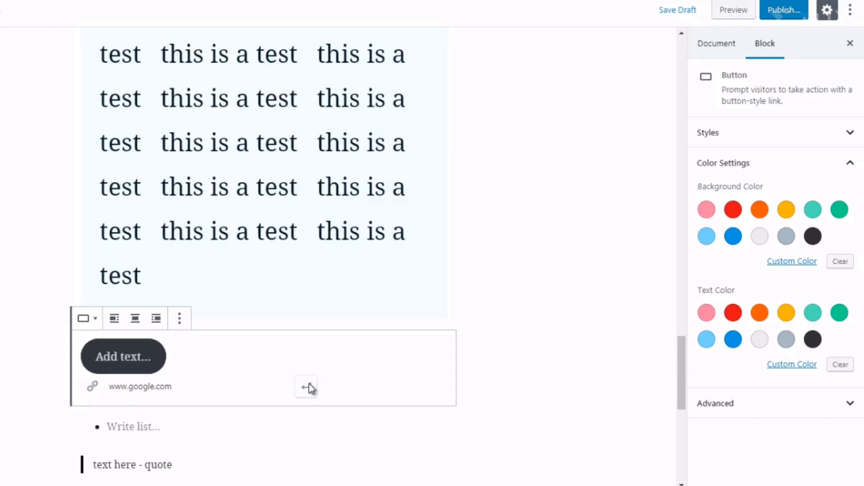
{"action": "left_click", "coordinate": [550, 318]}
{"action": "left_click", "coordinate": [264, 326]}
{"action": "left_click", "coordinate": [10, 344]}
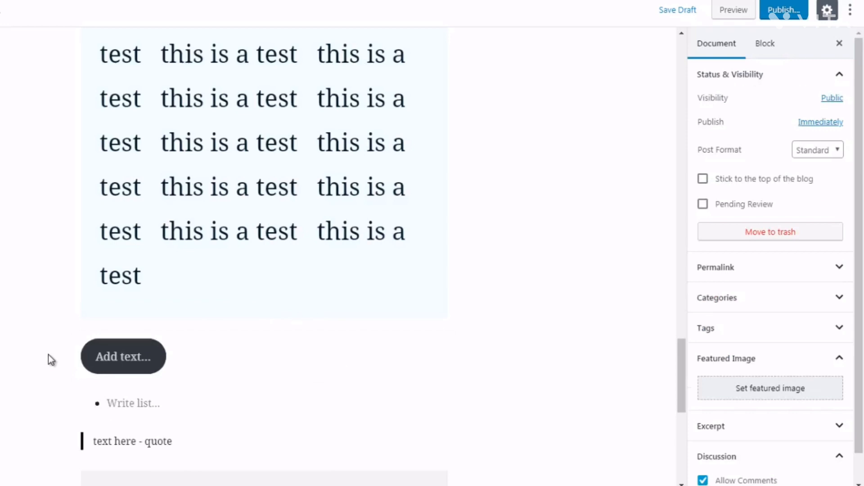
Enter "Email Me Here" as the button's label.
{"action": "mouse_move", "coordinate": [128, 354]}
{"action": "left_click", "coordinate": [114, 358]}
{"action": "type", "text": "pp"}
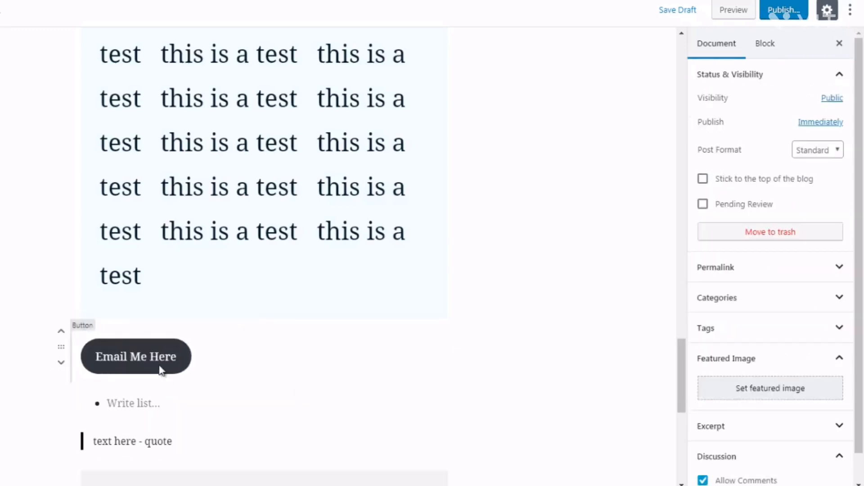
Set the button's background color to orange and its text color to black, after trying a green background and light grey text.
{"action": "left_click", "coordinate": [216, 364]}
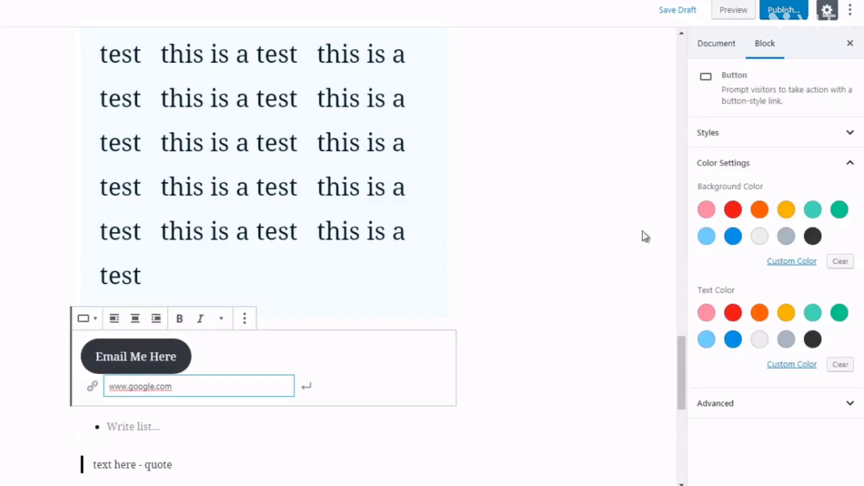
{"action": "left_click", "coordinate": [838, 210]}
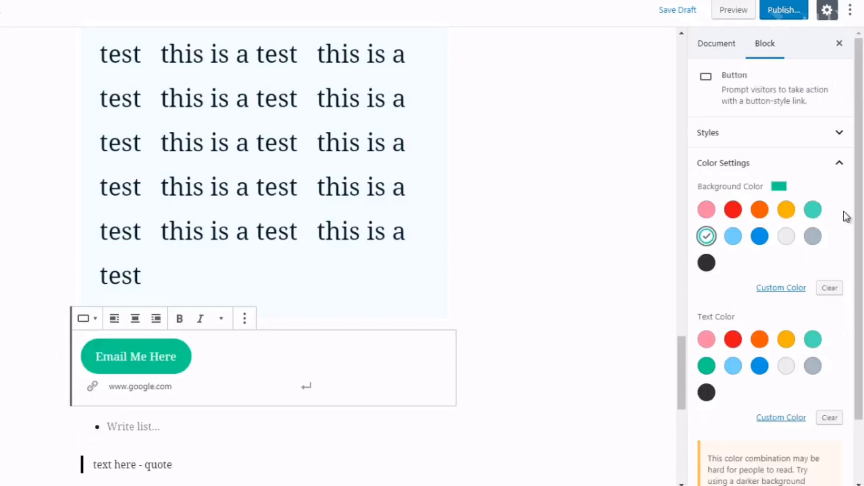
{"action": "left_click", "coordinate": [759, 211]}
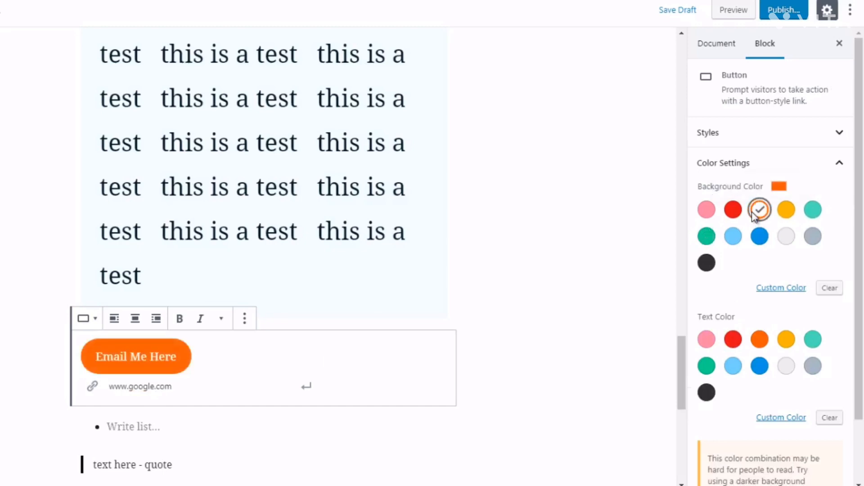
{"action": "left_click", "coordinate": [789, 368]}
{"action": "left_click", "coordinate": [706, 393]}
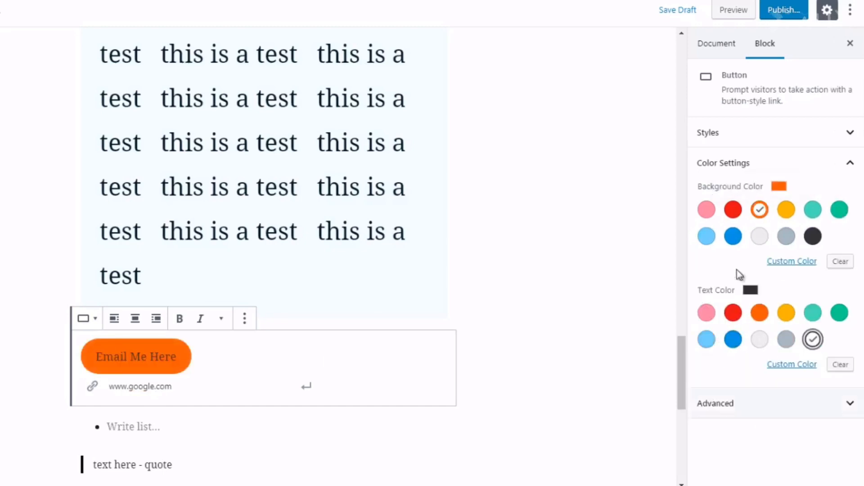
Set the "Email Me Here" button's background color to light grey and deselect the block.
{"action": "left_click", "coordinate": [761, 236]}
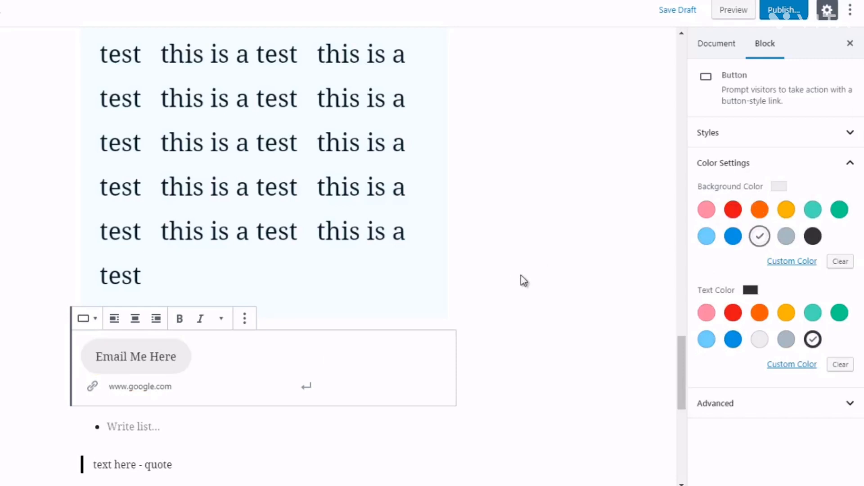
{"action": "left_click", "coordinate": [522, 286]}
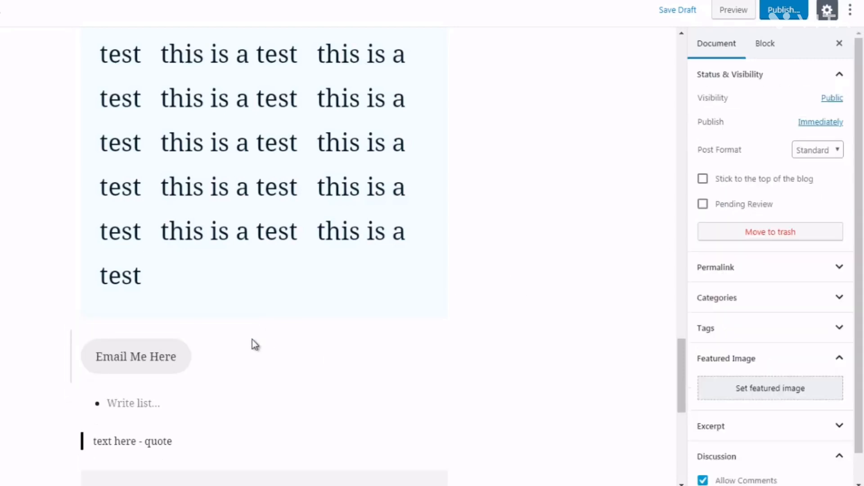
Insert a Columns block from the layout elements above the "Email Me Here" button.
{"action": "left_click", "coordinate": [264, 326]}
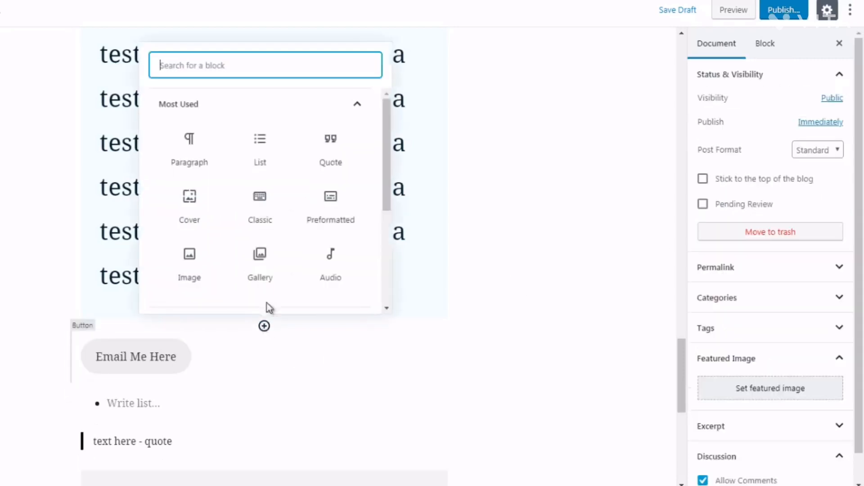
{"action": "left_click", "coordinate": [269, 106]}
{"action": "left_click", "coordinate": [270, 197]}
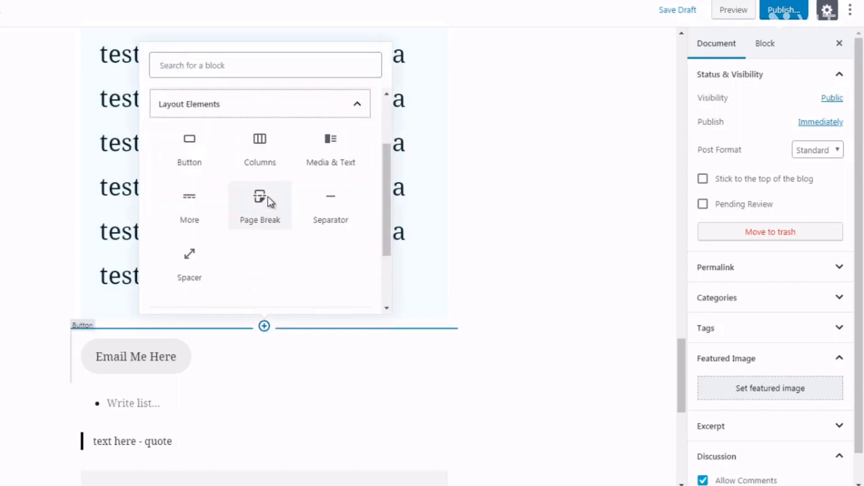
{"action": "left_click", "coordinate": [253, 143]}
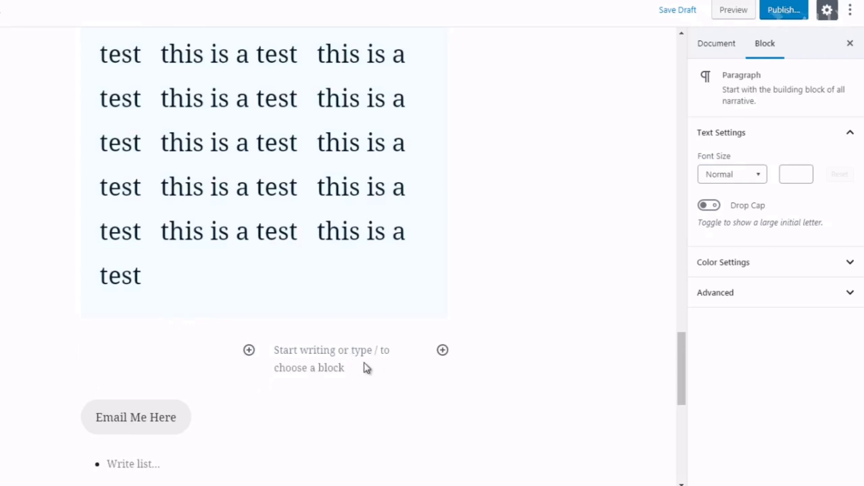
Add a Media & Text block from the layout elements in the second column of the Columns block.
{"action": "left_click", "coordinate": [250, 350]}
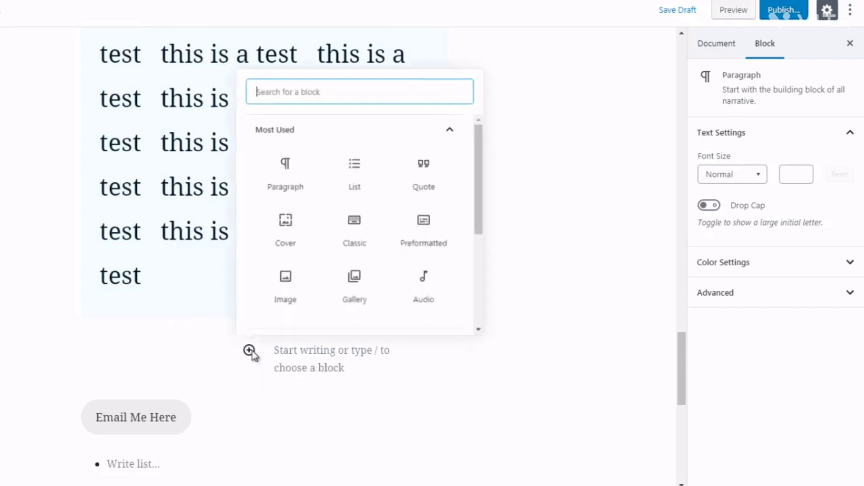
{"action": "key", "text": "Escape"}
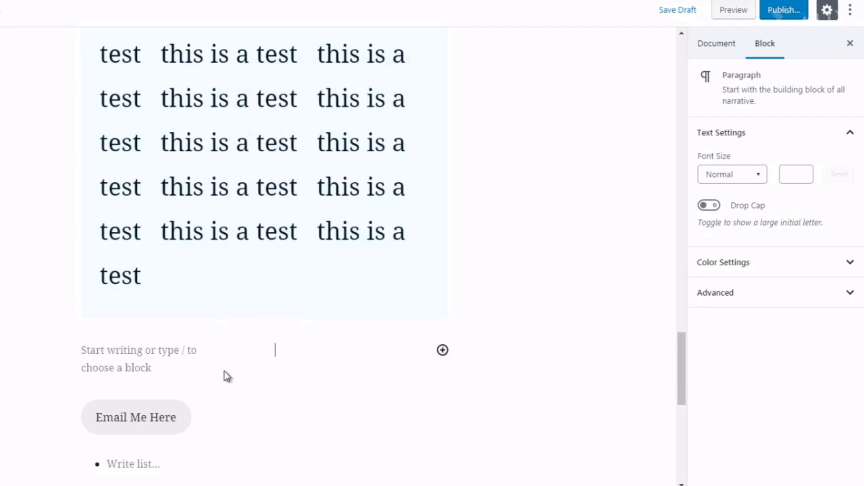
{"action": "left_click", "coordinate": [264, 387]}
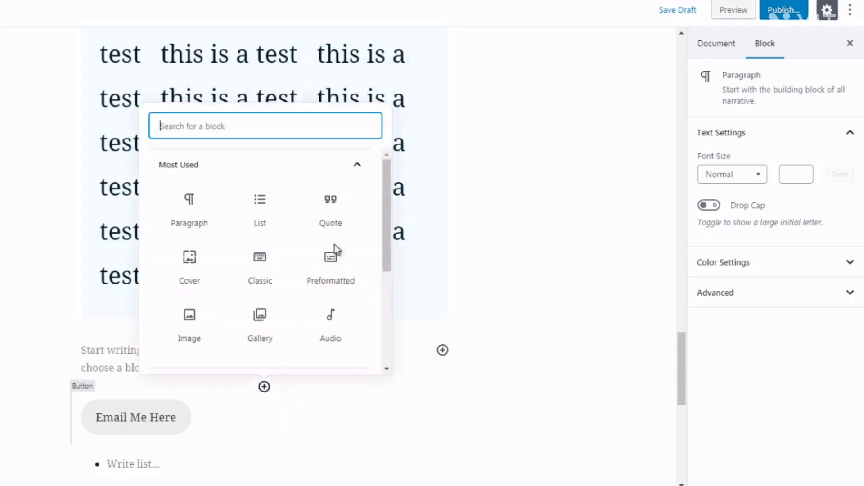
{"action": "left_click", "coordinate": [332, 167]}
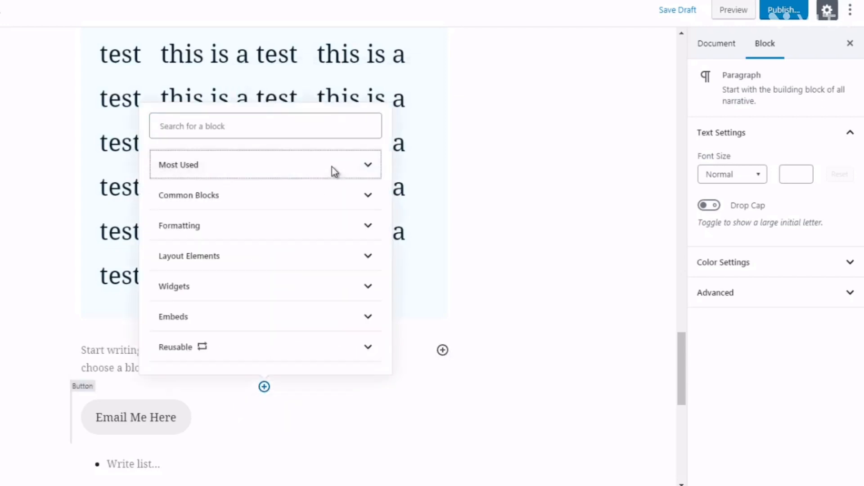
{"action": "left_click", "coordinate": [256, 256]}
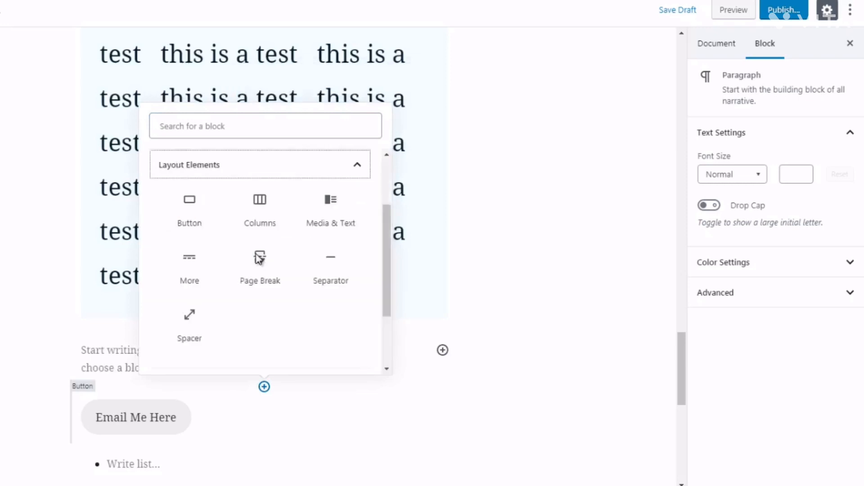
{"action": "left_click", "coordinate": [336, 224]}
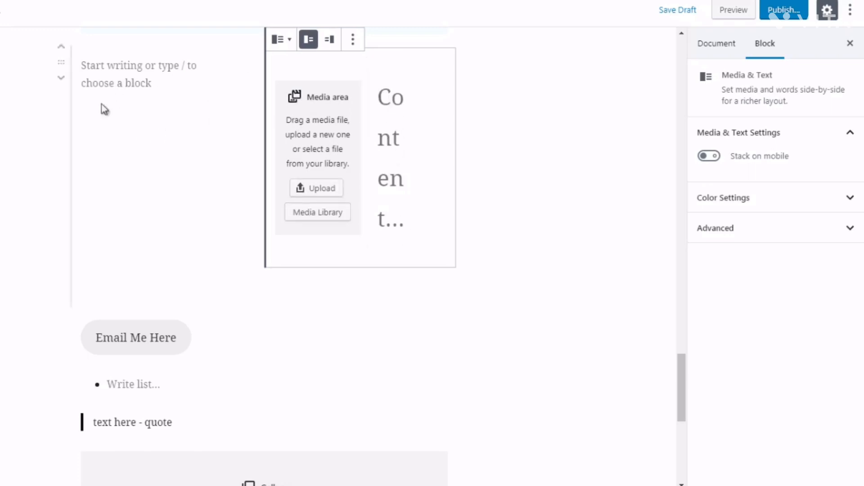
Insert a More block between the columns and the "Email Me Here" button.
{"action": "left_click", "coordinate": [264, 308]}
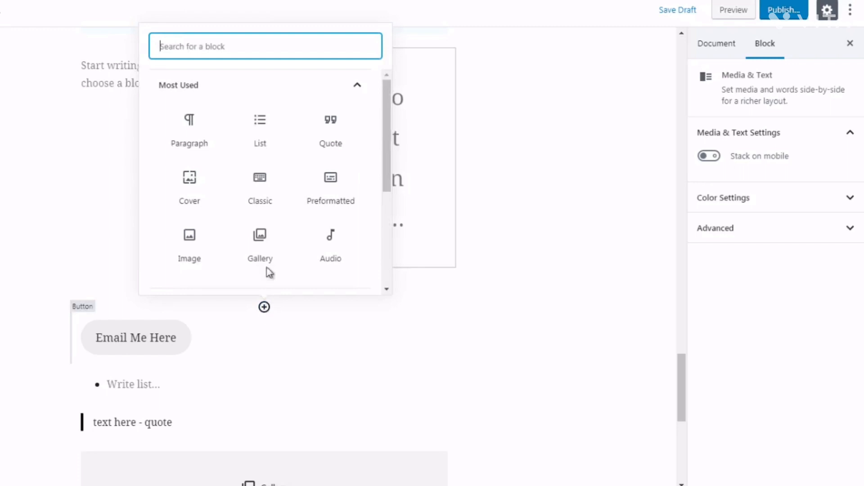
{"action": "left_click", "coordinate": [253, 87]}
{"action": "left_click", "coordinate": [312, 176]}
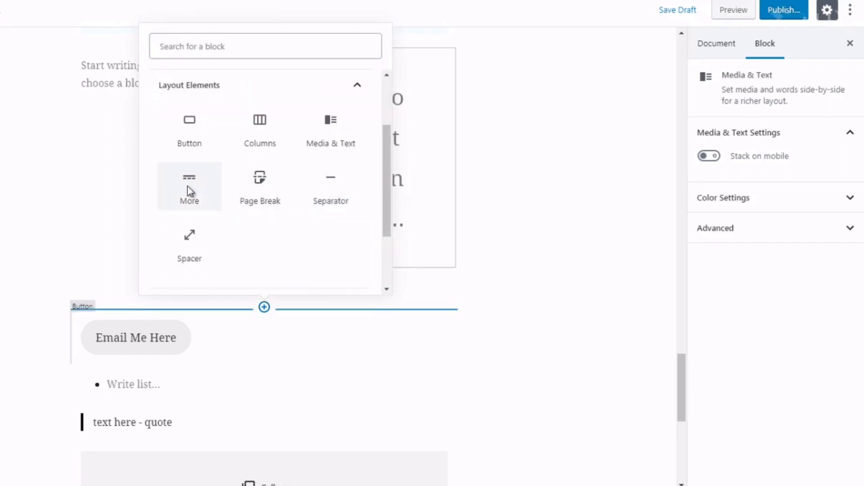
{"action": "left_click", "coordinate": [187, 187]}
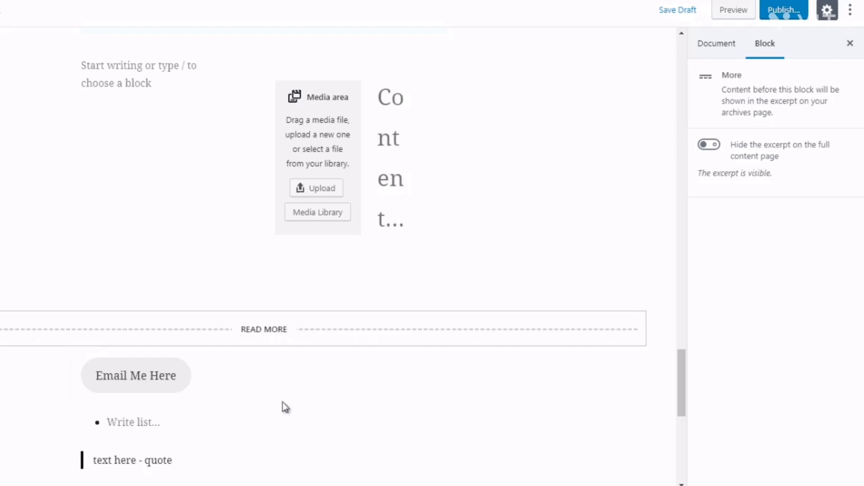
Insert a Page Break block between the Read More line and the "Email Me Here" button.
{"action": "left_click", "coordinate": [265, 345]}
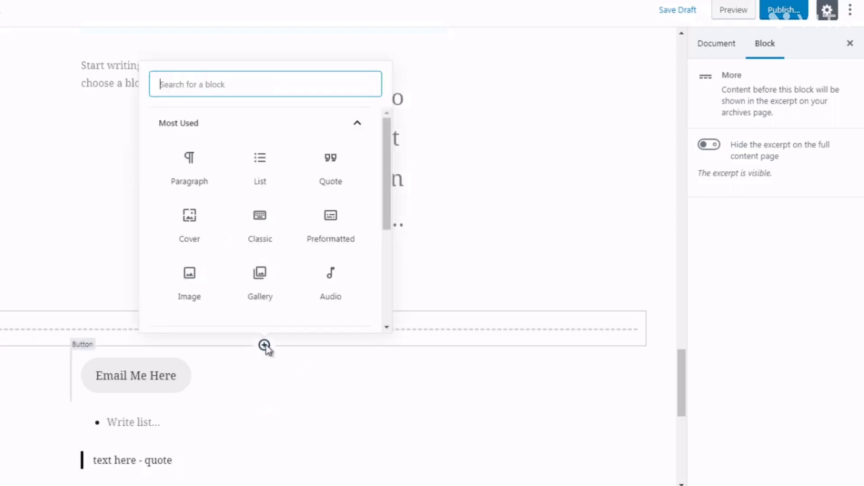
{"action": "left_click", "coordinate": [309, 129]}
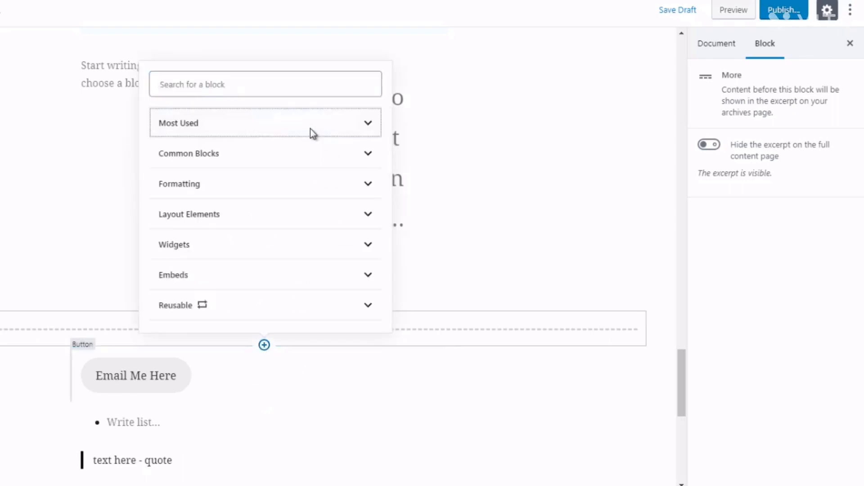
{"action": "left_click", "coordinate": [285, 215]}
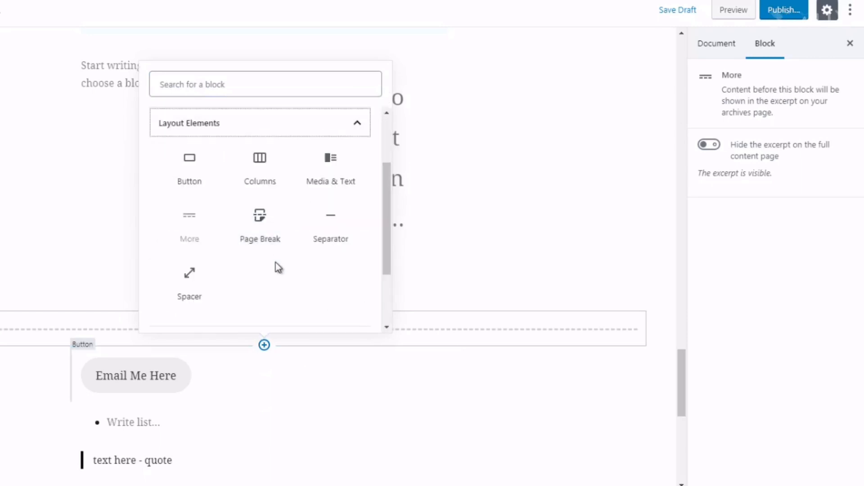
{"action": "left_click", "coordinate": [258, 236]}
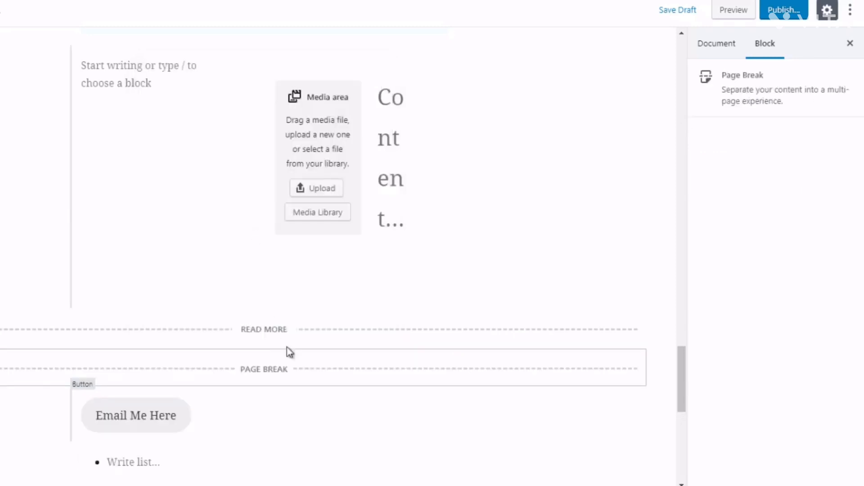
Insert a Separator block between the page break and the "Email Me Here" button.
{"action": "mouse_move", "coordinate": [266, 390]}
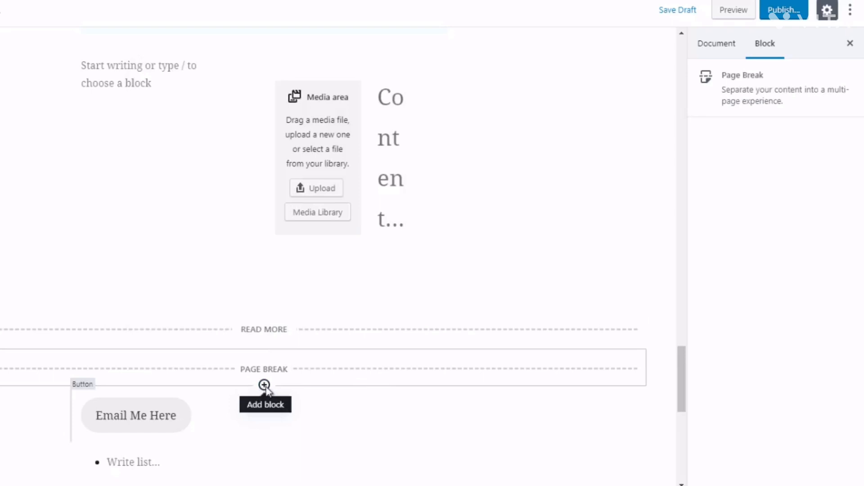
{"action": "left_click", "coordinate": [264, 385]}
{"action": "left_click", "coordinate": [287, 169]}
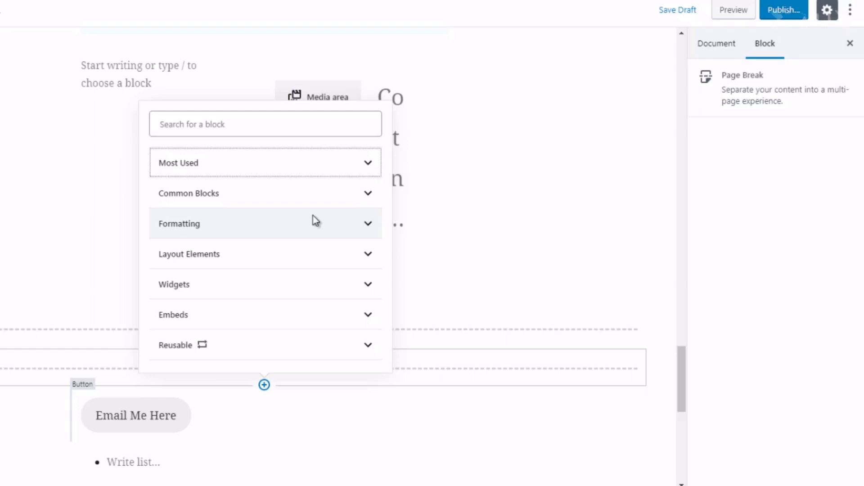
{"action": "left_click", "coordinate": [308, 252]}
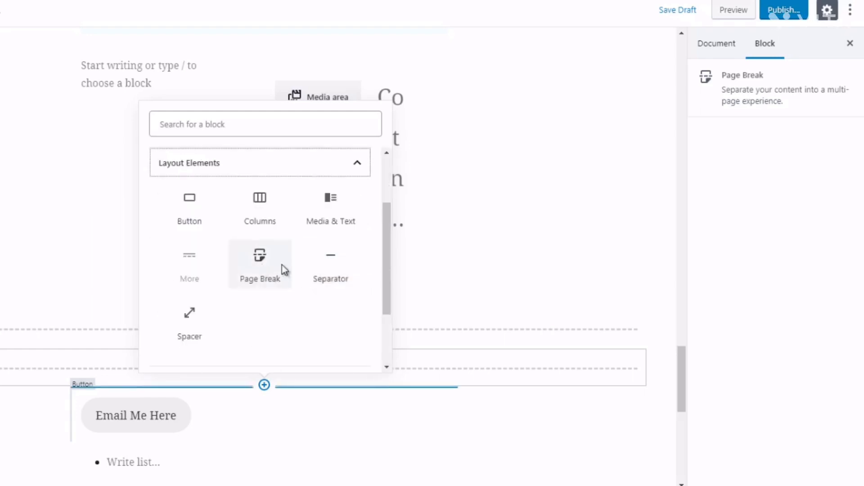
{"action": "left_click", "coordinate": [328, 266]}
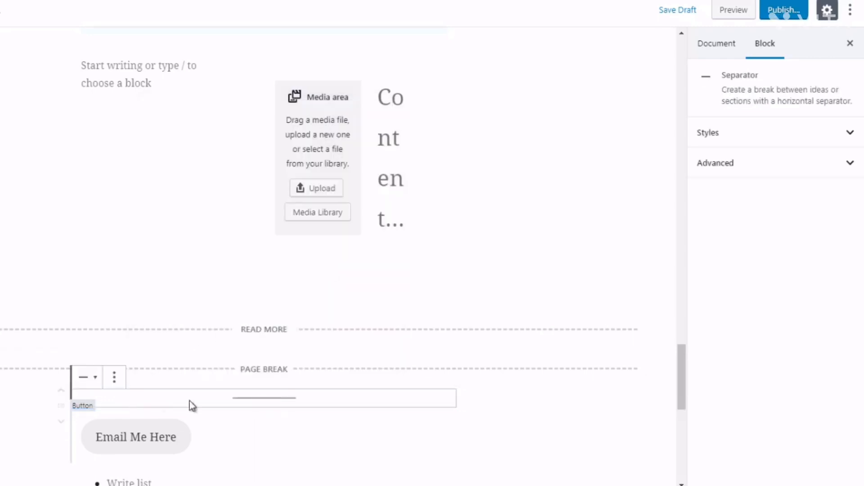
Insert a Spacer block between the columns and the Read More line, and deselect it.
{"action": "left_click", "coordinate": [264, 306]}
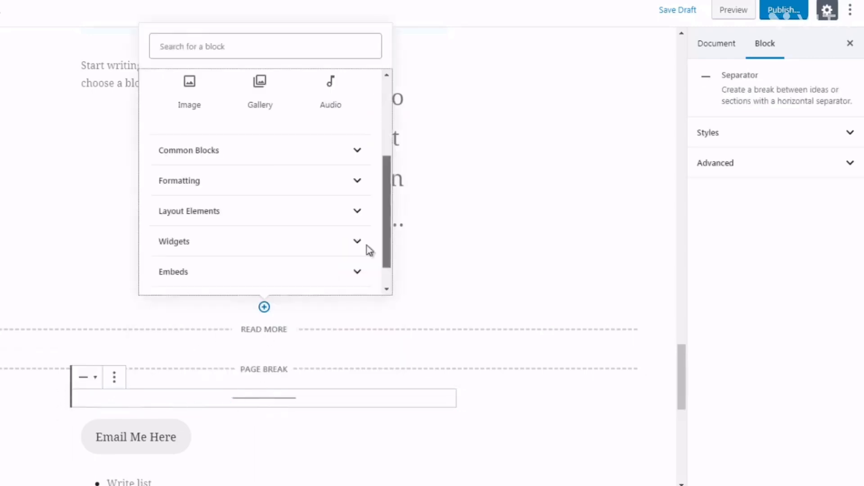
{"action": "left_click", "coordinate": [309, 213]}
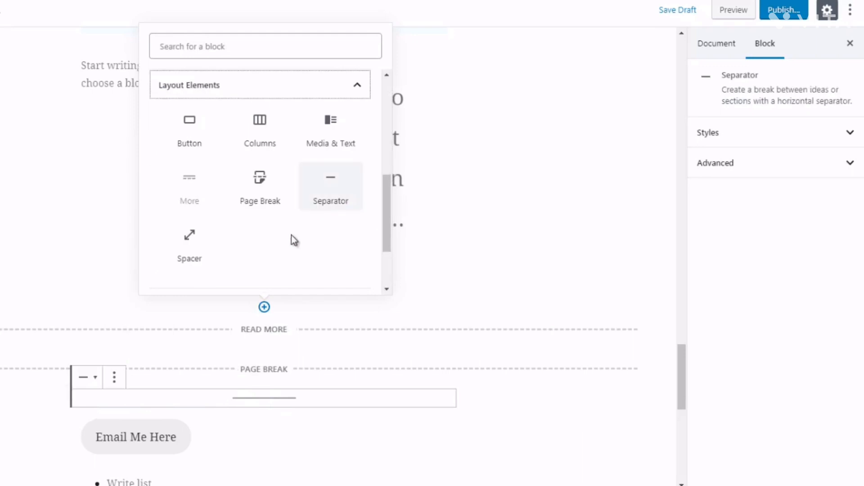
{"action": "left_click", "coordinate": [198, 248]}
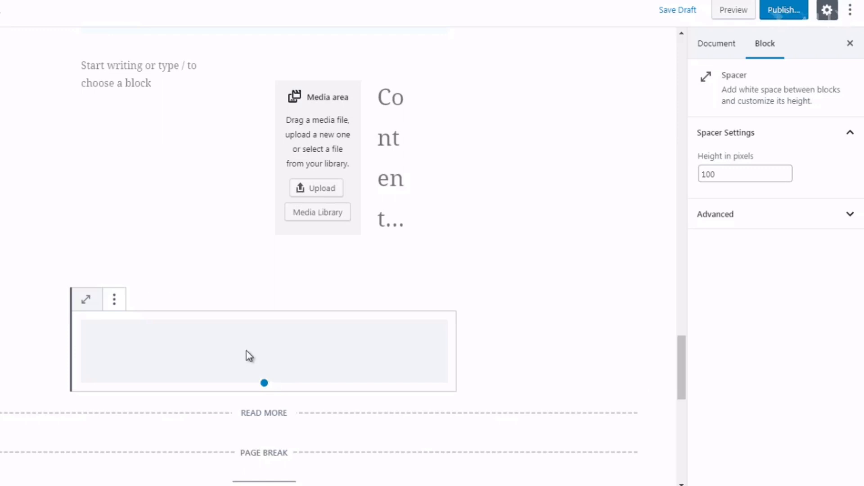
{"action": "left_click", "coordinate": [523, 347]}
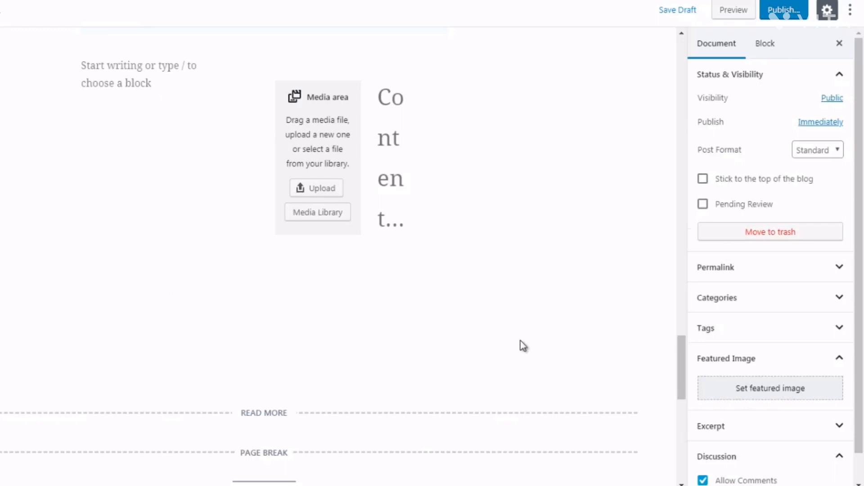
Set the spacer's height to 50 pixels and deselect the block.
{"action": "left_click", "coordinate": [290, 346]}
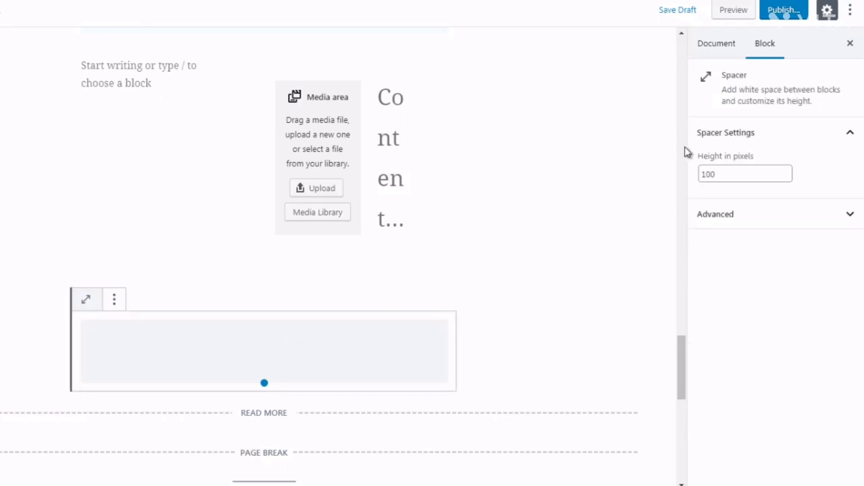
{"action": "left_click", "coordinate": [710, 172]}
{"action": "double_click", "coordinate": [711, 174]}
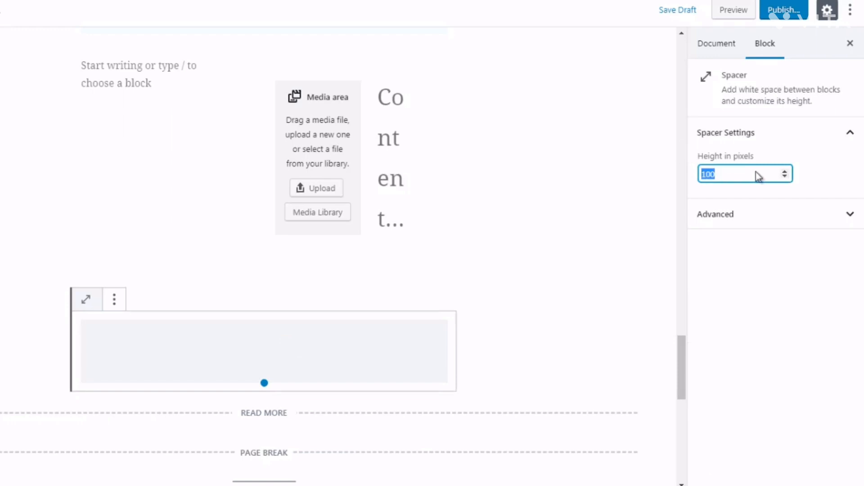
{"action": "type", "text": "50"}
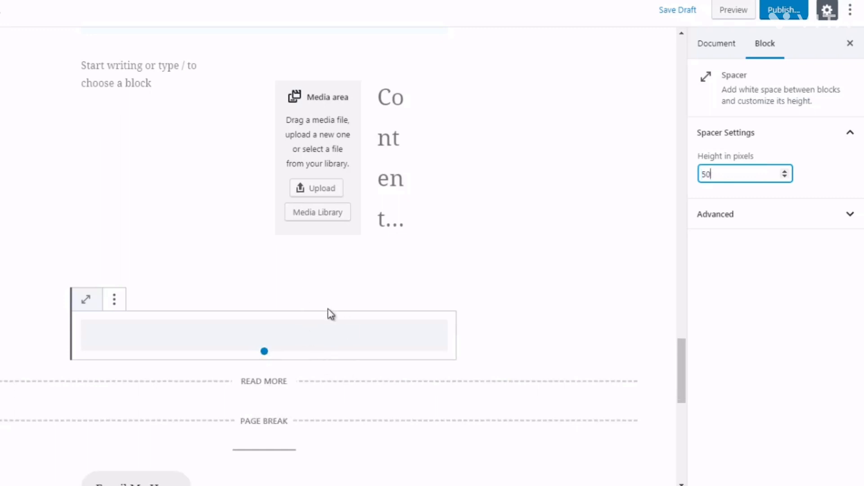
{"action": "left_click", "coordinate": [527, 281]}
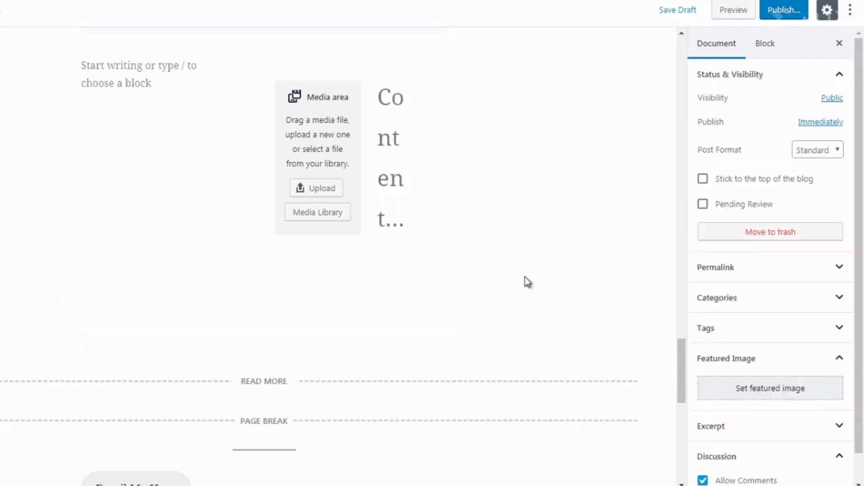
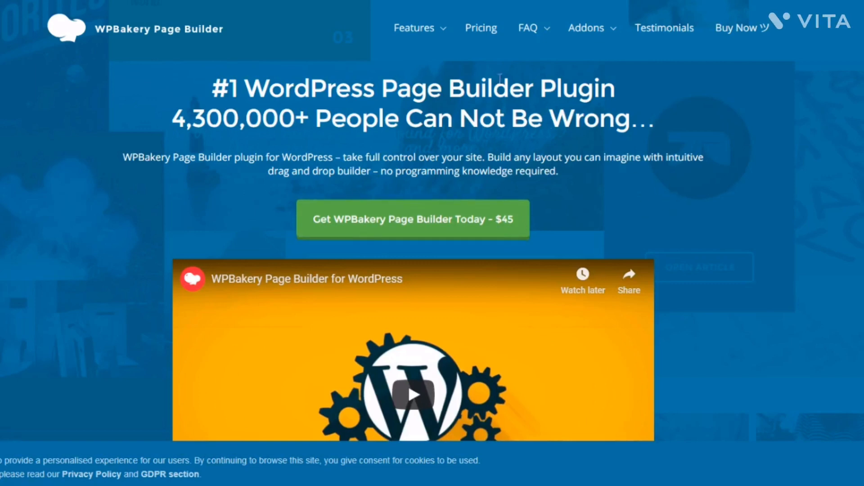
Look through the WPBakery Page Builder website's feature sections down to content elements, templates and addons.
{"action": "scroll", "coordinate": [675, 169], "scroll_direction": "down", "scroll_amount": 1}
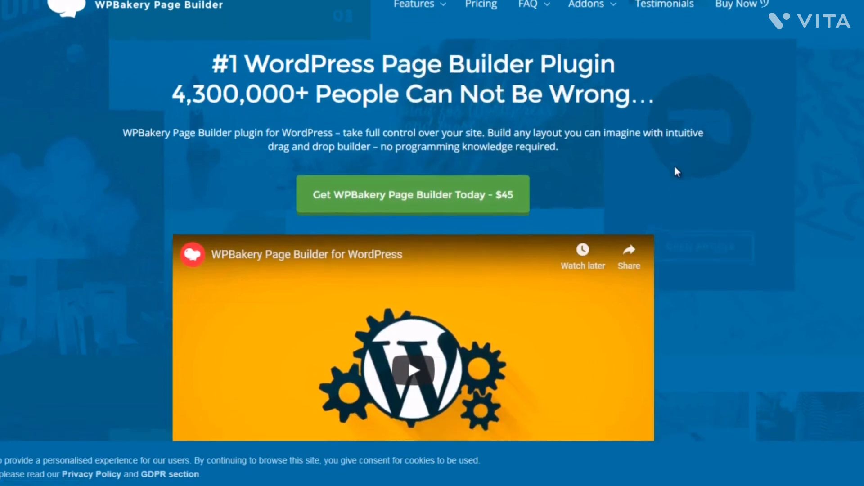
{"action": "scroll", "coordinate": [675, 168], "scroll_direction": "down", "scroll_amount": 10}
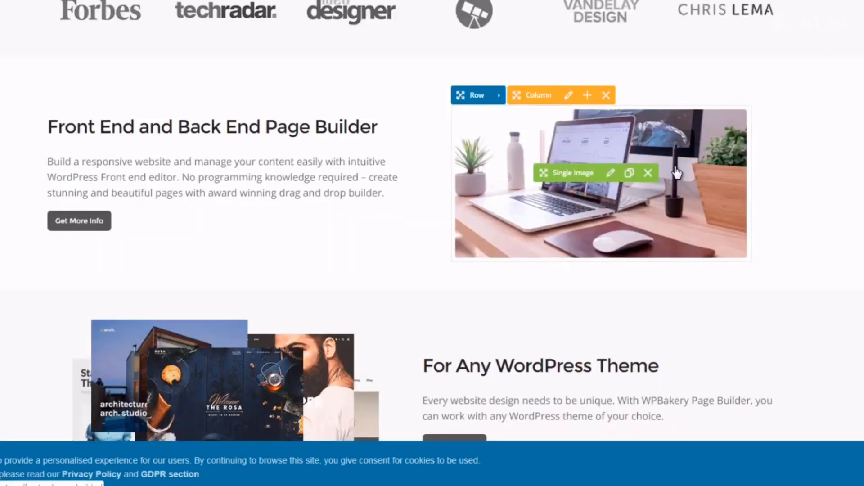
{"action": "scroll", "coordinate": [676, 172], "scroll_direction": "up", "scroll_amount": 1}
{"action": "scroll", "coordinate": [676, 169], "scroll_direction": "down", "scroll_amount": 4}
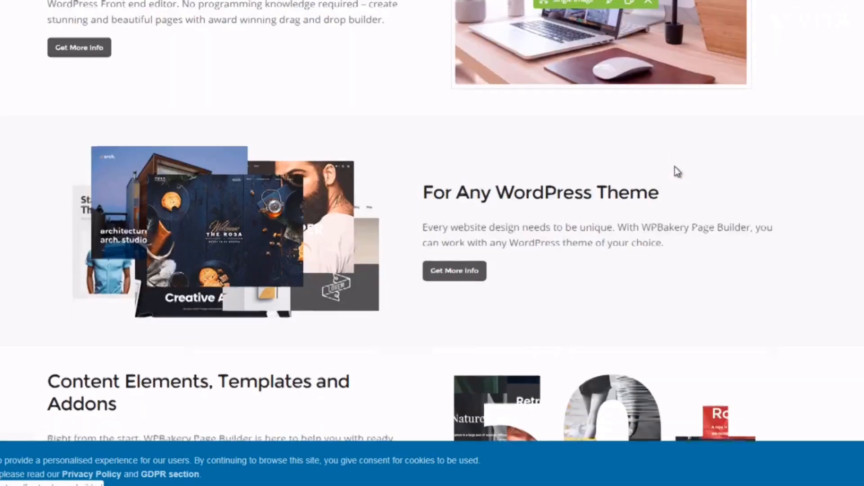
{"action": "scroll", "coordinate": [675, 168], "scroll_direction": "down", "scroll_amount": 1}
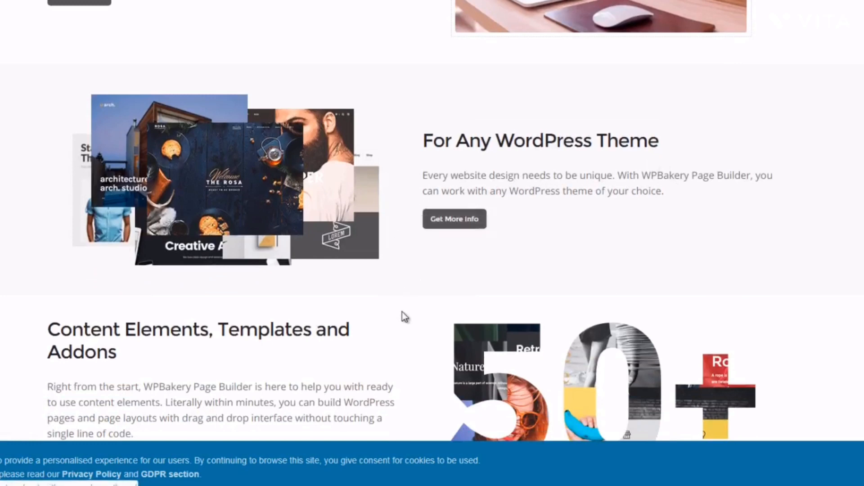
Look through the WPBakery website's remaining feature sections from Skin Builder to responsive layouts, and return to the introduction video.
{"action": "scroll", "coordinate": [402, 318], "scroll_direction": "down", "scroll_amount": 5}
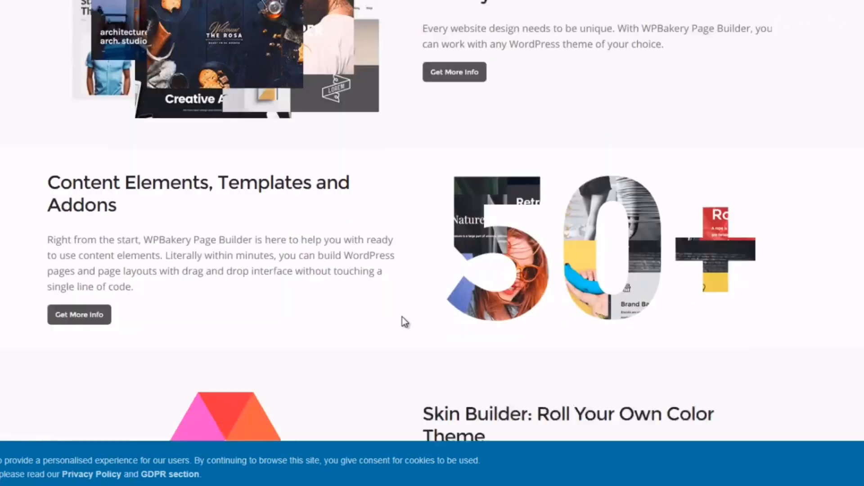
{"action": "scroll", "coordinate": [401, 317], "scroll_direction": "down", "scroll_amount": 5}
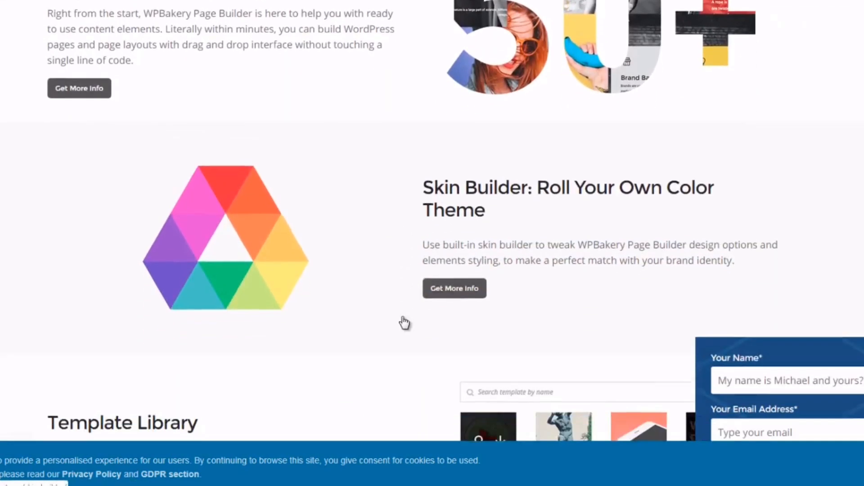
{"action": "scroll", "coordinate": [404, 322], "scroll_direction": "down", "scroll_amount": 4}
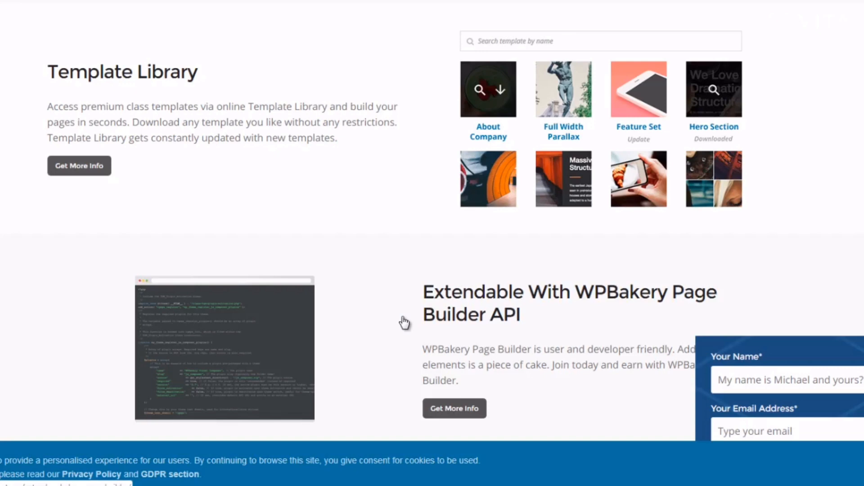
{"action": "scroll", "coordinate": [404, 322], "scroll_direction": "down", "scroll_amount": 1}
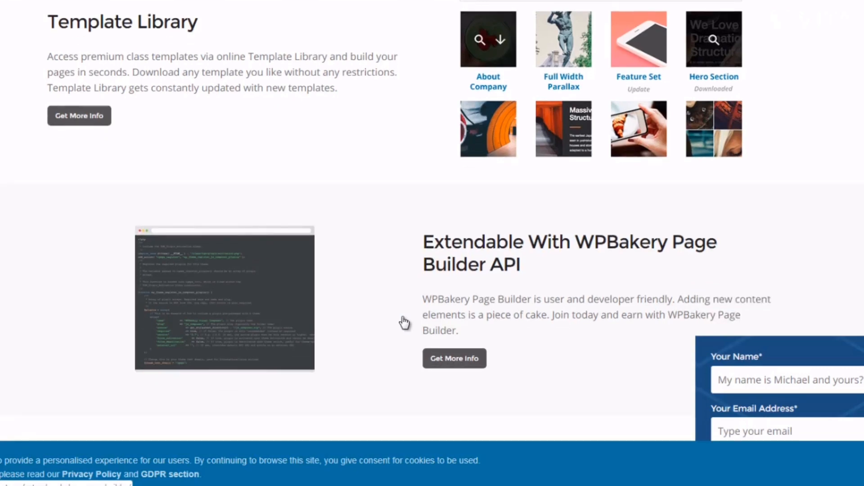
{"action": "scroll", "coordinate": [405, 323], "scroll_direction": "down", "scroll_amount": 8}
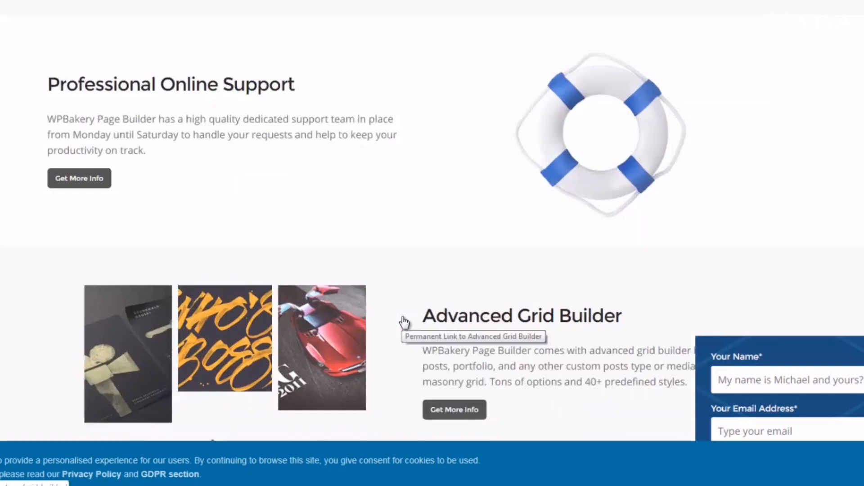
{"action": "scroll", "coordinate": [405, 322], "scroll_direction": "down", "scroll_amount": 6}
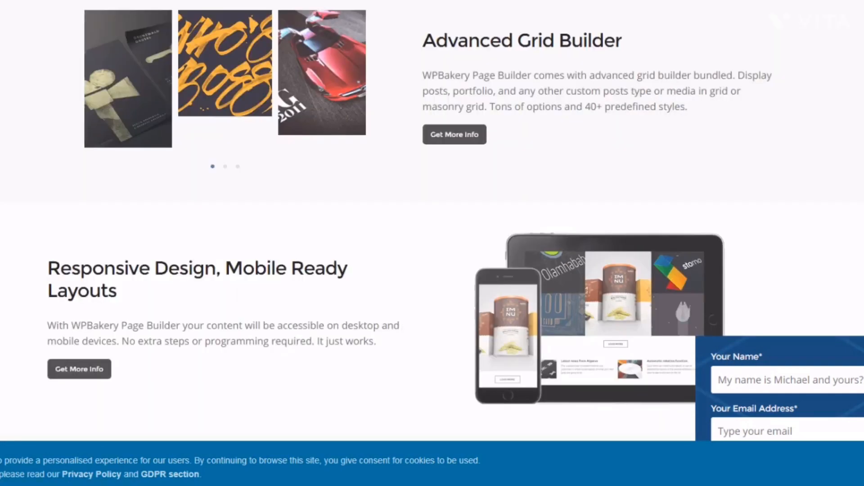
{"action": "scroll", "coordinate": [405, 323], "scroll_direction": "up", "scroll_amount": 20}
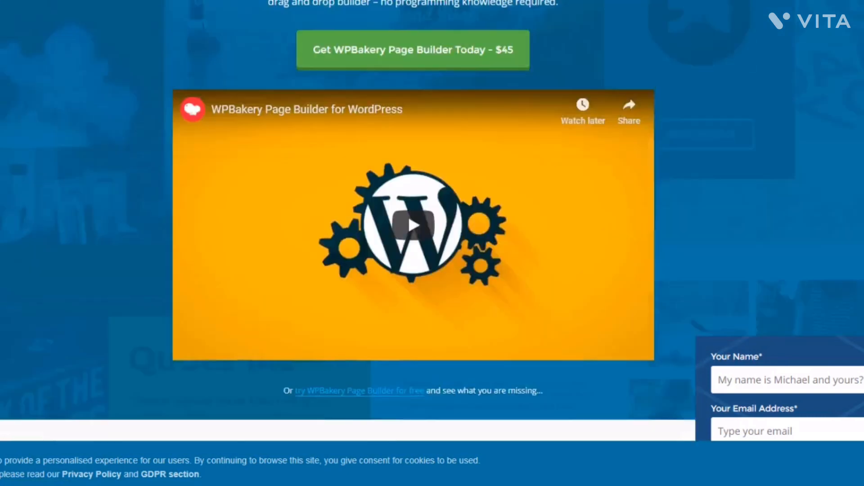
{"action": "scroll", "coordinate": [404, 323], "scroll_direction": "up", "scroll_amount": 4}
Switch to the Thrive Leads website and review its introduction, opt-in form features and license packs.
{"action": "mouse_move", "coordinate": [434, 28]}
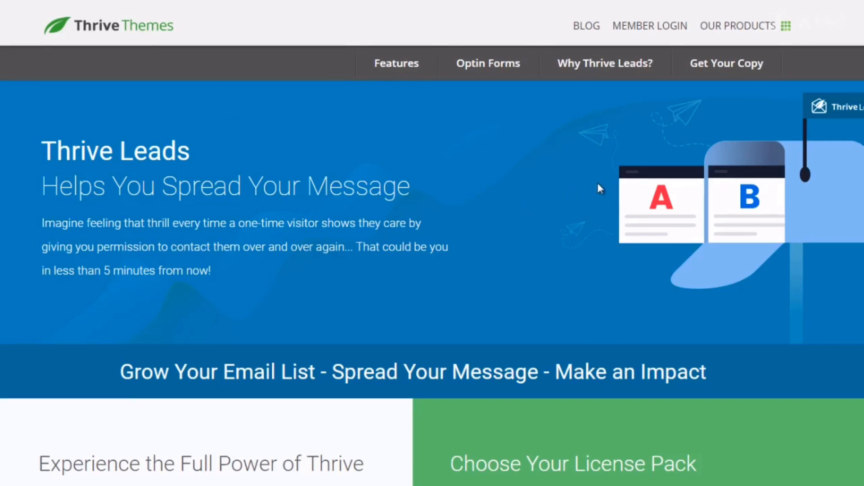
{"action": "left_click_drag", "start_coordinate": [622, 179], "coordinate": [41, 143]}
{"action": "scroll", "coordinate": [432, 243], "scroll_direction": "down", "scroll_amount": 3}
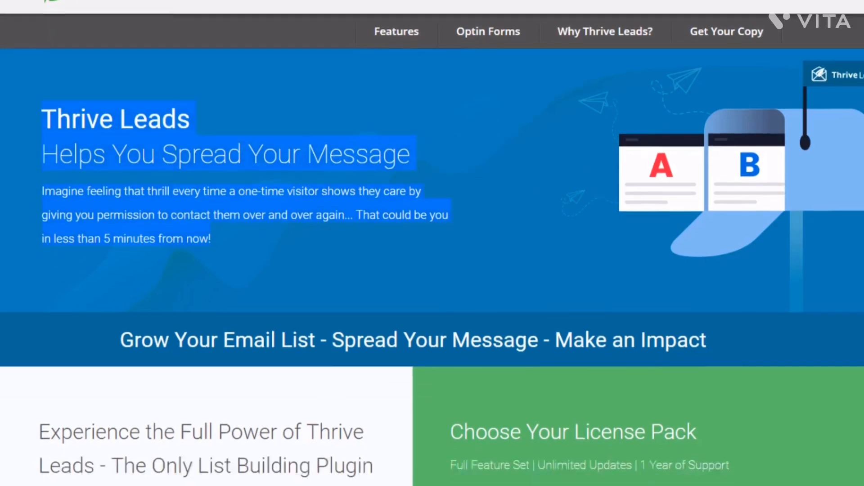
{"action": "scroll", "coordinate": [432, 243], "scroll_direction": "down", "scroll_amount": 4}
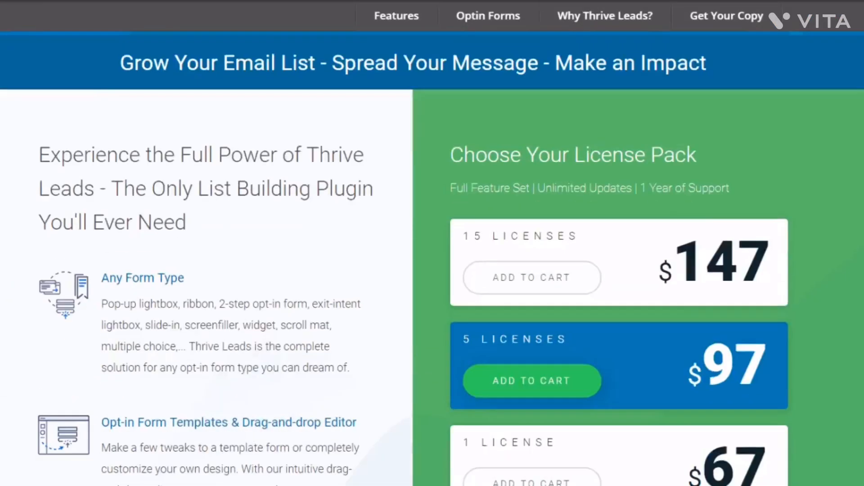
{"action": "scroll", "coordinate": [432, 243], "scroll_direction": "down", "scroll_amount": 2}
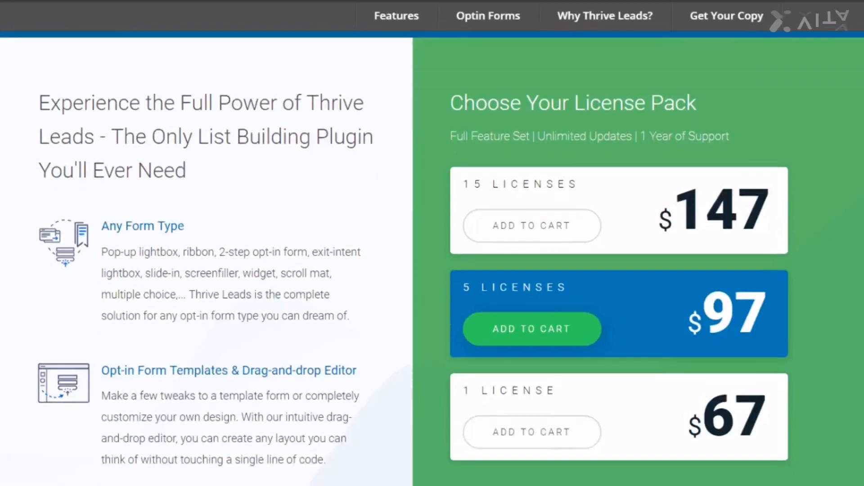
{"action": "scroll", "coordinate": [432, 243], "scroll_direction": "down", "scroll_amount": 2}
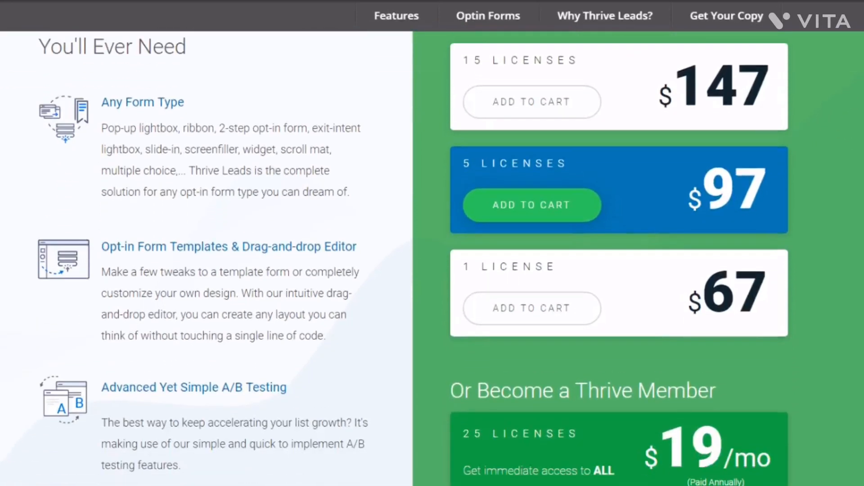
{"action": "scroll", "coordinate": [432, 243], "scroll_direction": "down", "scroll_amount": 1}
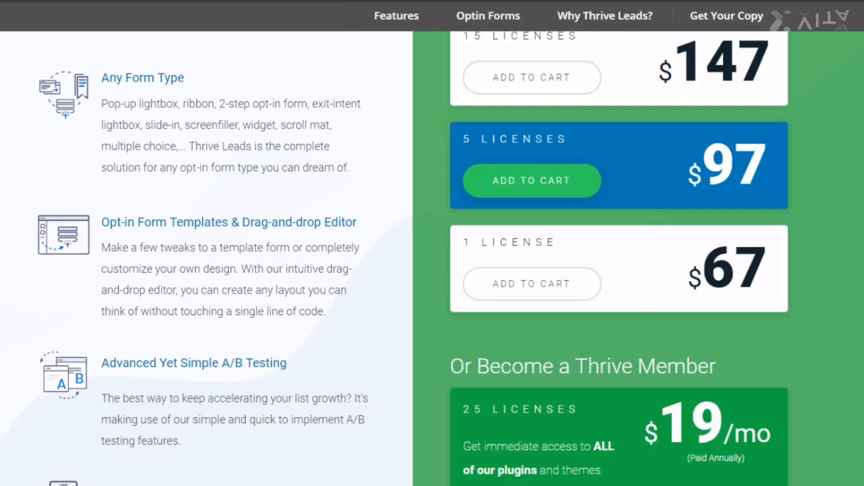
Review the Thrive Leads getting started plan, satisfaction agreement, testimonials, FAQ and full feature list, and return to the membership offer.
{"action": "scroll", "coordinate": [432, 243], "scroll_direction": "down", "scroll_amount": 9}
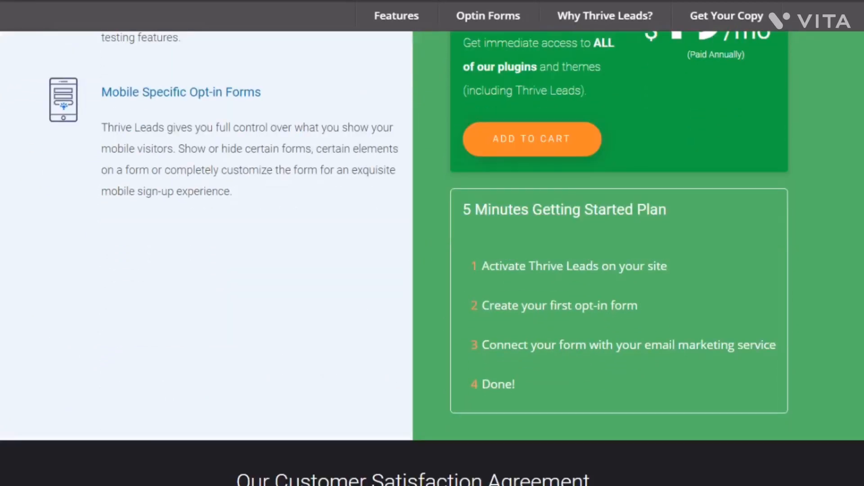
{"action": "scroll", "coordinate": [432, 243], "scroll_direction": "down", "scroll_amount": 3}
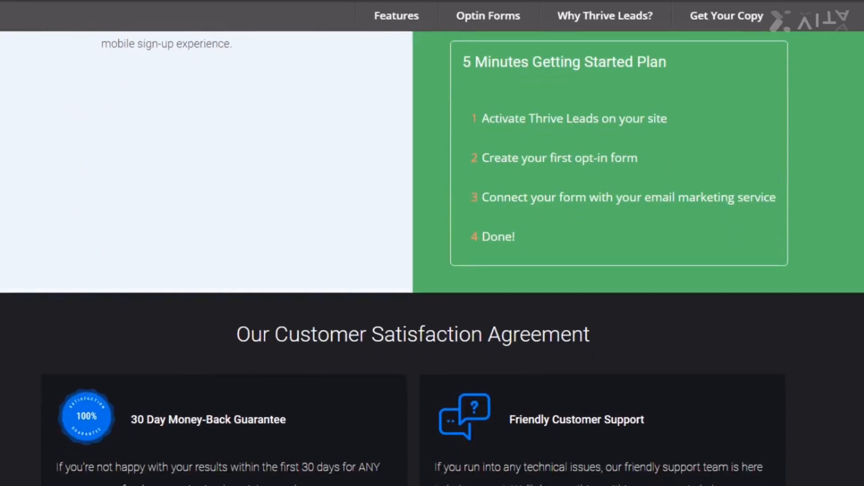
{"action": "scroll", "coordinate": [433, 243], "scroll_direction": "down", "scroll_amount": 1}
{"action": "scroll", "coordinate": [432, 243], "scroll_direction": "down", "scroll_amount": 6}
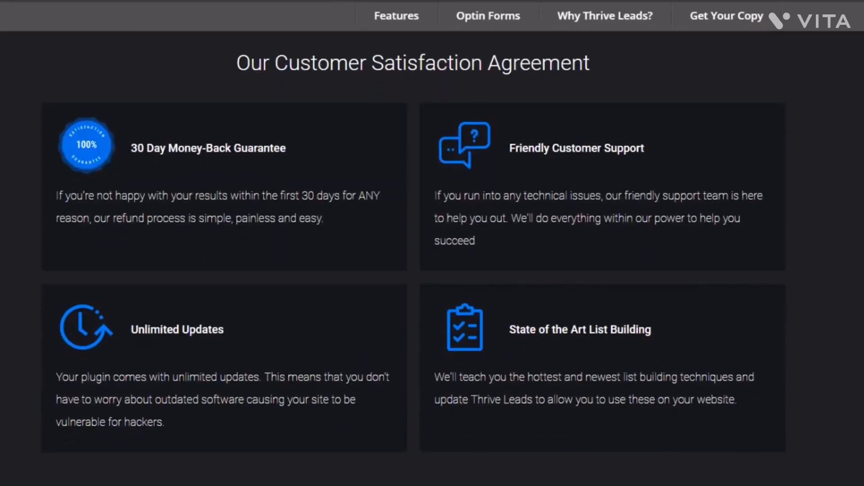
{"action": "scroll", "coordinate": [433, 243], "scroll_direction": "down", "scroll_amount": 12}
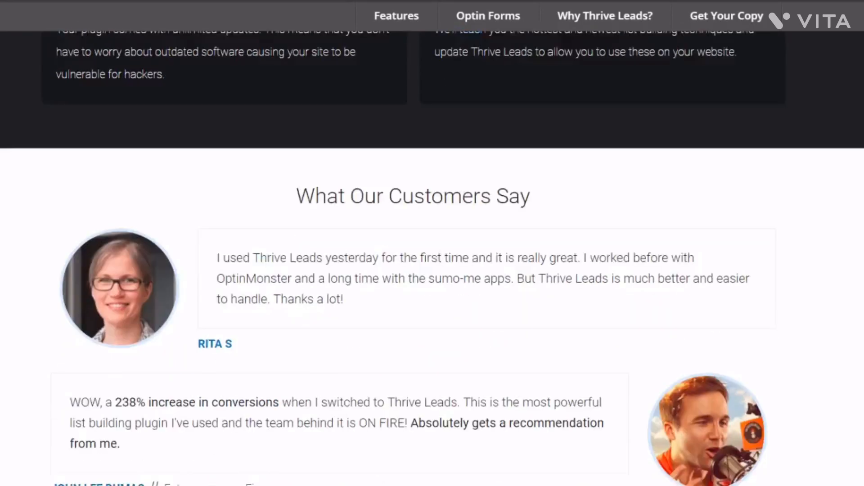
{"action": "scroll", "coordinate": [432, 243], "scroll_direction": "down", "scroll_amount": 4}
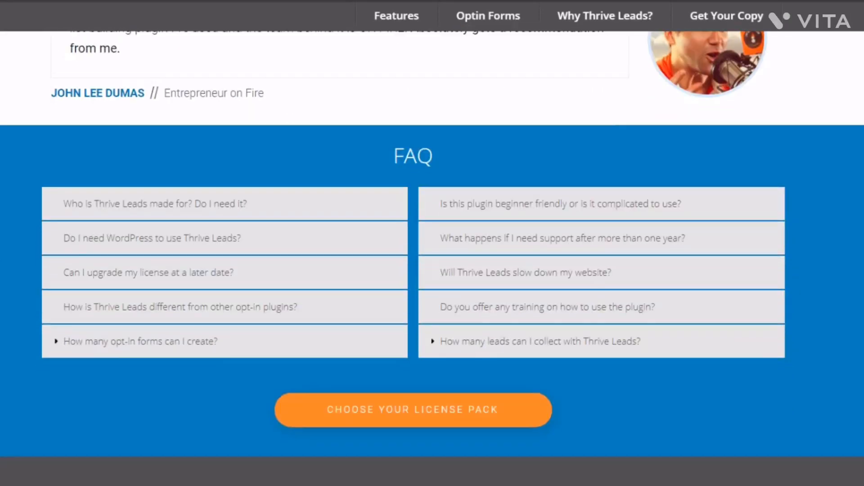
{"action": "scroll", "coordinate": [432, 243], "scroll_direction": "down", "scroll_amount": 8}
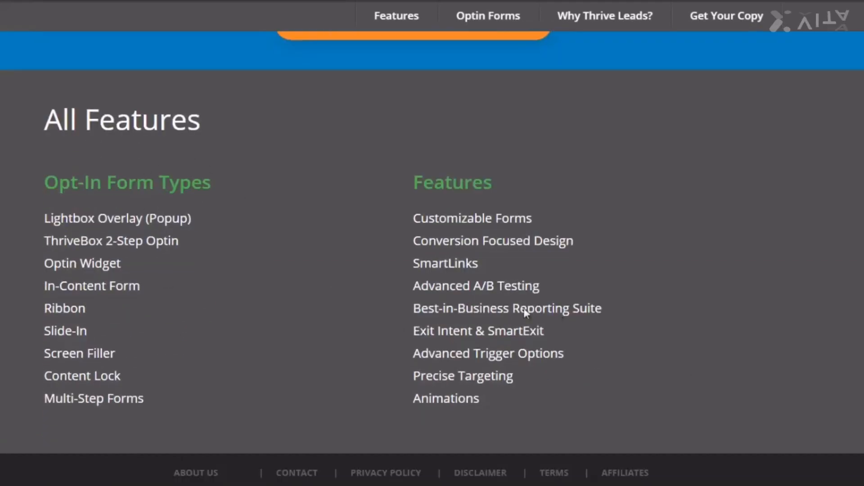
{"action": "scroll", "coordinate": [433, 244], "scroll_direction": "up", "scroll_amount": 20}
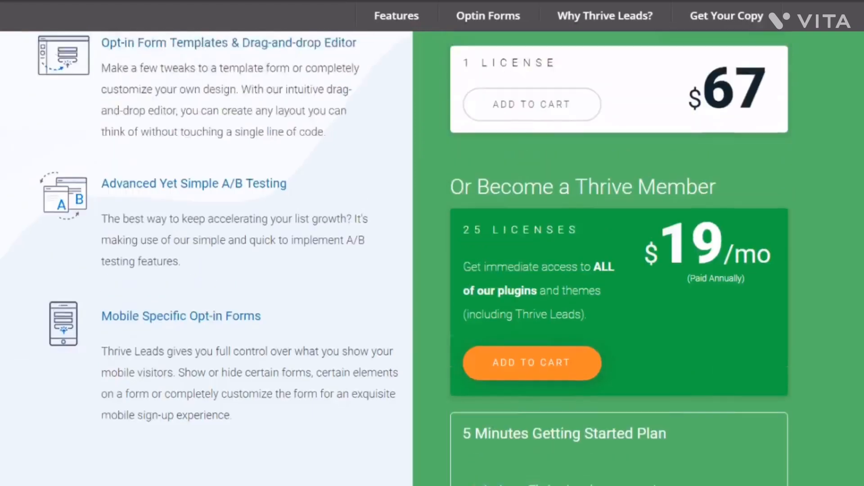
{"action": "scroll", "coordinate": [794, 144], "scroll_direction": "down", "scroll_amount": 2}
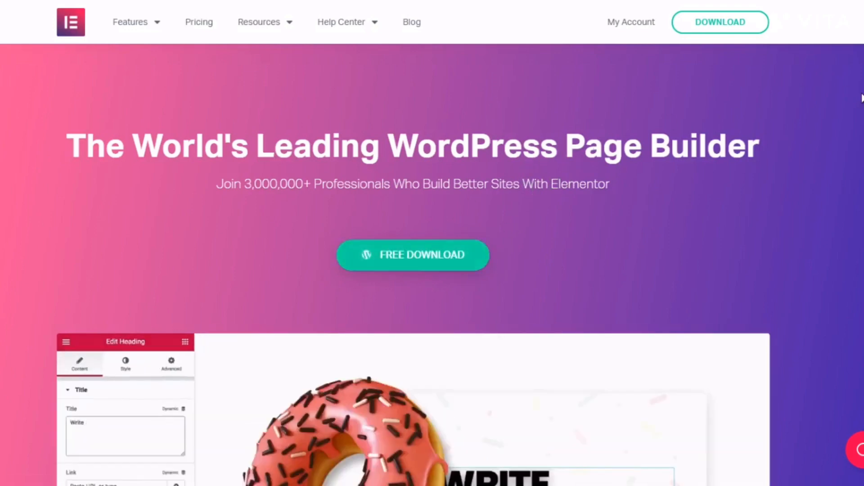
View the Elementor home page's introduction and its page-builder demo of heading, form and pricing-table editing.
{"action": "scroll", "coordinate": [532, 189], "scroll_direction": "down", "scroll_amount": 3}
{"action": "scroll", "coordinate": [414, 273], "scroll_direction": "down", "scroll_amount": 3}
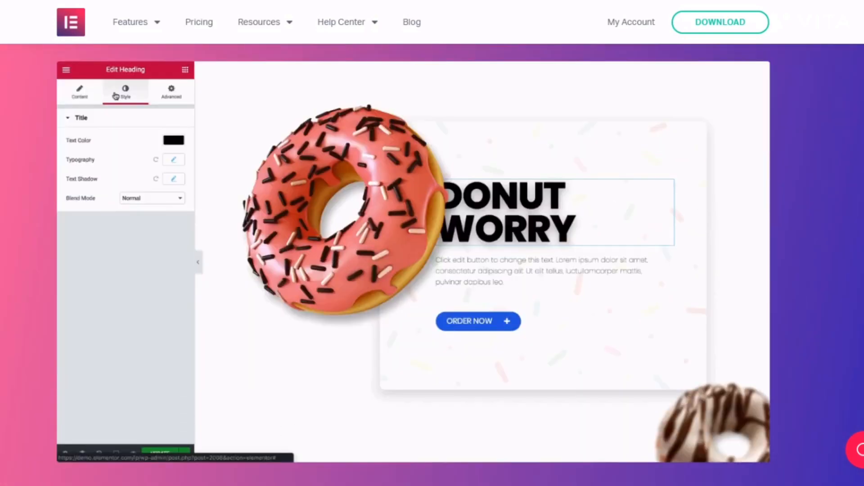
{"action": "left_click_drag", "start_coordinate": [115, 220], "coordinate": [117, 220]}
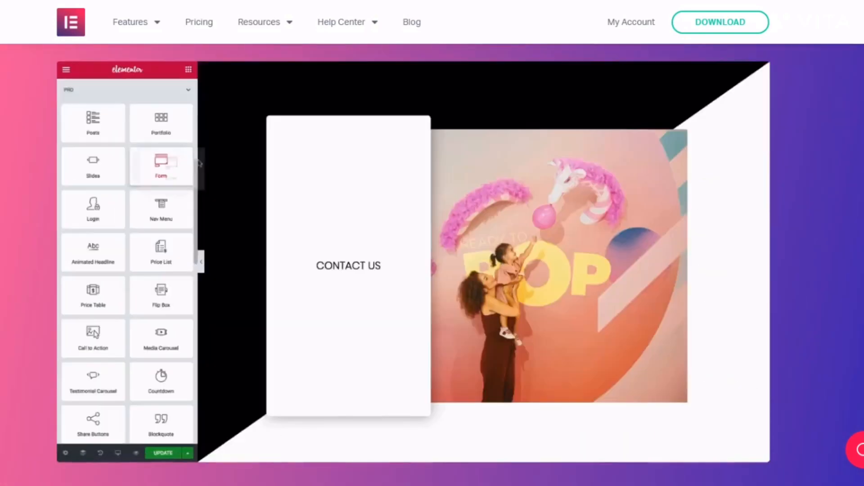
{"action": "left_click_drag", "start_coordinate": [163, 164], "coordinate": [357, 270]}
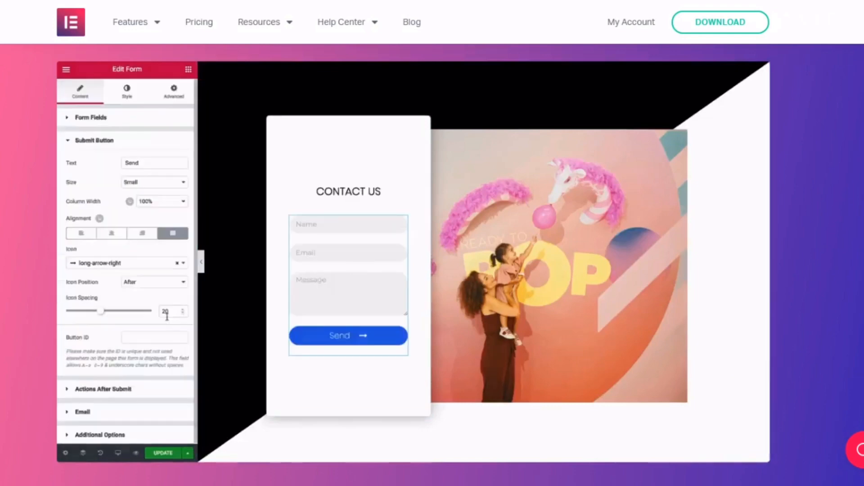
{"action": "left_click", "coordinate": [82, 233]}
{"action": "left_click", "coordinate": [112, 233]}
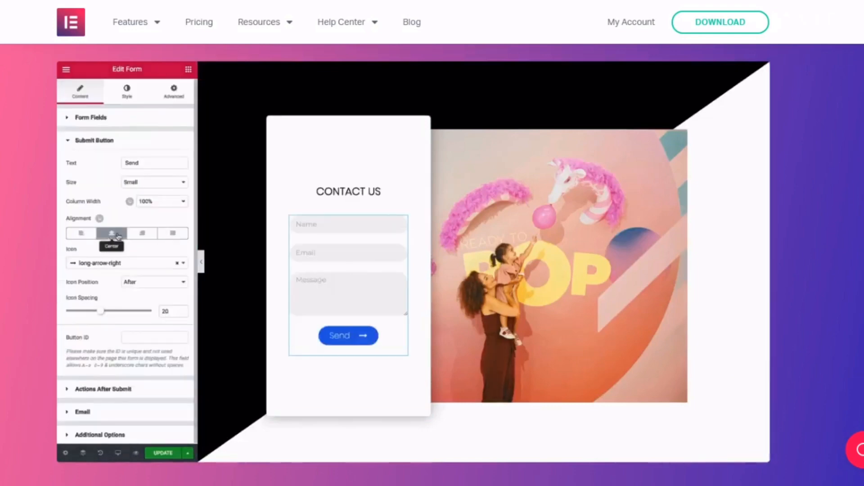
{"action": "left_click", "coordinate": [172, 233]}
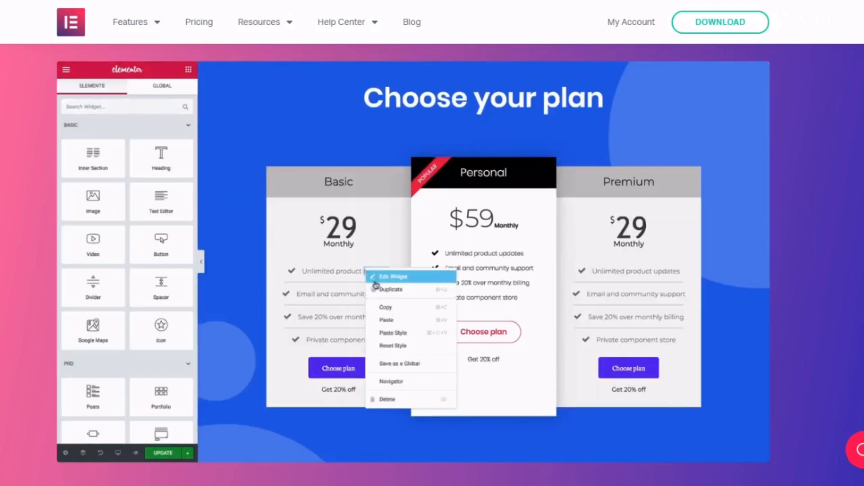
{"action": "scroll", "coordinate": [432, 265], "scroll_direction": "down", "scroll_amount": 3}
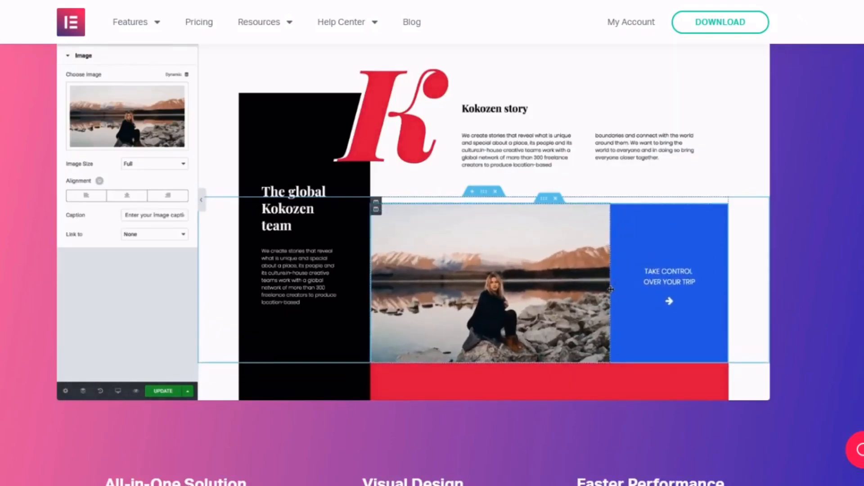
Look through Elementor's sections on performance, design, marketing and development down to the website showcase.
{"action": "scroll", "coordinate": [432, 266], "scroll_direction": "down", "scroll_amount": 8}
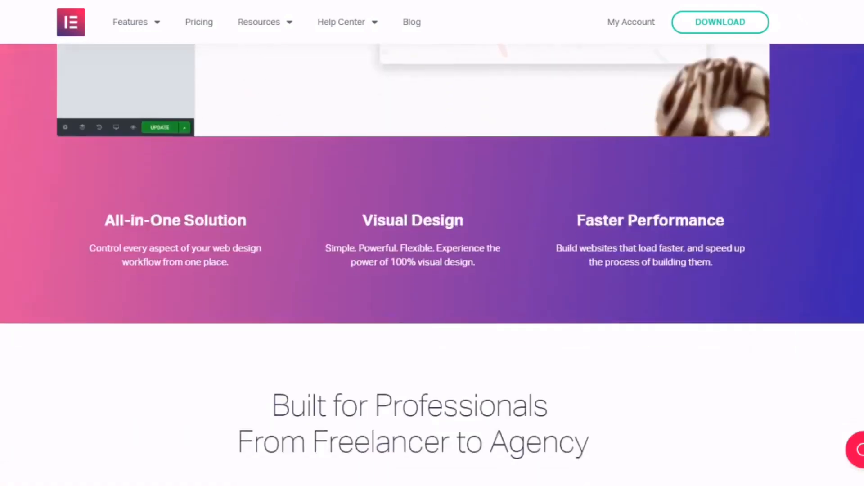
{"action": "scroll", "coordinate": [432, 266], "scroll_direction": "down", "scroll_amount": 5}
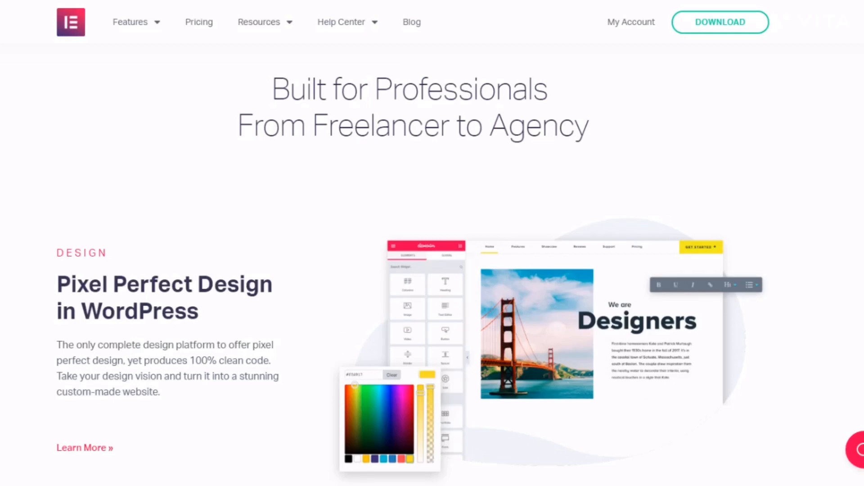
{"action": "scroll", "coordinate": [432, 270], "scroll_direction": "down", "scroll_amount": 10}
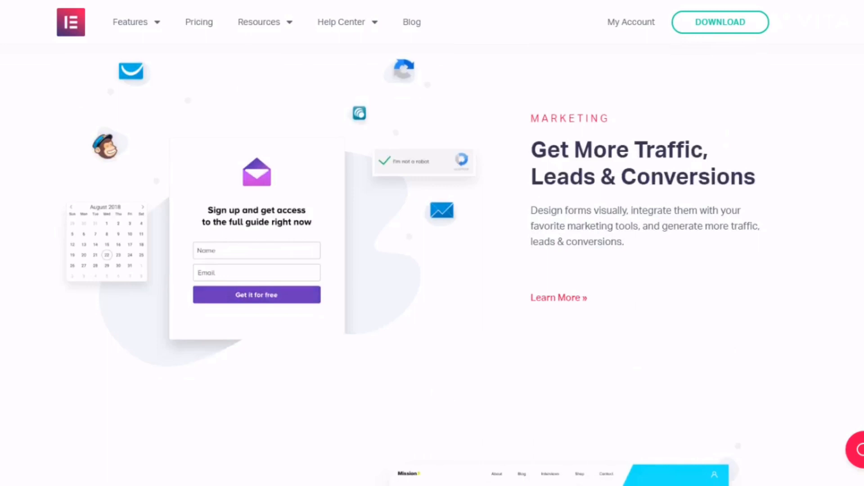
{"action": "scroll", "coordinate": [432, 244], "scroll_direction": "down", "scroll_amount": 1}
{"action": "scroll", "coordinate": [432, 264], "scroll_direction": "up", "scroll_amount": 1}
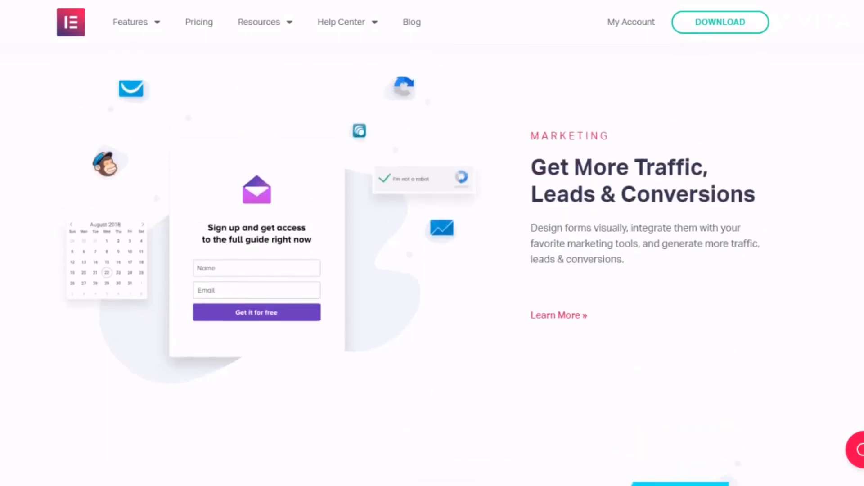
{"action": "scroll", "coordinate": [432, 264], "scroll_direction": "down", "scroll_amount": 3}
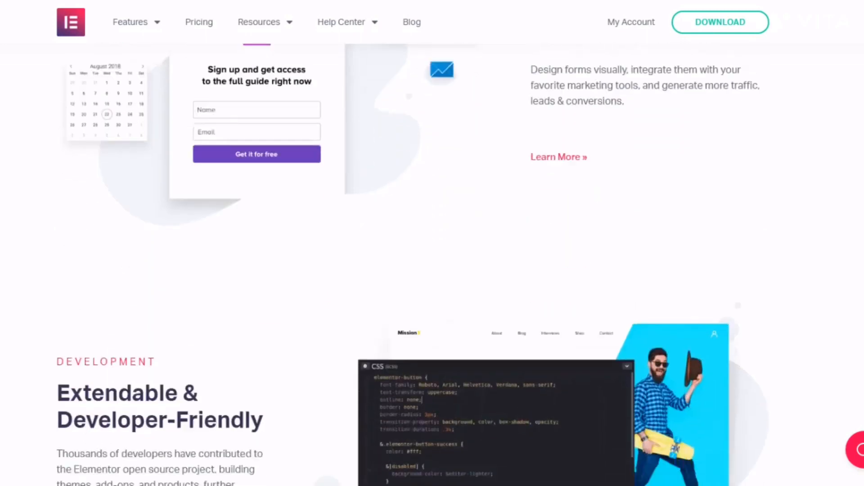
{"action": "scroll", "coordinate": [432, 243], "scroll_direction": "down", "scroll_amount": 3}
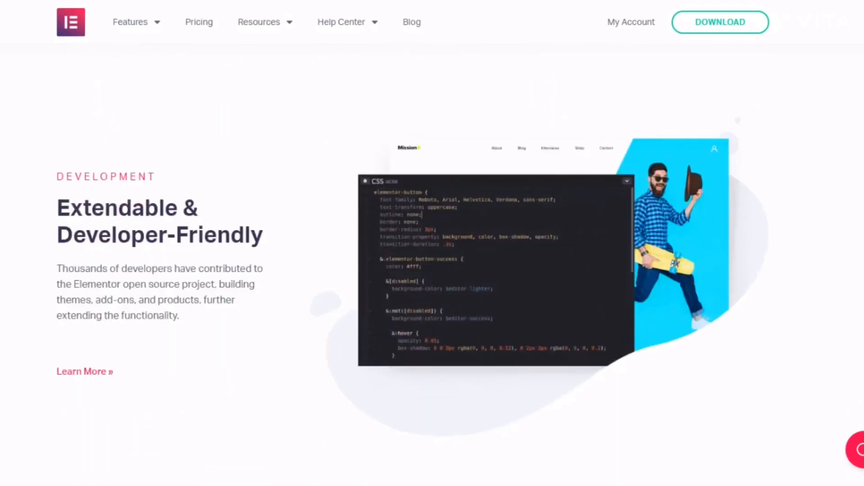
{"action": "scroll", "coordinate": [432, 264], "scroll_direction": "down", "scroll_amount": 1}
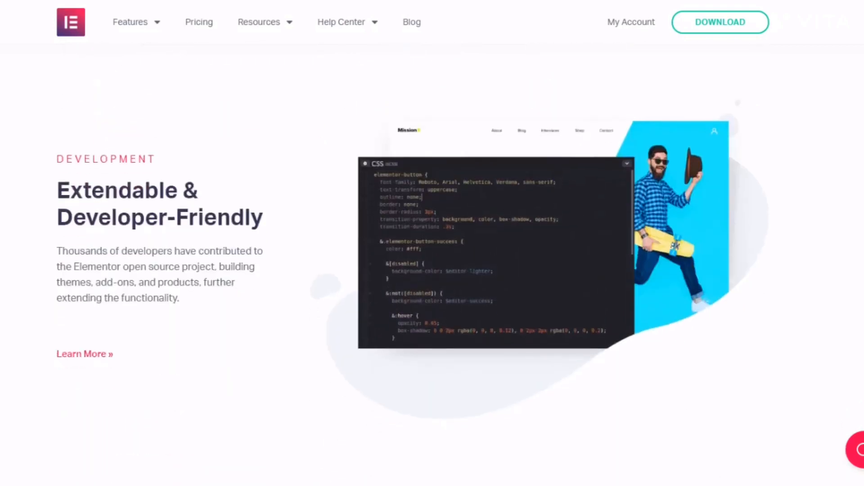
{"action": "scroll", "coordinate": [432, 243], "scroll_direction": "down", "scroll_amount": 4}
{"action": "scroll", "coordinate": [432, 244], "scroll_direction": "down", "scroll_amount": 4}
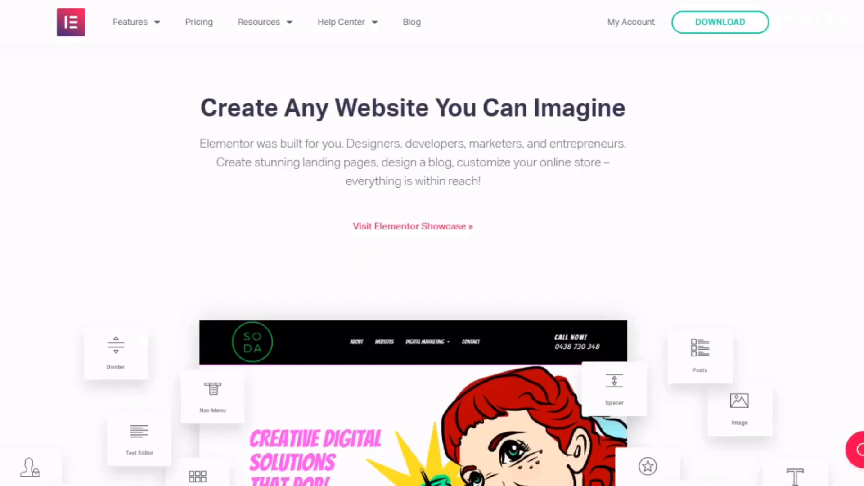
Look through the Elementor site's website showcase, user reviews and closing section for web creators.
{"action": "scroll", "coordinate": [432, 243], "scroll_direction": "down", "scroll_amount": 4}
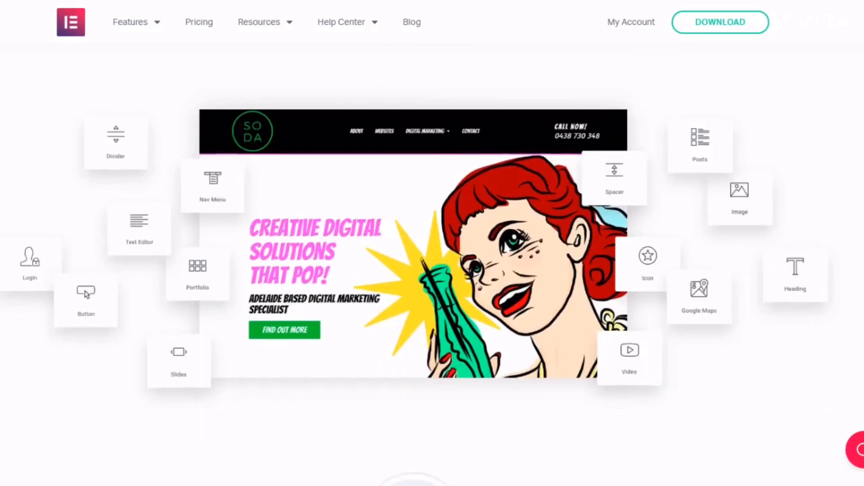
{"action": "scroll", "coordinate": [432, 243], "scroll_direction": "down", "scroll_amount": 5}
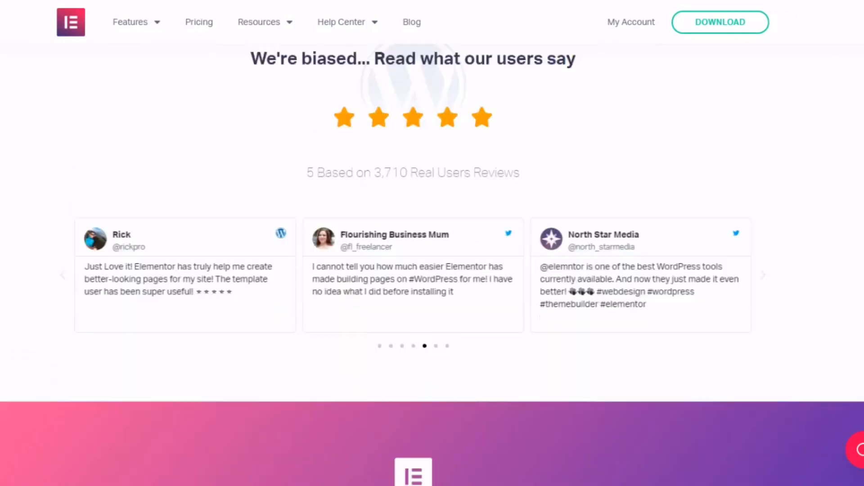
{"action": "scroll", "coordinate": [432, 243], "scroll_direction": "down", "scroll_amount": 7}
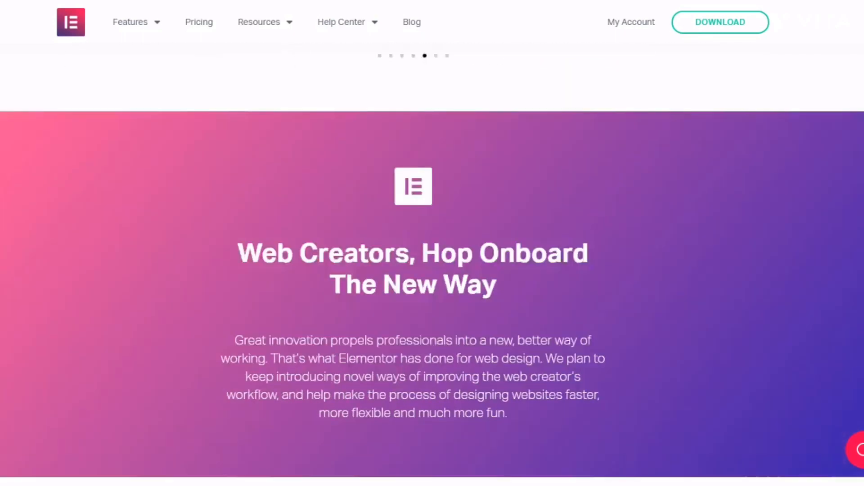
{"action": "scroll", "coordinate": [432, 243], "scroll_direction": "down", "scroll_amount": 6}
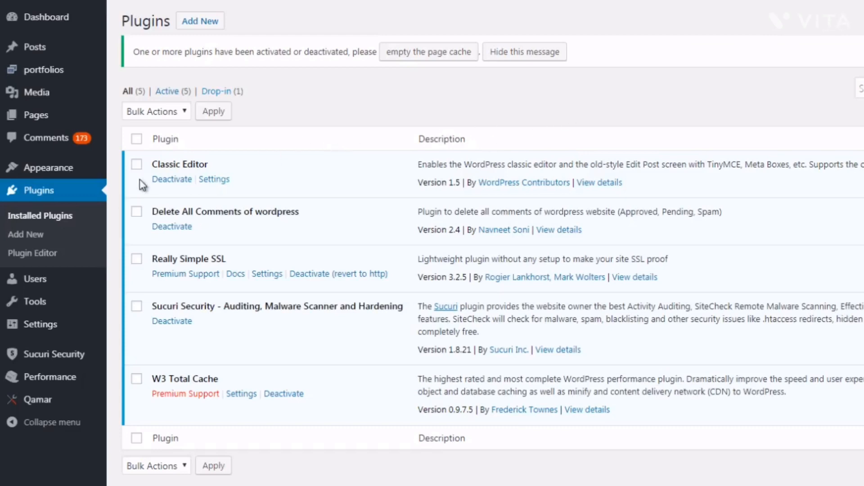
Deactivate the Classic Editor plugin, and search the new plugins for "elementor" to install and activate Elementor Page Builder.
{"action": "left_click", "coordinate": [165, 180]}
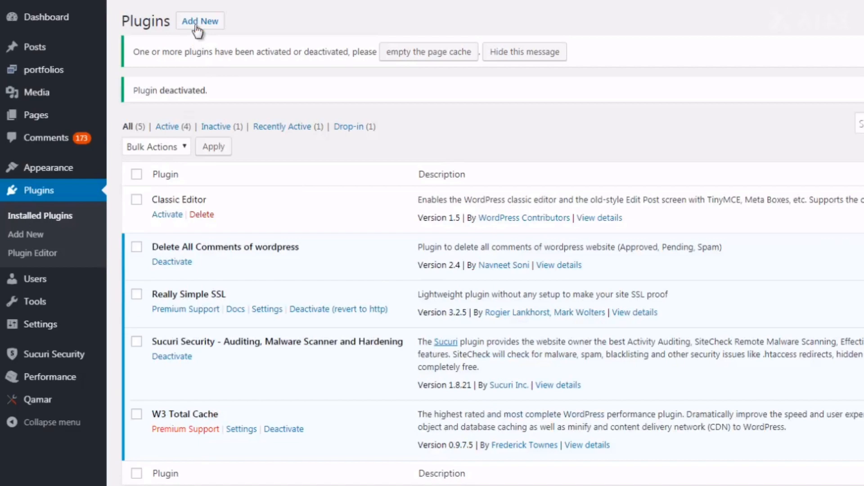
{"action": "left_click", "coordinate": [197, 27]}
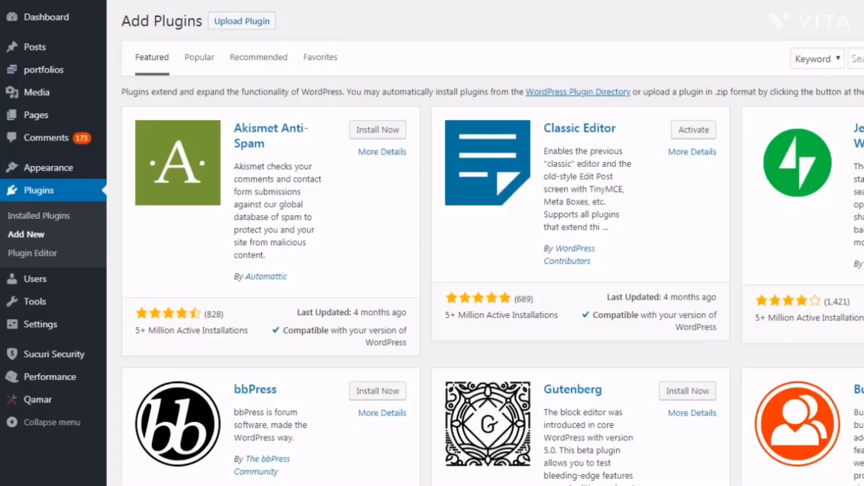
{"action": "left_click", "coordinate": [855, 59]}
{"action": "type", "text": "elementor"}
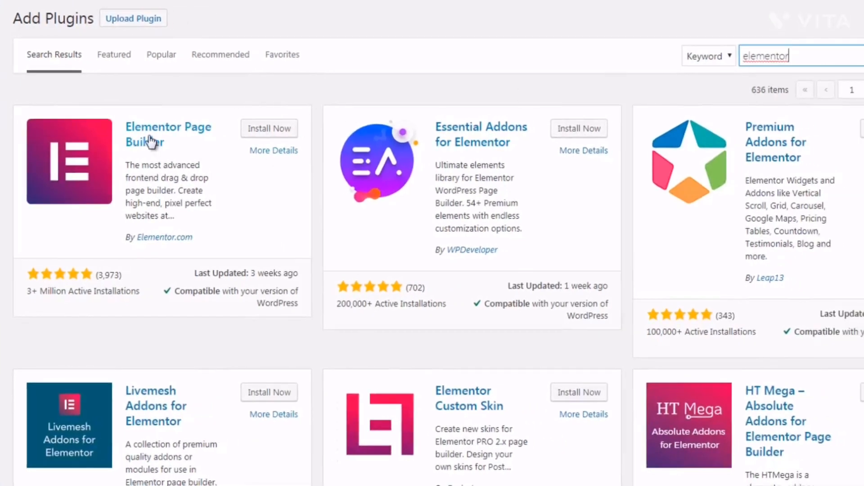
{"action": "left_click", "coordinate": [261, 132]}
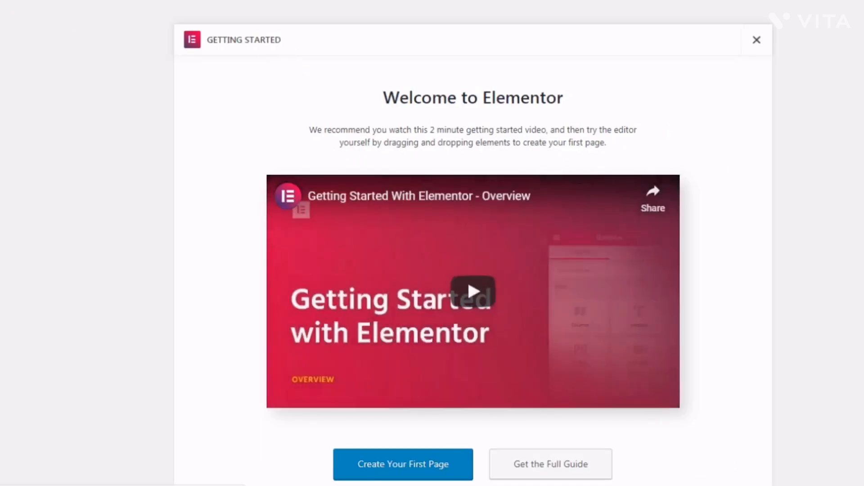
Create the first Elementor page from the getting started screen.
{"action": "scroll", "coordinate": [473, 271], "scroll_direction": "down", "scroll_amount": 1}
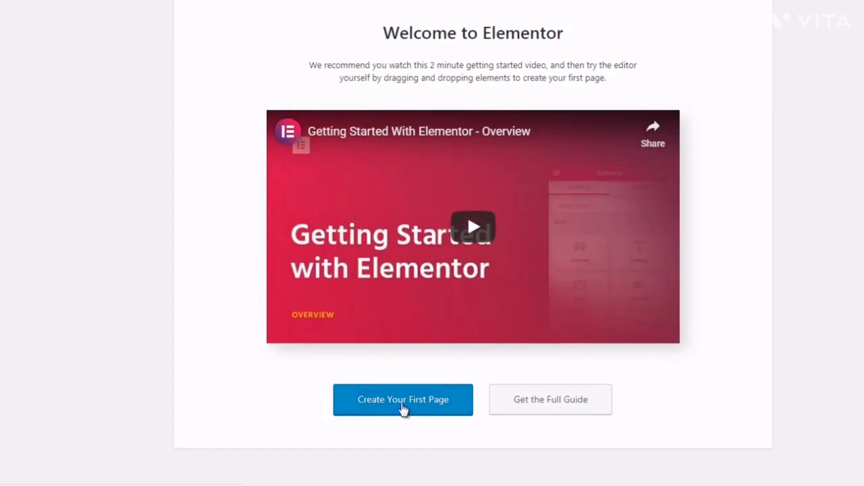
{"action": "left_click", "coordinate": [487, 423]}
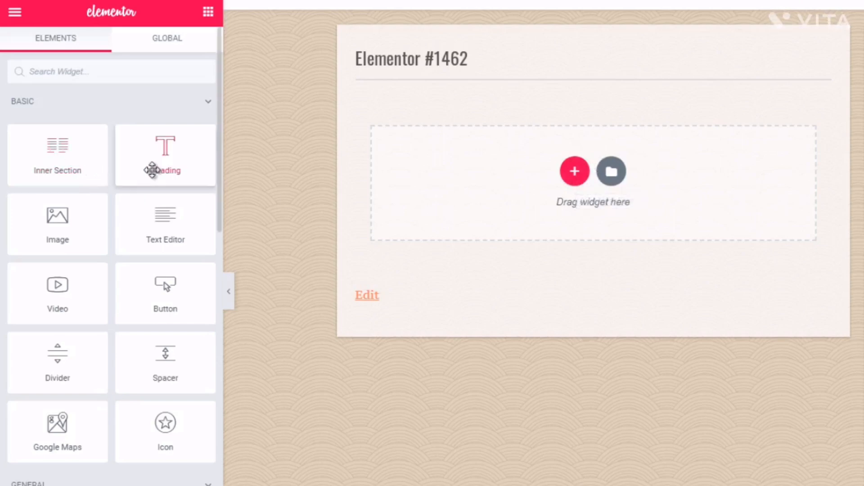
Look through the Basic and General widgets and place a Progress Bar widget on the page.
{"action": "scroll", "coordinate": [219, 198], "scroll_direction": "down", "scroll_amount": 1}
{"action": "scroll", "coordinate": [220, 206], "scroll_direction": "down", "scroll_amount": 2}
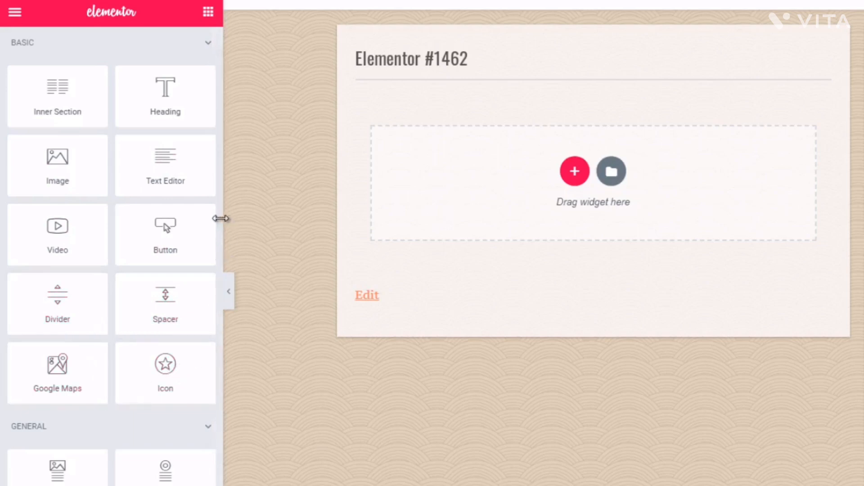
{"action": "left_click_drag", "start_coordinate": [217, 224], "coordinate": [217, 283]}
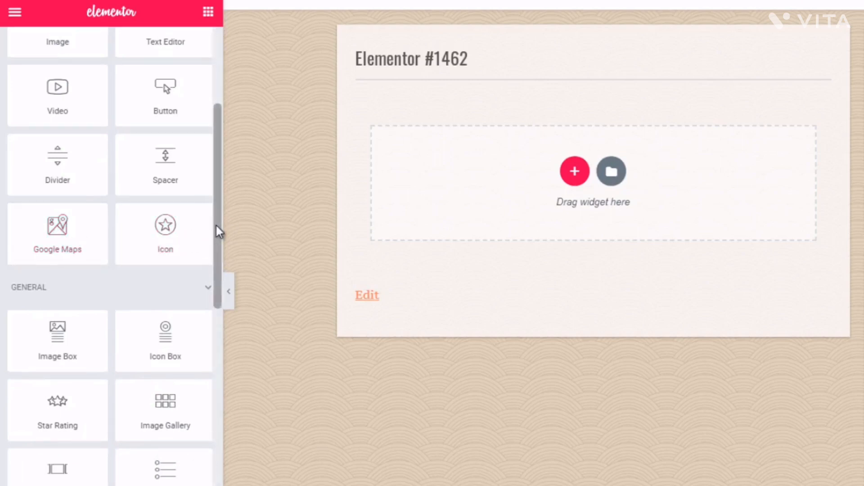
{"action": "left_click_drag", "start_coordinate": [215, 224], "coordinate": [215, 288]}
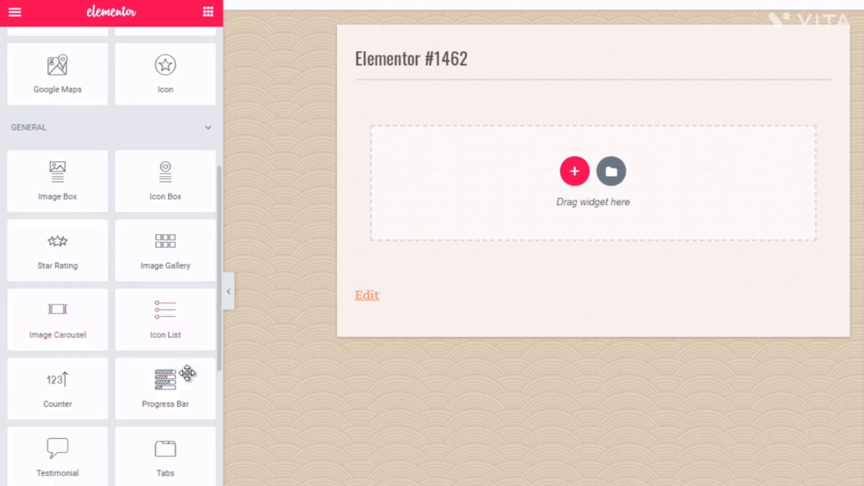
{"action": "left_click_drag", "start_coordinate": [215, 321], "coordinate": [216, 356]}
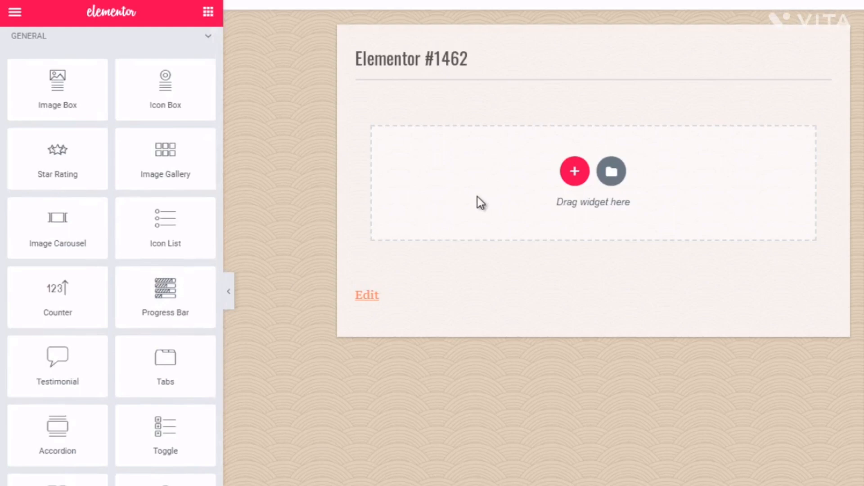
{"action": "left_click_drag", "start_coordinate": [184, 302], "coordinate": [599, 167]}
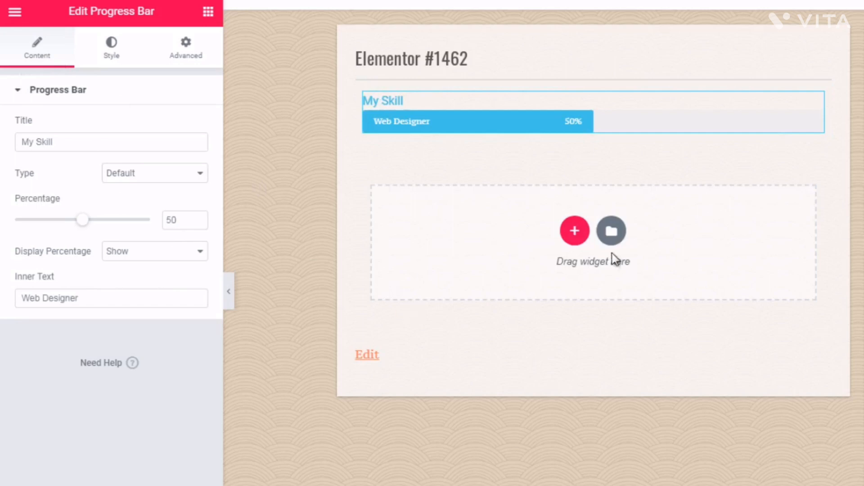
Add a section with two equal columns below the progress bar and place a Heading widget in its first column.
{"action": "left_click", "coordinate": [576, 235]}
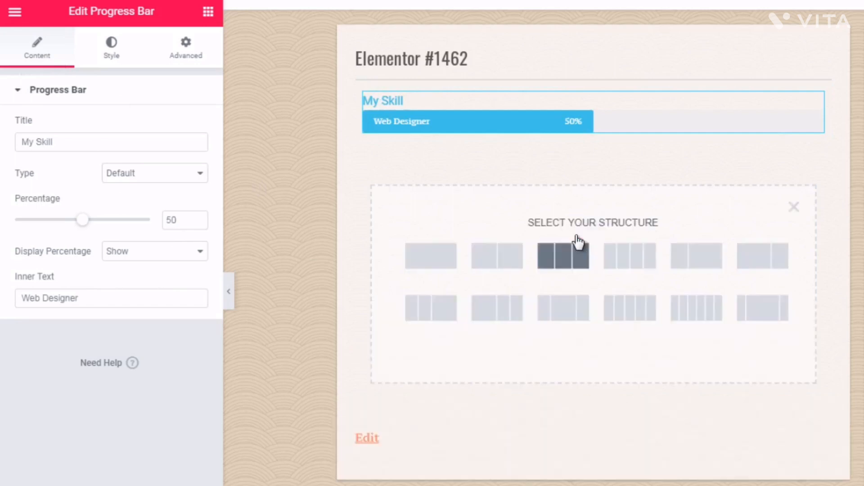
{"action": "left_click", "coordinate": [485, 261]}
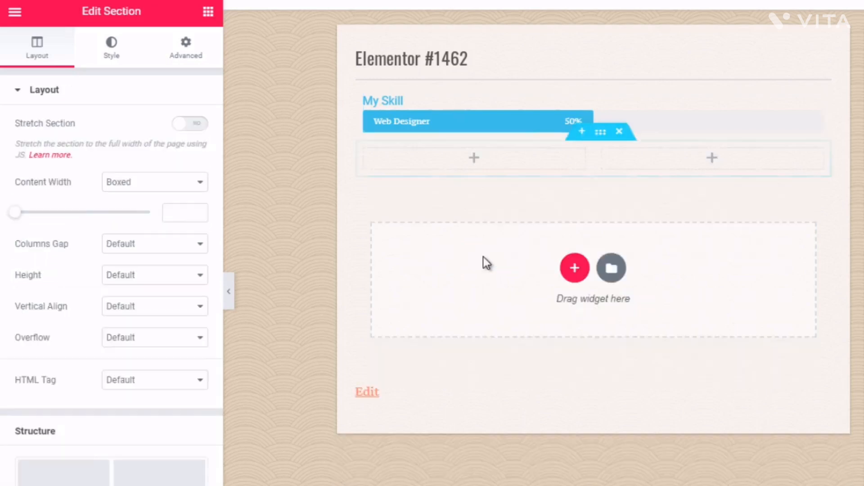
{"action": "left_click", "coordinate": [502, 167]}
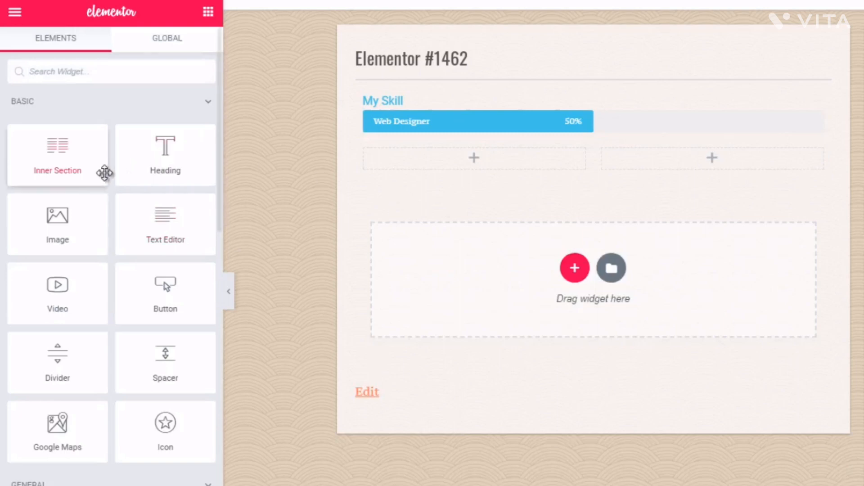
{"action": "left_click_drag", "start_coordinate": [173, 151], "coordinate": [429, 160]}
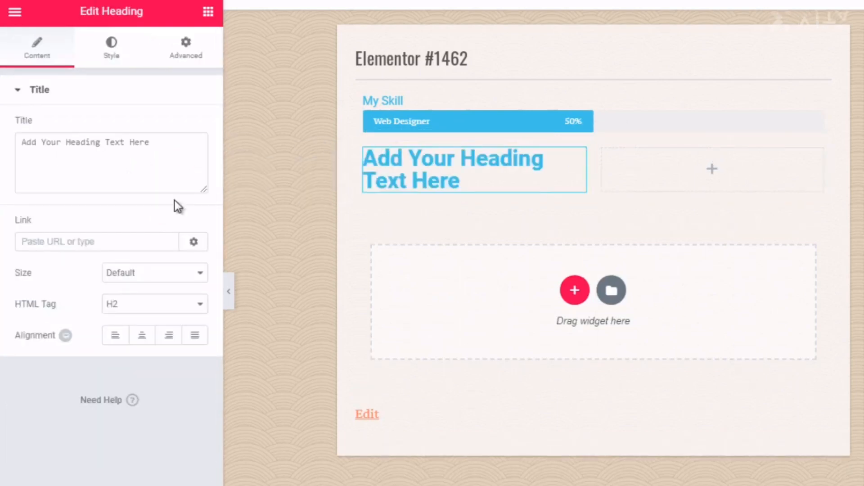
Place an Image widget in the second column, beside the heading.
{"action": "left_click", "coordinate": [16, 11]}
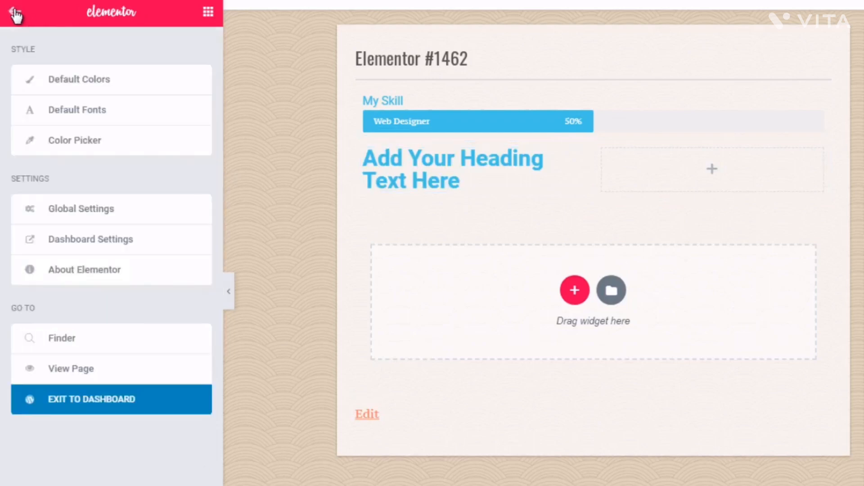
{"action": "left_click", "coordinate": [713, 173]}
{"action": "left_click_drag", "start_coordinate": [61, 236], "coordinate": [667, 171]}
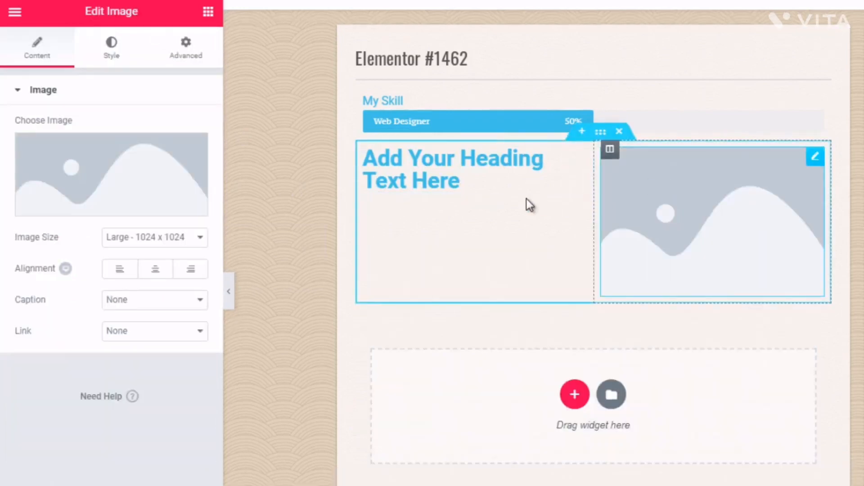
Delete the progress bar section and the two-column section with the heading and image from the page.
{"action": "left_click", "coordinate": [301, 256]}
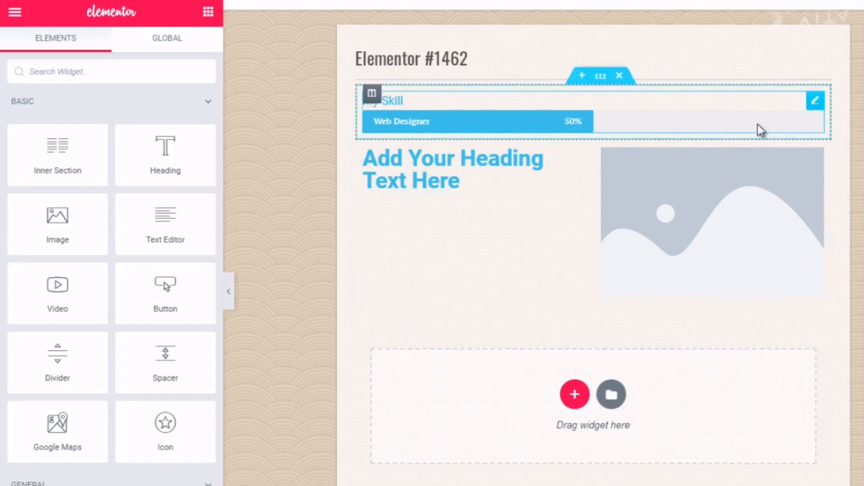
{"action": "left_click", "coordinate": [619, 75]}
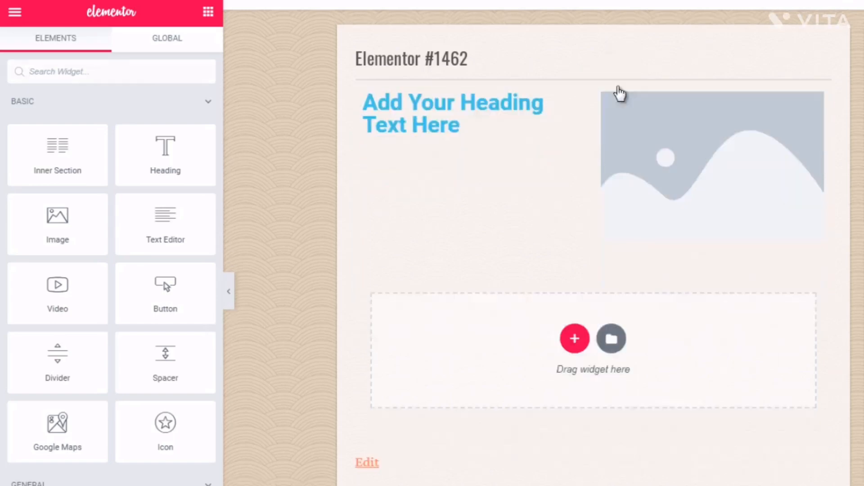
{"action": "left_click", "coordinate": [619, 75]}
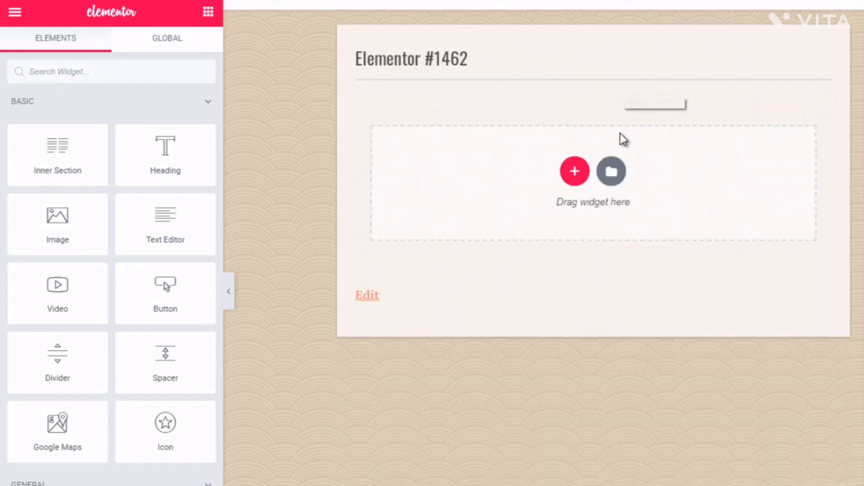
Open the template library and look over its page templates and its ready-made blocks, such as Strategy Planning and FAQ.
{"action": "left_click", "coordinate": [611, 172]}
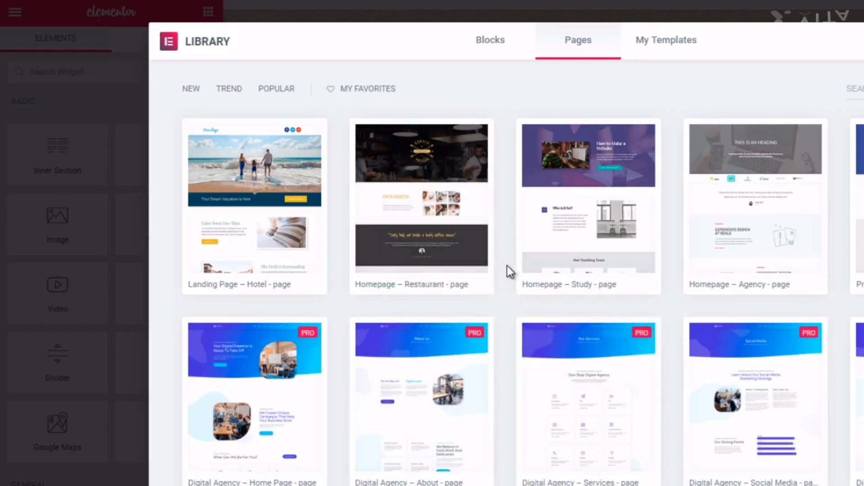
{"action": "mouse_move", "coordinate": [531, 207]}
{"action": "left_click", "coordinate": [660, 48]}
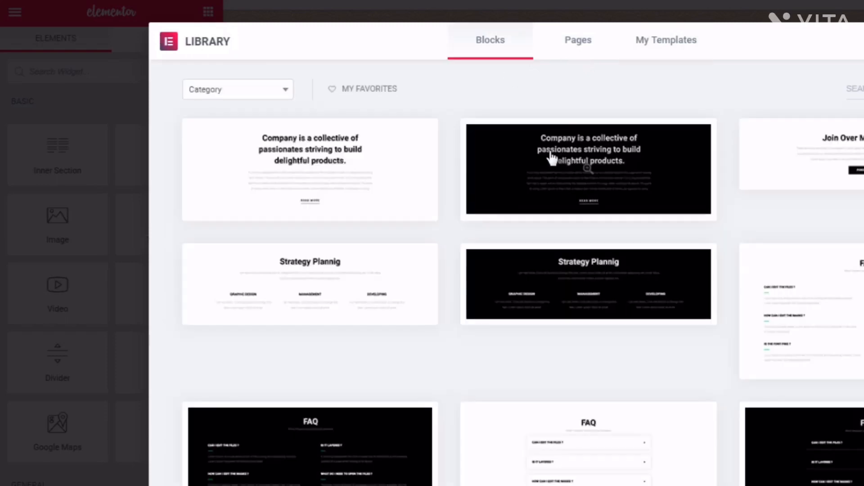
{"action": "mouse_move", "coordinate": [551, 159]}
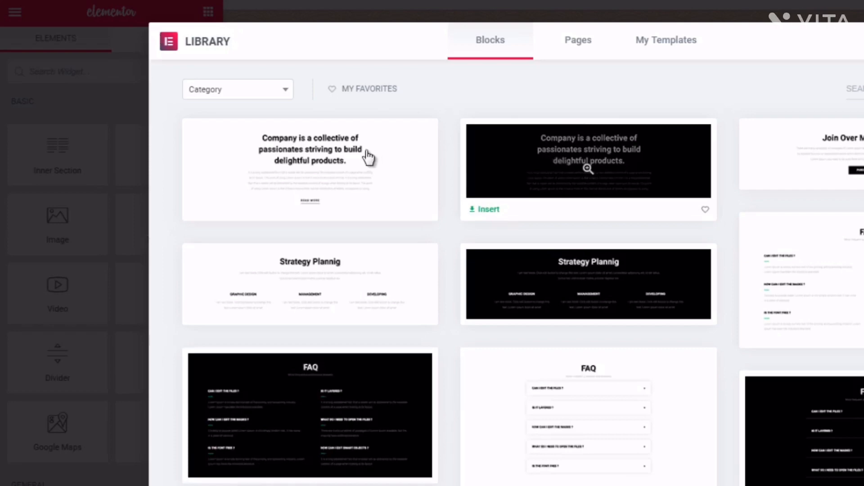
{"action": "mouse_move", "coordinate": [368, 157]}
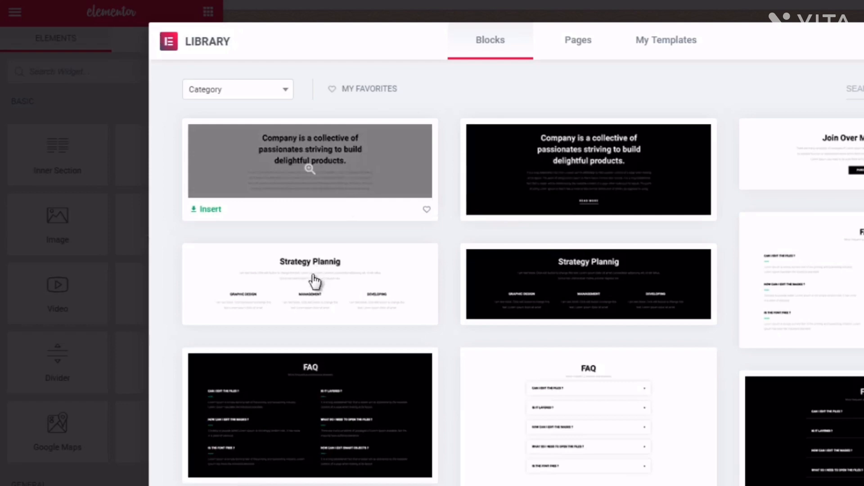
{"action": "mouse_move", "coordinate": [303, 285]}
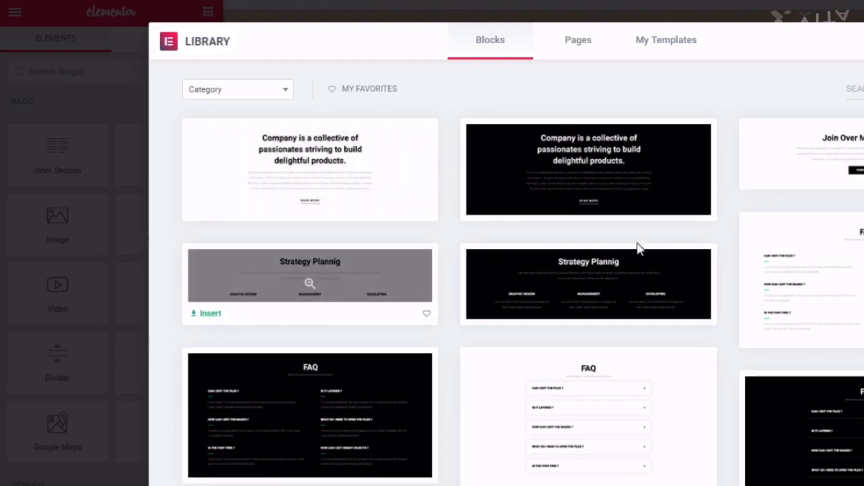
{"action": "mouse_move", "coordinate": [589, 420]}
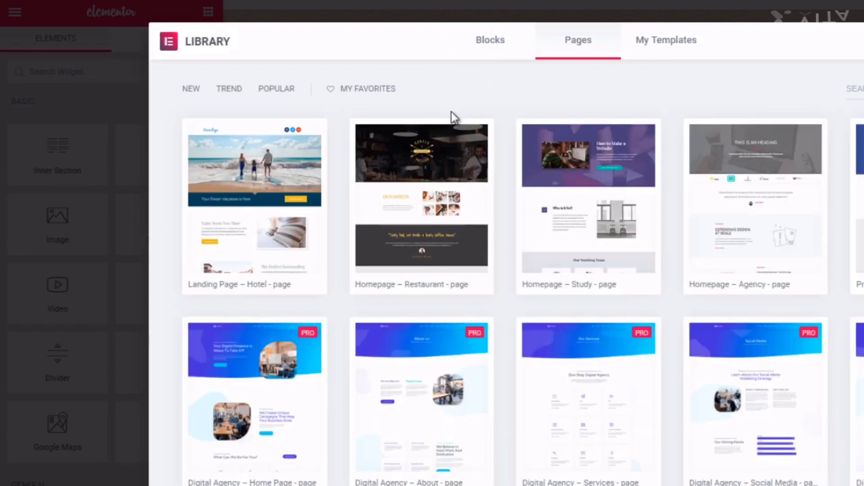
Browse the library's page templates, from the homepage designs down to the coupon landing pages and contact pages.
{"action": "scroll", "coordinate": [524, 272], "scroll_direction": "down", "scroll_amount": 10}
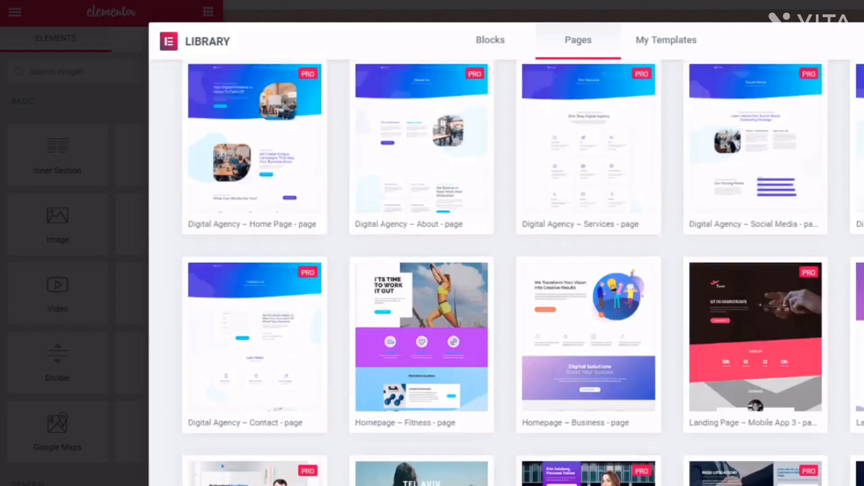
{"action": "scroll", "coordinate": [523, 272], "scroll_direction": "down", "scroll_amount": 12}
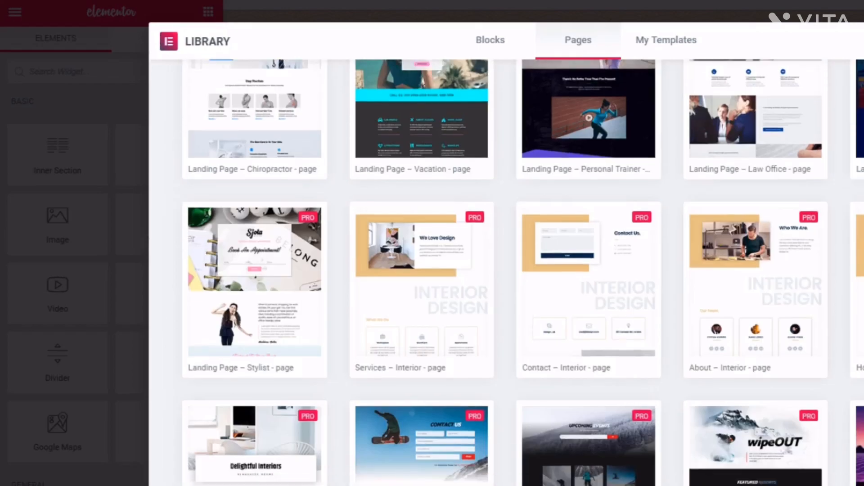
{"action": "scroll", "coordinate": [523, 273], "scroll_direction": "down", "scroll_amount": 5}
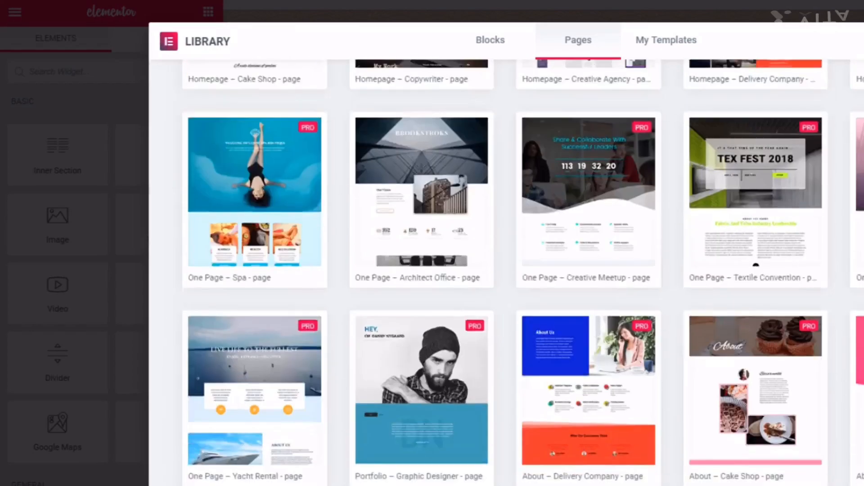
{"action": "scroll", "coordinate": [522, 272], "scroll_direction": "down", "scroll_amount": 8}
{"action": "scroll", "coordinate": [523, 272], "scroll_direction": "down", "scroll_amount": 5}
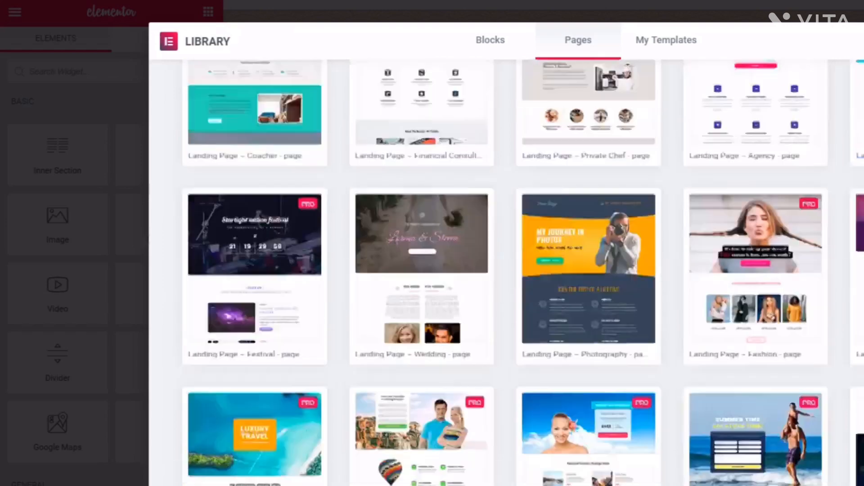
{"action": "scroll", "coordinate": [523, 272], "scroll_direction": "down", "scroll_amount": 8}
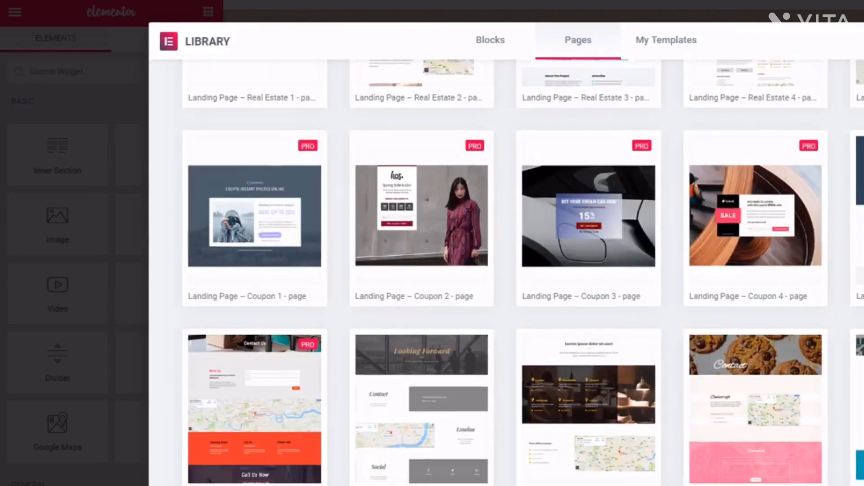
Look over the library's contact, services and pricing page templates, along with the product, shop and blog post designs.
{"action": "scroll", "coordinate": [523, 272], "scroll_direction": "down", "scroll_amount": 3}
{"action": "scroll", "coordinate": [523, 272], "scroll_direction": "up", "scroll_amount": 2}
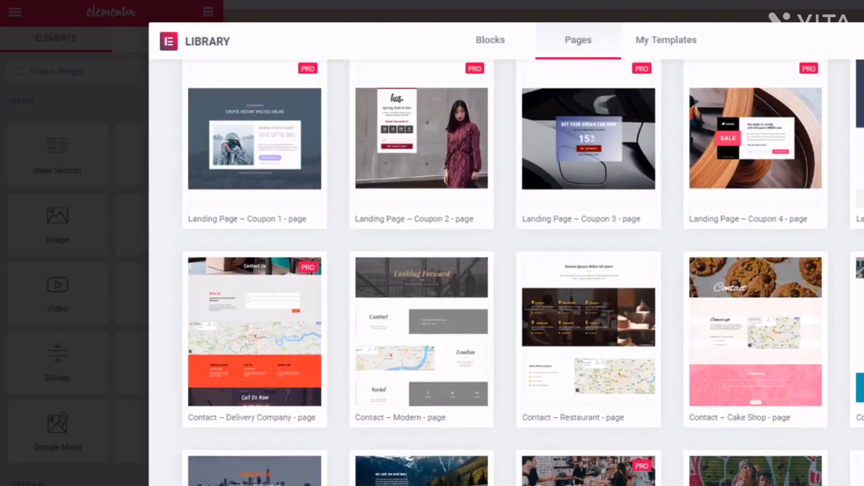
{"action": "scroll", "coordinate": [523, 272], "scroll_direction": "down", "scroll_amount": 9}
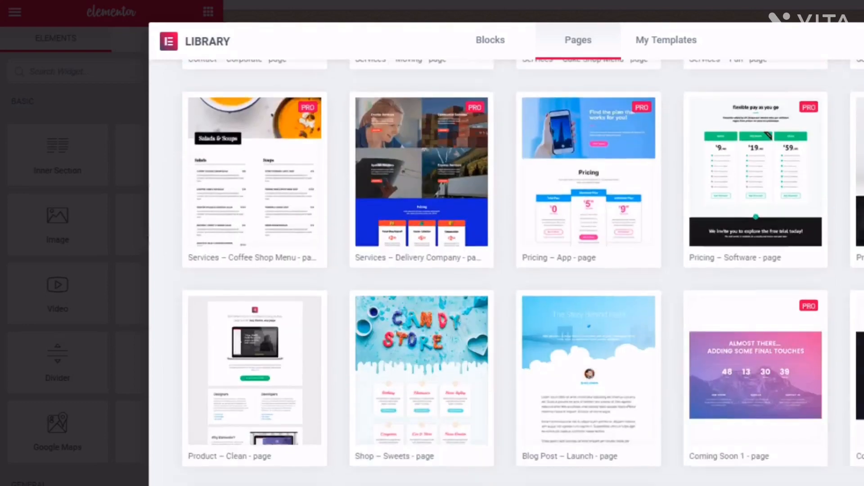
{"action": "scroll", "coordinate": [524, 273], "scroll_direction": "down", "scroll_amount": 3}
{"action": "scroll", "coordinate": [523, 272], "scroll_direction": "up", "scroll_amount": 3}
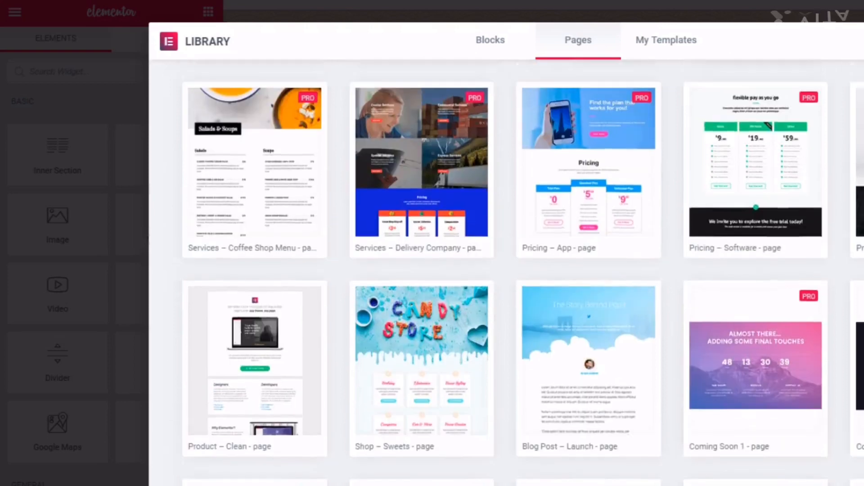
{"action": "scroll", "coordinate": [524, 272], "scroll_direction": "up", "scroll_amount": 1}
{"action": "mouse_move", "coordinate": [777, 219]}
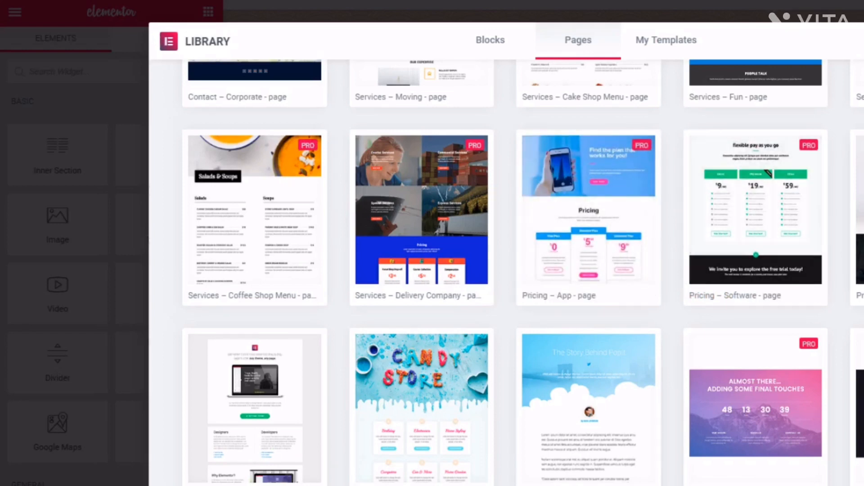
Find the free Coming Soon 5 template among the coming-soon page designs and insert it into the page.
{"action": "scroll", "coordinate": [522, 270], "scroll_direction": "down", "scroll_amount": 7}
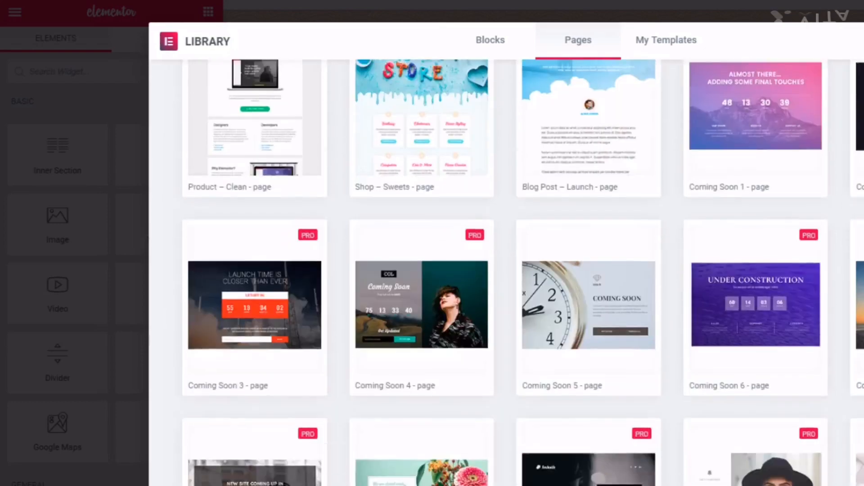
{"action": "scroll", "coordinate": [522, 270], "scroll_direction": "down", "scroll_amount": 3}
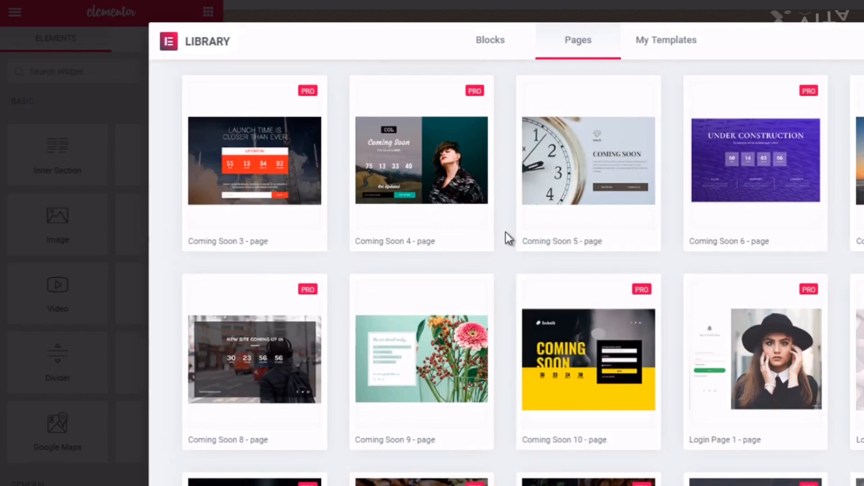
{"action": "mouse_move", "coordinate": [445, 173]}
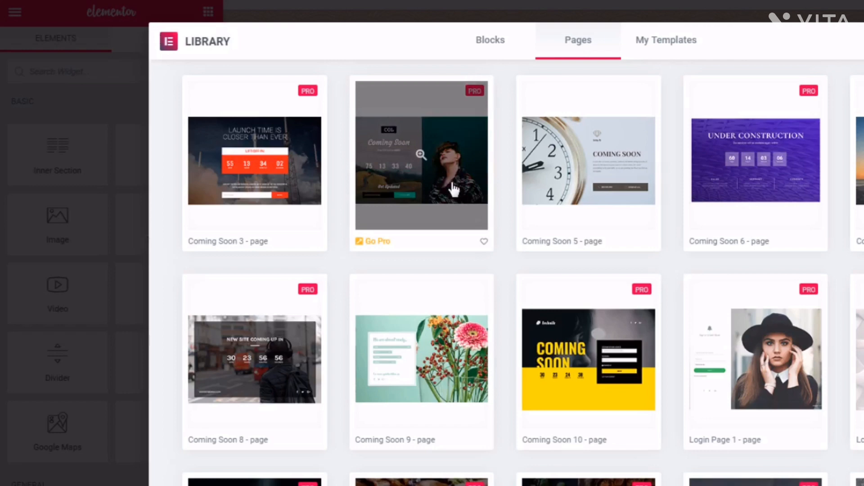
{"action": "mouse_move", "coordinate": [642, 232]}
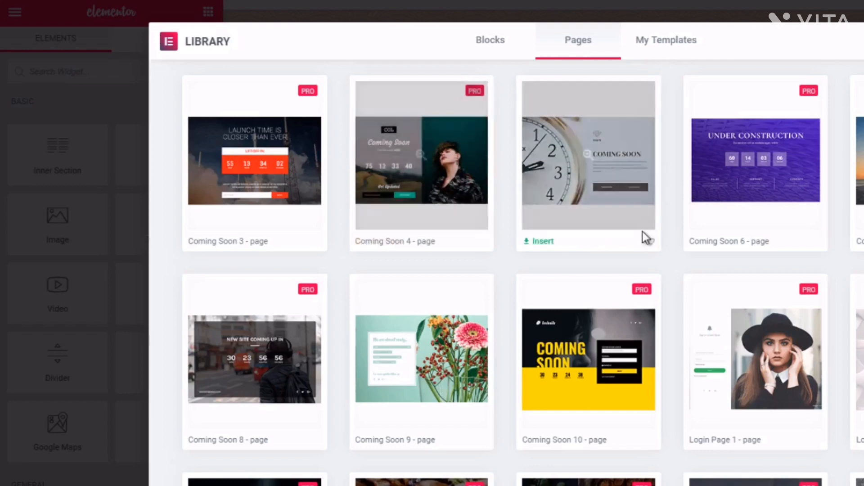
{"action": "left_click", "coordinate": [540, 242]}
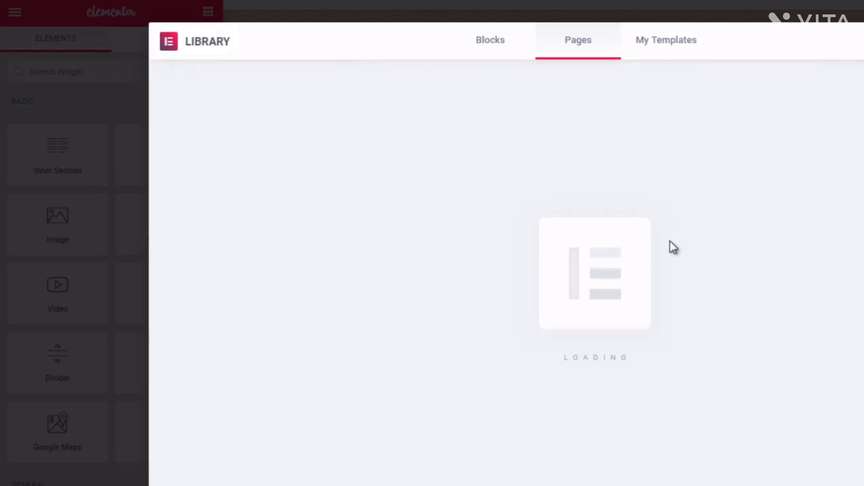